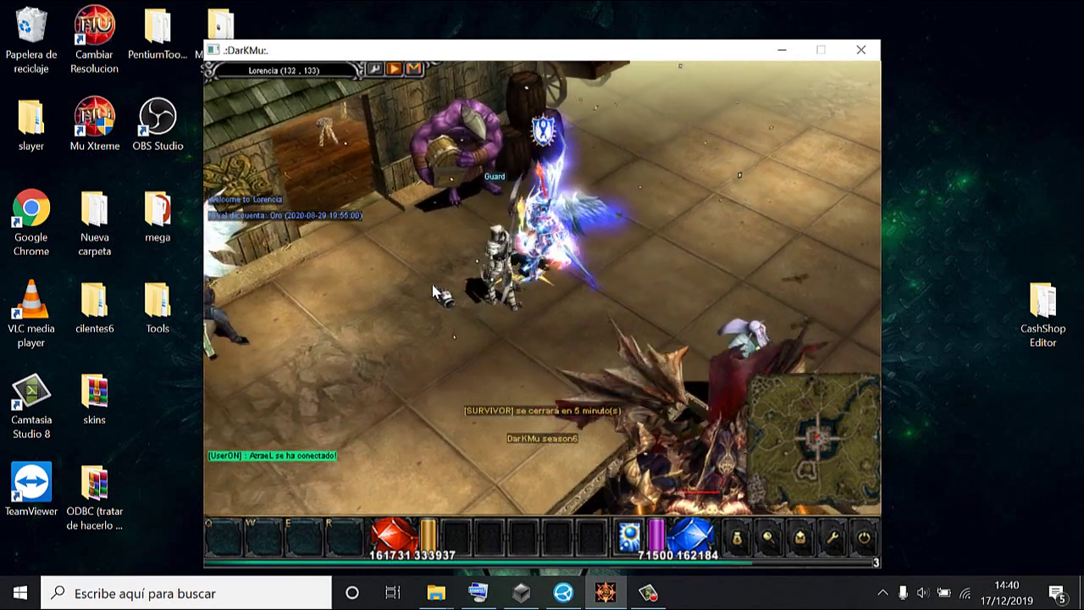
- Open the in-game cash shop, view its gift inventory and close the shop
{"action": "key", "text": "x"}
{"action": "key", "text": "x"}
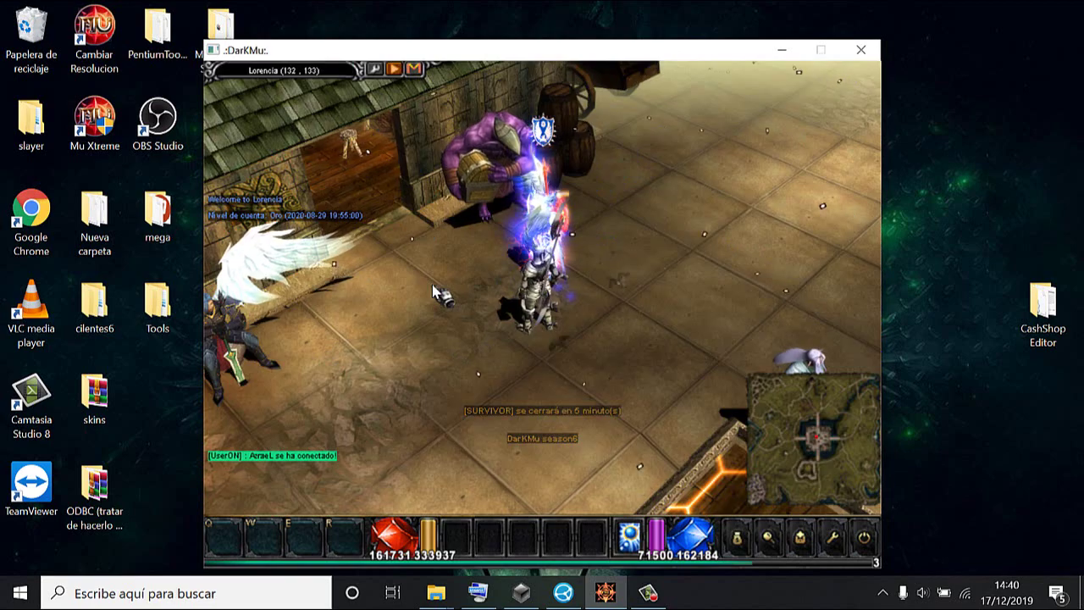
{"action": "key", "text": "x"}
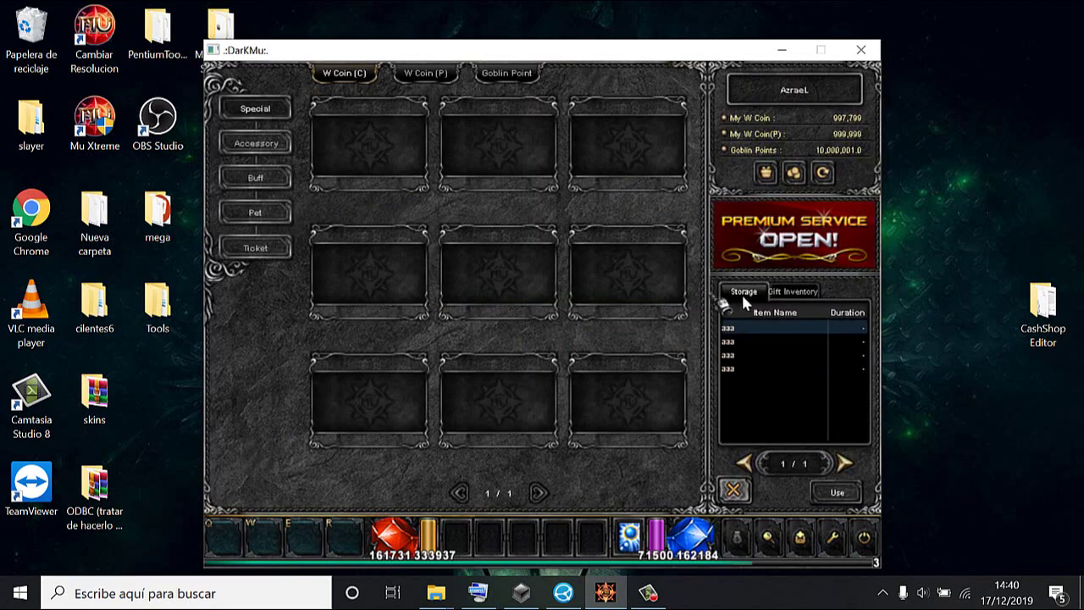
{"action": "left_click", "coordinate": [794, 296]}
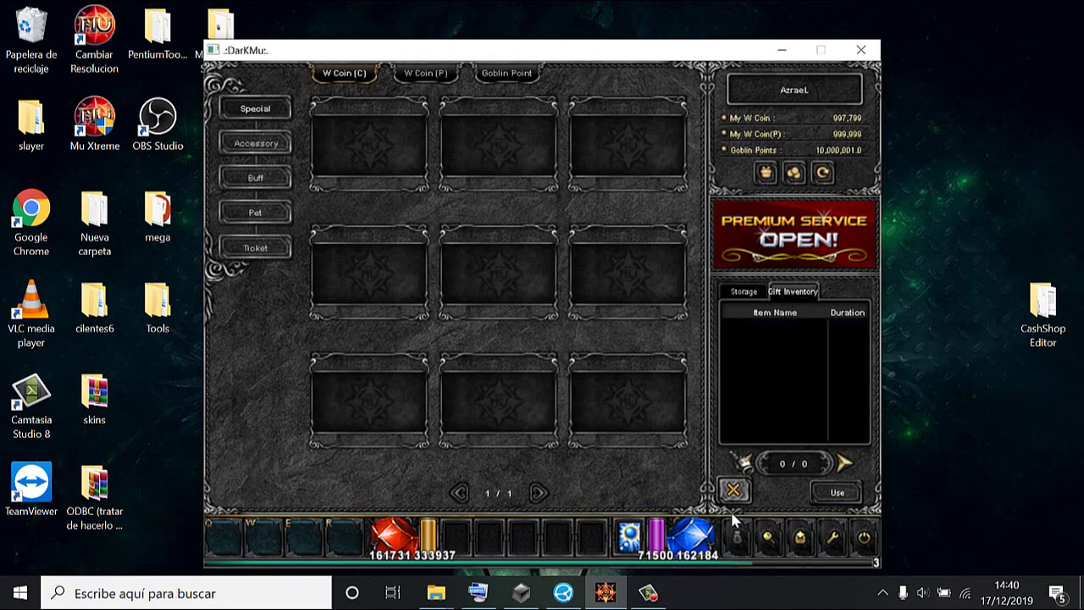
{"action": "left_click", "coordinate": [736, 537]}
{"action": "left_click", "coordinate": [578, 324]}
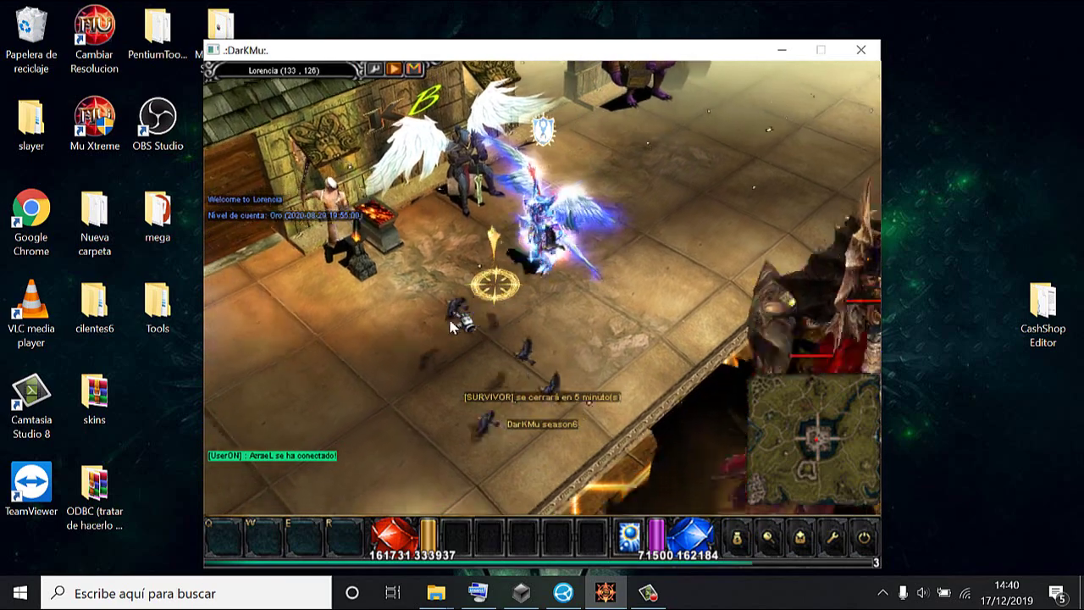
{"action": "left_click", "coordinate": [597, 394]}
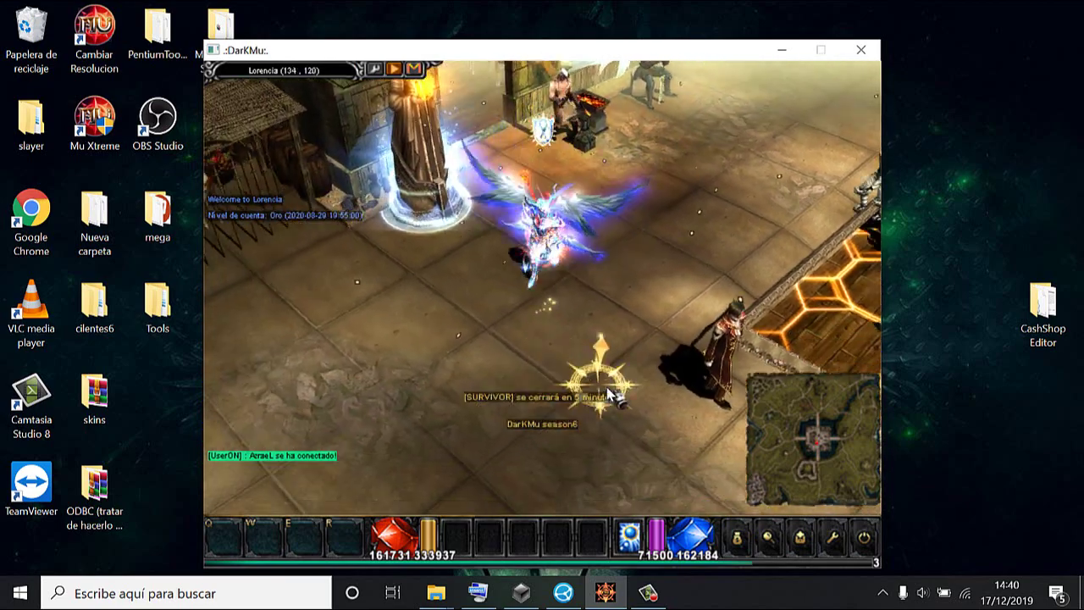
{"action": "left_click", "coordinate": [650, 398]}
{"action": "left_click", "coordinate": [657, 409]}
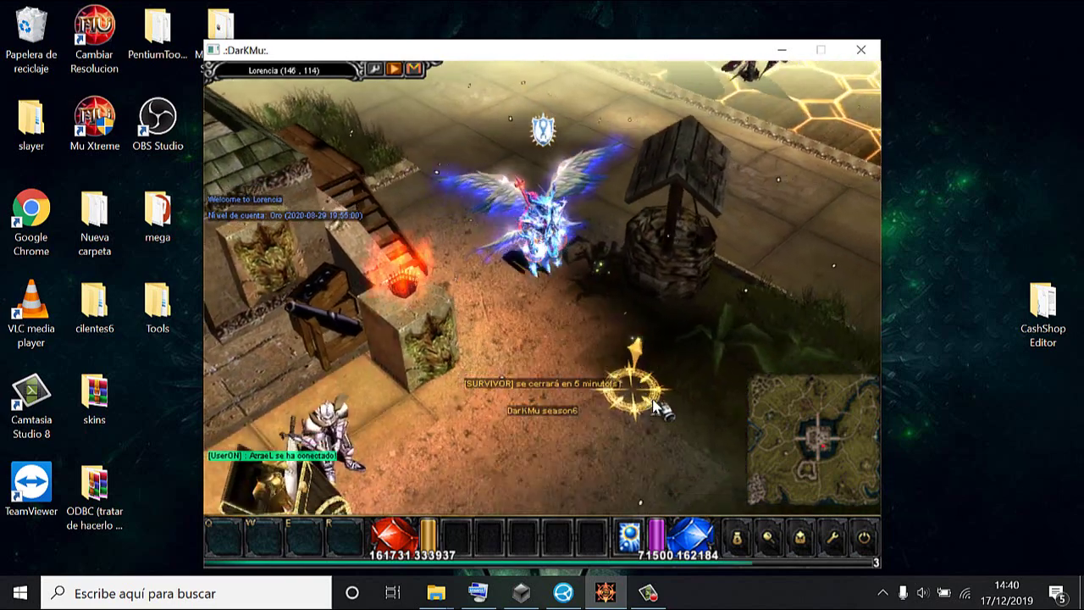
{"action": "left_click", "coordinate": [649, 394]}
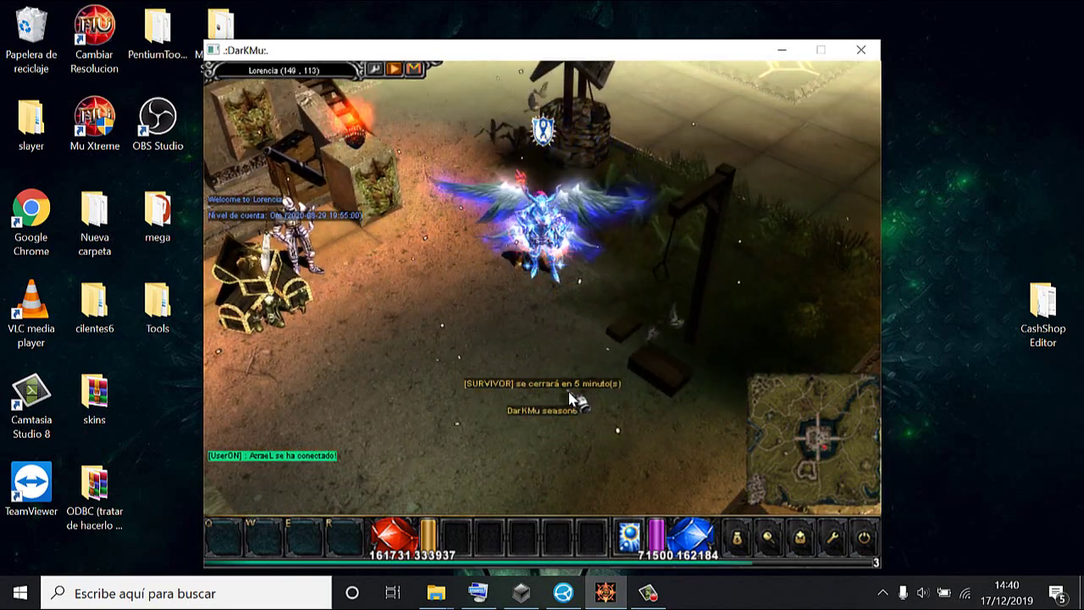
- Reopen the in-game cash shop, look through its W Coin (C) and other currency categories, and close it
{"action": "key", "text": "x"}
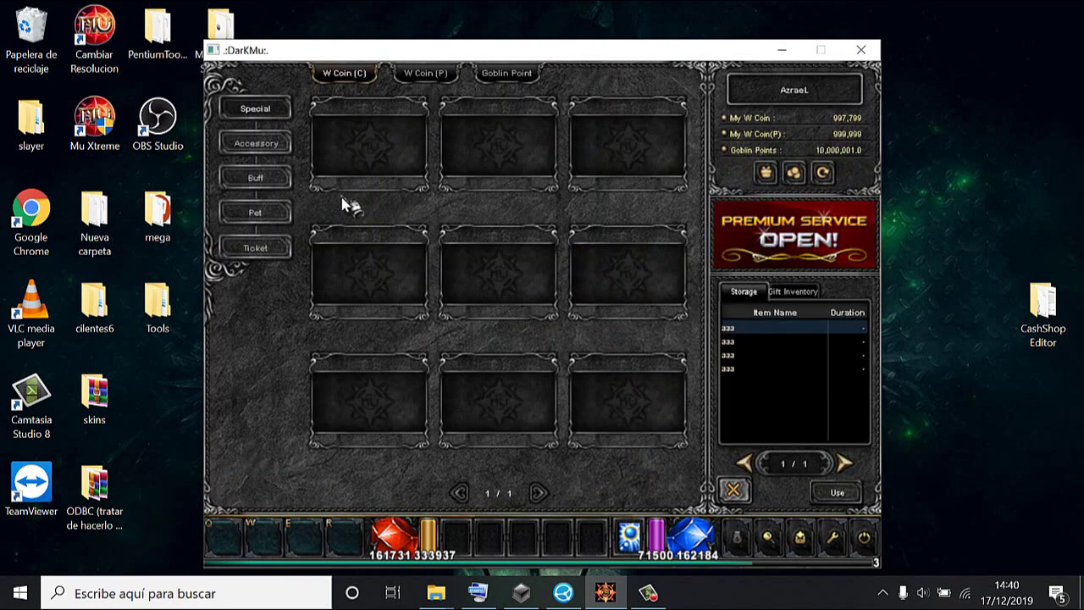
{"action": "left_click", "coordinate": [266, 142]}
{"action": "left_click", "coordinate": [276, 177]}
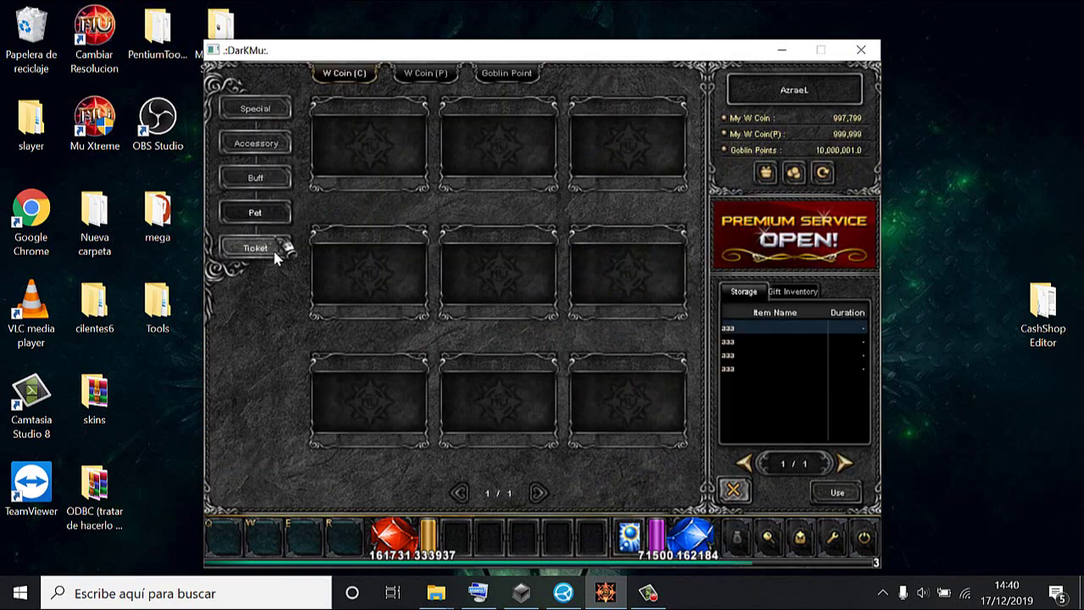
{"action": "left_click", "coordinate": [433, 74]}
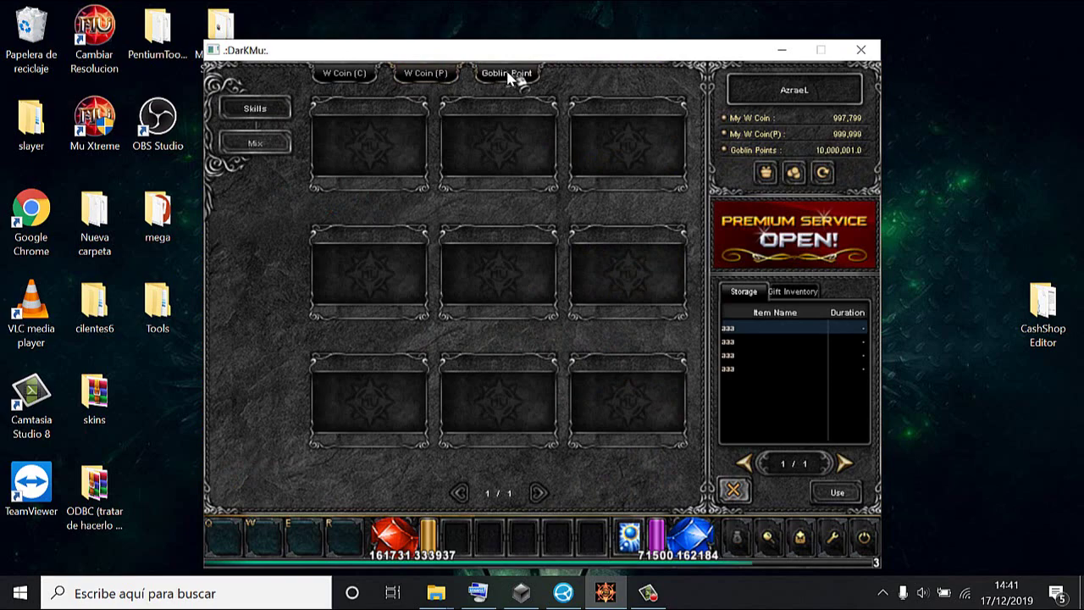
{"action": "left_click", "coordinate": [734, 493]}
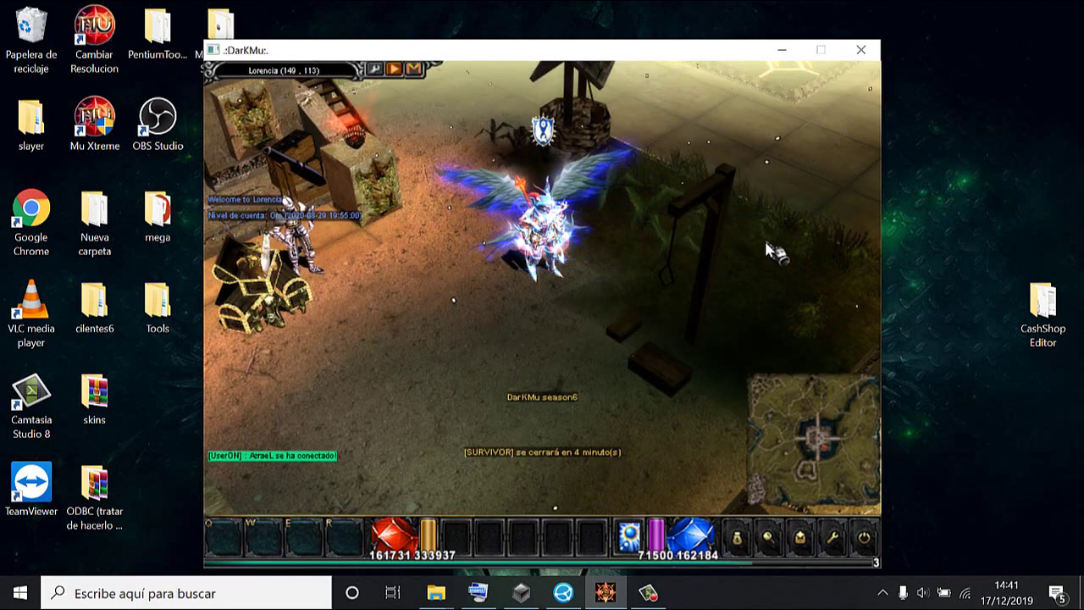
- Close the game and launch the Zyth3 - Louis CashShop Editor from the CashShop Editor folder on the desktop
{"action": "left_click", "coordinate": [457, 123]}
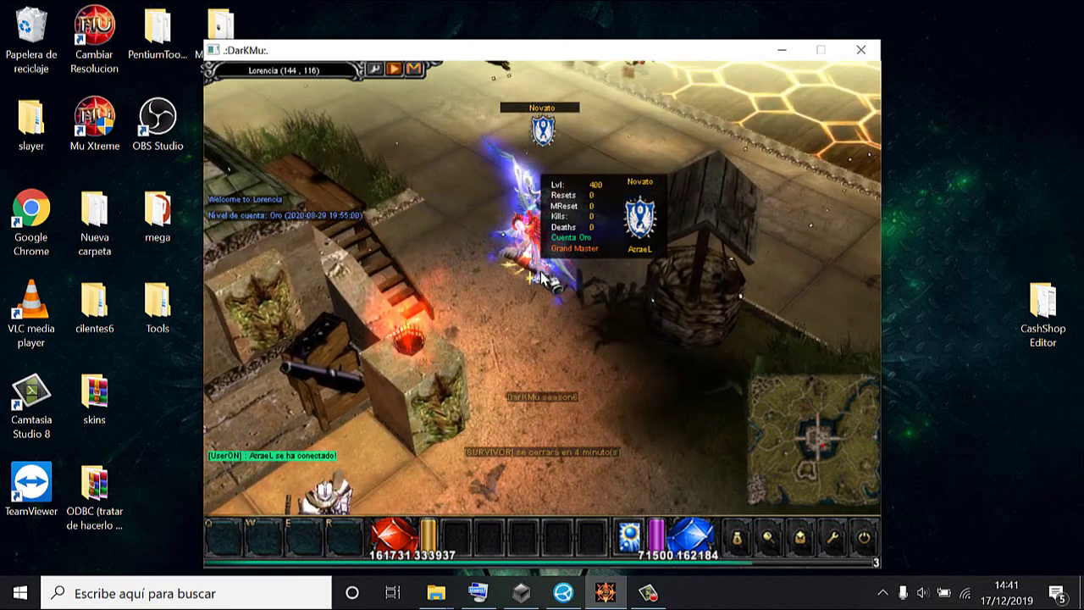
{"action": "left_click", "coordinate": [543, 276]}
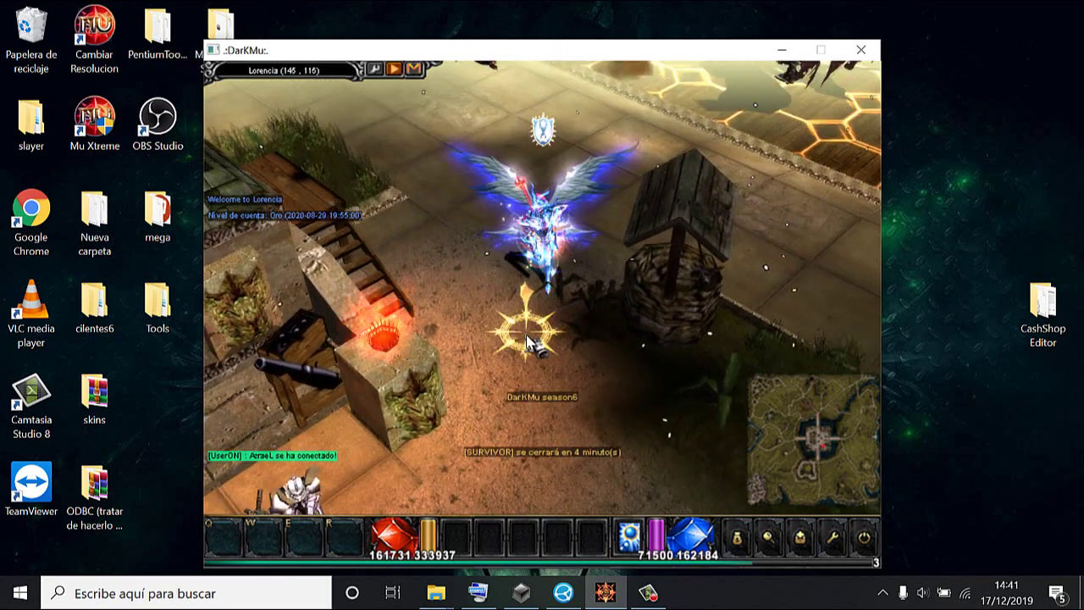
{"action": "left_click", "coordinate": [861, 49]}
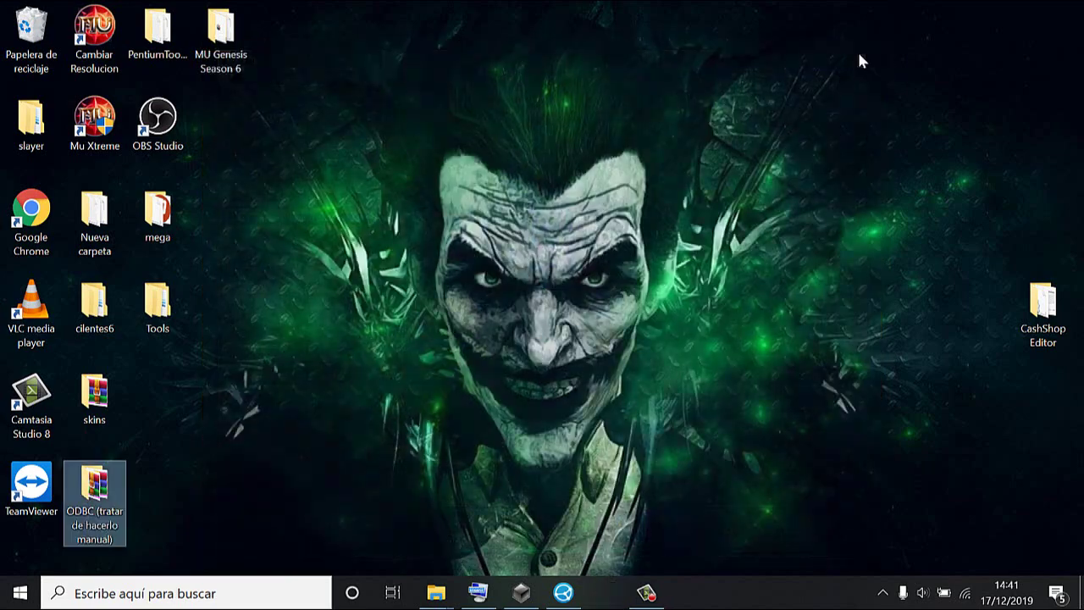
{"action": "double_click", "coordinate": [1044, 320]}
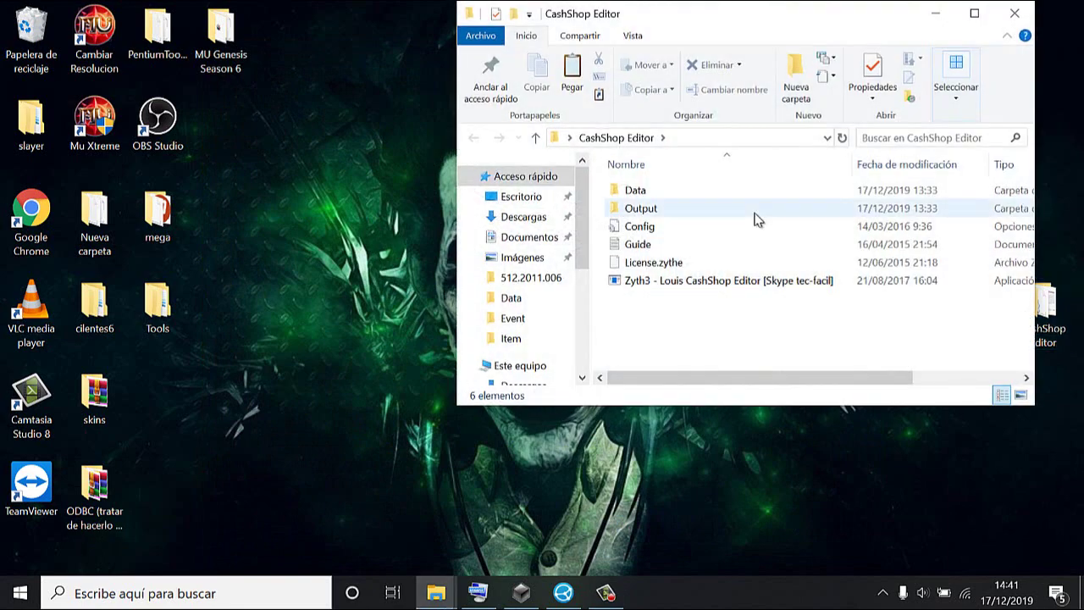
{"action": "double_click", "coordinate": [755, 280]}
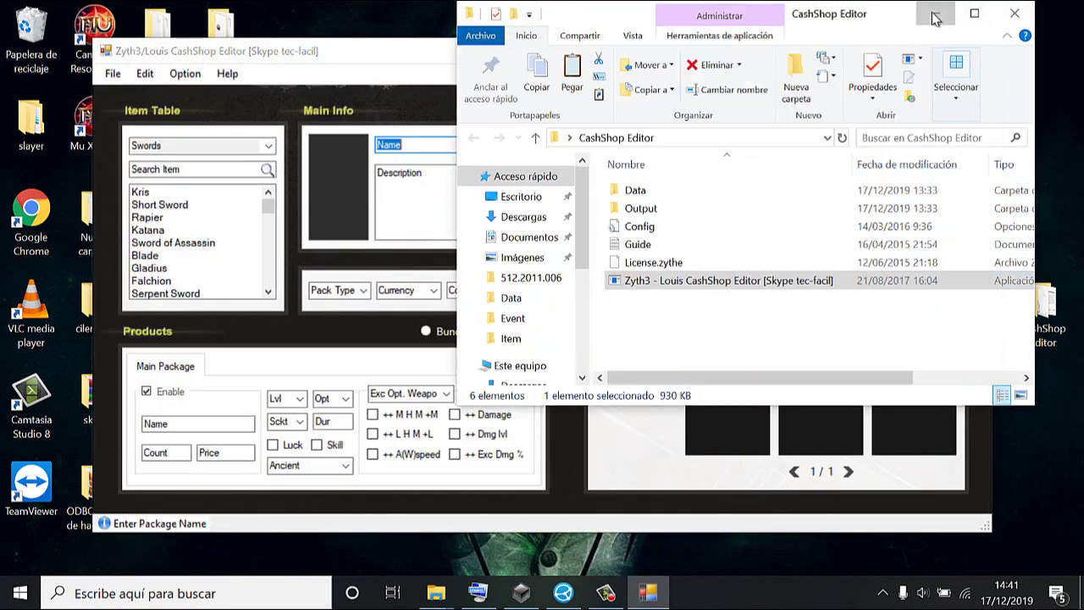
{"action": "left_click", "coordinate": [935, 16]}
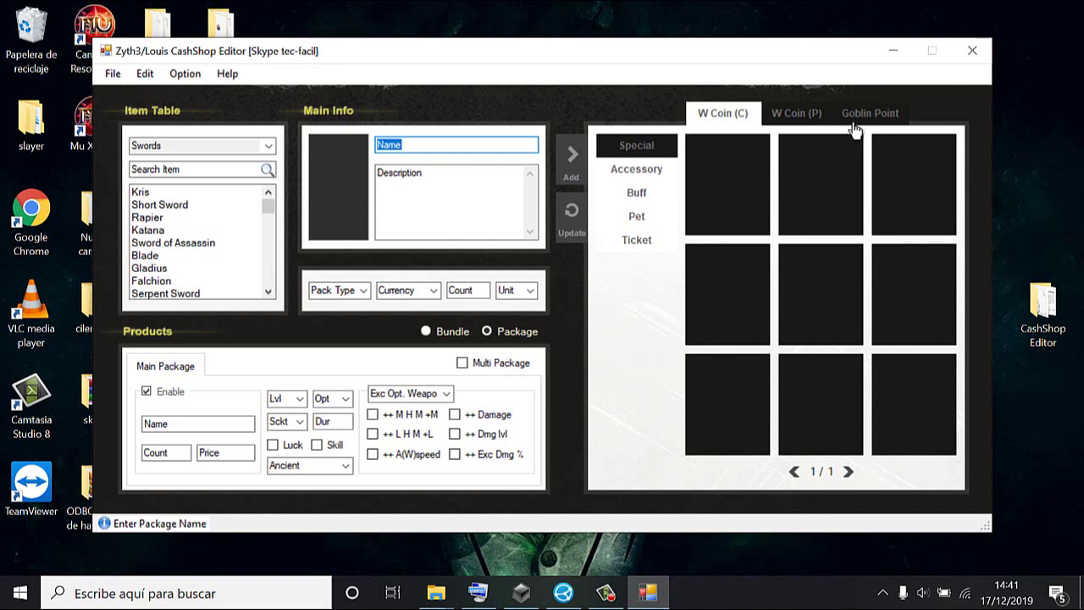
- Compare the category lists of the different currencies in the editor, returning to W Coin (C)
{"action": "left_click", "coordinate": [812, 112]}
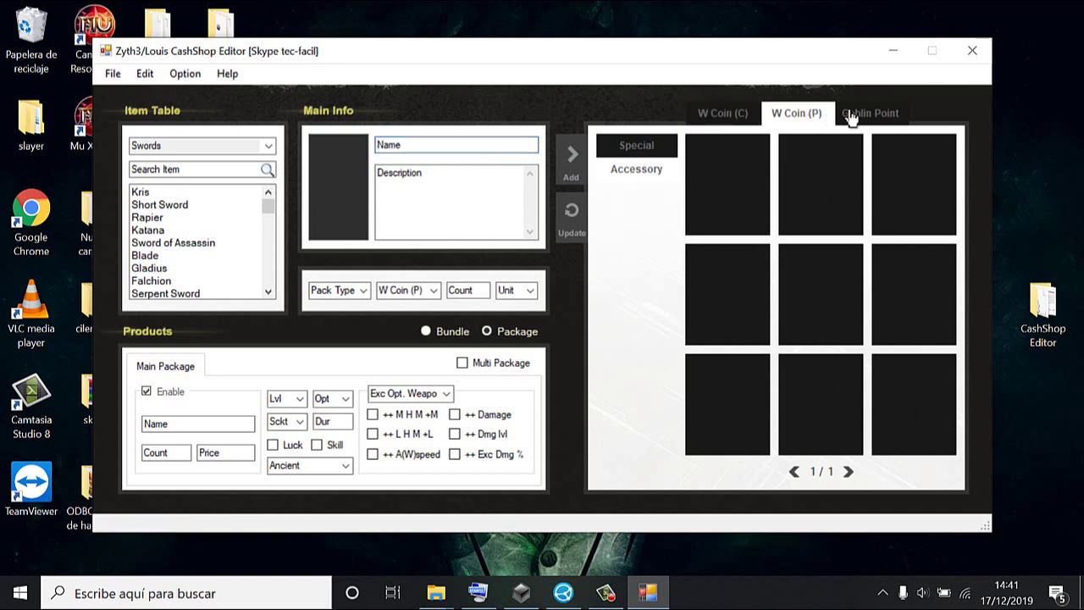
{"action": "left_click", "coordinate": [840, 114]}
{"action": "left_click", "coordinate": [725, 113]}
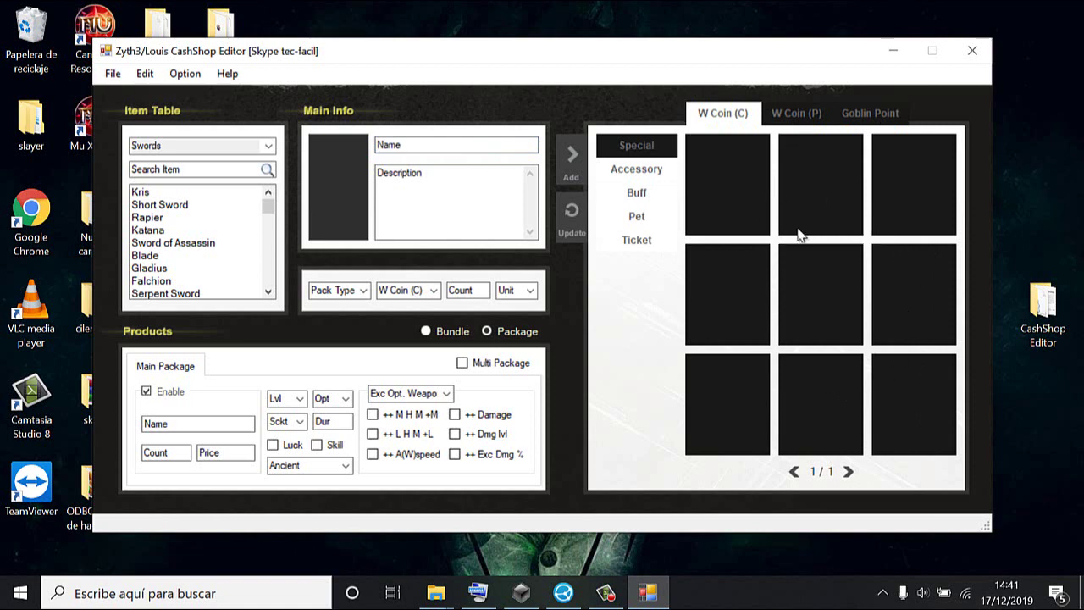
{"action": "left_click", "coordinate": [667, 171]}
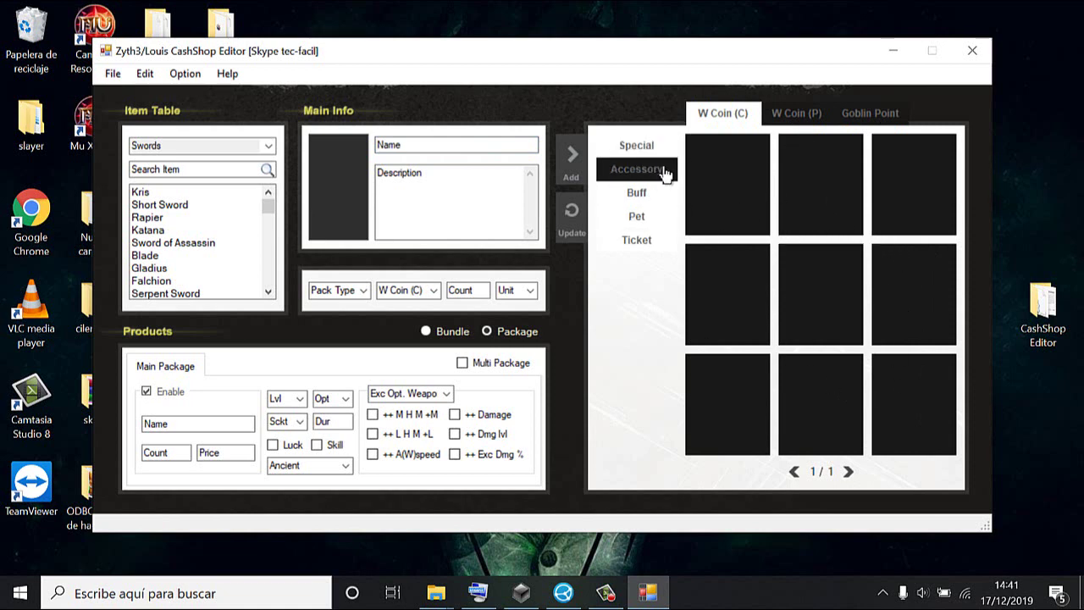
{"action": "left_click", "coordinate": [790, 116]}
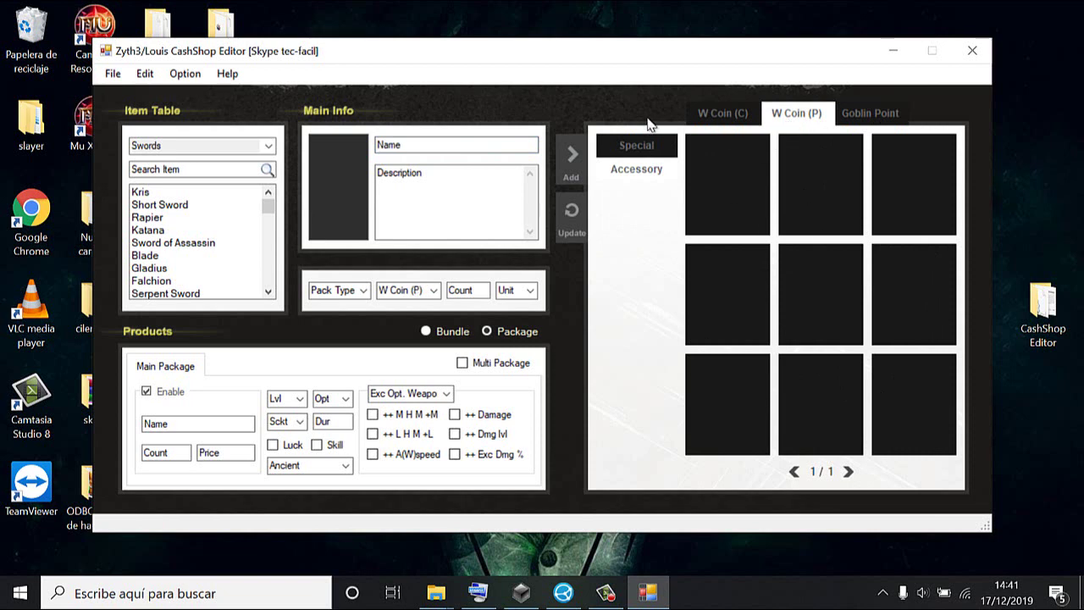
{"action": "left_click", "coordinate": [706, 114]}
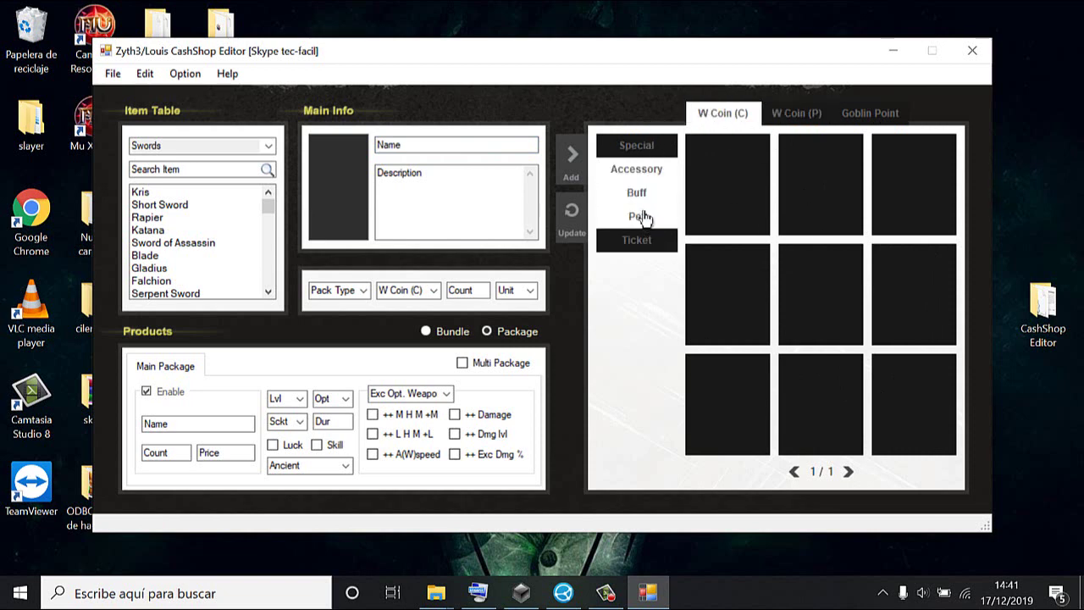
- Look through the W Coin (C) categories from Special to Ticket
{"action": "left_click", "coordinate": [642, 241]}
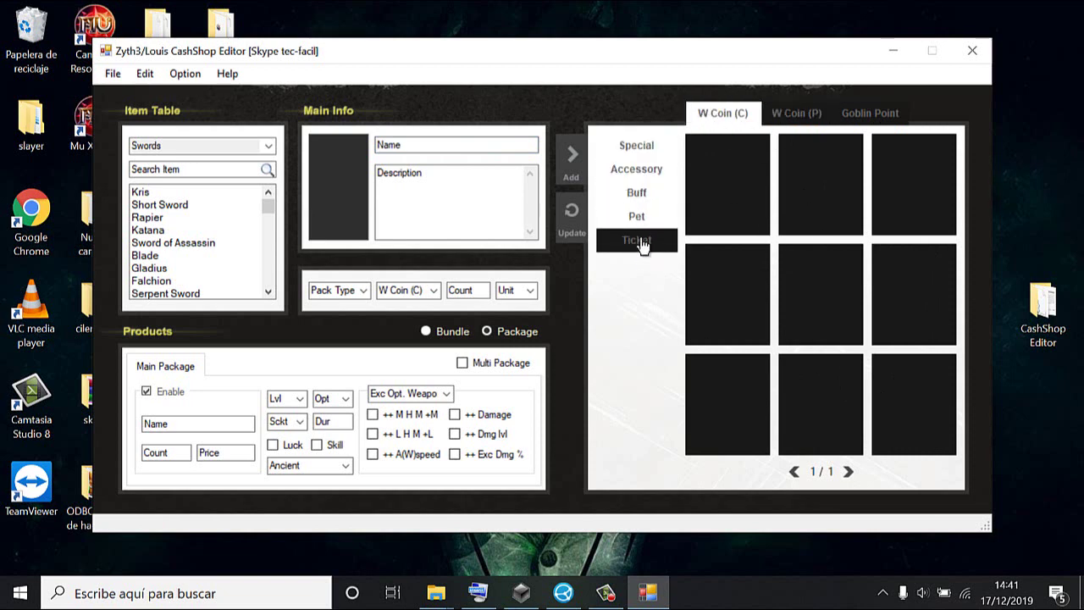
{"action": "left_click", "coordinate": [642, 221]}
{"action": "left_click", "coordinate": [639, 198]}
{"action": "left_click", "coordinate": [630, 150]}
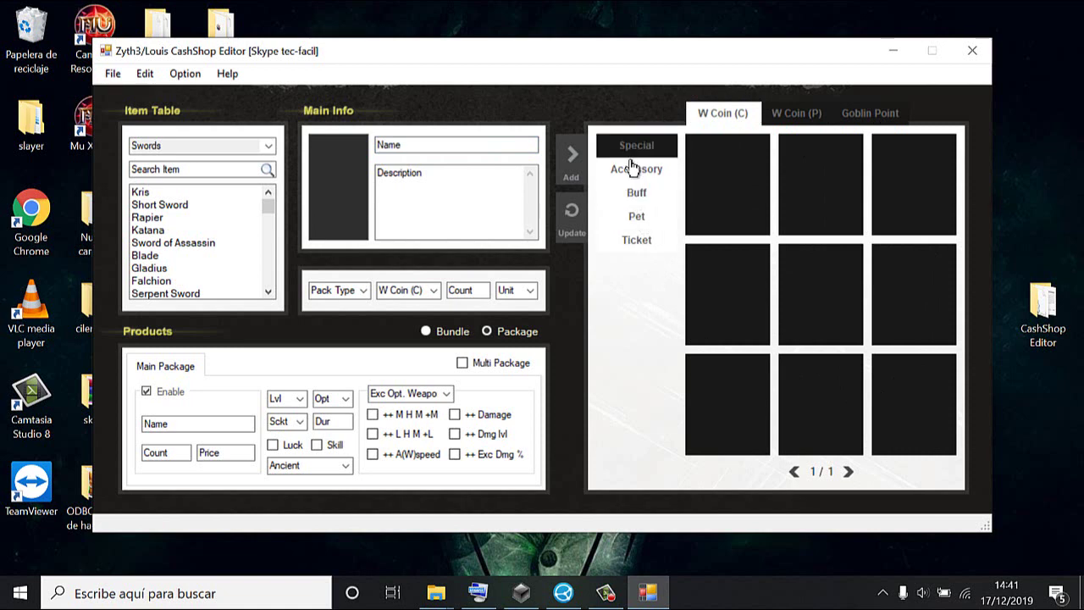
{"action": "left_click", "coordinate": [631, 169]}
{"action": "left_click", "coordinate": [636, 194]}
{"action": "left_click", "coordinate": [638, 217]}
{"action": "left_click", "coordinate": [642, 244]}
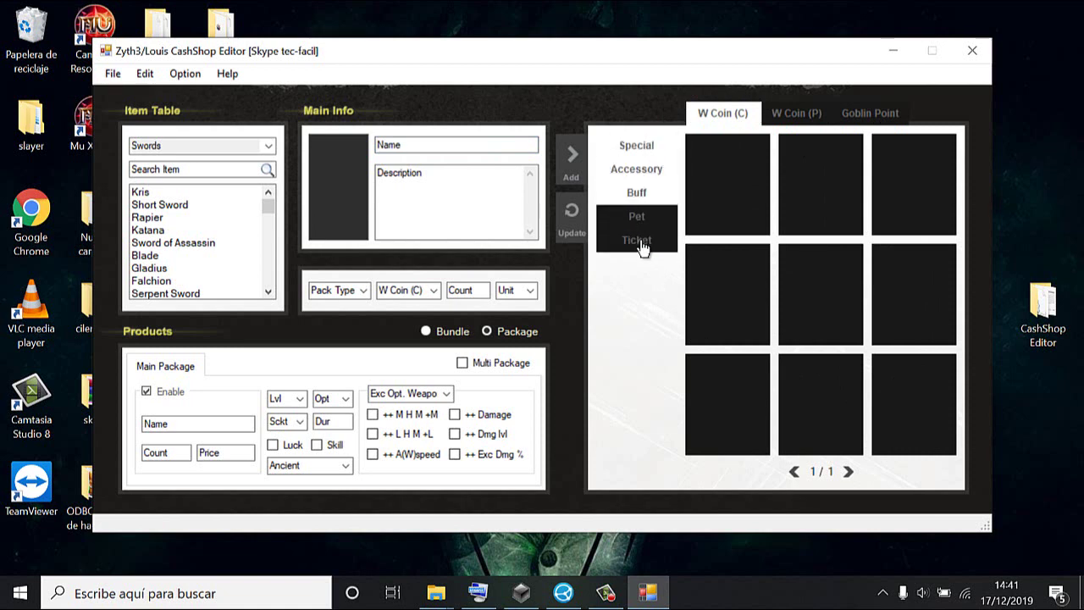
- Rename the Special category under W Coin (C) as Helm
{"action": "left_click", "coordinate": [634, 150]}
{"action": "right_click", "coordinate": [636, 149]}
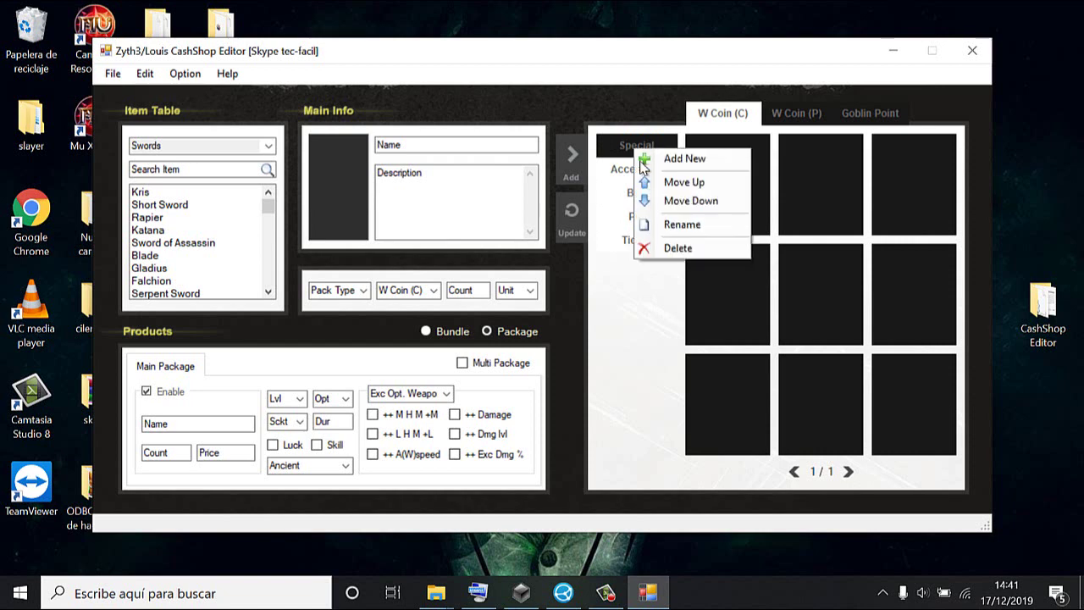
{"action": "left_click", "coordinate": [665, 227]}
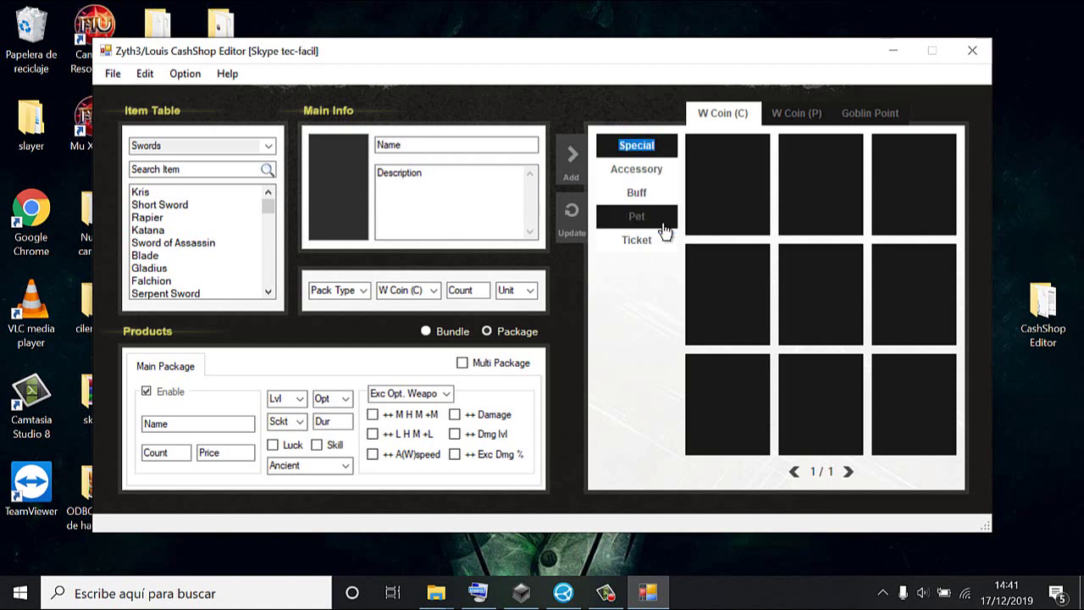
{"action": "type", "text": "Helm"}
- Rename the Accessory category under W Coin (C) as Armor
{"action": "left_click", "coordinate": [659, 184]}
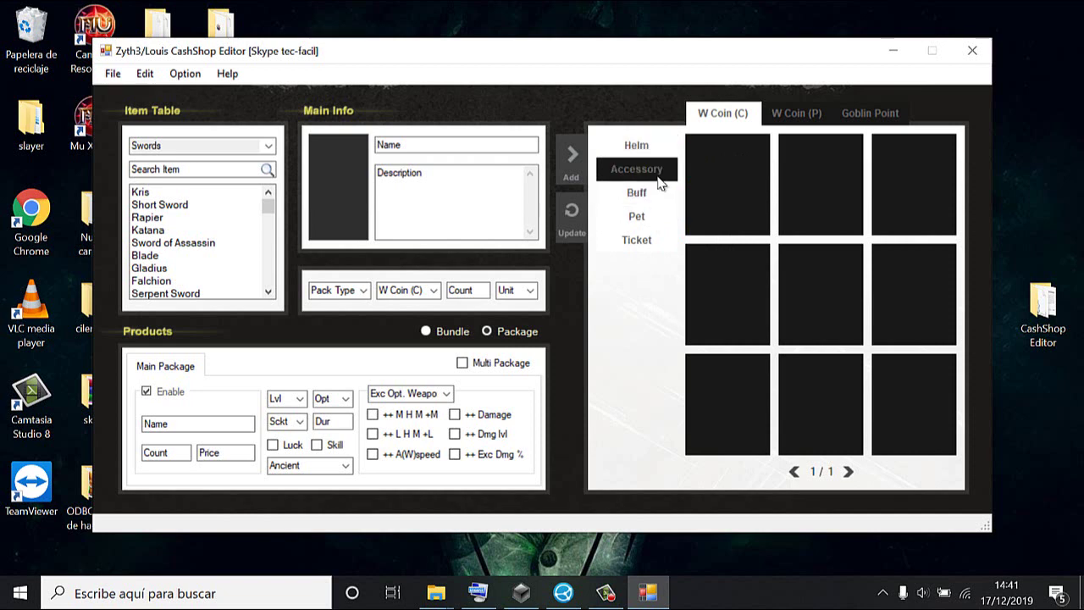
{"action": "right_click", "coordinate": [659, 185]}
{"action": "left_click", "coordinate": [700, 252]}
{"action": "right_click", "coordinate": [649, 174]}
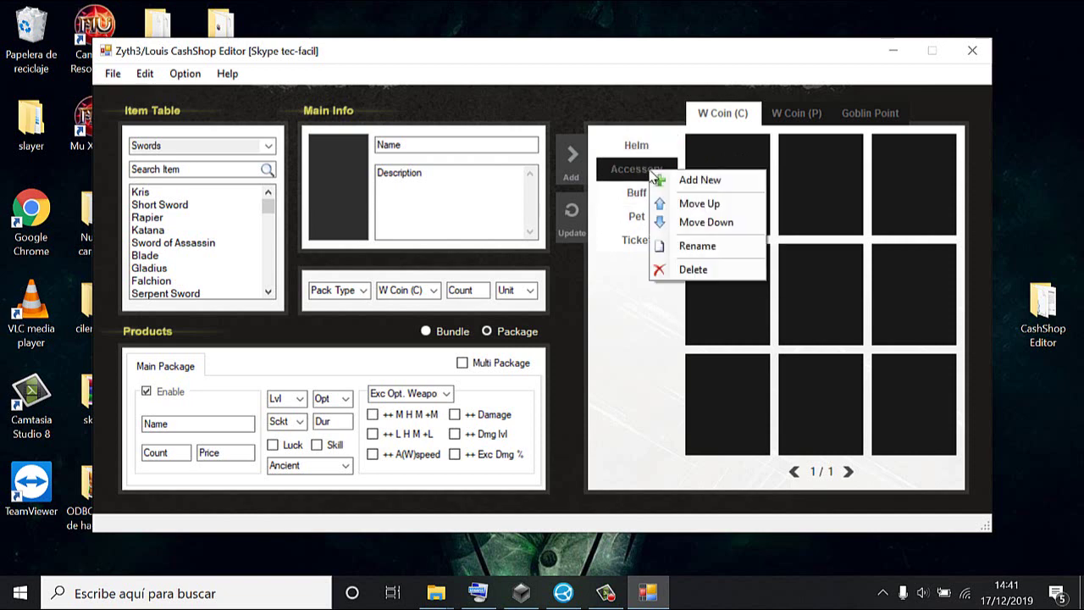
{"action": "left_click", "coordinate": [693, 247]}
{"action": "type", "text": "Armor"}
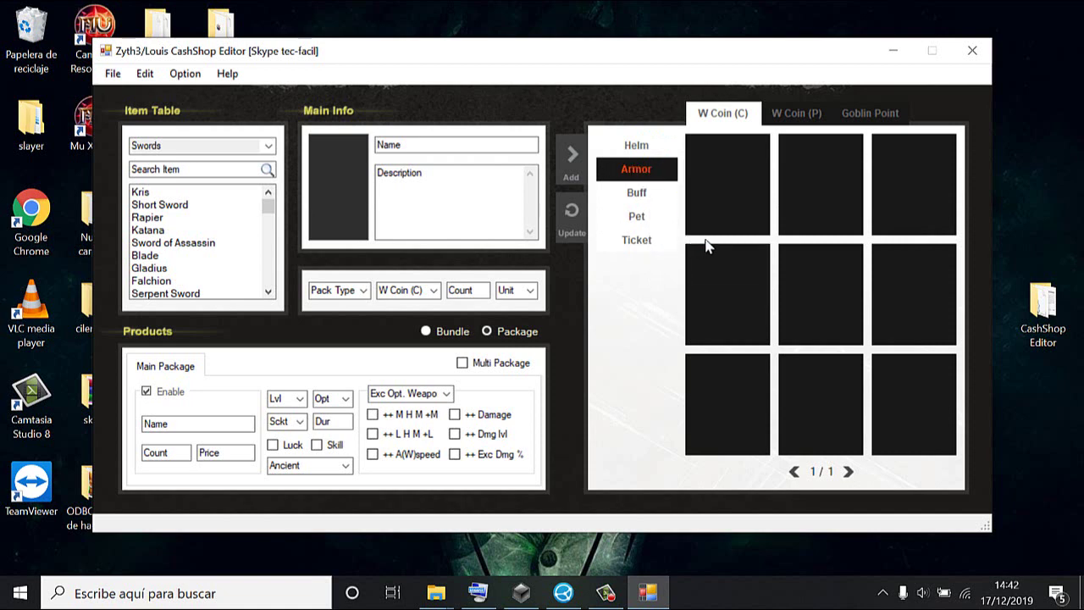
- Rename the Buff category under W Coin (C) as Pants
{"action": "left_click", "coordinate": [659, 198]}
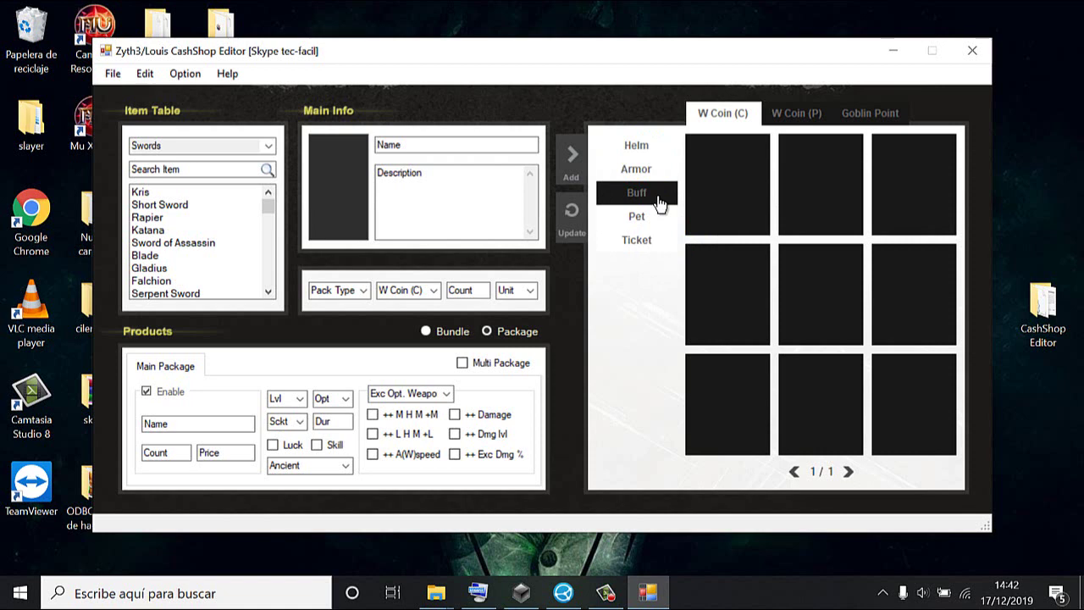
{"action": "right_click", "coordinate": [659, 199]}
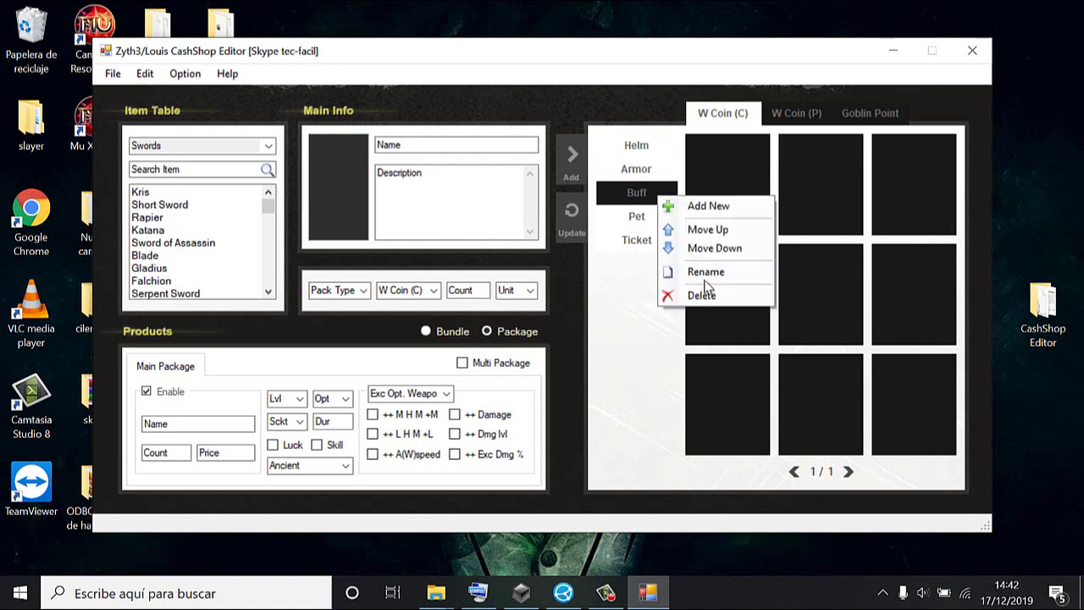
{"action": "left_click", "coordinate": [710, 271]}
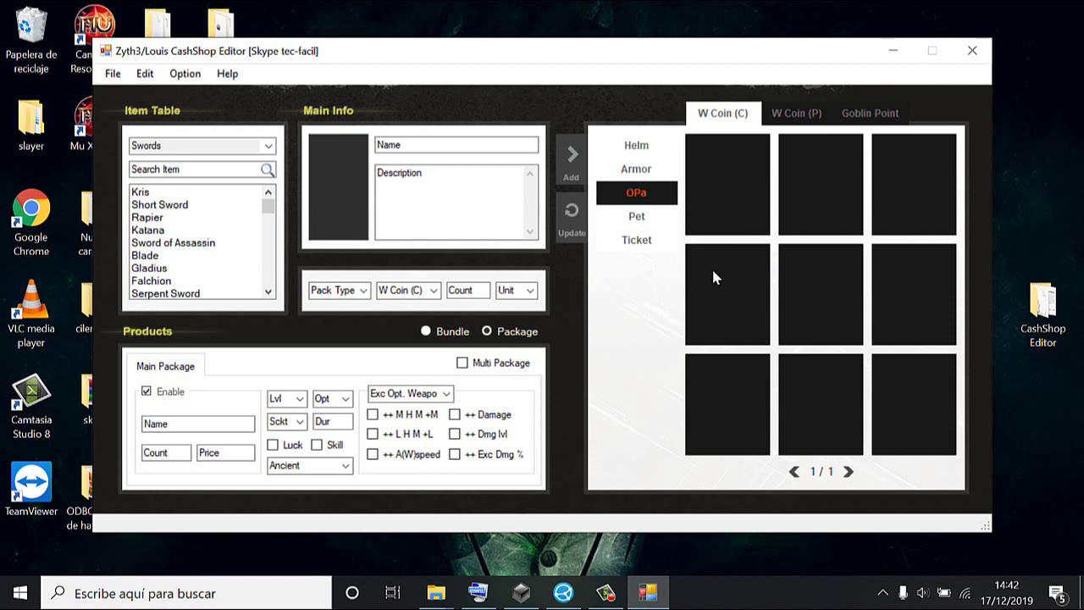
{"action": "type", "text": "0an"}
{"action": "key", "text": "Return"}
{"action": "type", "text": "ts"}
- Rename the Pet category under W Coin (C) as Dk-BM
{"action": "left_click", "coordinate": [638, 225]}
{"action": "right_click", "coordinate": [640, 234]}
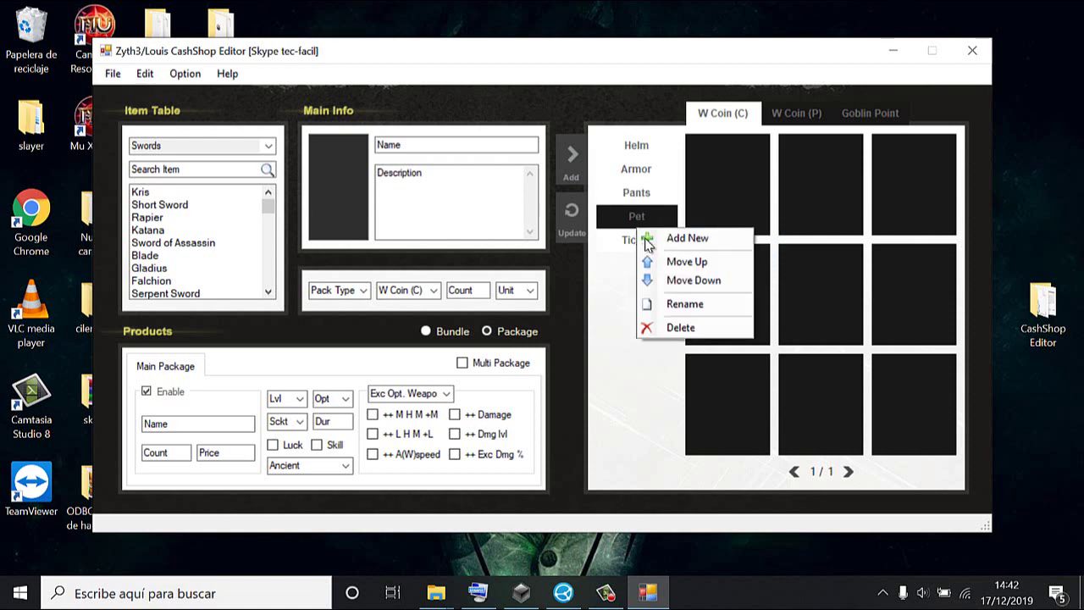
{"action": "left_click", "coordinate": [675, 305]}
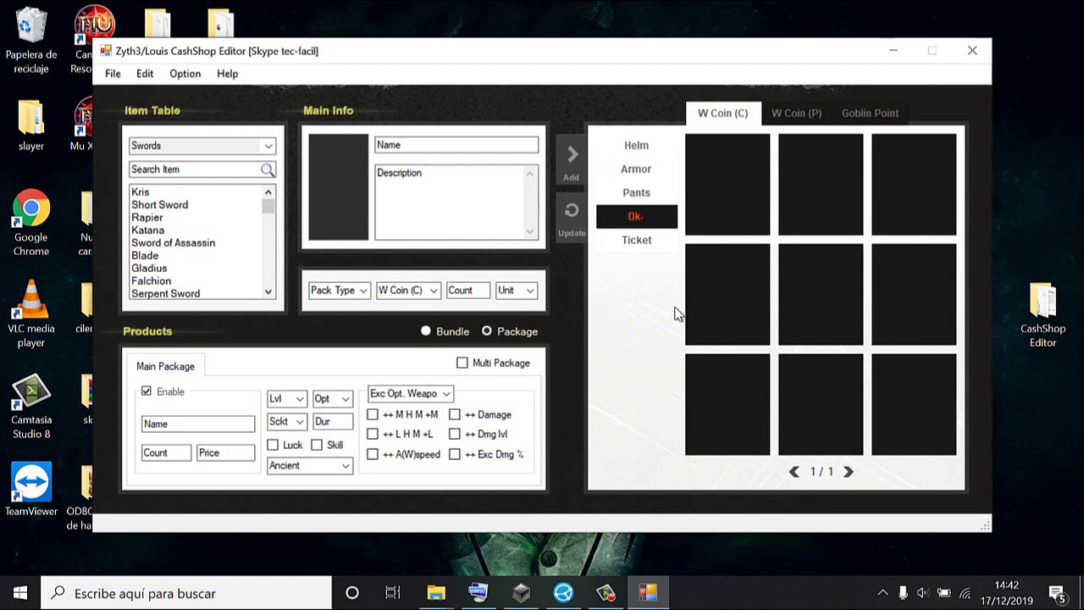
- Rename the Ticket category under W Coin (C) as Mago and add a new category below it
{"action": "left_click", "coordinate": [649, 244]}
{"action": "right_click", "coordinate": [648, 246]}
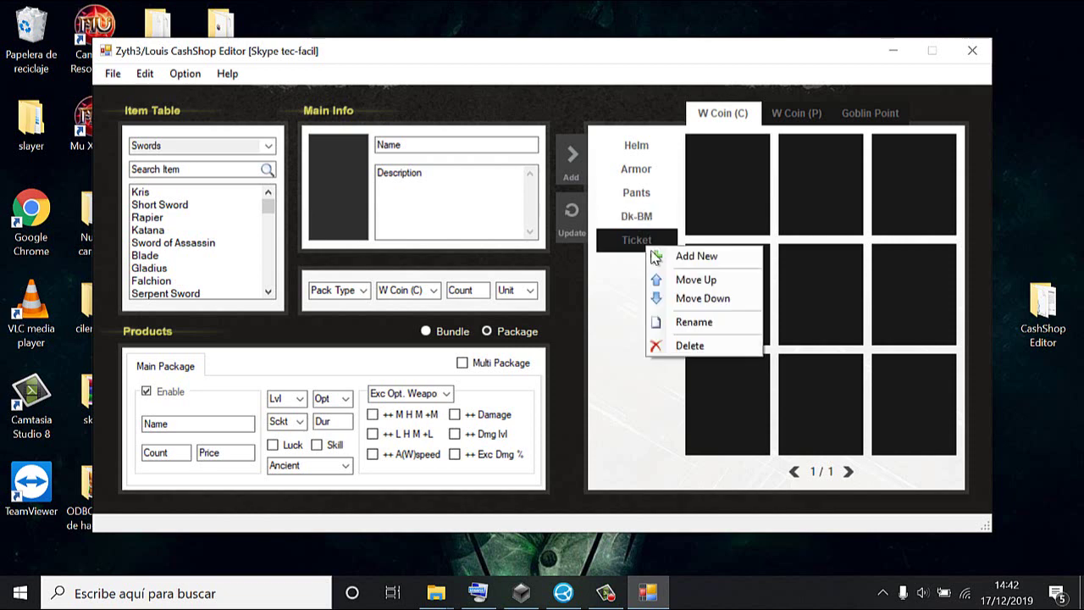
{"action": "left_click", "coordinate": [700, 322]}
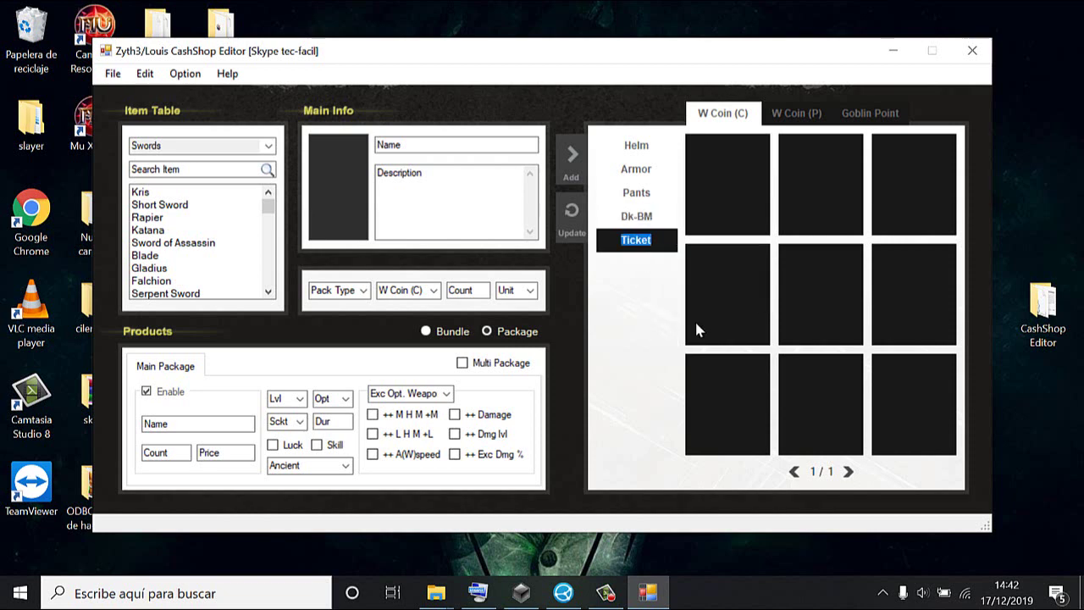
{"action": "type", "text": "Mago"}
{"action": "right_click", "coordinate": [646, 318]}
{"action": "left_click", "coordinate": [678, 321]}
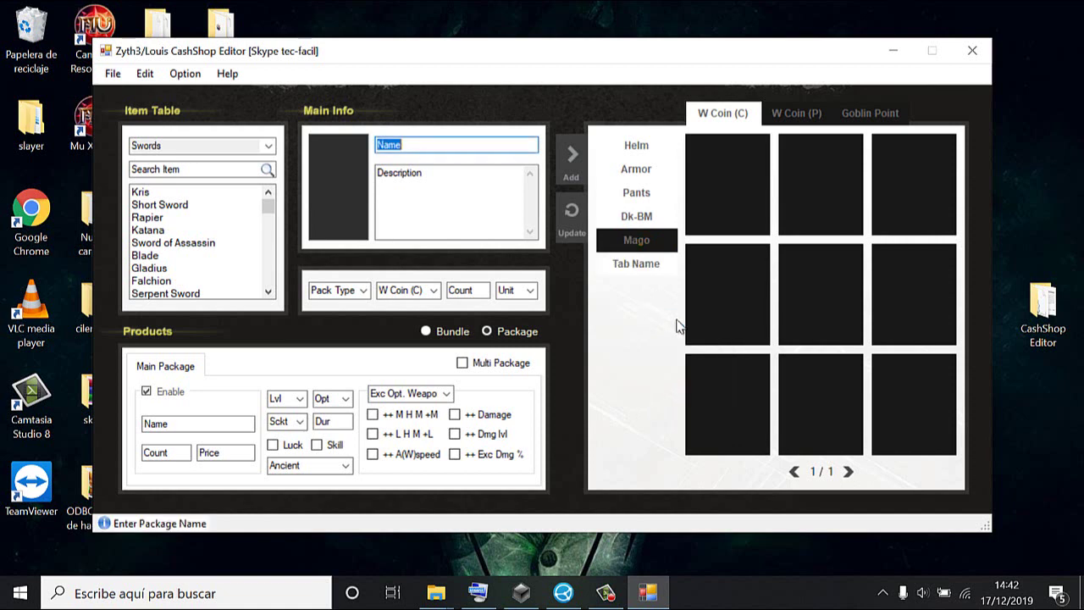
- Try to rename the new category below Mago as MA
{"action": "left_click", "coordinate": [650, 268]}
{"action": "right_click", "coordinate": [652, 268]}
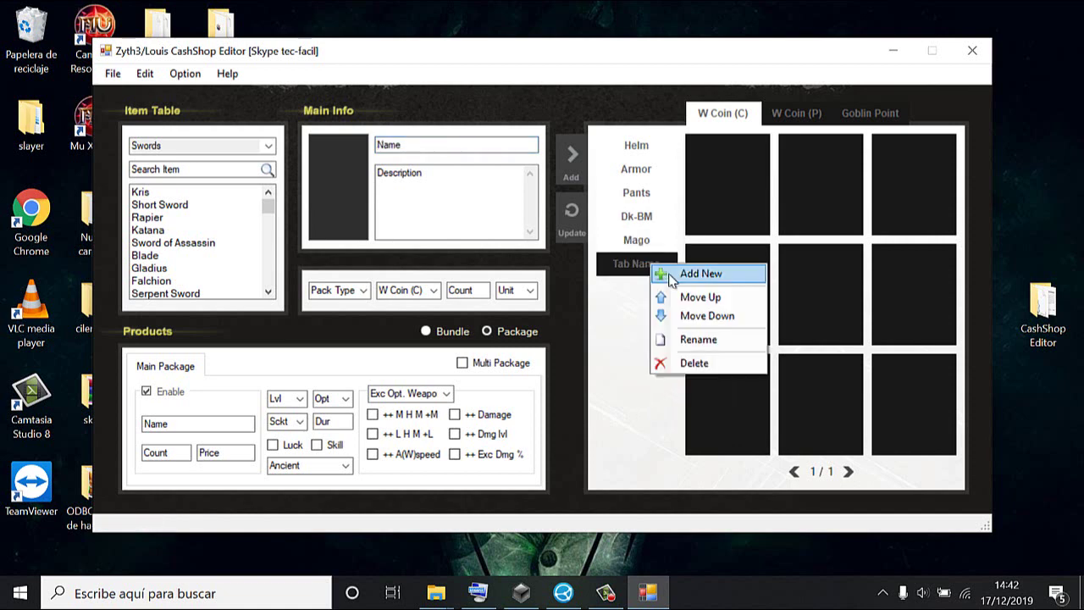
{"action": "left_click", "coordinate": [693, 341]}
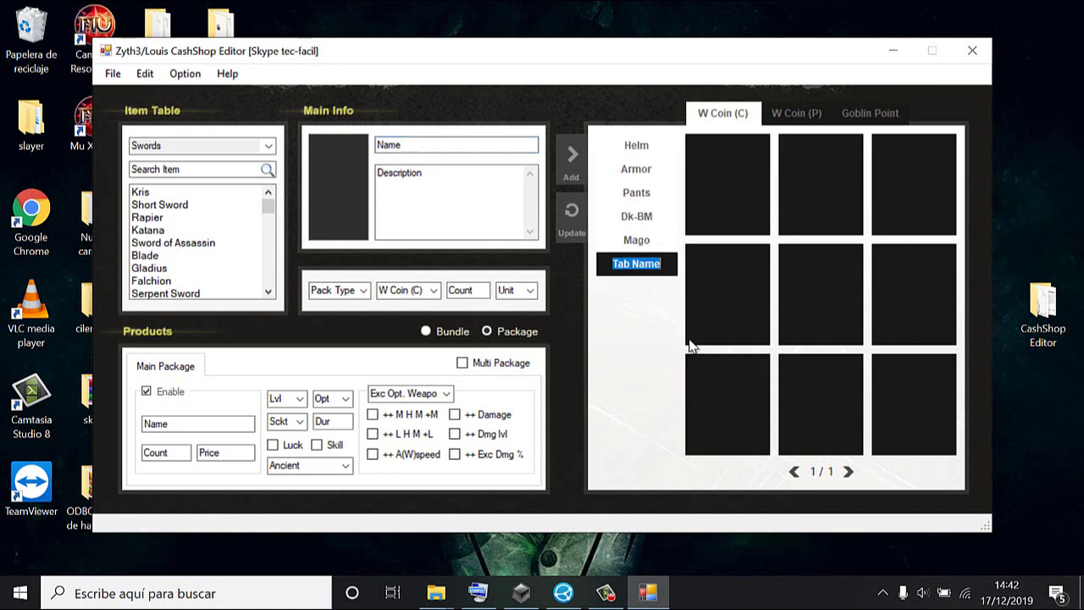
{"action": "type", "text": "MA"}
{"action": "key", "text": "Return"}
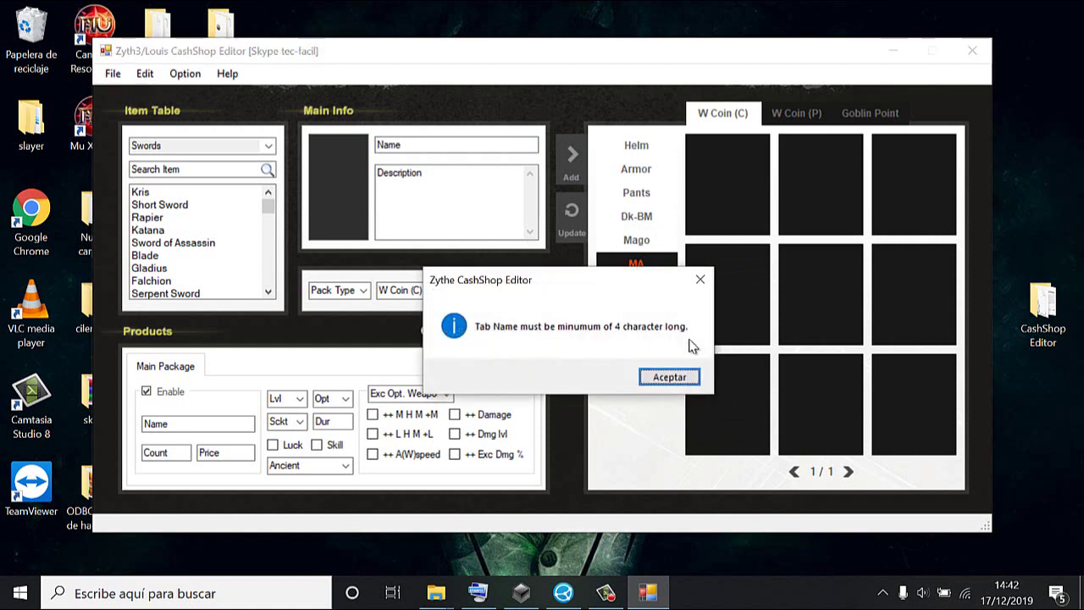
{"action": "left_click", "coordinate": [683, 375]}
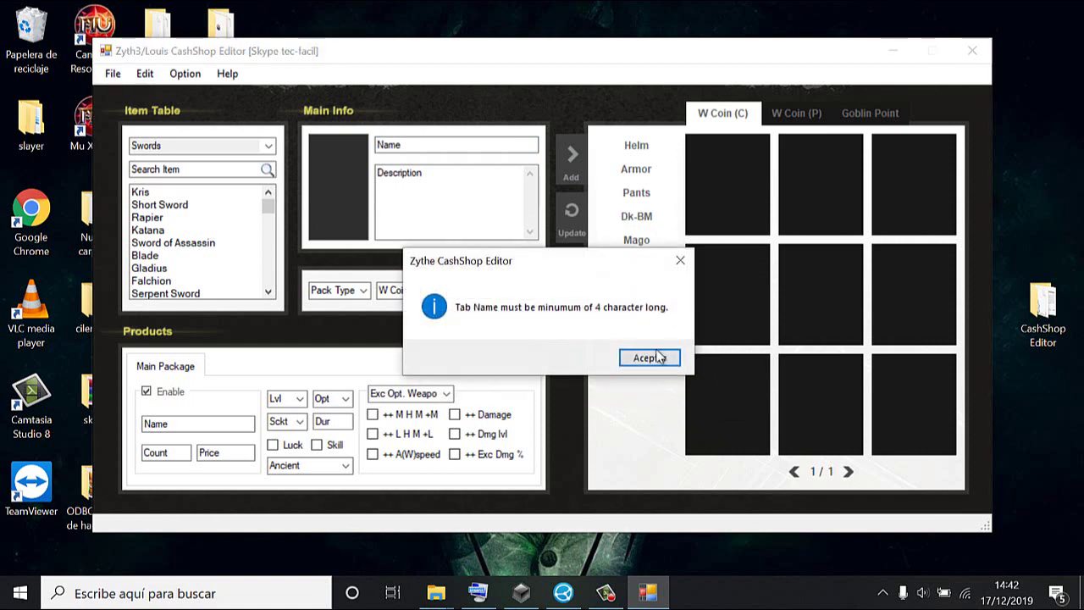
{"action": "left_click", "coordinate": [662, 359]}
{"action": "left_click", "coordinate": [649, 357]}
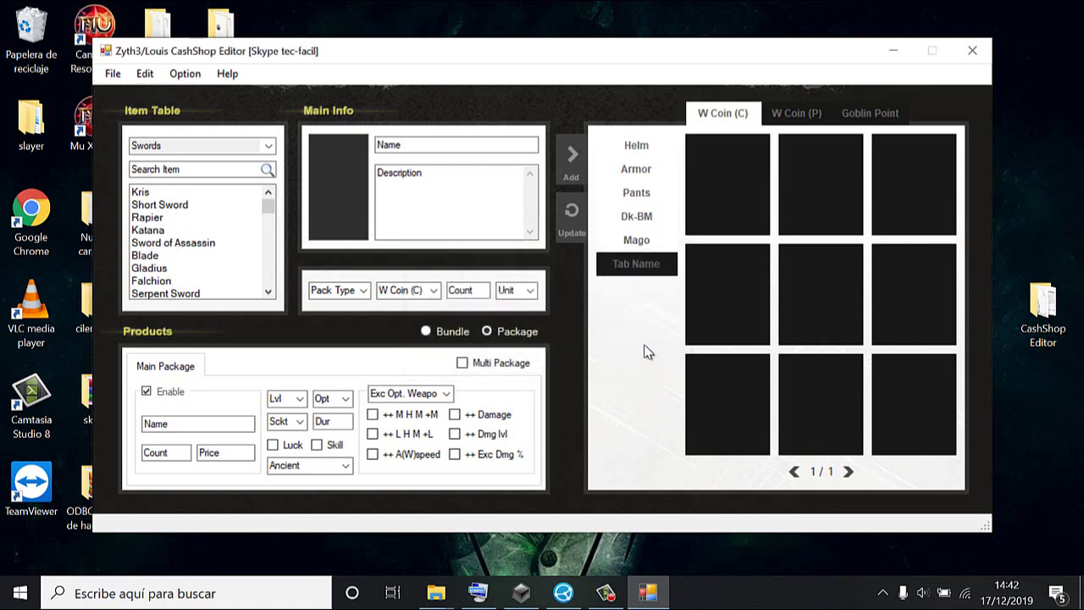
- Rename the new category below Mago as Magic Gladietor
{"action": "right_click", "coordinate": [651, 271]}
{"action": "left_click", "coordinate": [695, 342]}
{"action": "type", "text": "Magic Gladielor"}
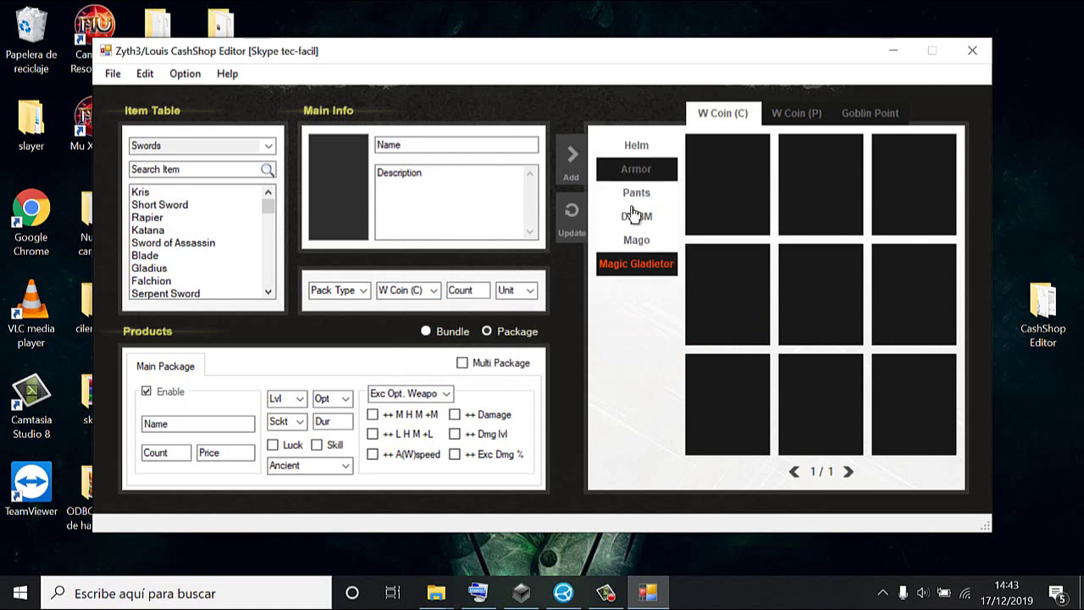
- Try to shorten the name of the Magic Gladietor category to MG
{"action": "right_click", "coordinate": [642, 272]}
{"action": "left_click", "coordinate": [686, 339]}
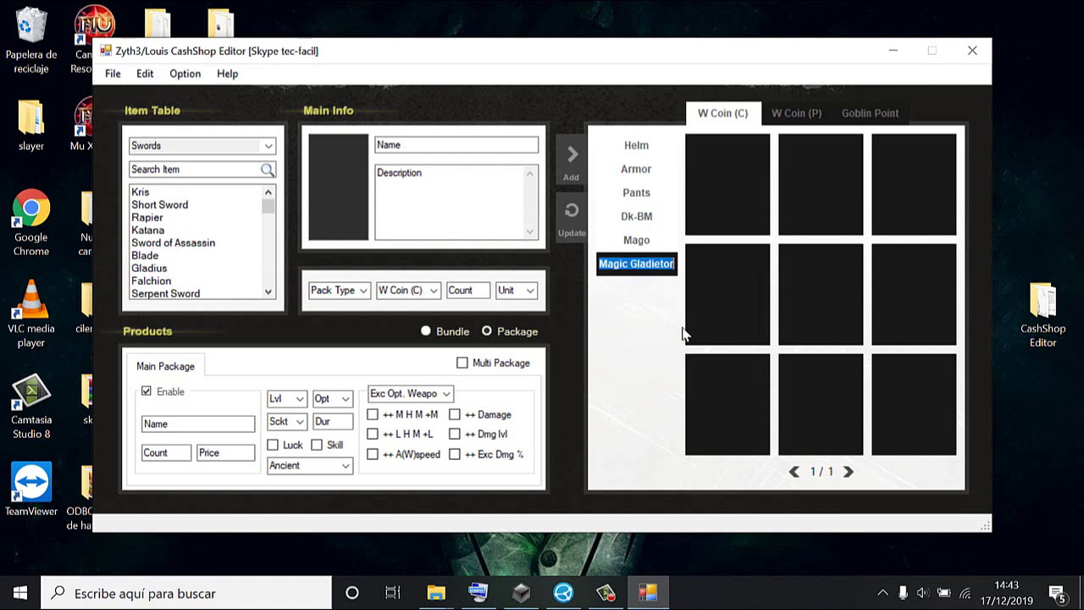
{"action": "left_click", "coordinate": [672, 265]}
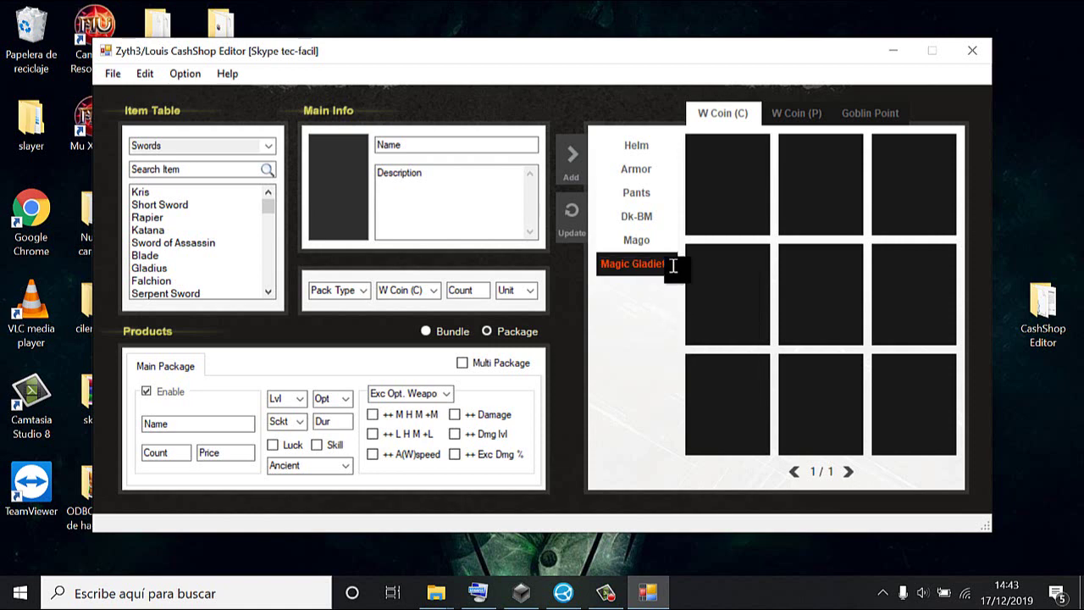
{"action": "key", "text": "BackSpace"}
{"action": "key", "text": "BackSpace"}
{"action": "key", "text": "BackSpace"}
{"action": "key", "text": "BackSpace"}
{"action": "key", "text": "BackSpace"}
{"action": "key", "text": "BackSpace"}
{"action": "key", "text": "BackSpace"}
{"action": "key", "text": "BackSpace"}
{"action": "key", "text": "BackSpace"}
{"action": "key", "text": "BackSpace"}
{"action": "key", "text": "BackSpace"}
{"action": "key", "text": "BackSpace"}
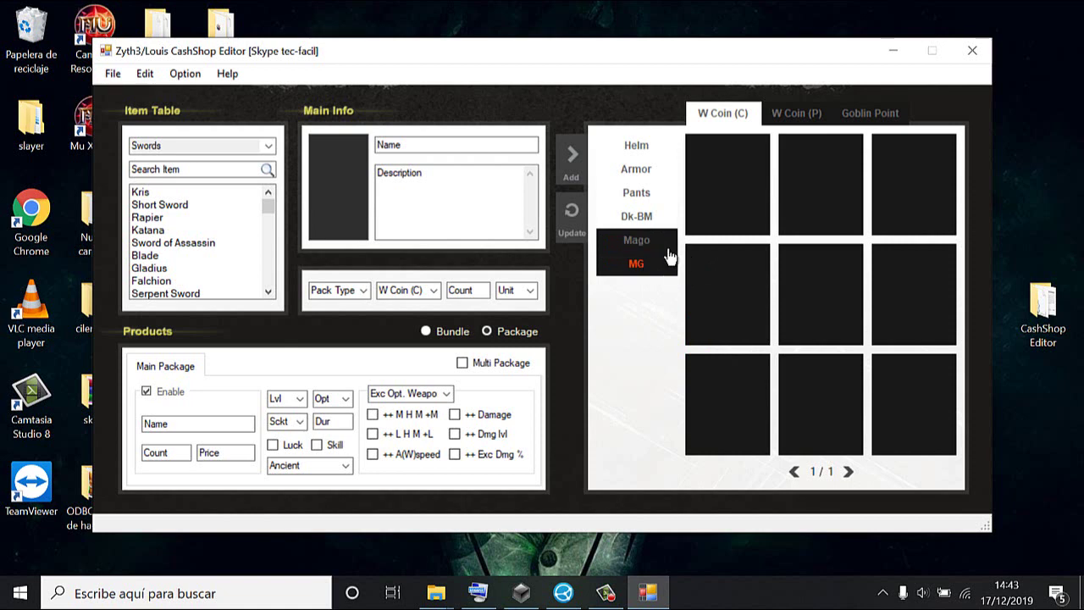
{"action": "key", "text": "Return"}
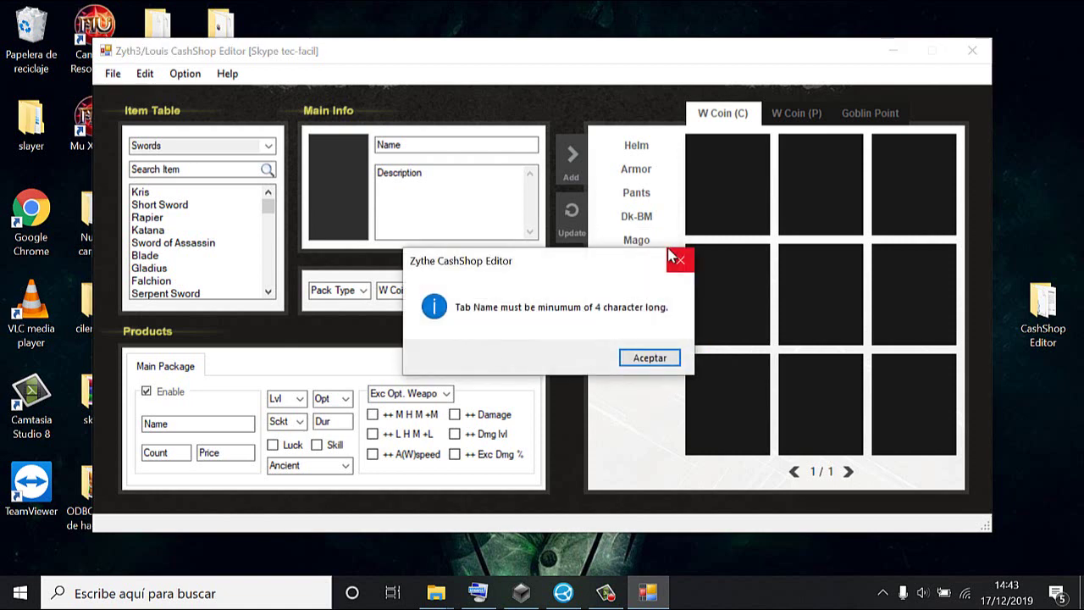
{"action": "left_click", "coordinate": [649, 357]}
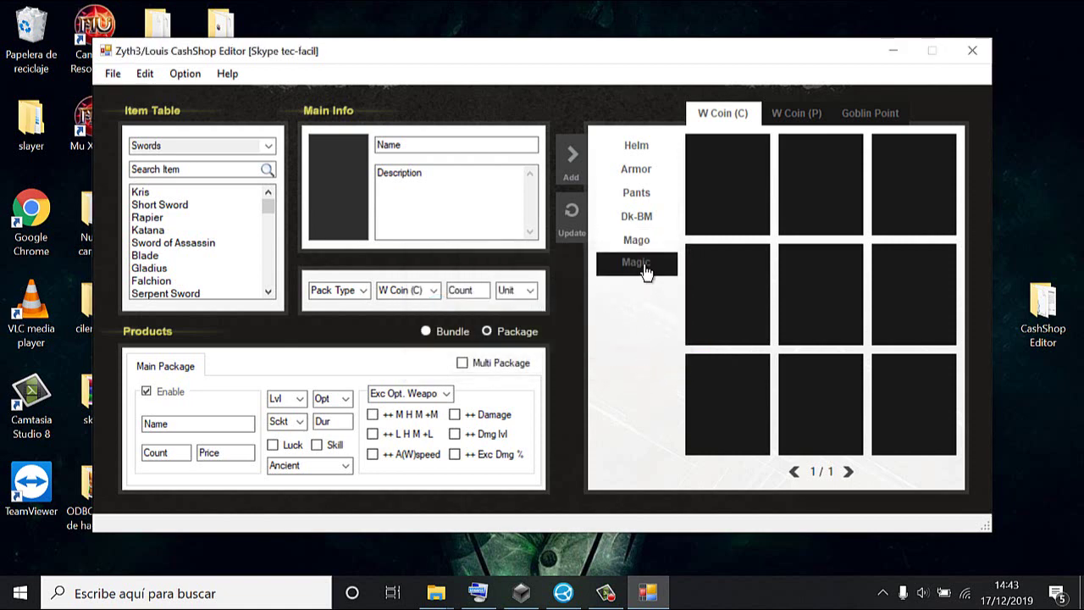
- Choose the Helm category in the shop and load Bronze Helm from the Hemls item list
{"action": "left_click", "coordinate": [641, 150]}
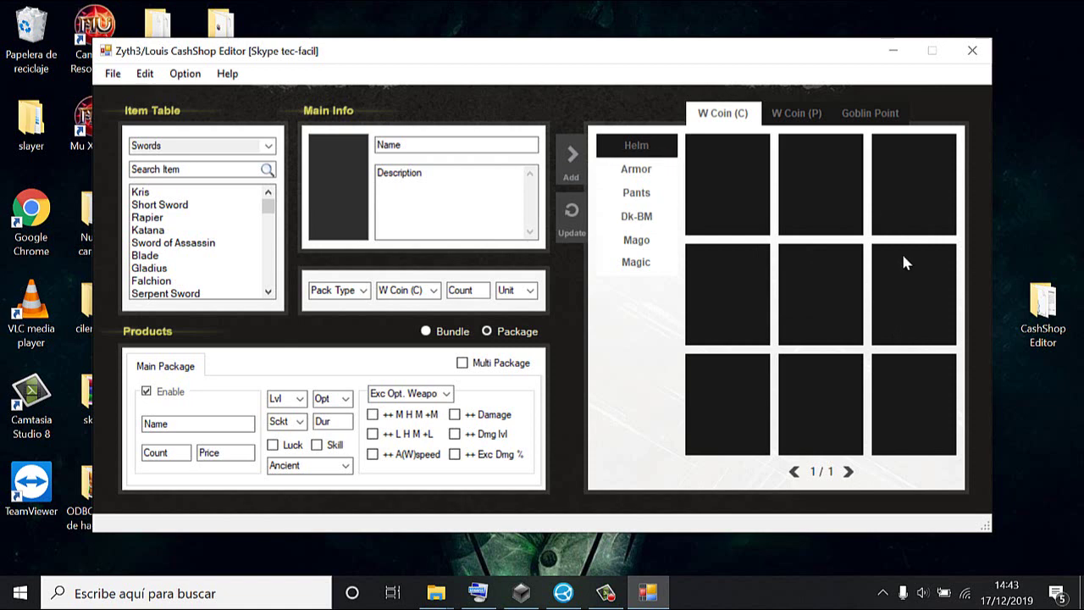
{"action": "left_click", "coordinate": [267, 150]}
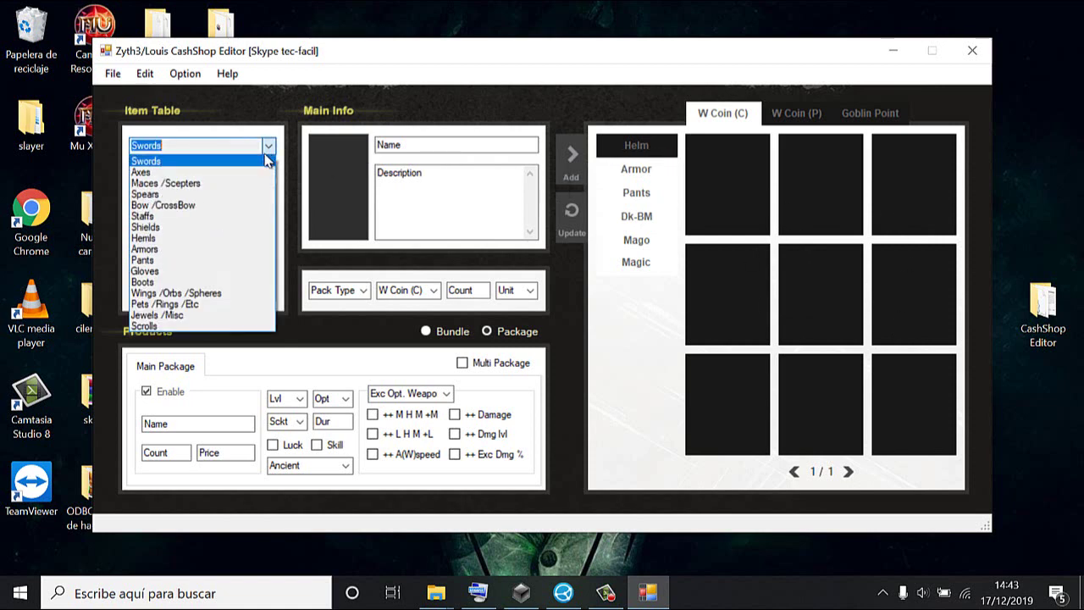
{"action": "left_click", "coordinate": [235, 245]}
{"action": "left_click", "coordinate": [202, 194]}
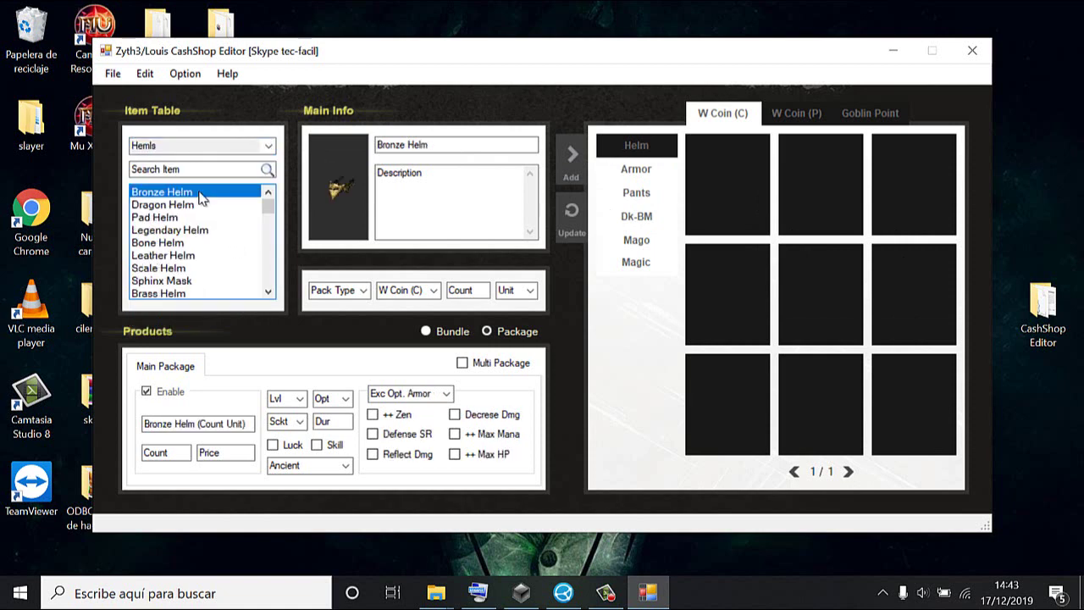
- Set the Bronze Helm's item level to 15 and its item option to 7, without choosing a socket count
{"action": "left_click", "coordinate": [292, 399]}
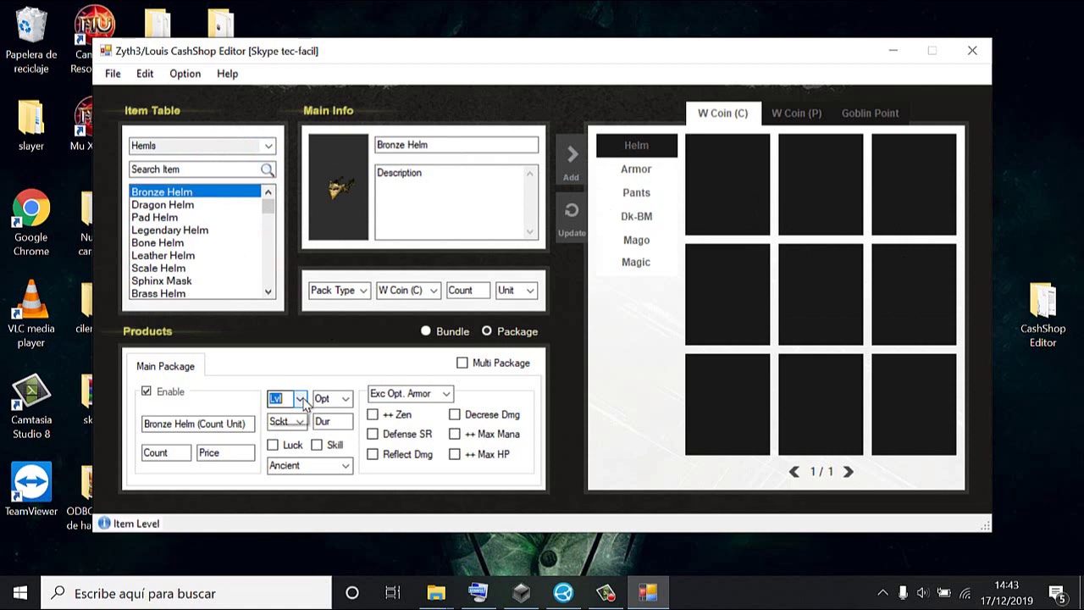
{"action": "left_click", "coordinate": [288, 578]}
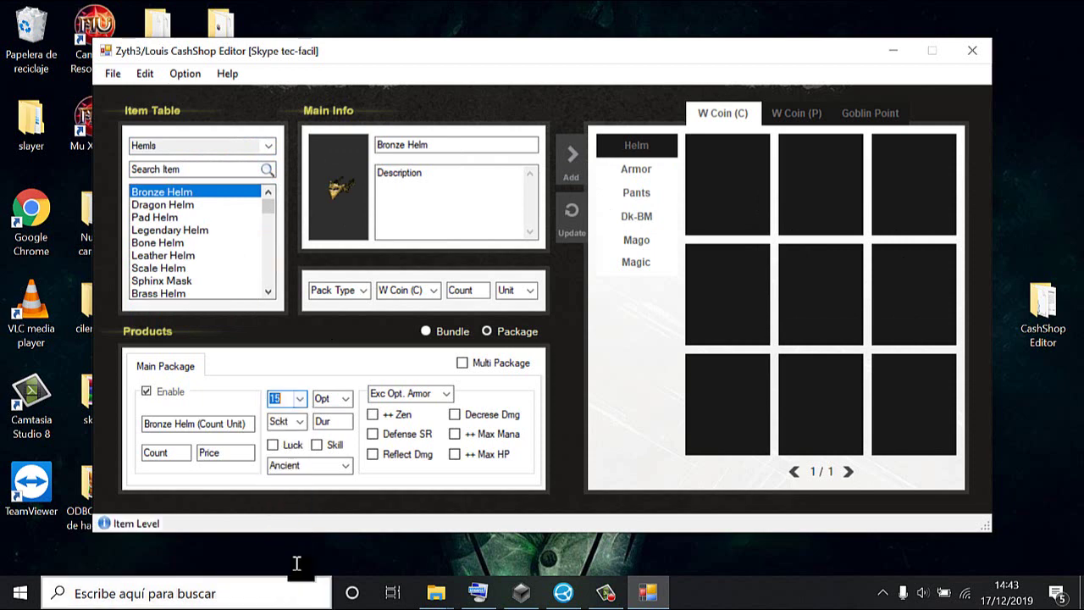
{"action": "left_click", "coordinate": [348, 400]}
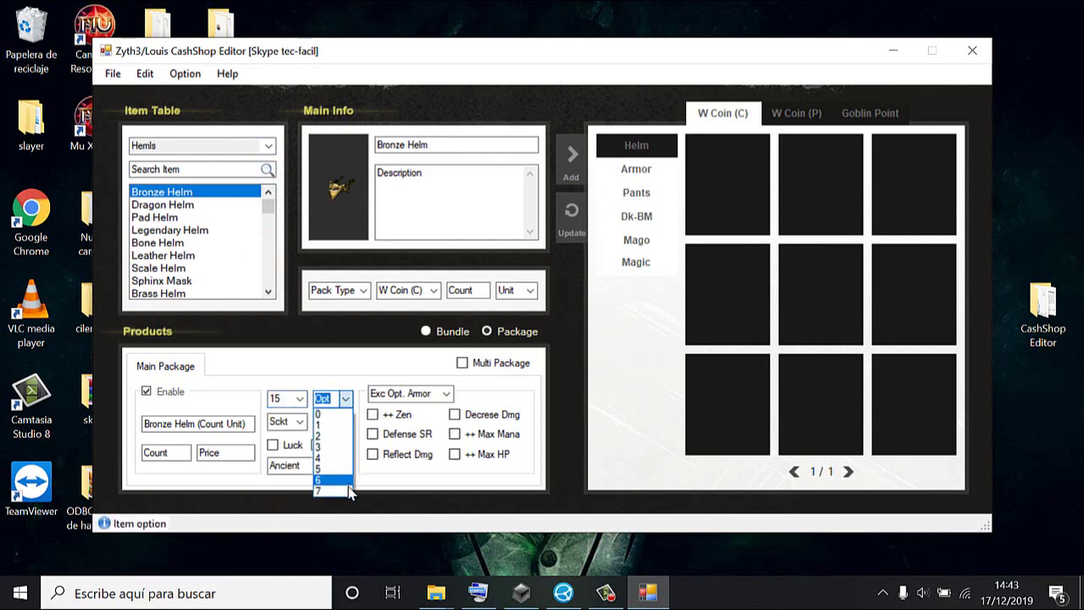
{"action": "left_click", "coordinate": [350, 492]}
{"action": "left_click", "coordinate": [300, 422]}
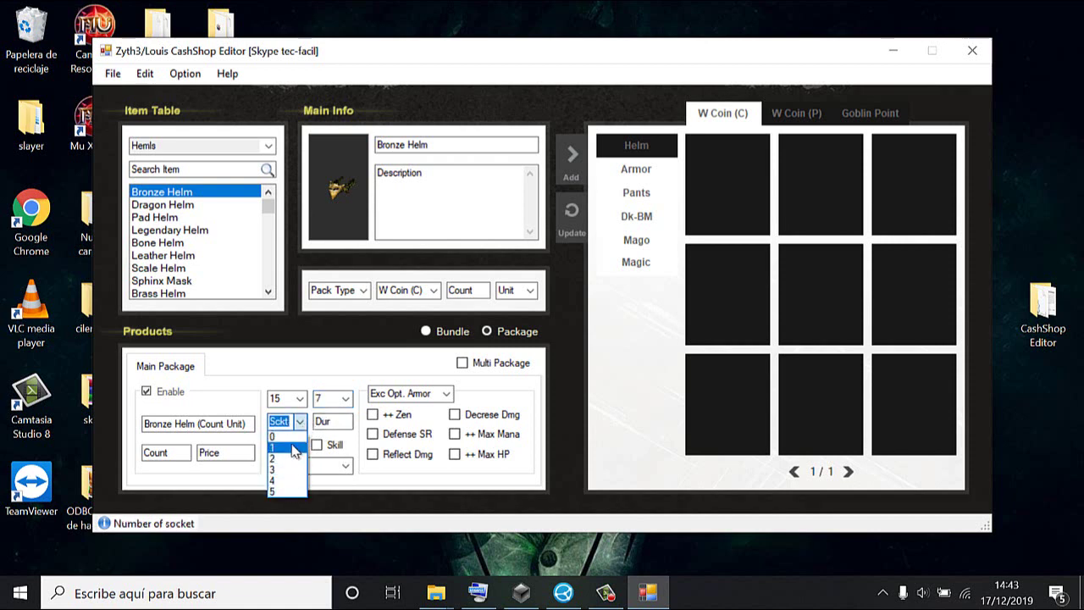
{"action": "left_click", "coordinate": [271, 416]}
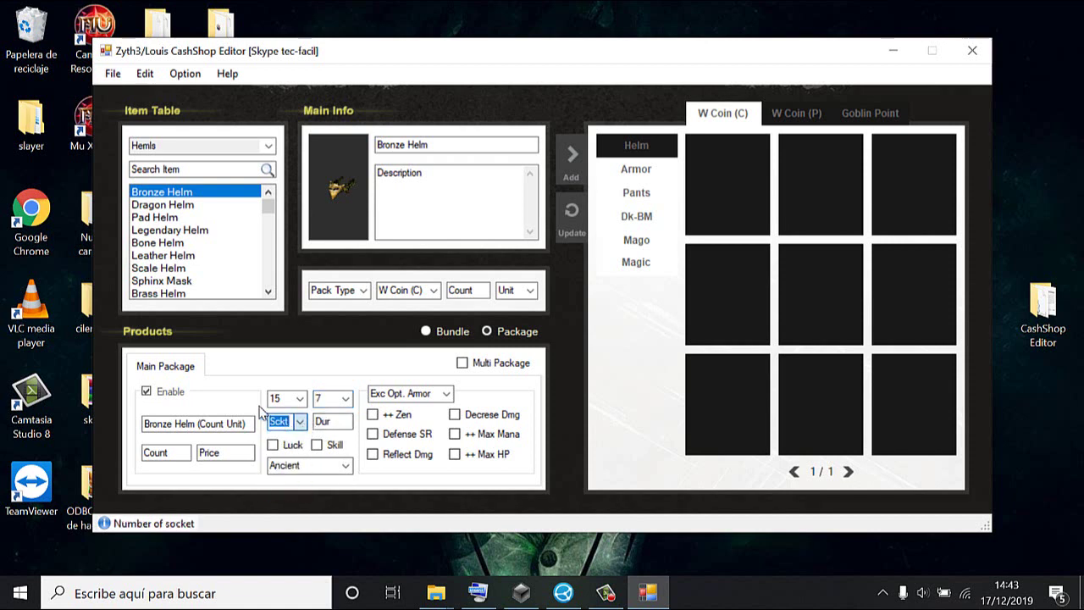
{"action": "left_click", "coordinate": [334, 421]}
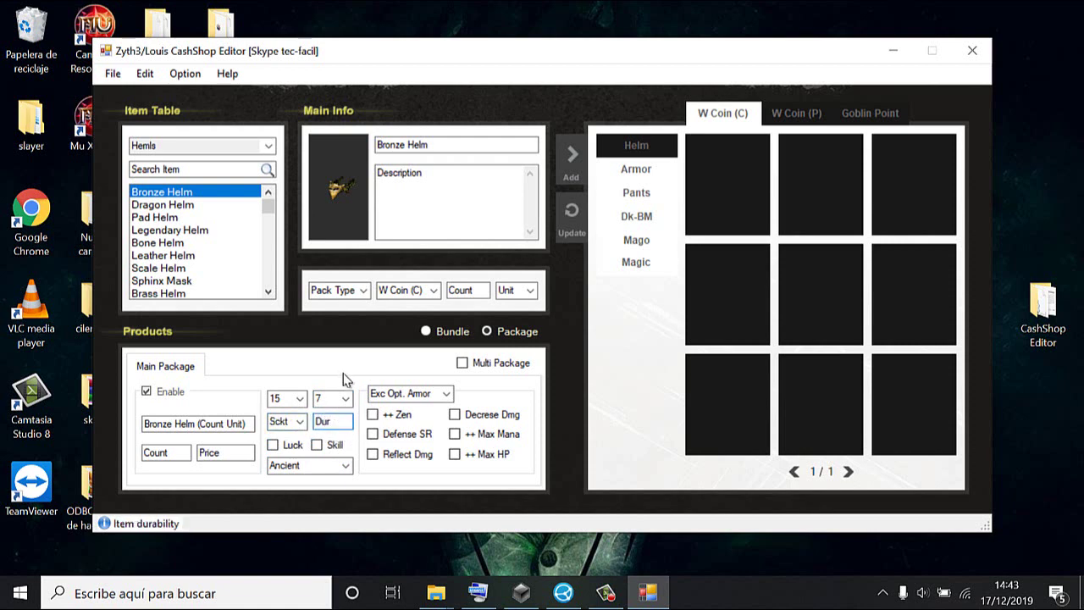
- Enable all six Exc Opt. Armor options for the Bronze Helm: Zen, Defense SR, Reflect Dmg, Decrese Dmg, Max Mana and Max HP
{"action": "left_click", "coordinate": [373, 415]}
{"action": "left_click", "coordinate": [373, 433]}
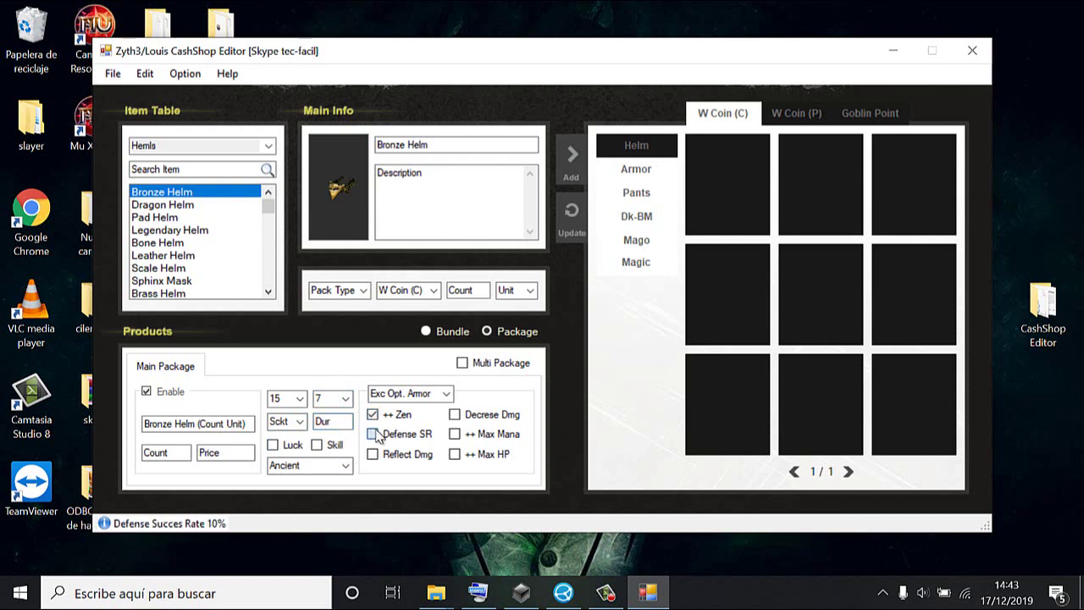
{"action": "left_click", "coordinate": [429, 460]}
{"action": "left_click", "coordinate": [495, 415]}
{"action": "left_click", "coordinate": [495, 435]}
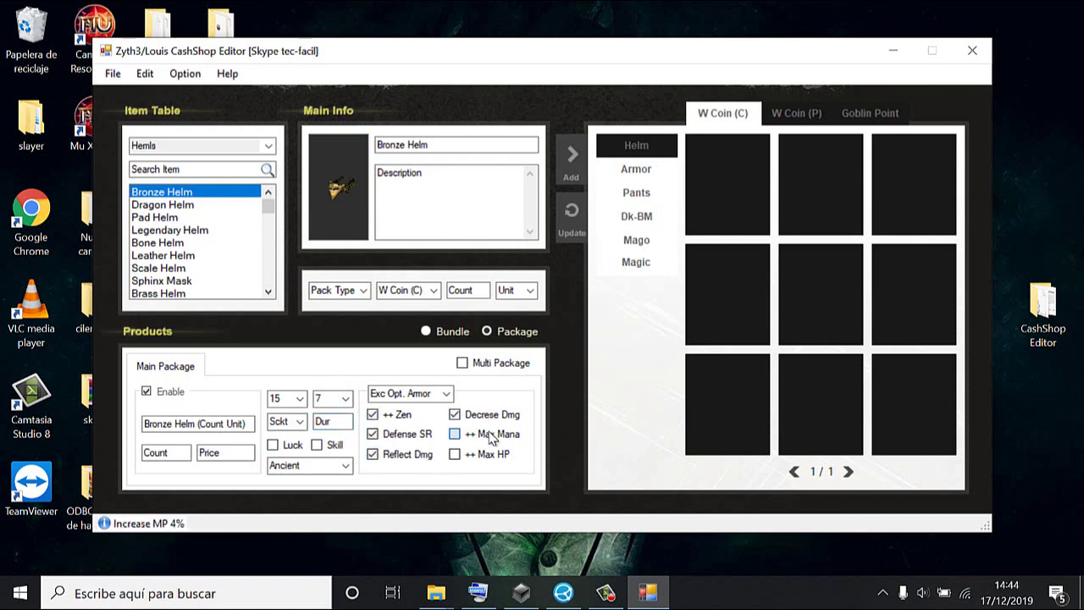
{"action": "left_click", "coordinate": [491, 456]}
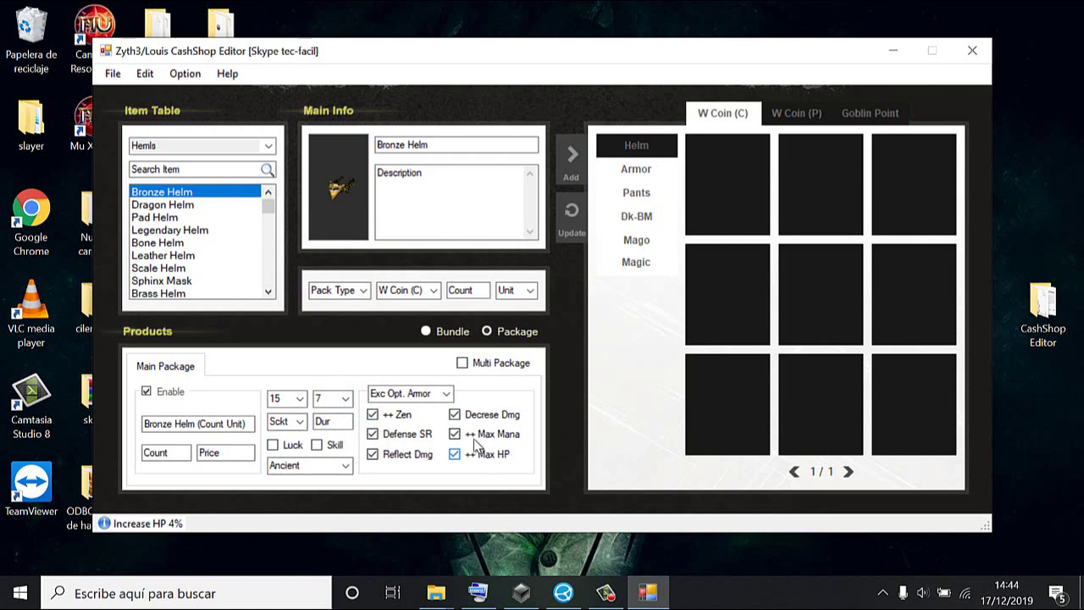
{"action": "left_click", "coordinate": [447, 393]}
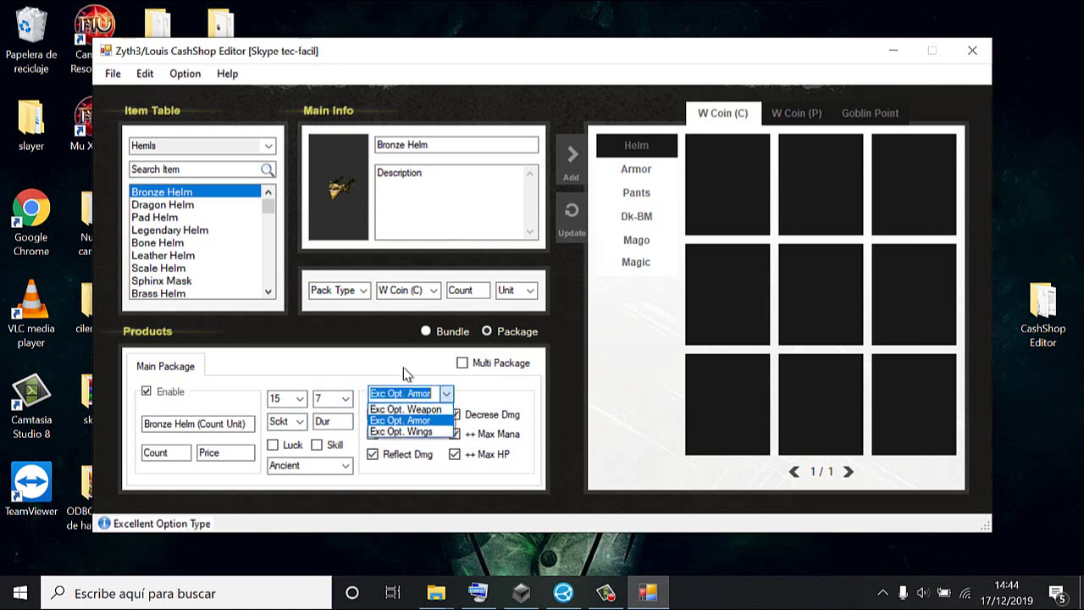
{"action": "left_click", "coordinate": [447, 395]}
{"action": "left_click", "coordinate": [448, 396]}
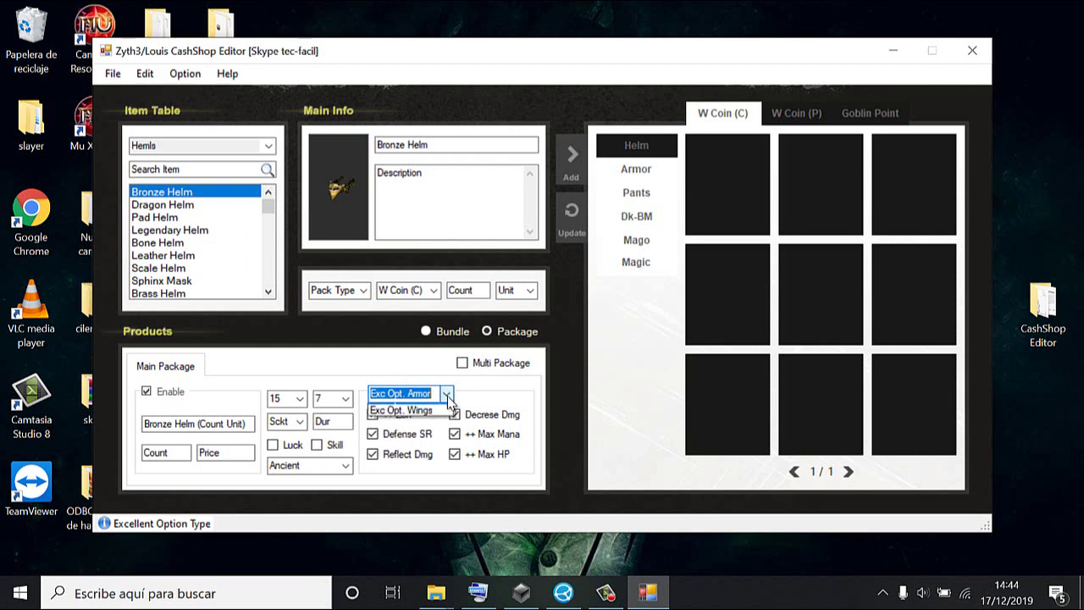
{"action": "left_click", "coordinate": [449, 420]}
{"action": "left_click", "coordinate": [433, 396]}
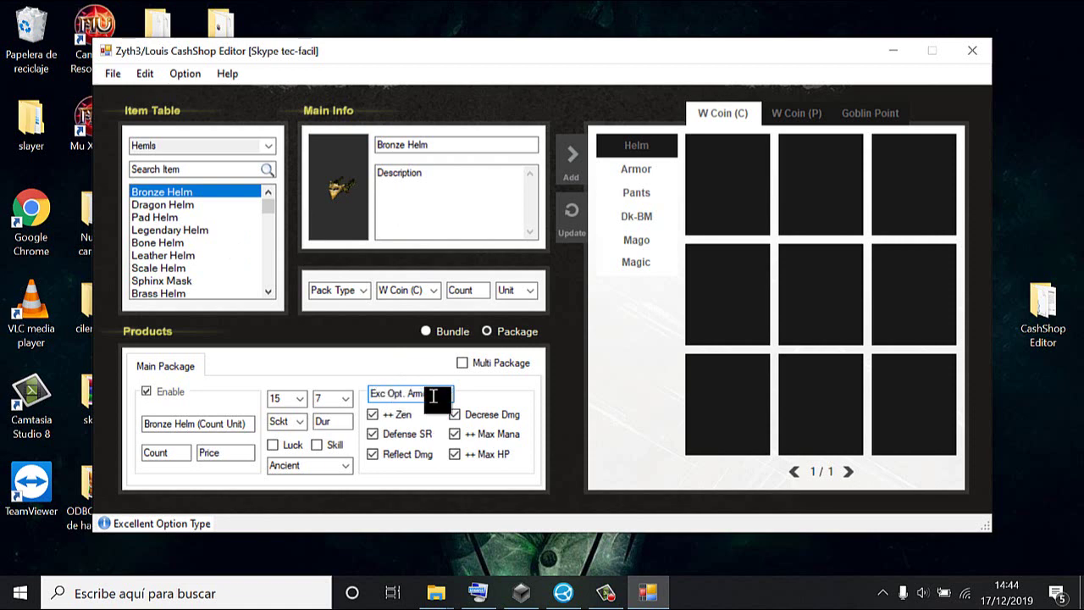
- Enable Luck for the Bronze Helm and set its ancient option to No Ancient
{"action": "left_click", "coordinate": [295, 447]}
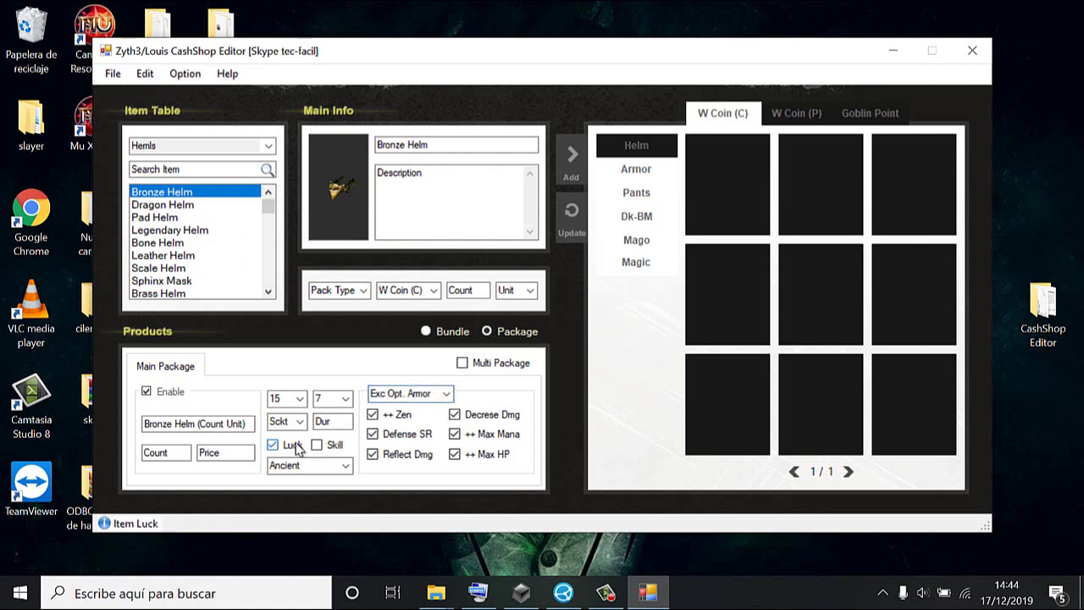
{"action": "left_click", "coordinate": [345, 467]}
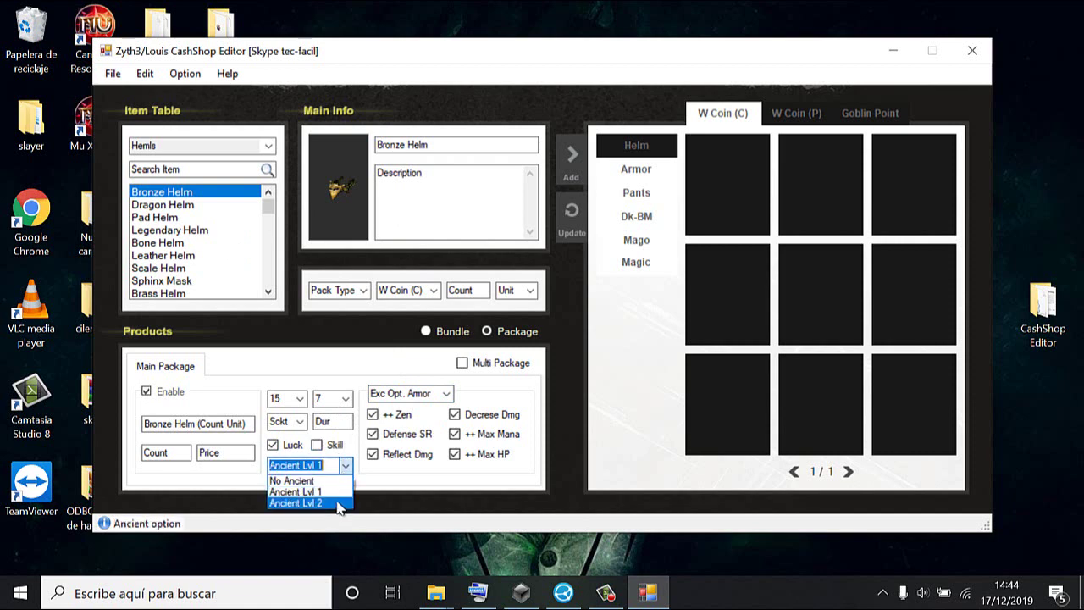
{"action": "left_click", "coordinate": [332, 480]}
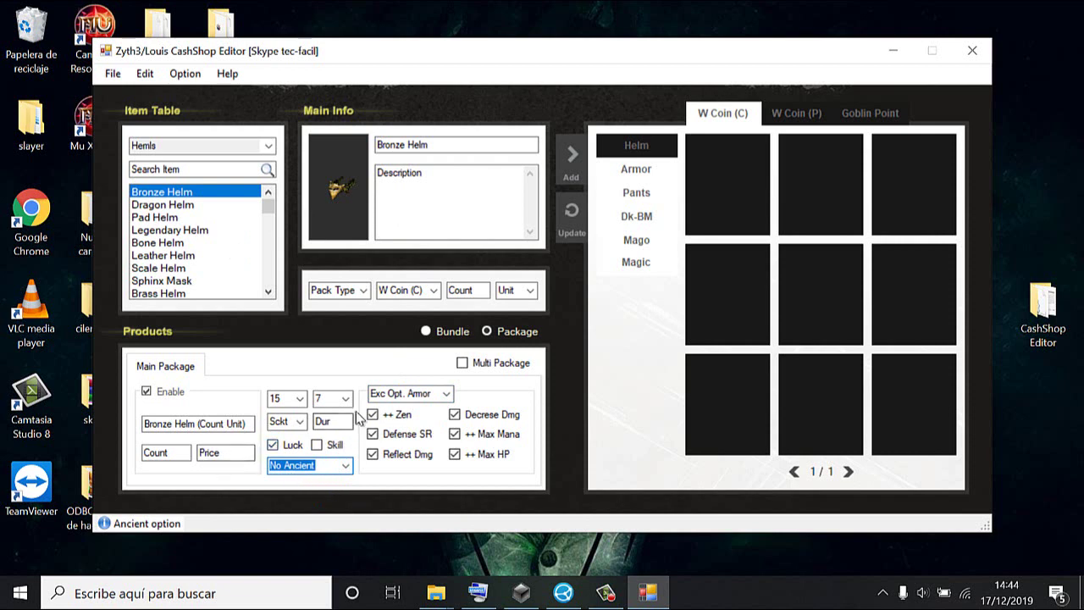
- Set the Bronze Helm's currency to W Coin (C) and its pack type to Normal (Qty)
{"action": "left_click", "coordinate": [424, 290]}
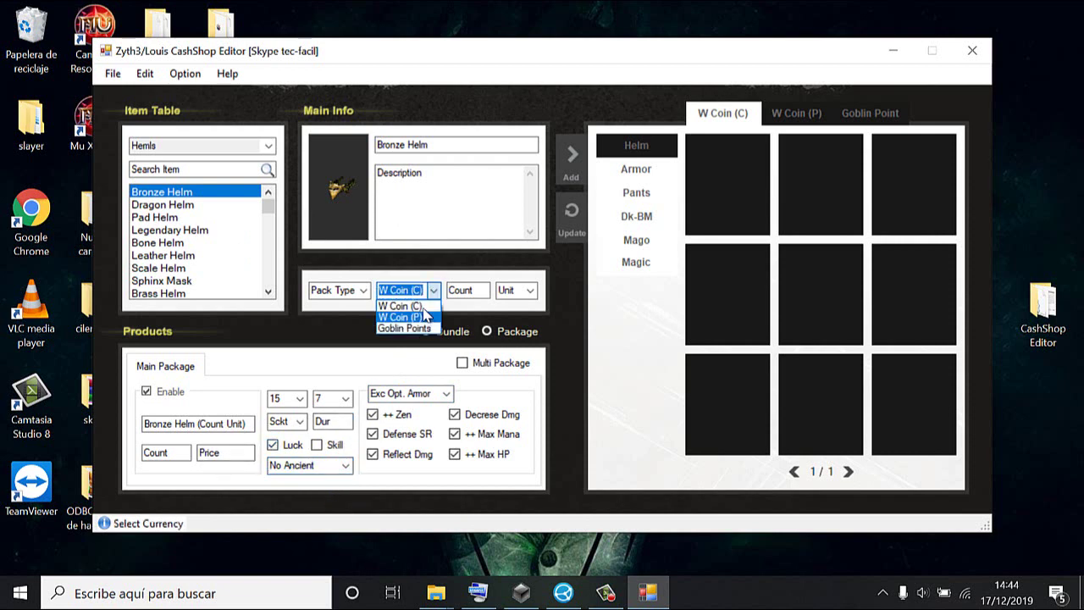
{"action": "left_click", "coordinate": [422, 307]}
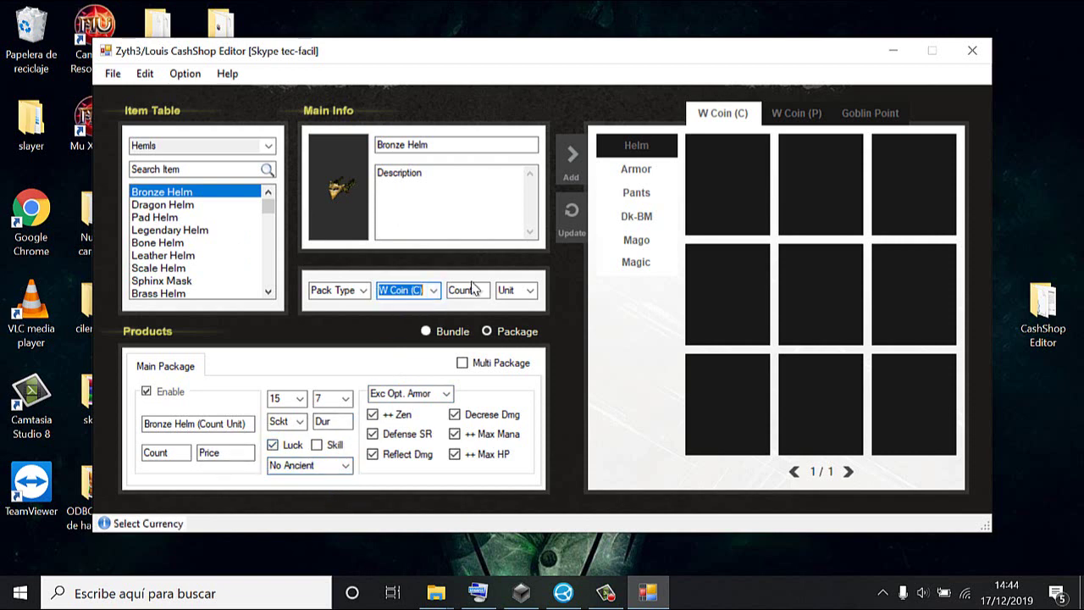
{"action": "left_click", "coordinate": [364, 290]}
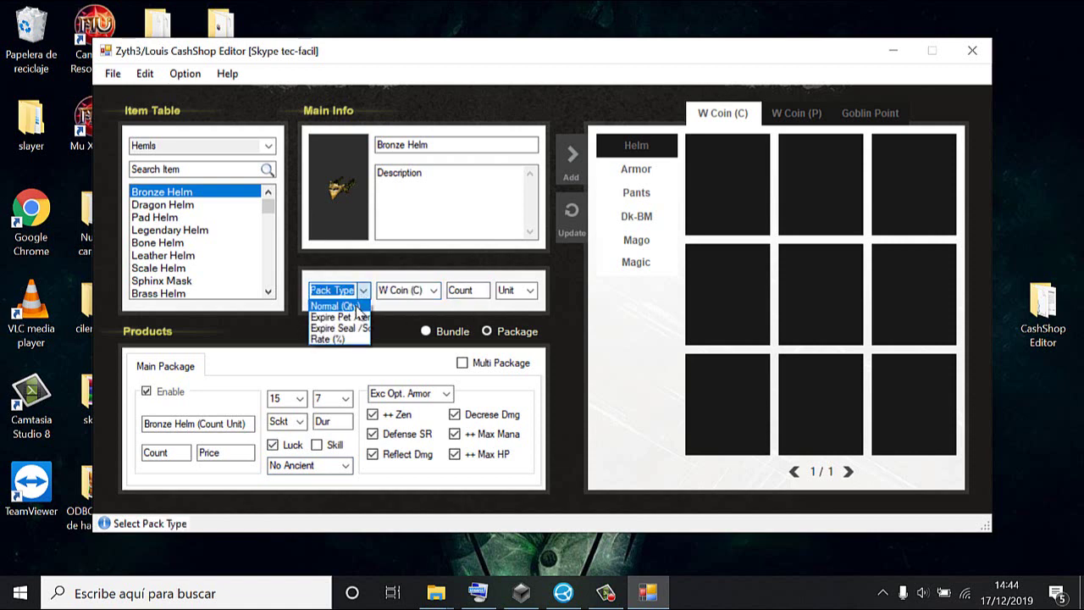
{"action": "left_click", "coordinate": [359, 305]}
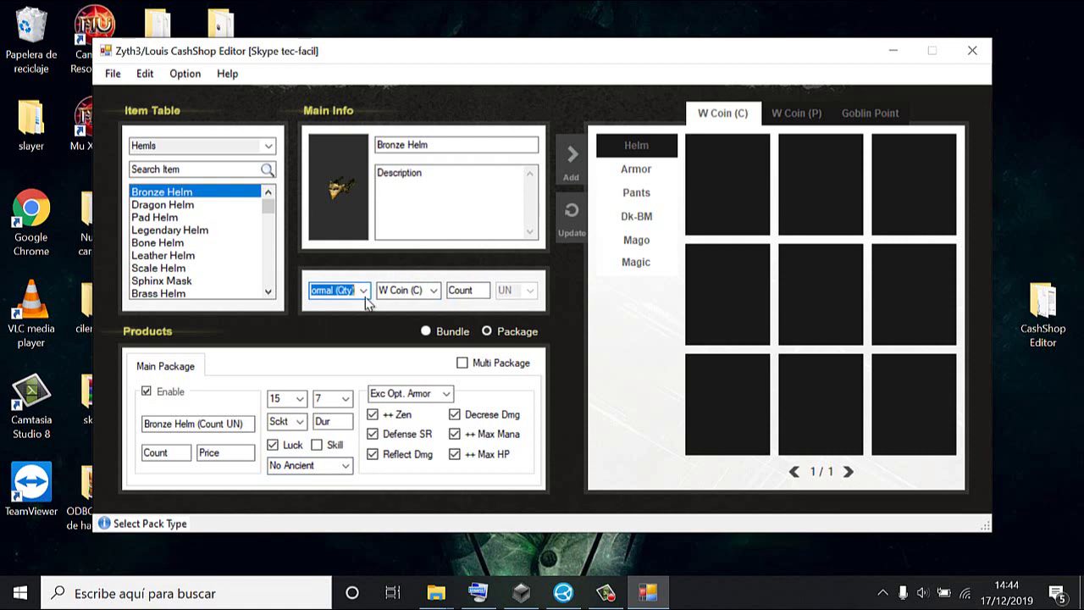
{"action": "left_click", "coordinate": [370, 291]}
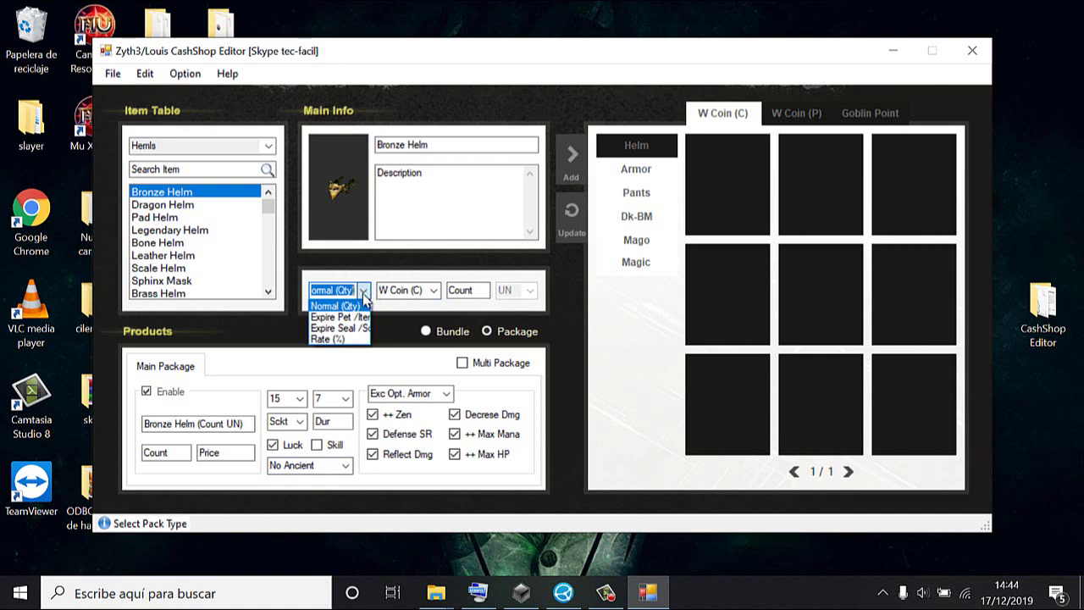
{"action": "left_click", "coordinate": [362, 306]}
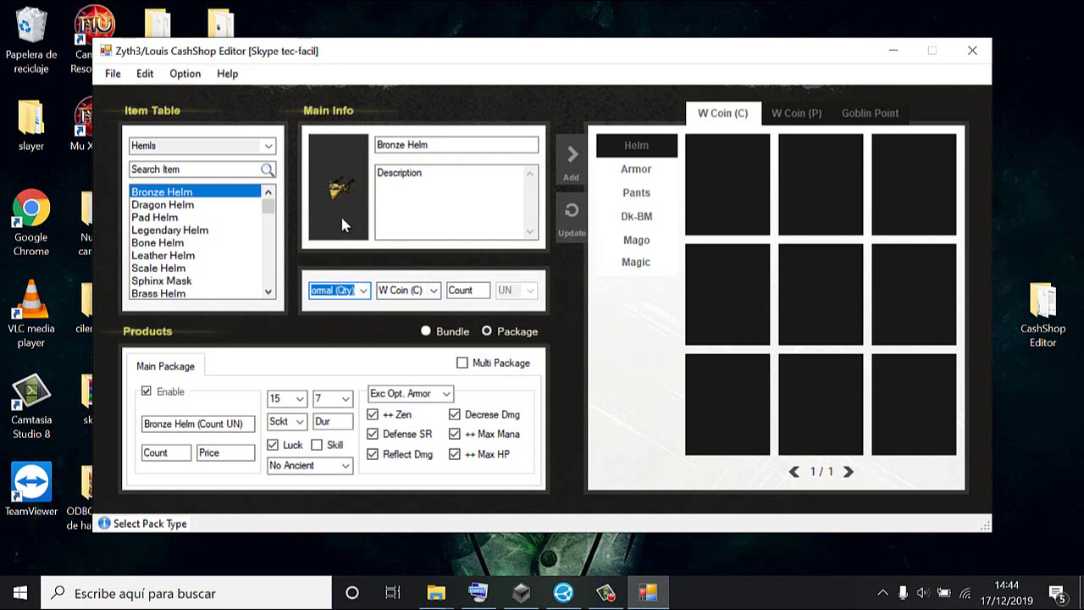
- Change the Bronze Helm's pack type to the Expire Pet/Item (Duration) option and its unit to Day(s)
{"action": "left_click", "coordinate": [363, 291]}
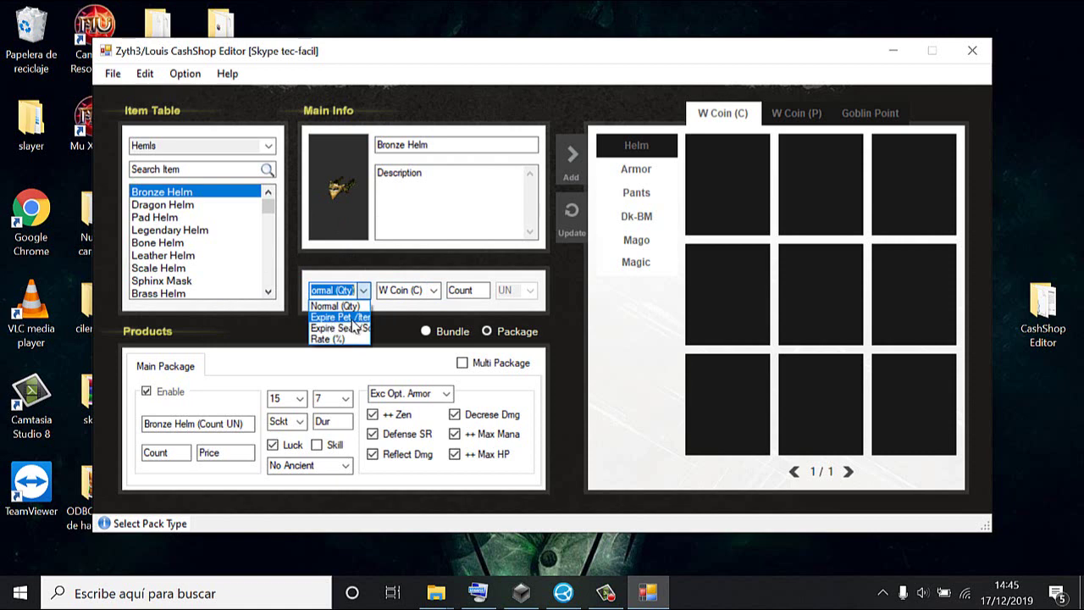
{"action": "left_click", "coordinate": [364, 318]}
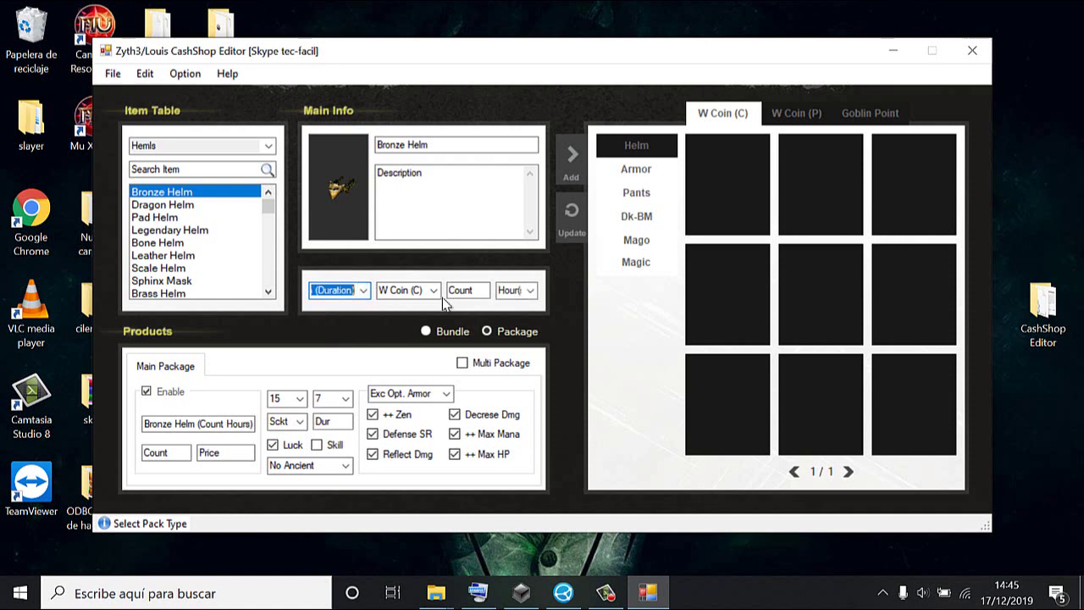
{"action": "left_click", "coordinate": [515, 291]}
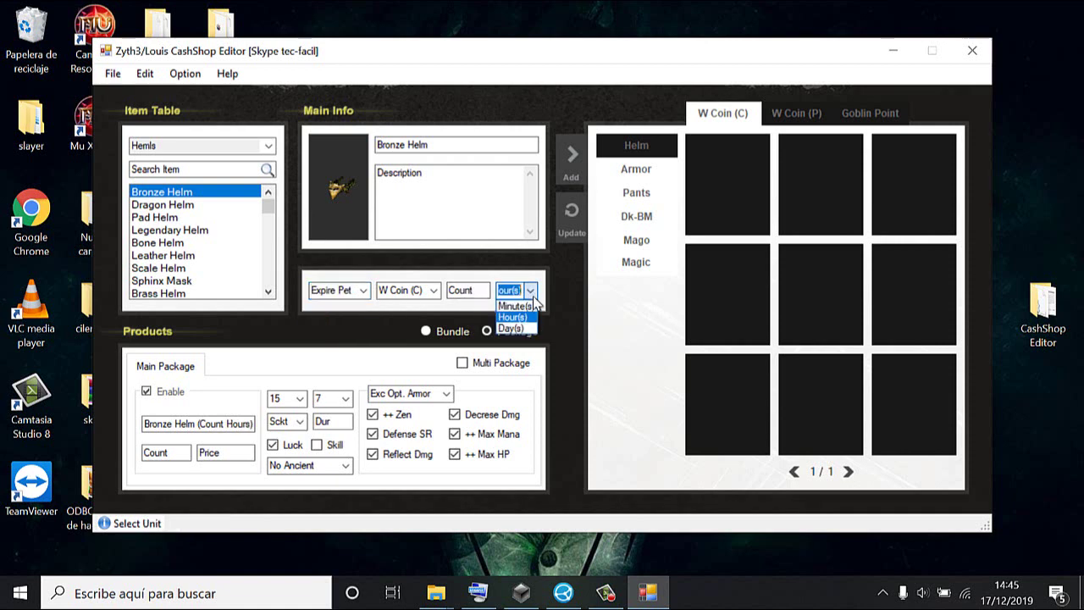
{"action": "left_click", "coordinate": [513, 328]}
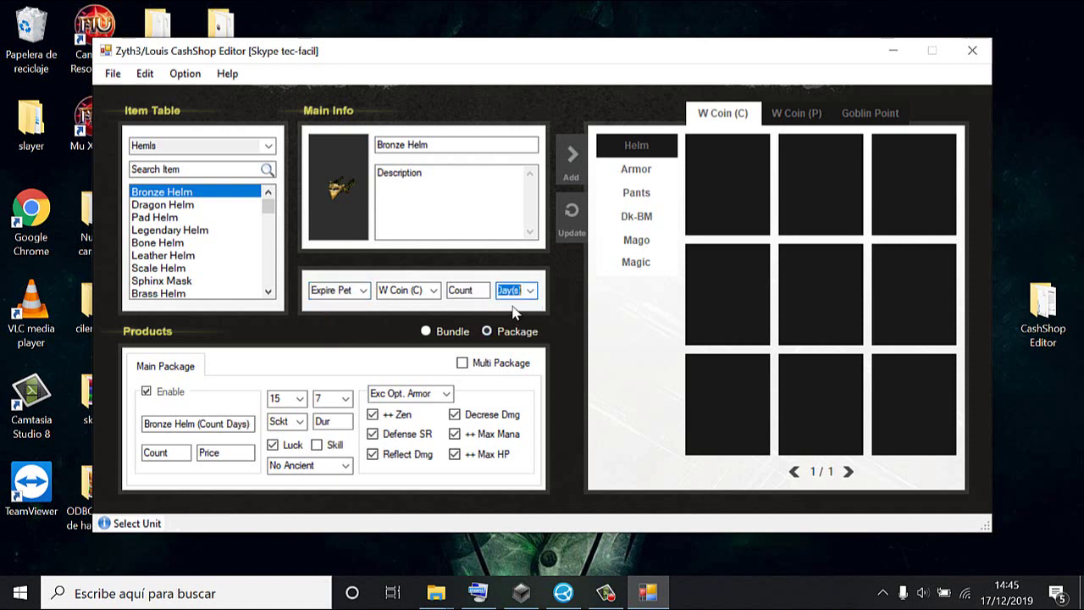
- Replace the Bronze Helm's count placeholder with 15 as the number of days
{"action": "left_click", "coordinate": [485, 293]}
{"action": "key", "text": "BackSpace"}
{"action": "key", "text": "BackSpace"}
{"action": "key", "text": "BackSpace"}
{"action": "key", "text": "BackSpace"}
{"action": "key", "text": "BackSpace"}
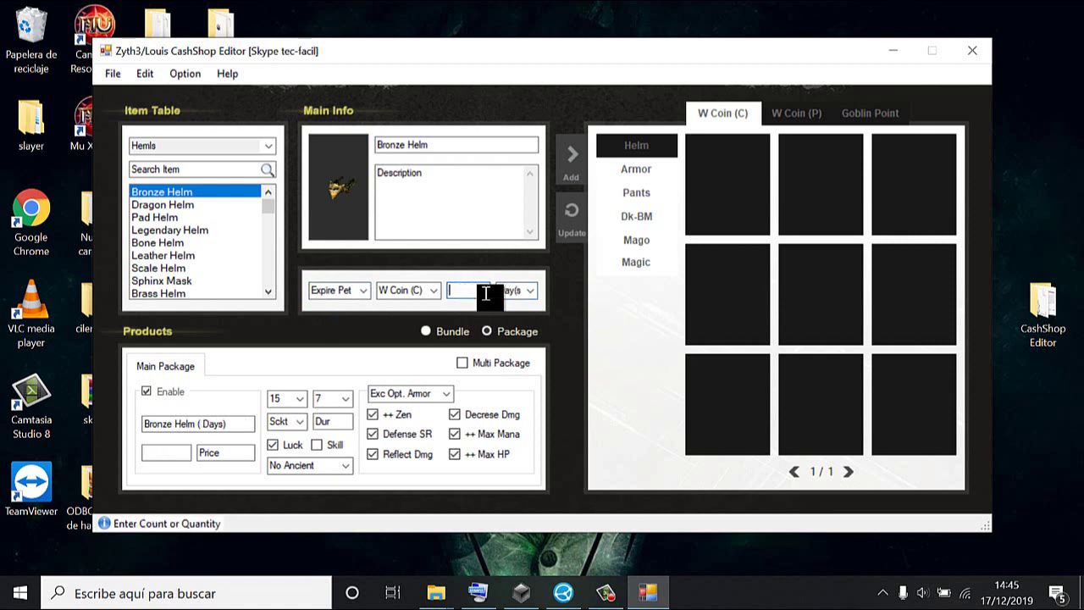
{"action": "type", "text": "15"}
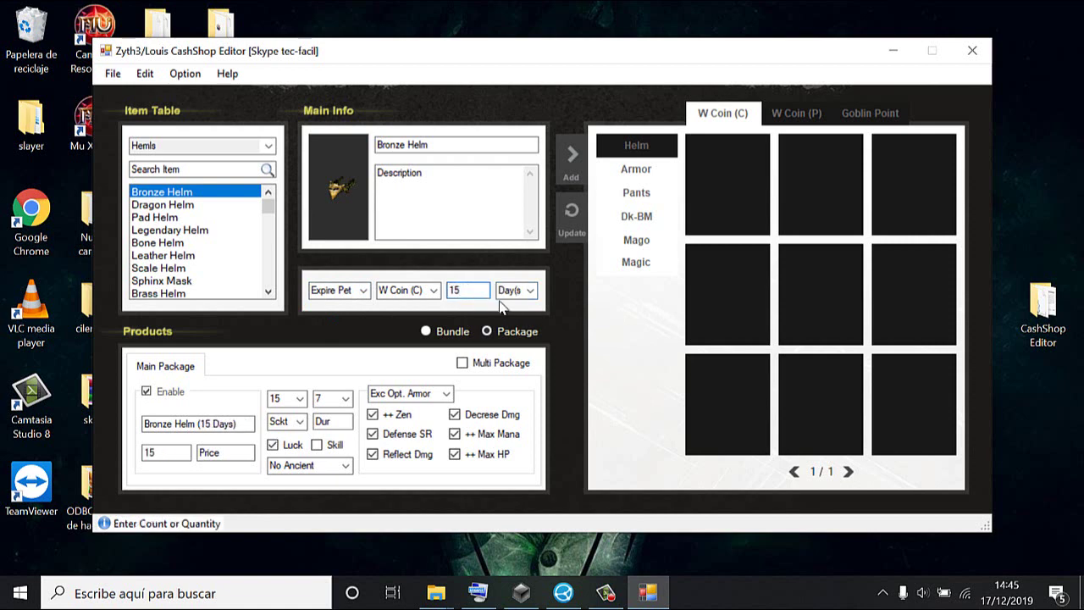
- Set the Bronze Helm's price to 2000 and add it to the Helm category of the W Coin (C) shop
{"action": "left_click", "coordinate": [364, 291]}
{"action": "left_click", "coordinate": [365, 292]}
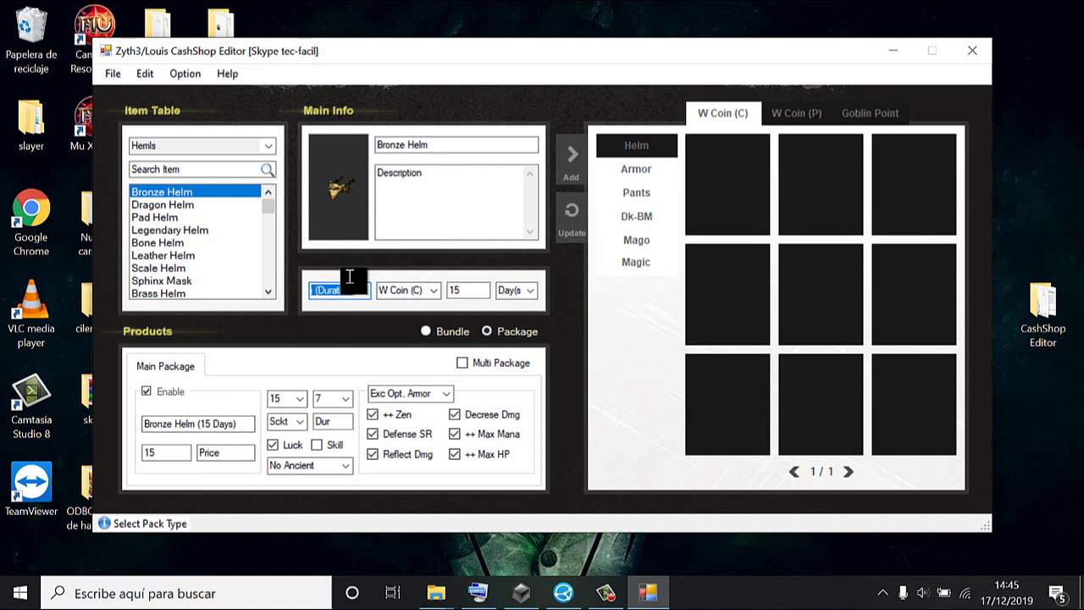
{"action": "scroll", "coordinate": [229, 452], "scroll_direction": "down", "scroll_amount": 1}
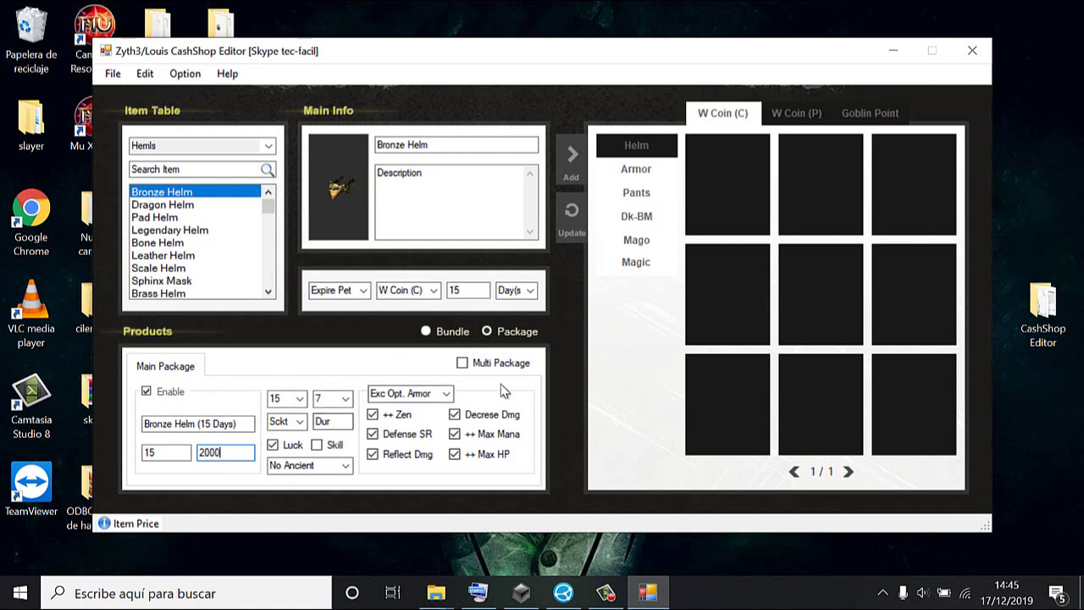
{"action": "left_click", "coordinate": [572, 157]}
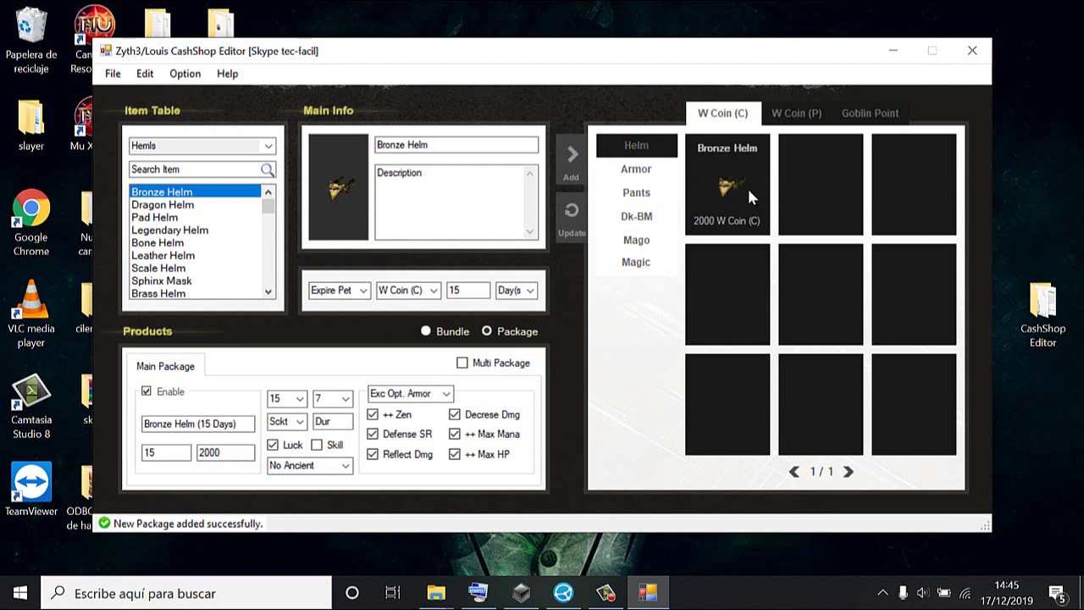
- Switch the currency to W Coin (P) and add the same Bronze Helm package to that shop's Special category
{"action": "left_click", "coordinate": [433, 291]}
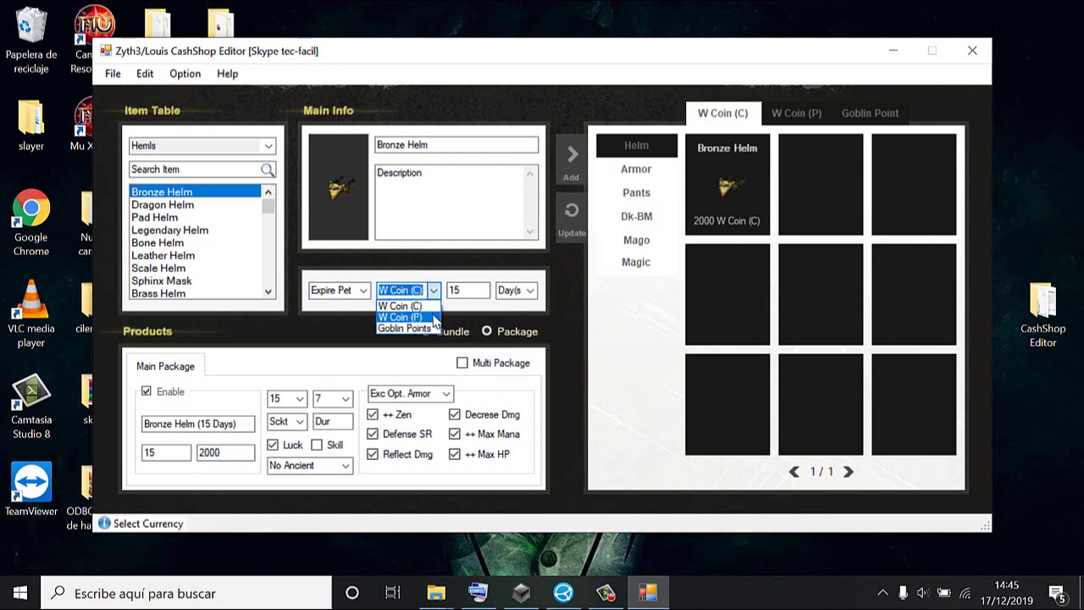
{"action": "left_click", "coordinate": [433, 317]}
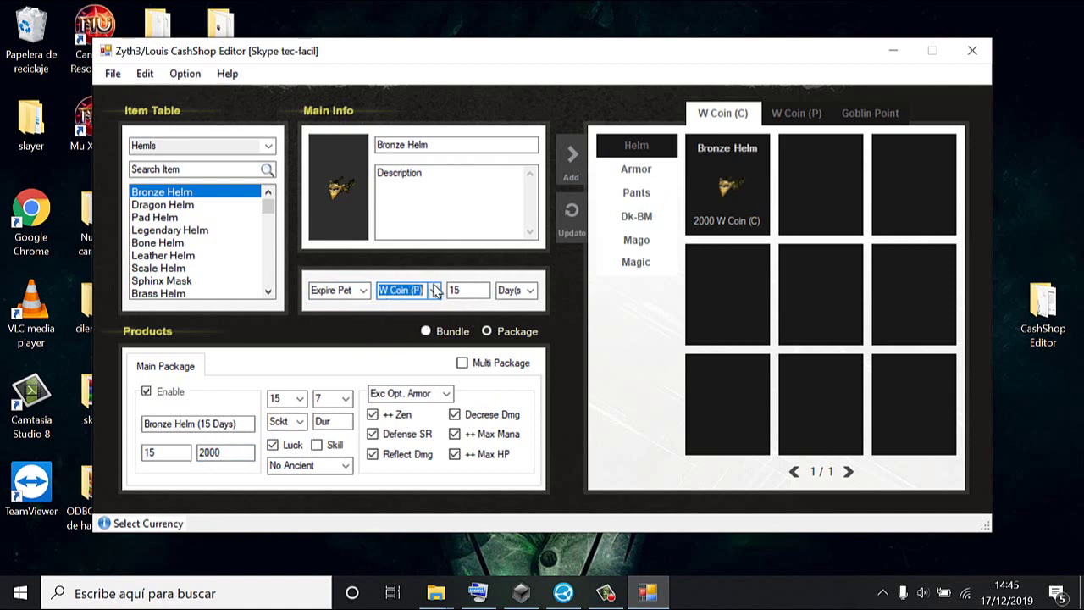
{"action": "left_click", "coordinate": [780, 115]}
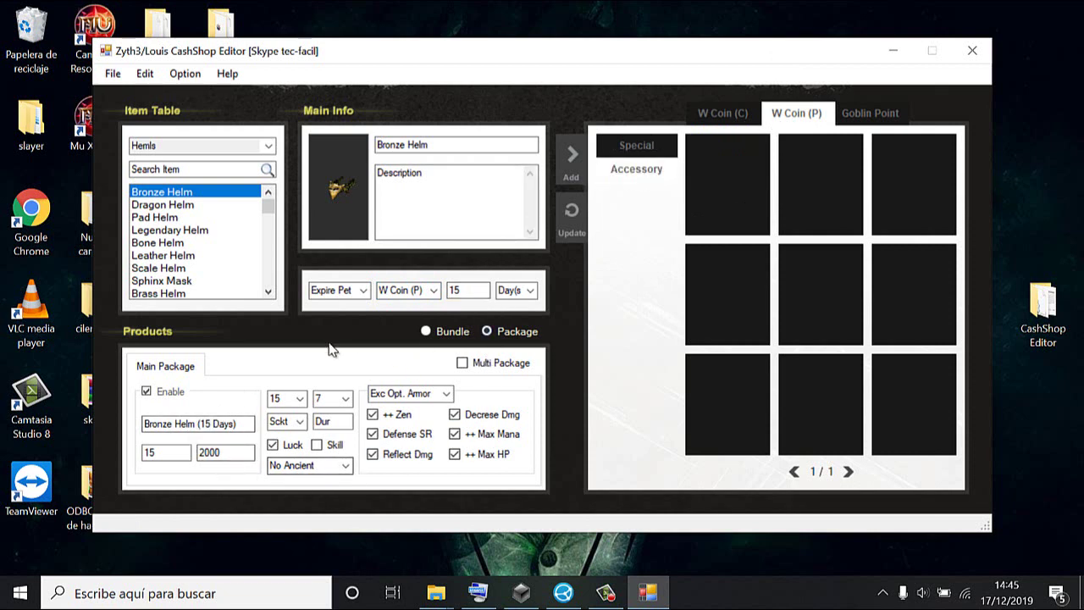
{"action": "left_click", "coordinate": [241, 457]}
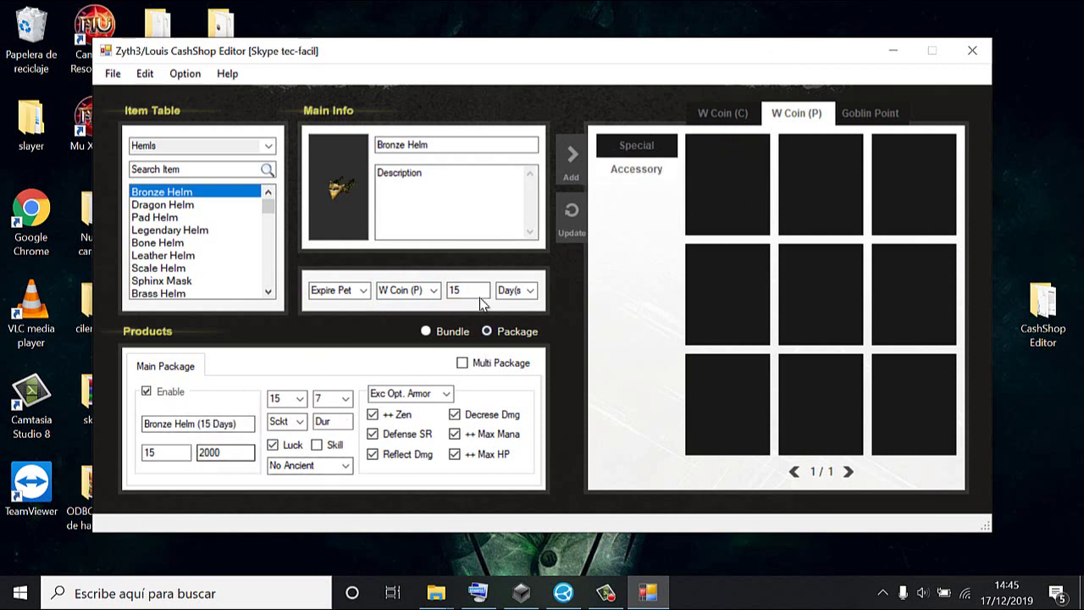
{"action": "left_click", "coordinate": [576, 169]}
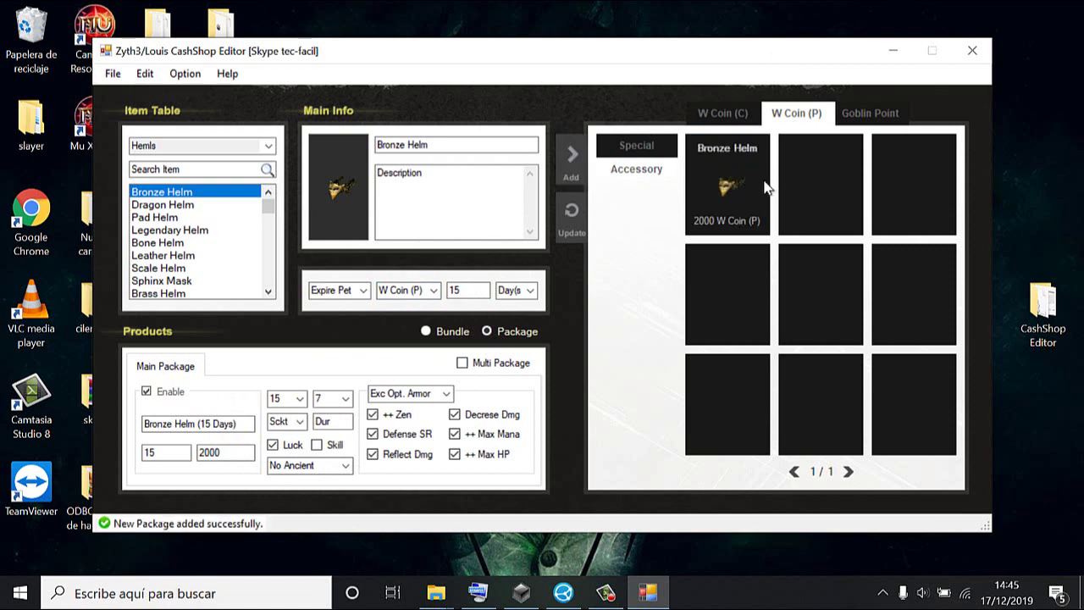
- Return to the Helm category of the W Coin (C) shop and load Dragon Helm from the Hemls item list
{"action": "left_click", "coordinate": [740, 116]}
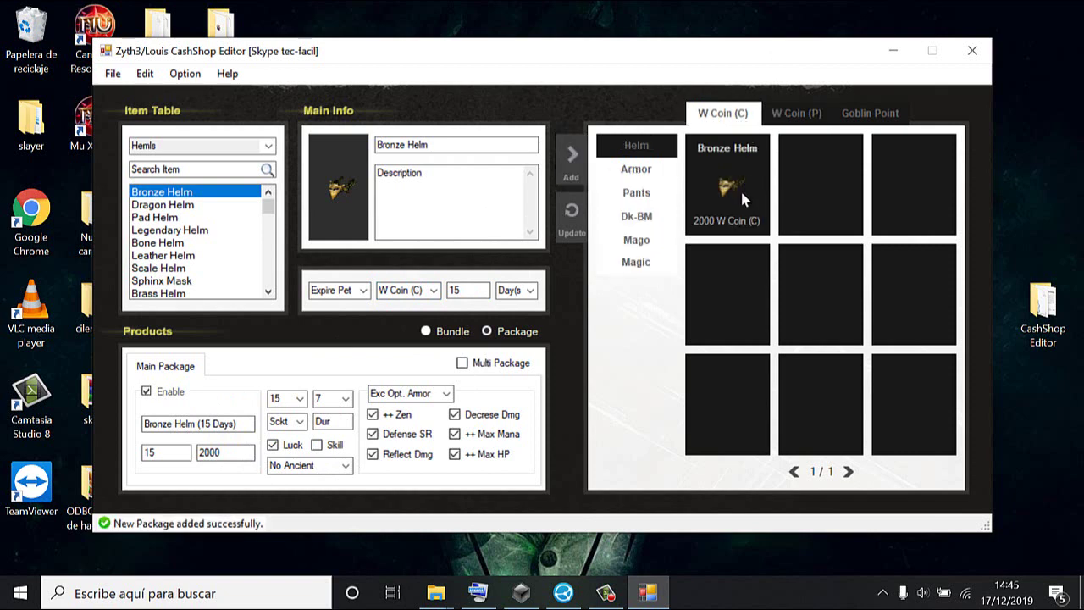
{"action": "left_click", "coordinate": [805, 113]}
{"action": "left_click", "coordinate": [745, 118]}
{"action": "left_click", "coordinate": [267, 145]}
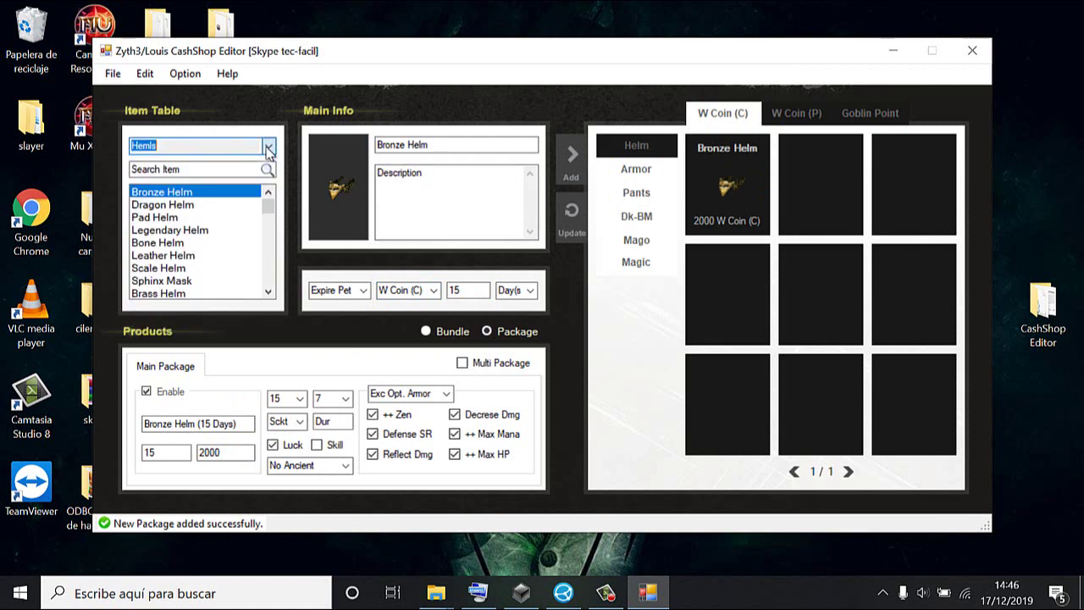
{"action": "left_click", "coordinate": [170, 205]}
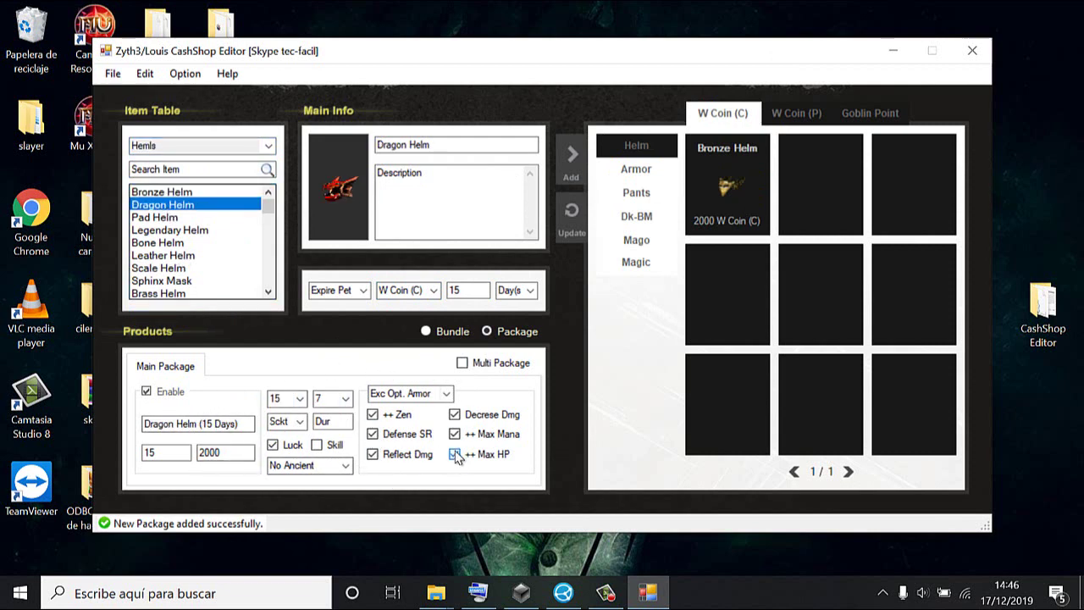
- Change the Dragon Helm's pack type to Normal (Qty)
{"action": "double_click", "coordinate": [448, 293]}
{"action": "type", "text": "15"}
{"action": "left_click", "coordinate": [364, 291]}
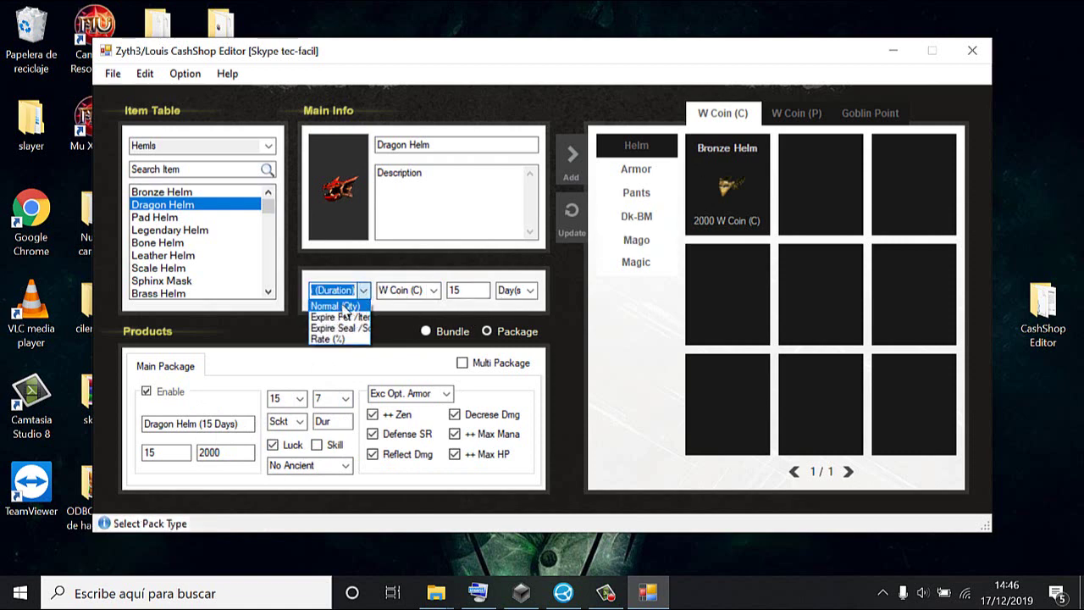
{"action": "left_click", "coordinate": [330, 317]}
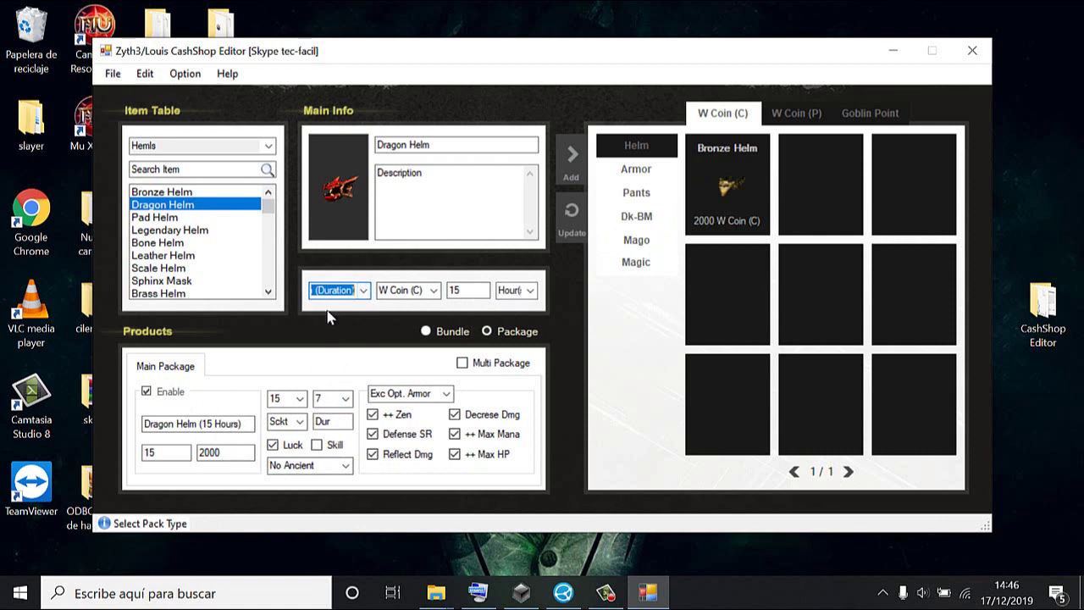
{"action": "left_click", "coordinate": [364, 290]}
{"action": "left_click", "coordinate": [332, 315]}
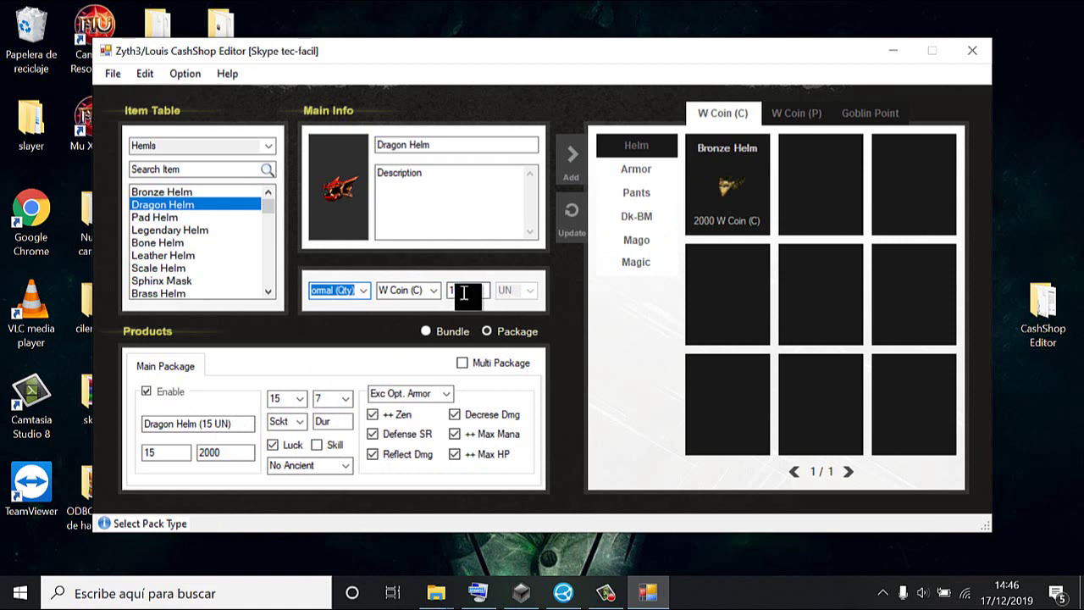
- Set the Dragon Helm's count to 1 and add it to the W Coin (C) Helm category
{"action": "left_click_drag", "start_coordinate": [463, 292], "coordinate": [449, 298]}
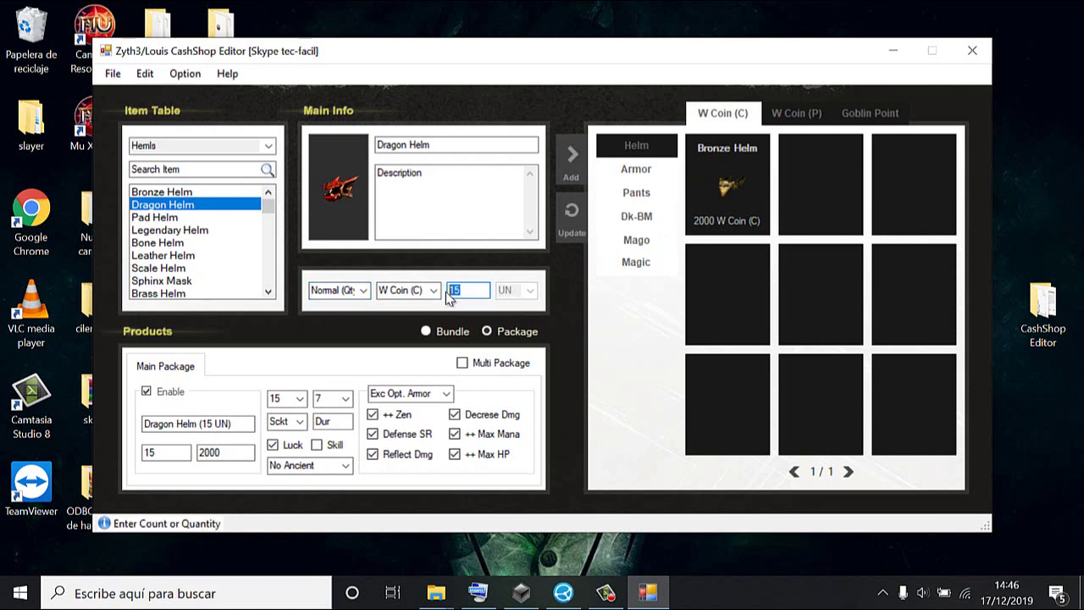
{"action": "type", "text": "1"}
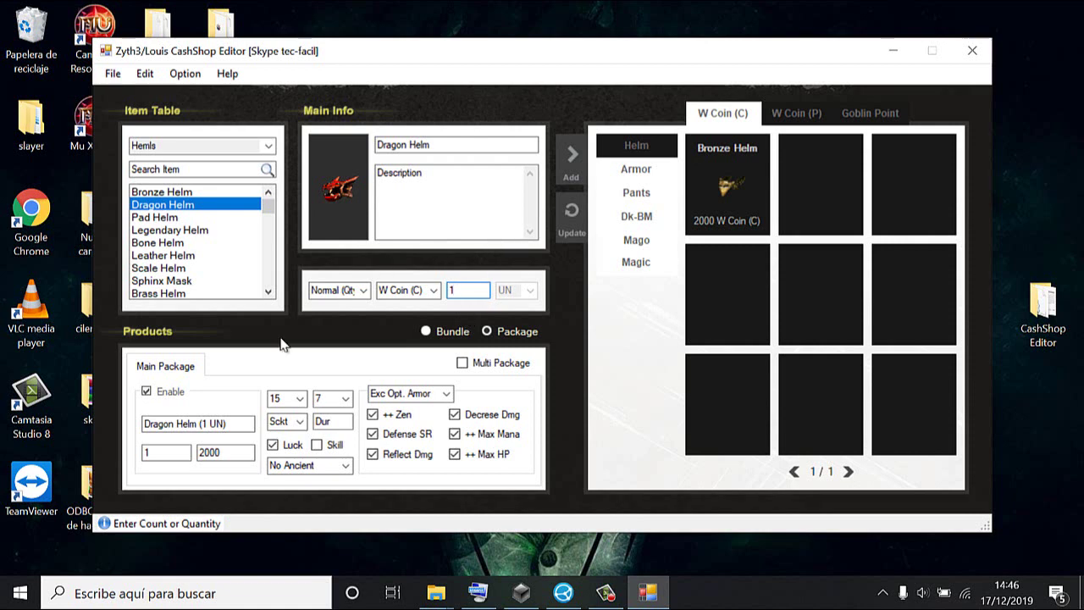
{"action": "left_click", "coordinate": [565, 166]}
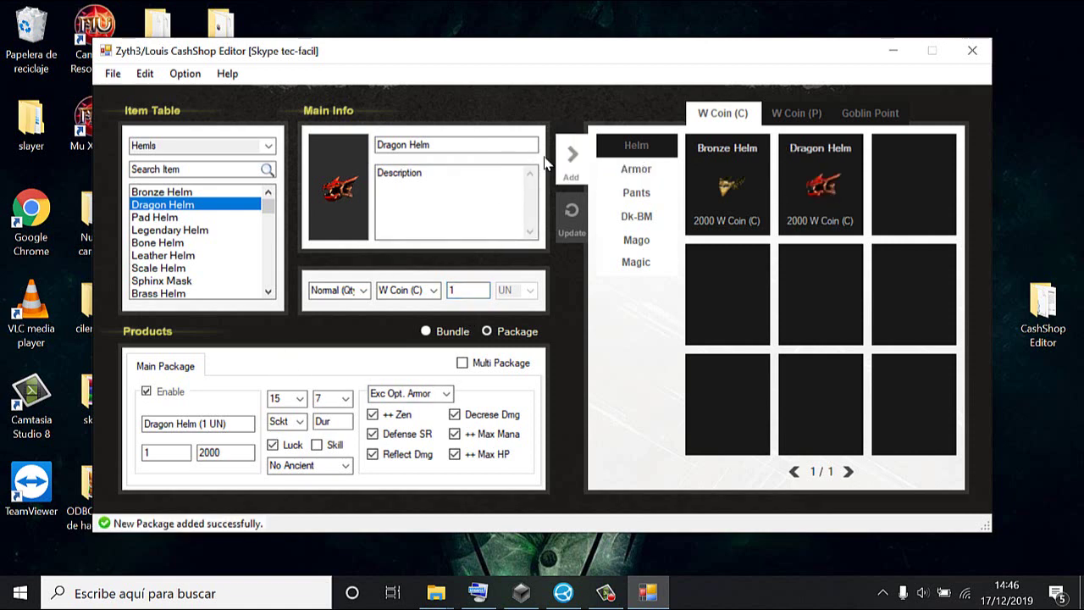
- Add Legendary Helm to the W Coin (C) Helm category with the description "Item FO para Mago"
{"action": "left_click", "coordinate": [442, 177]}
{"action": "left_click_drag", "start_coordinate": [441, 176], "coordinate": [380, 175]}
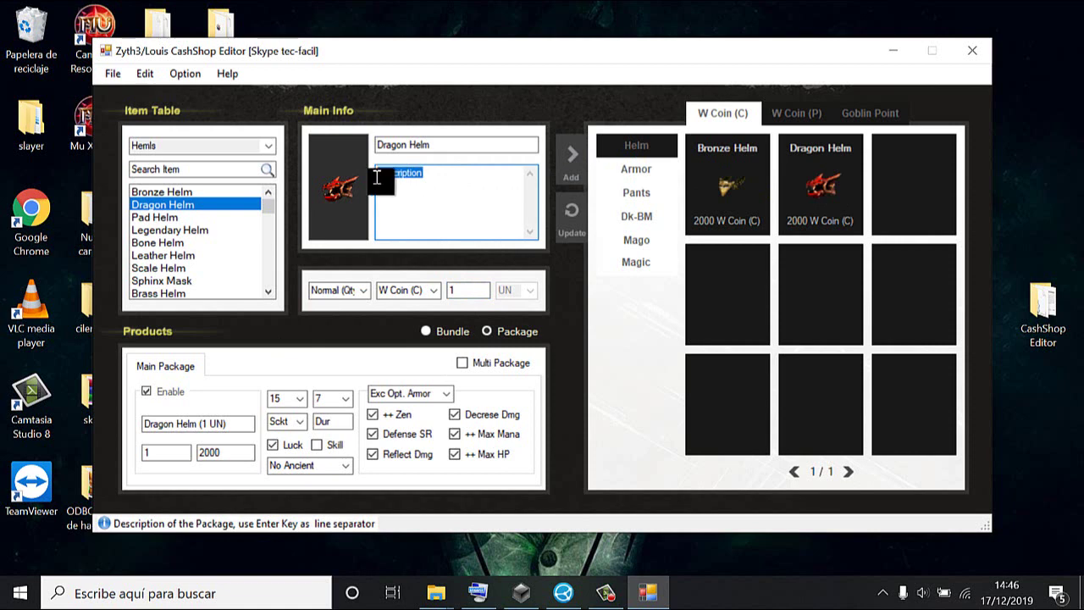
{"action": "left_click", "coordinate": [217, 232]}
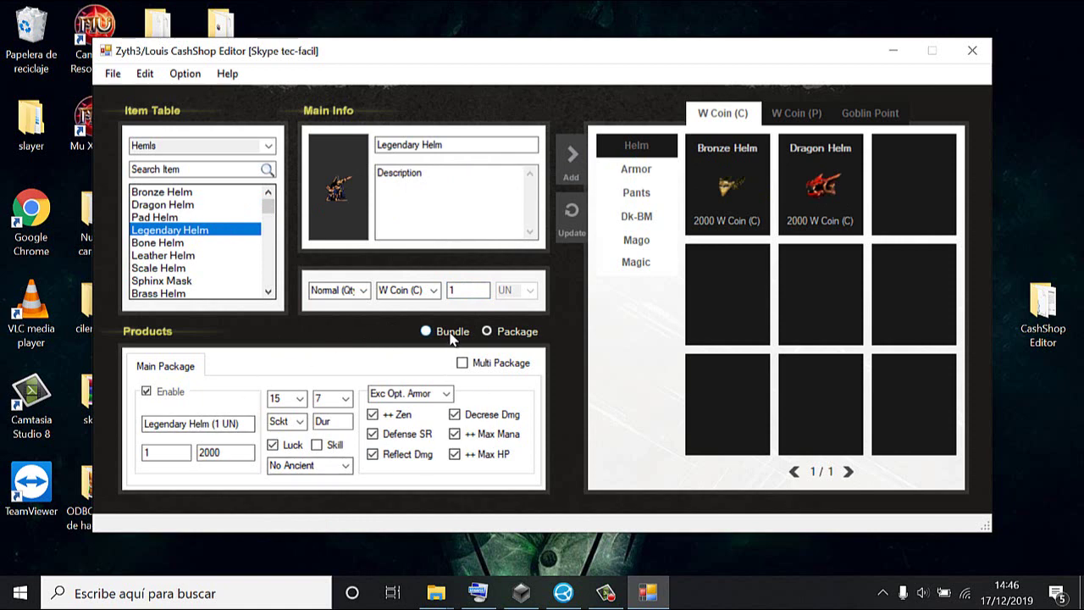
{"action": "left_click", "coordinate": [434, 171]}
{"action": "left_click_drag", "start_coordinate": [434, 171], "coordinate": [364, 176]}
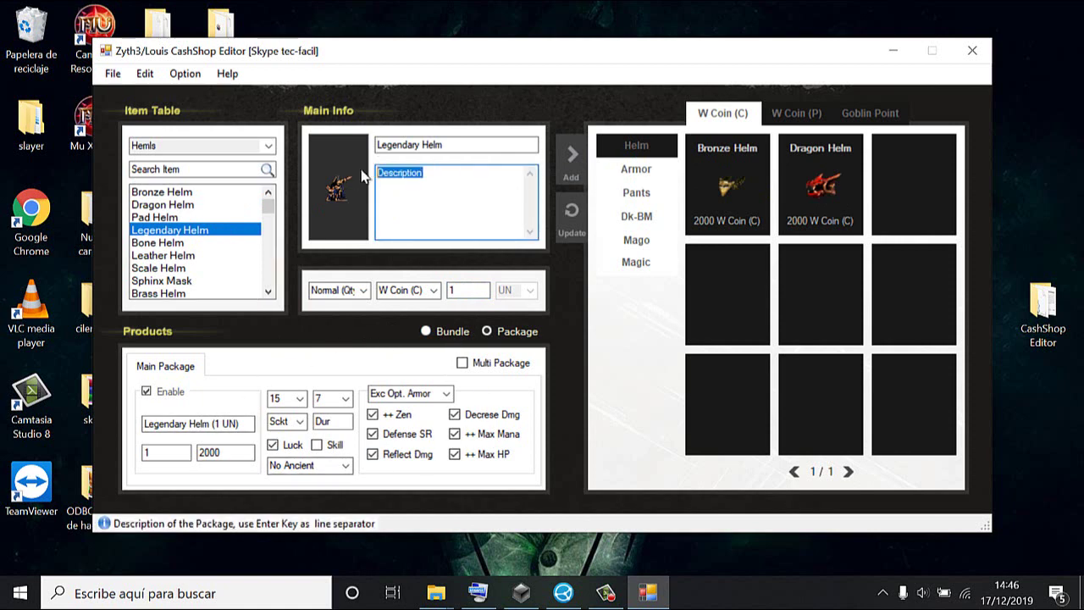
{"action": "key", "text": "BackSpace"}
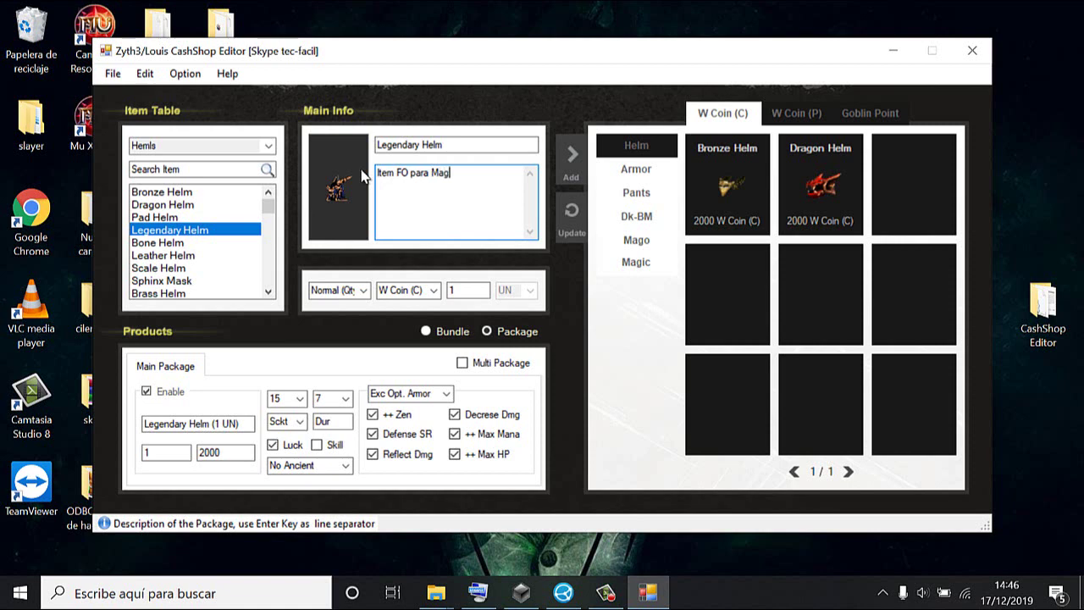
{"action": "left_click_drag", "start_coordinate": [404, 174], "coordinate": [431, 174]}
{"action": "left_click", "coordinate": [571, 161]}
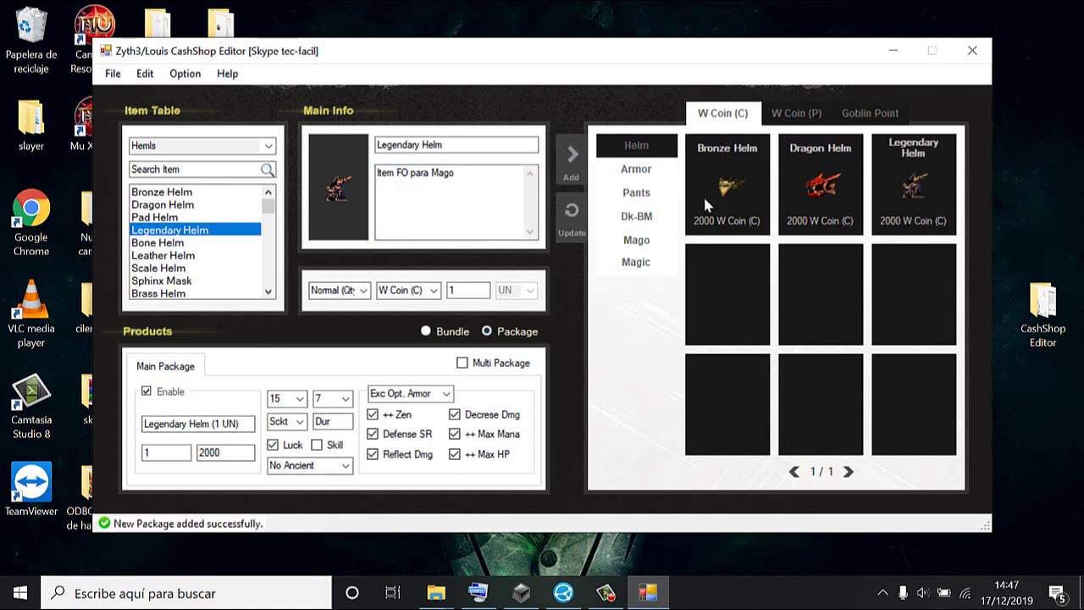
- Add Legendary Armor and Bronze Armor from the Armors item list to the W Coin (C) Armor category
{"action": "left_click", "coordinate": [642, 181]}
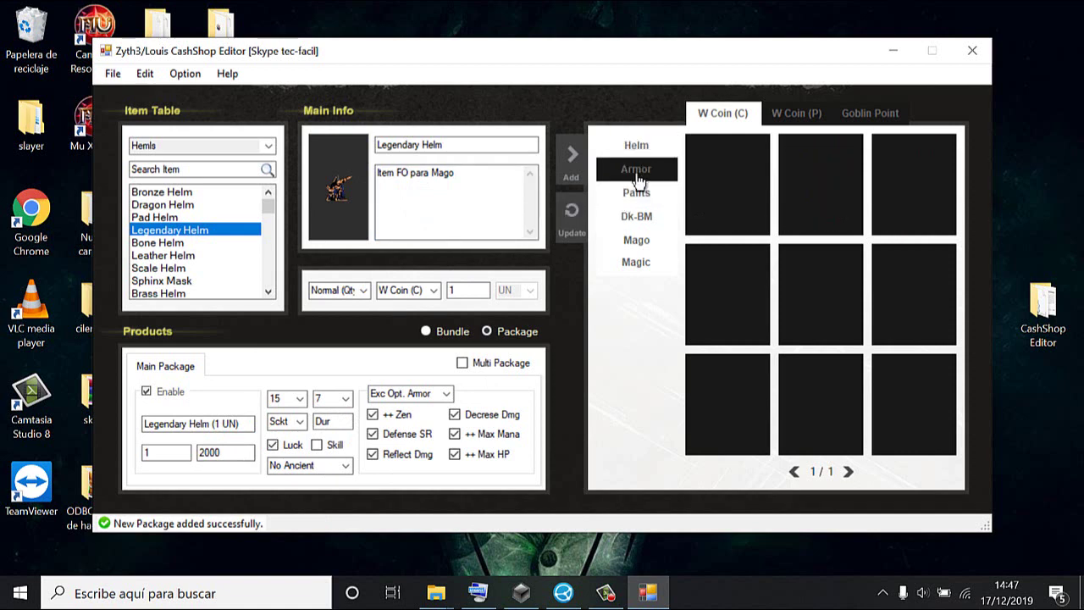
{"action": "left_click", "coordinate": [269, 147]}
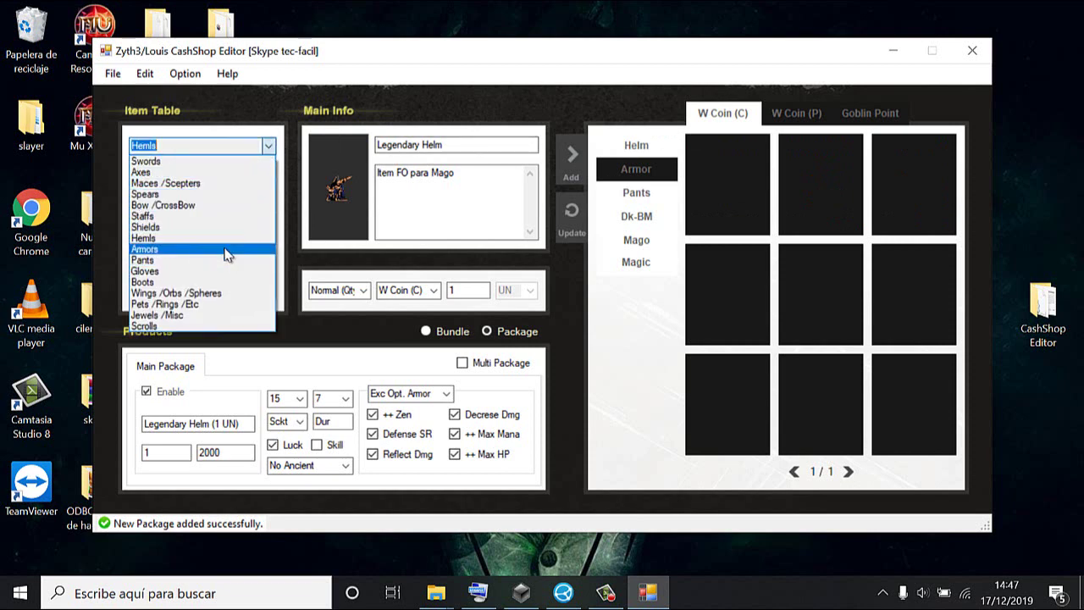
{"action": "left_click", "coordinate": [227, 249]}
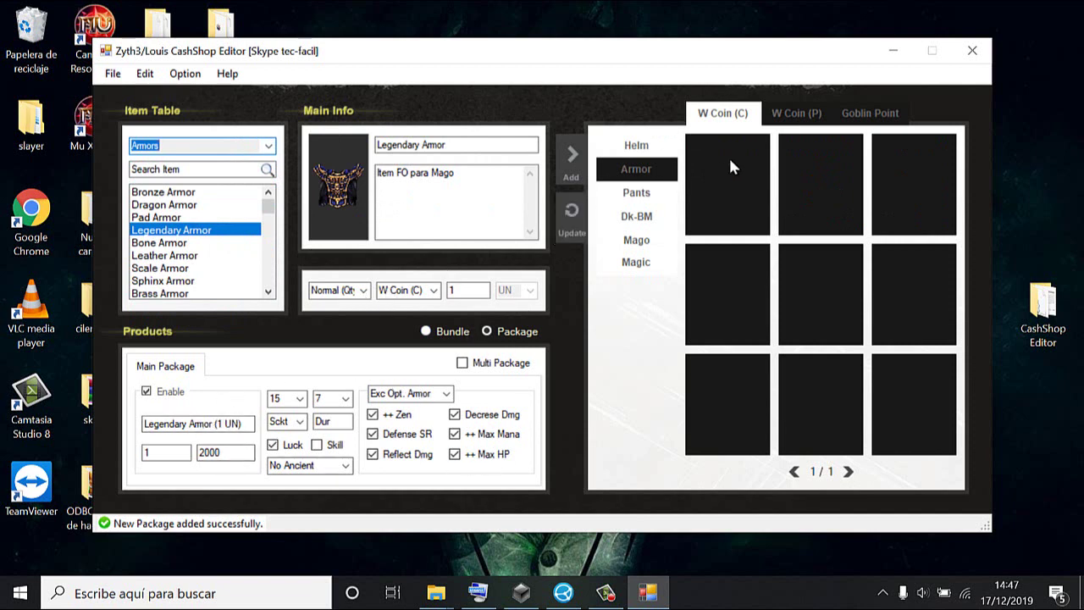
{"action": "left_click", "coordinate": [583, 176]}
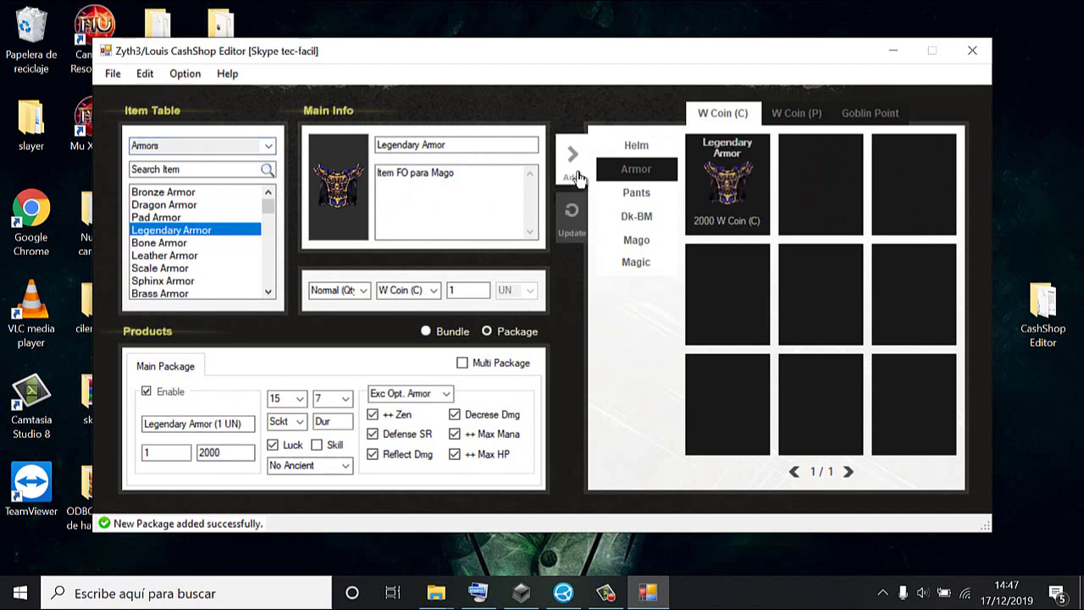
{"action": "left_click", "coordinate": [215, 194]}
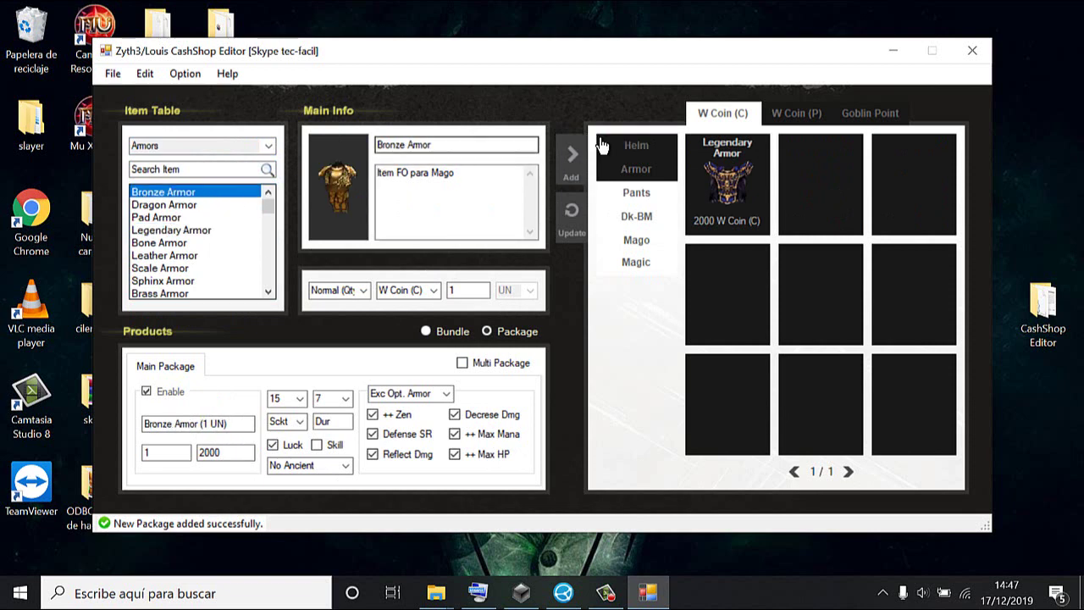
{"action": "left_click", "coordinate": [566, 178]}
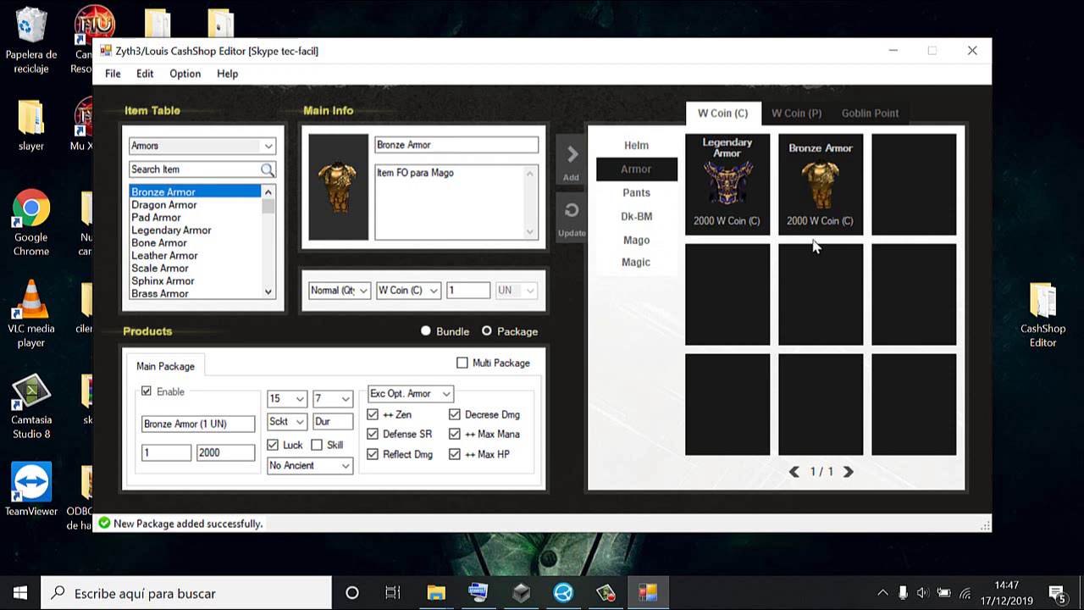
- Review the items in the W Coin (C) Helm and Armor categories and the categories of the Goblin Point shop
{"action": "left_click", "coordinate": [637, 146]}
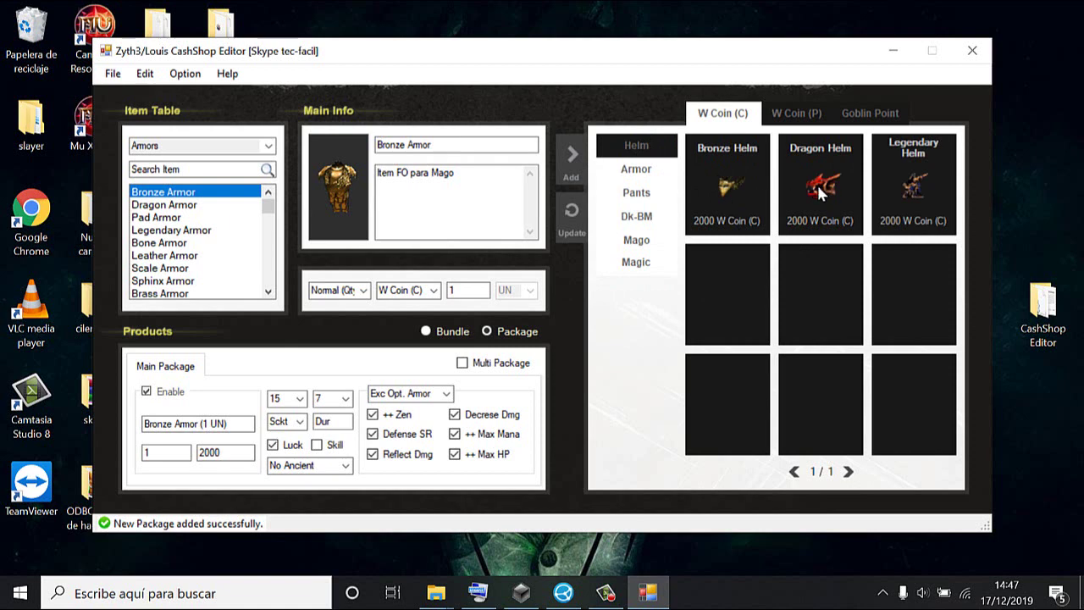
{"action": "left_click", "coordinate": [663, 170]}
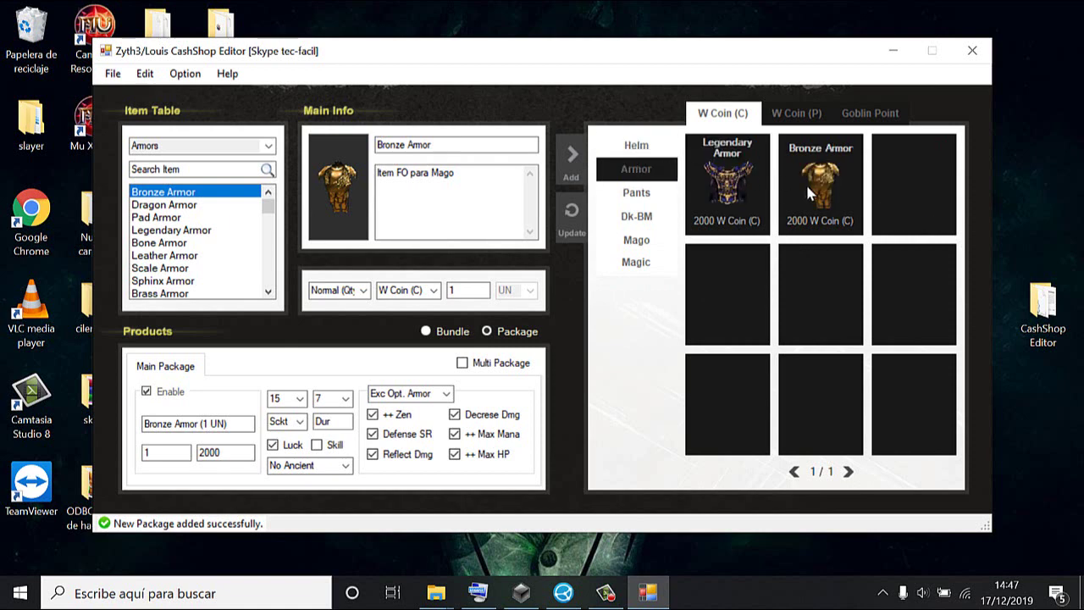
{"action": "left_click", "coordinate": [659, 153]}
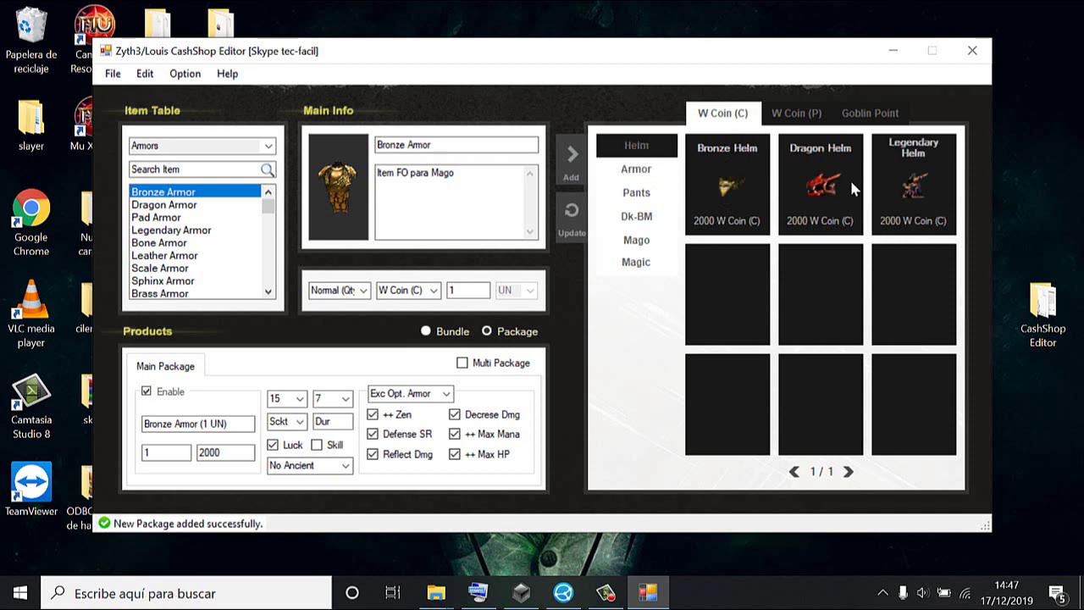
{"action": "left_click", "coordinate": [633, 168]}
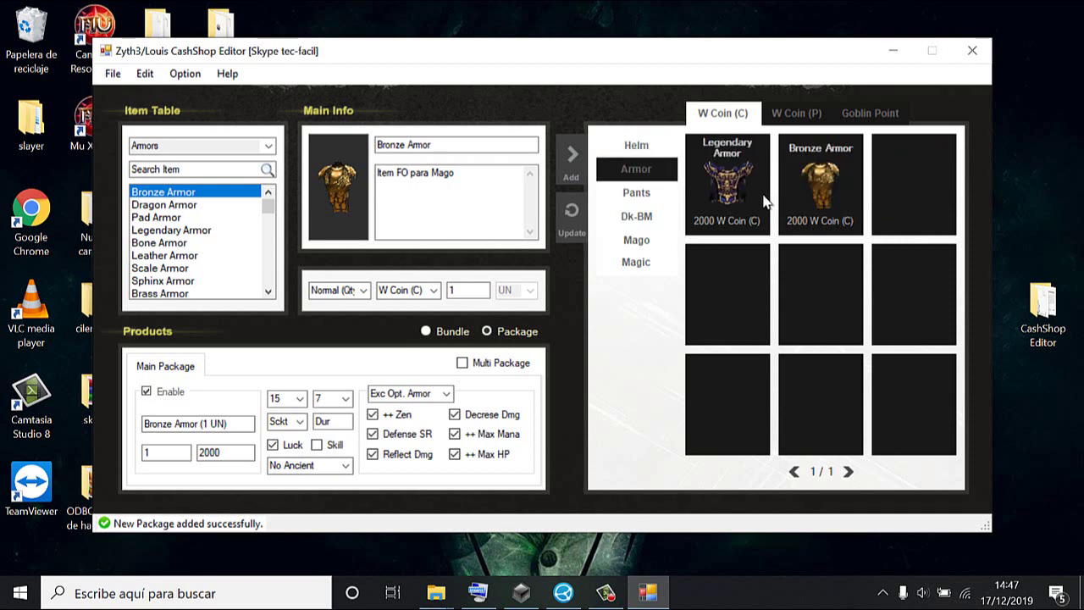
{"action": "left_click", "coordinate": [670, 149]}
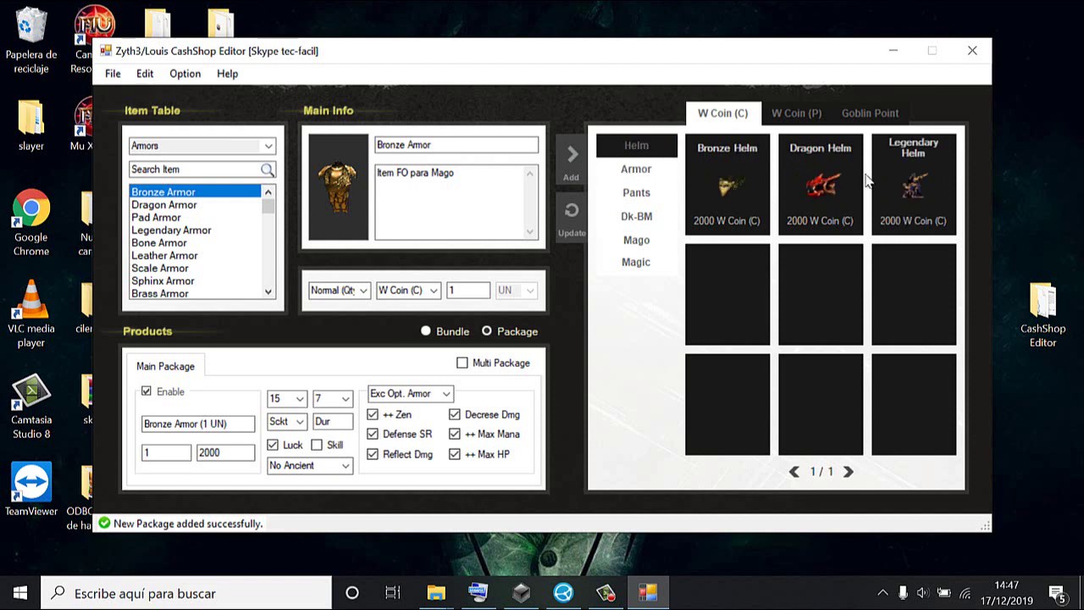
{"action": "left_click", "coordinate": [671, 174]}
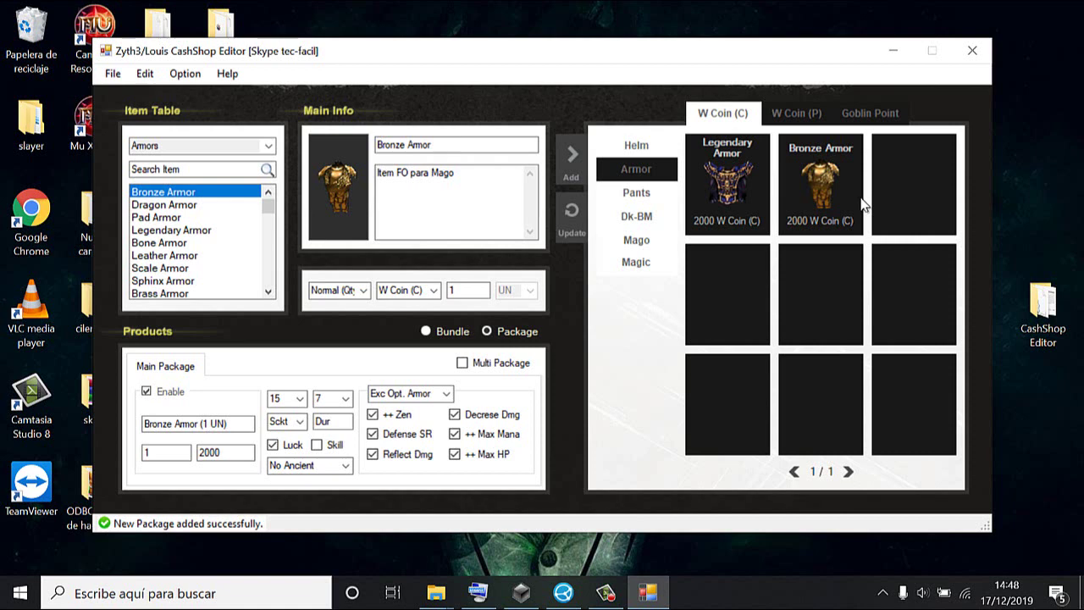
{"action": "left_click", "coordinate": [877, 122]}
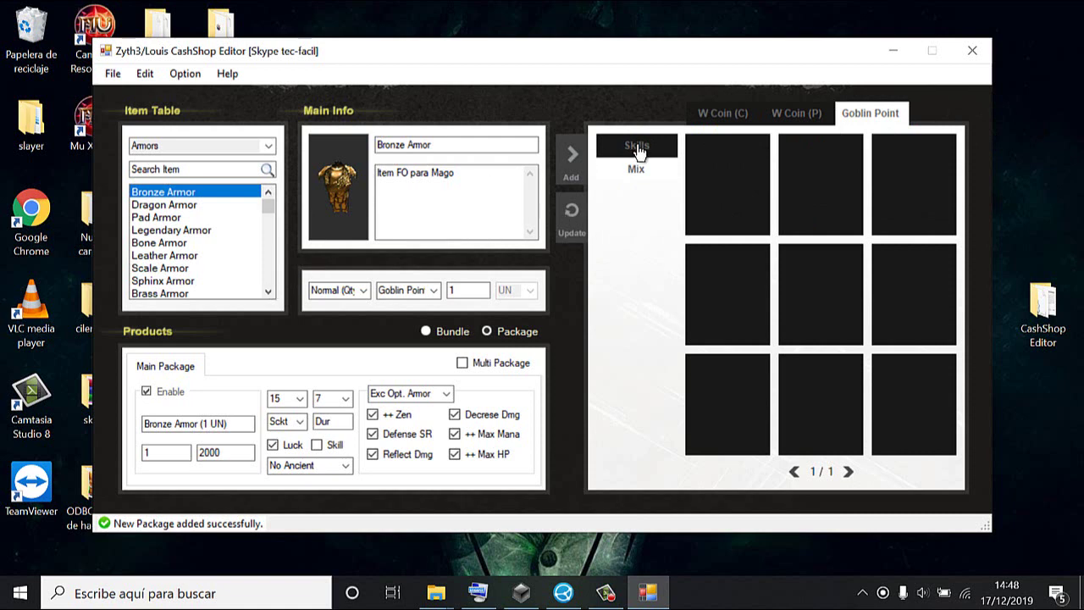
{"action": "left_click", "coordinate": [729, 114]}
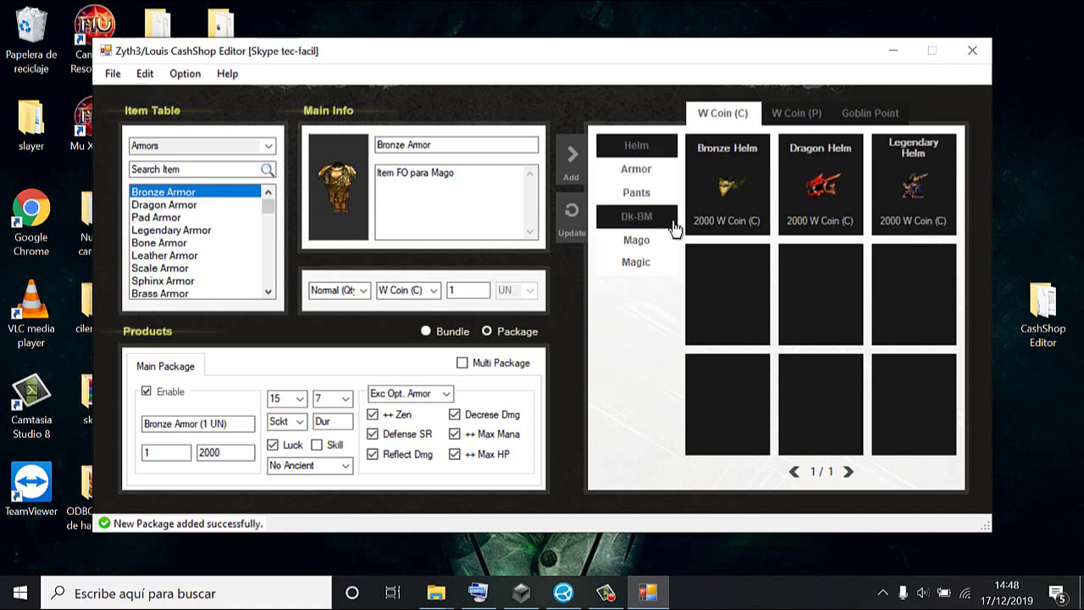
- Add a new category to the Goblin Point shop and name it Helm
{"action": "left_click", "coordinate": [882, 114]}
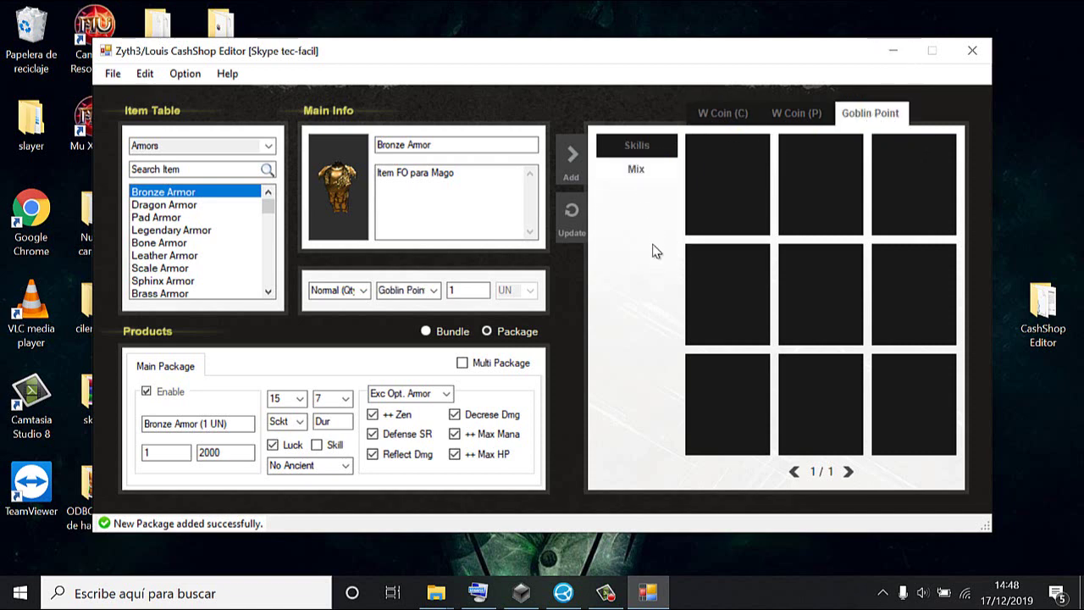
{"action": "right_click", "coordinate": [633, 151]}
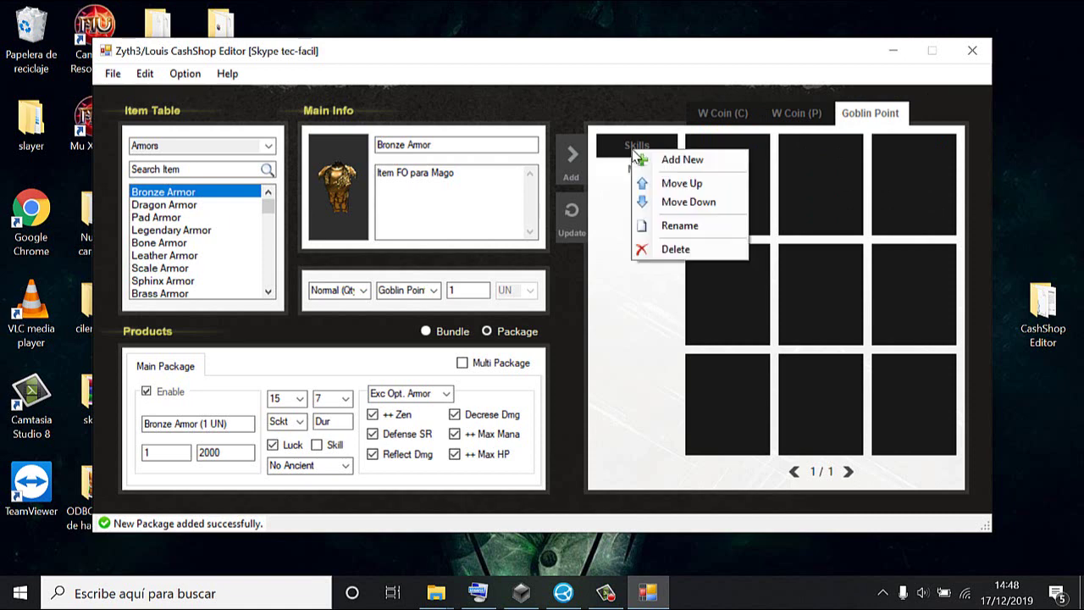
{"action": "left_click", "coordinate": [669, 159]}
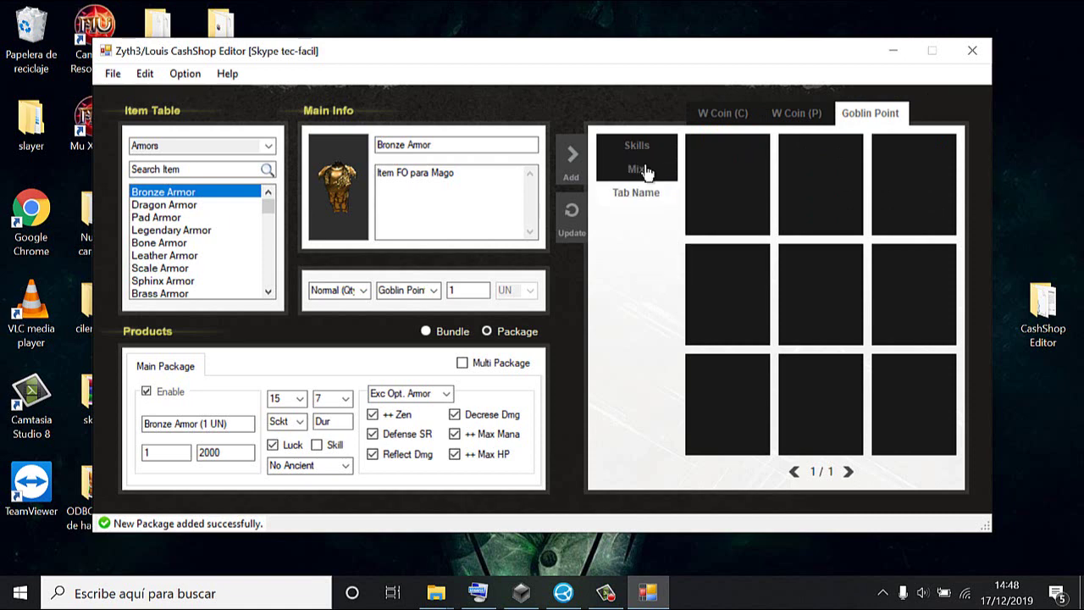
{"action": "right_click", "coordinate": [652, 210]}
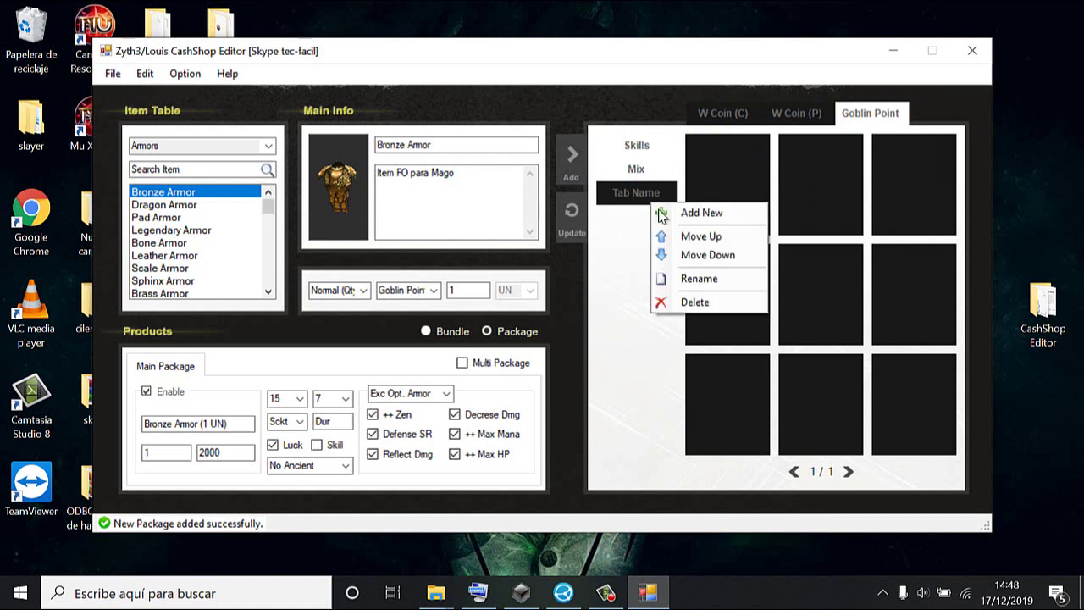
{"action": "left_click", "coordinate": [699, 279]}
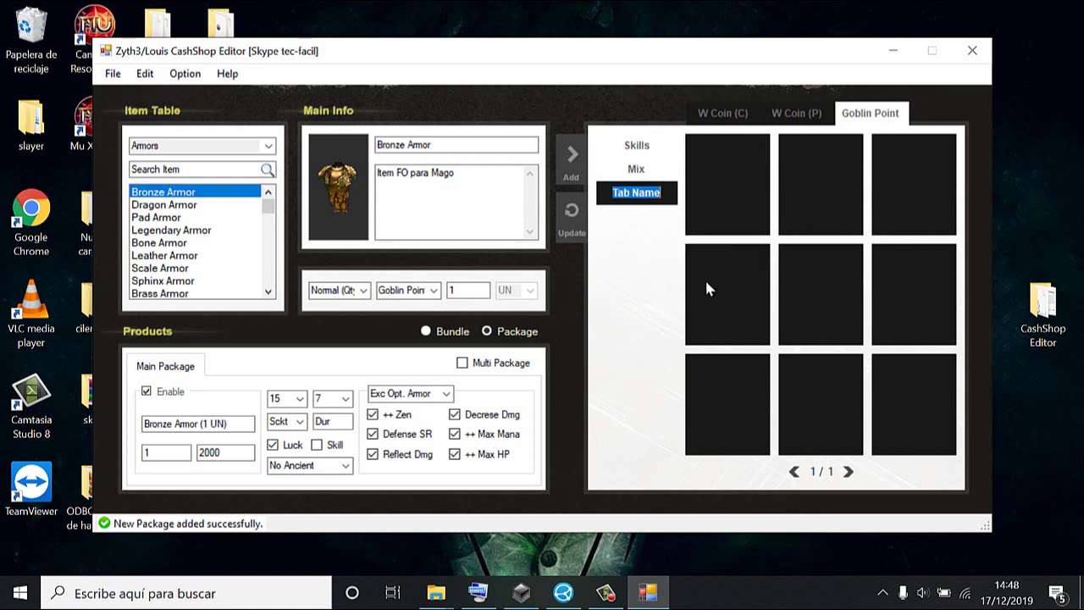
{"action": "type", "text": "Helm"}
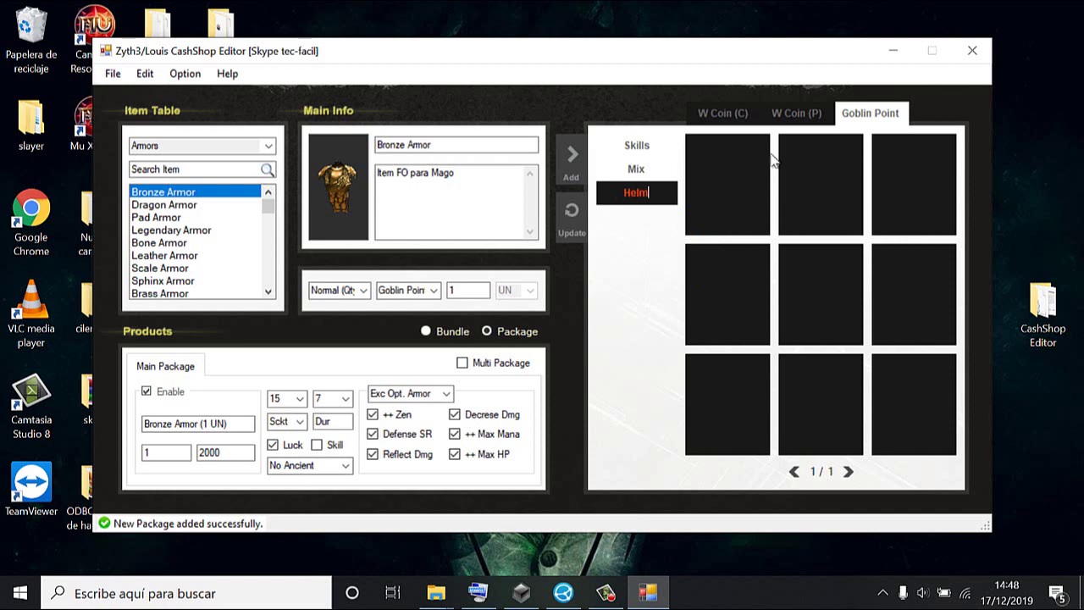
{"action": "key", "text": "Return"}
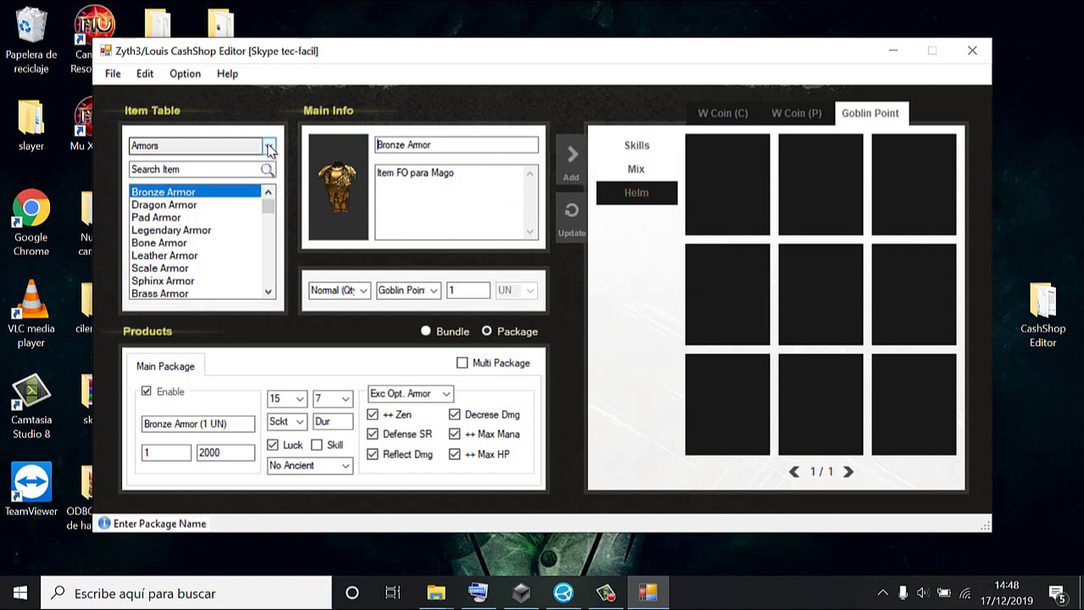
- Load Bronze Helm from the Hemls item list with Goblin Points as its currency
{"action": "left_click", "coordinate": [268, 145]}
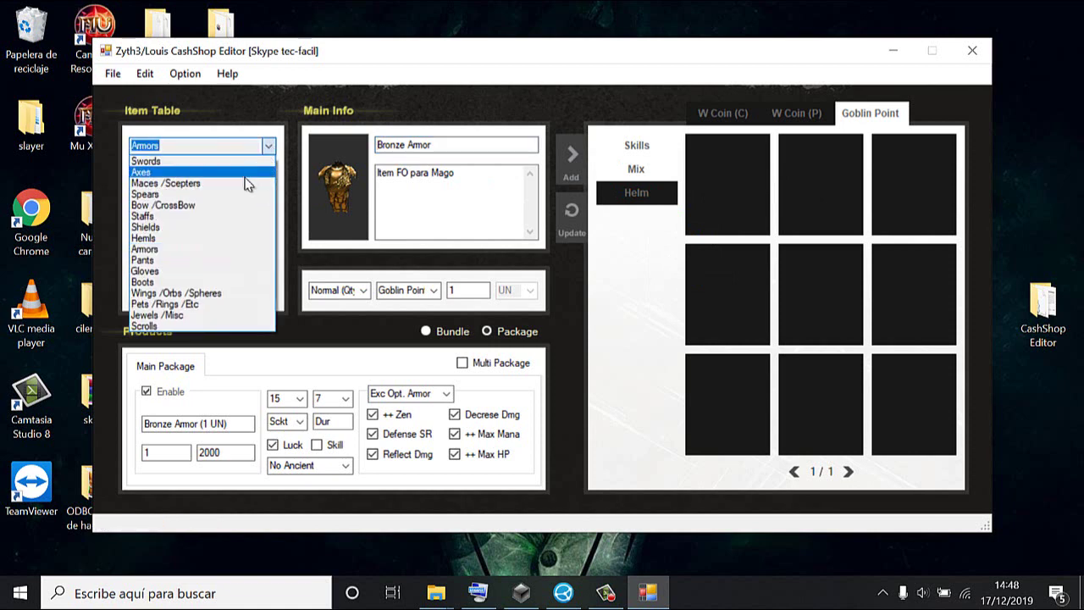
{"action": "left_click", "coordinate": [250, 238]}
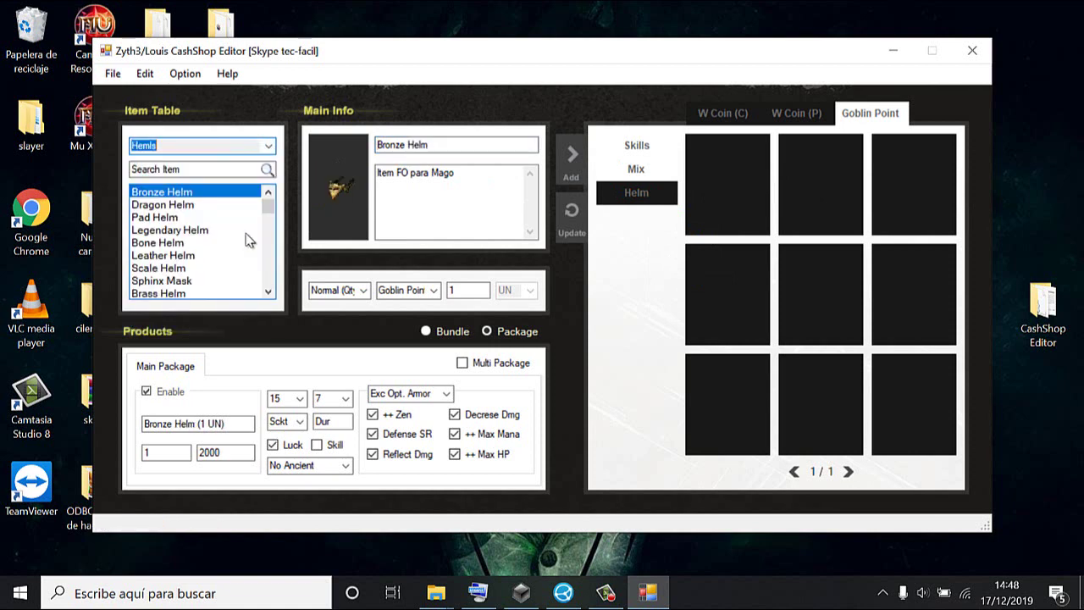
{"action": "left_click", "coordinate": [207, 206]}
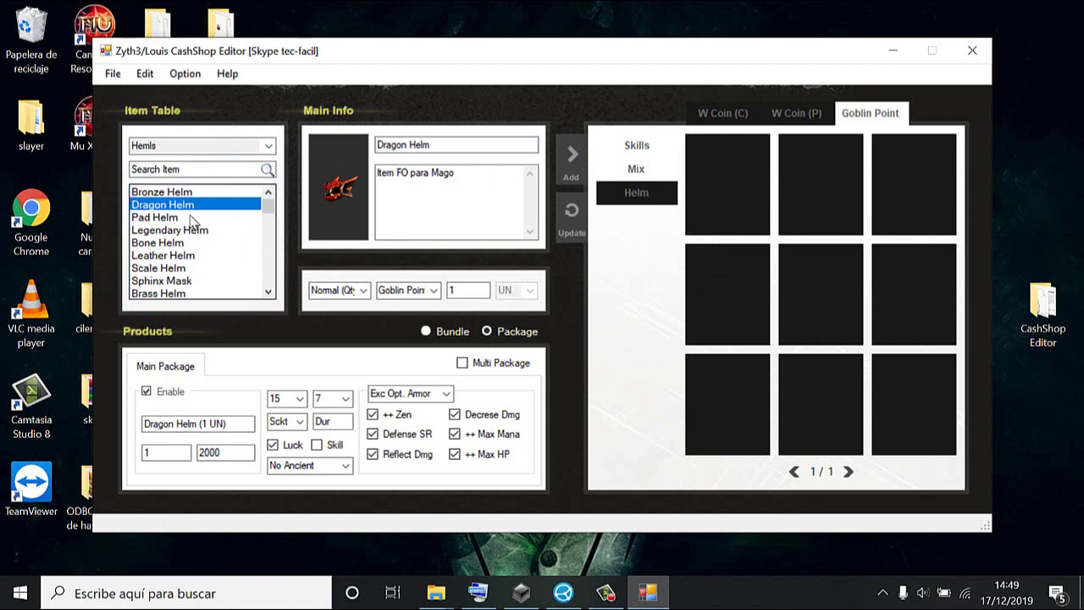
{"action": "left_click", "coordinate": [182, 194]}
{"action": "left_click", "coordinate": [433, 290]}
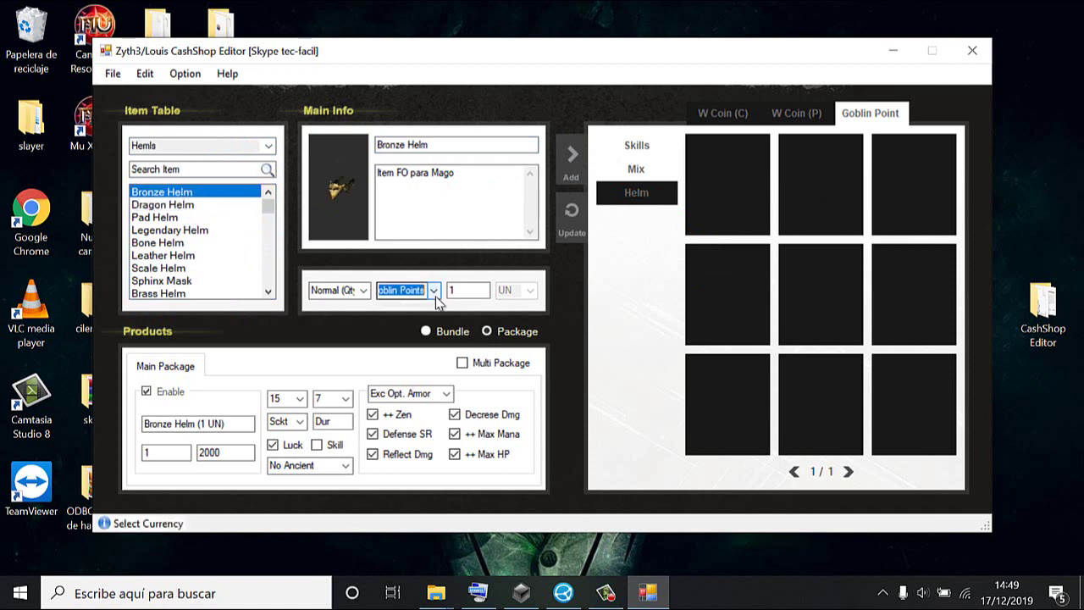
{"action": "left_click", "coordinate": [428, 328]}
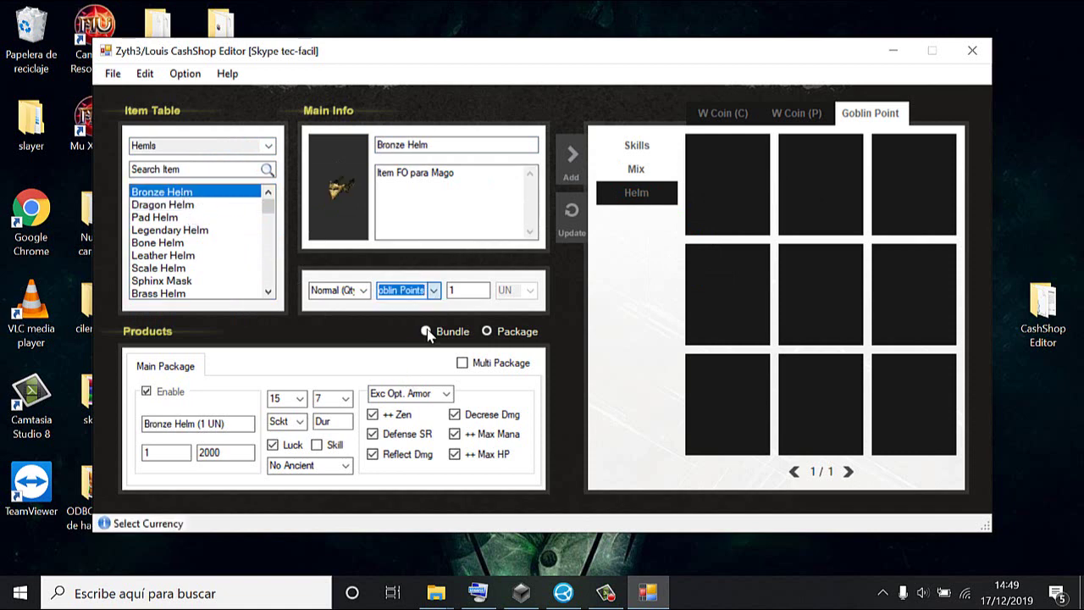
- Set the Bronze Helm's count to 10 and price to 10, and add it to the Goblin Point Helm category
{"action": "left_click", "coordinate": [458, 290]}
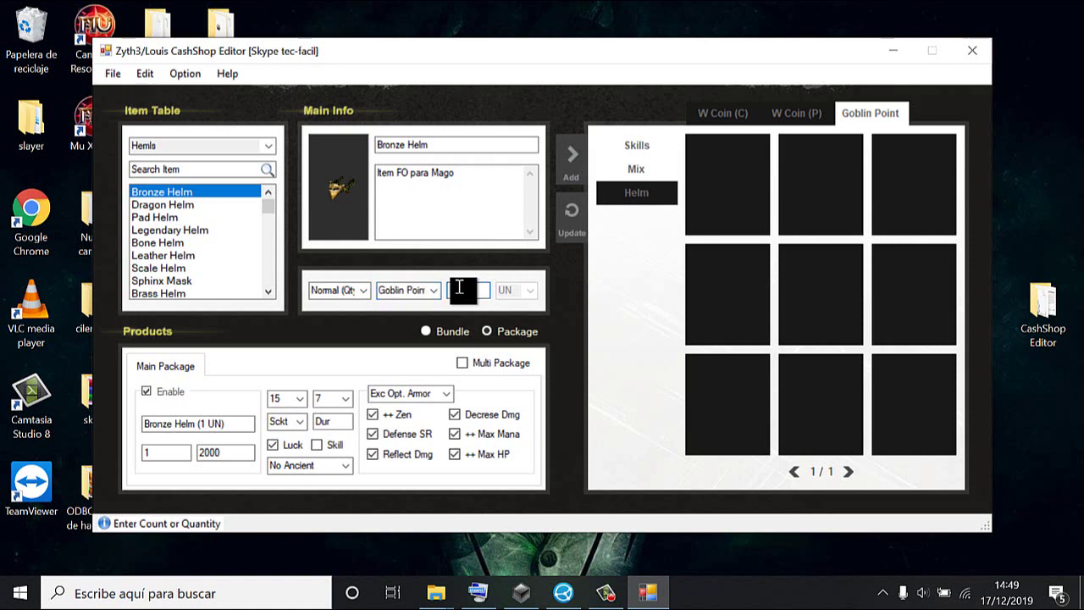
{"action": "type", "text": "0"}
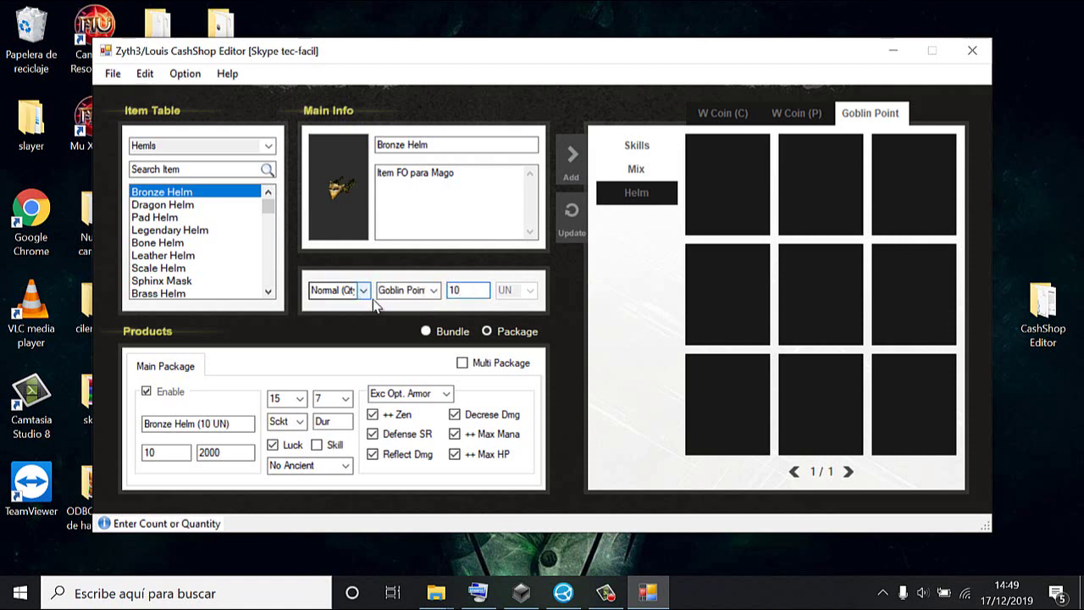
{"action": "double_click", "coordinate": [236, 456]}
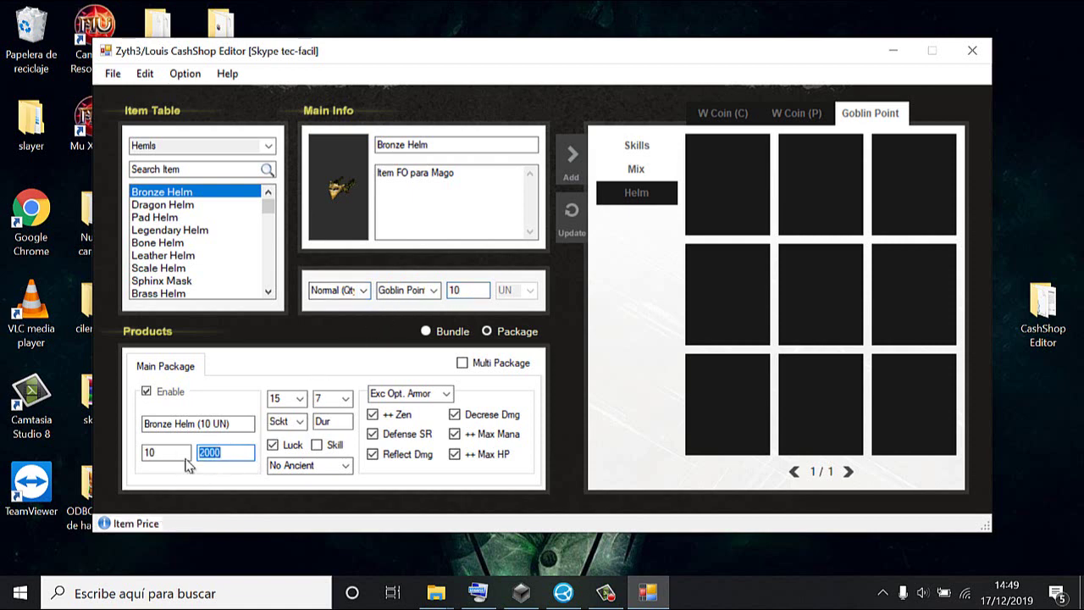
{"action": "type", "text": "10"}
{"action": "left_click", "coordinate": [573, 154]}
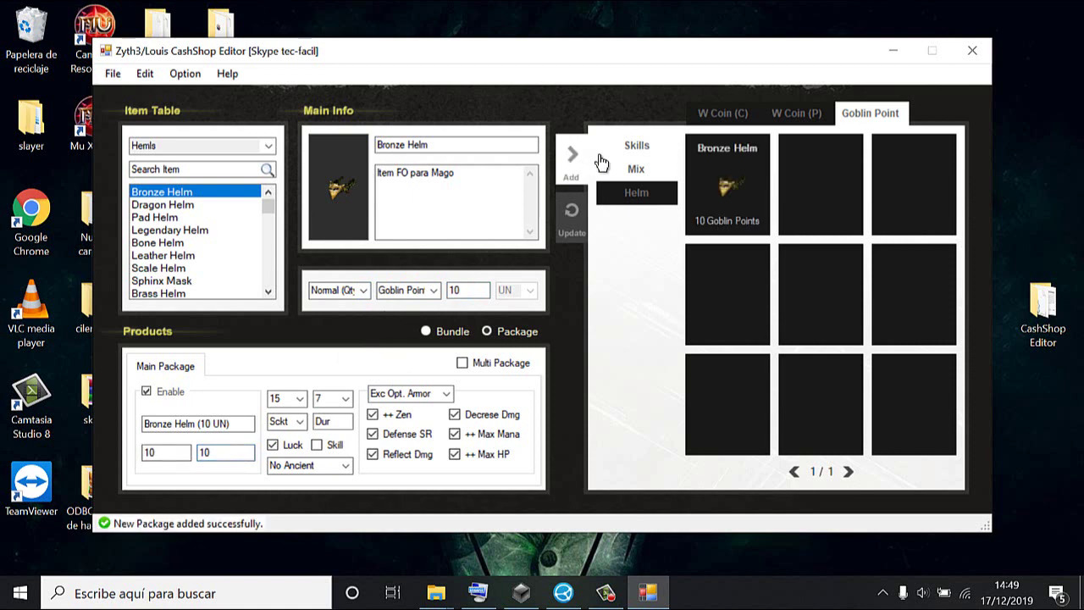
- Add a new category below Magic in the W Coin (C) shop
{"action": "left_click", "coordinate": [732, 122]}
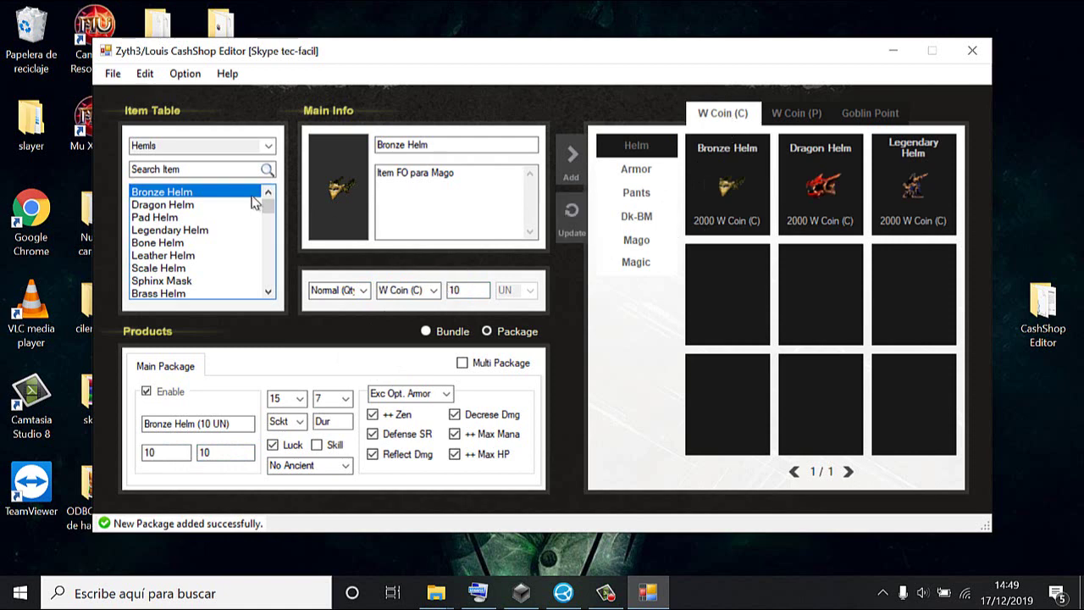
{"action": "left_click", "coordinate": [269, 146]}
{"action": "left_click", "coordinate": [644, 290]}
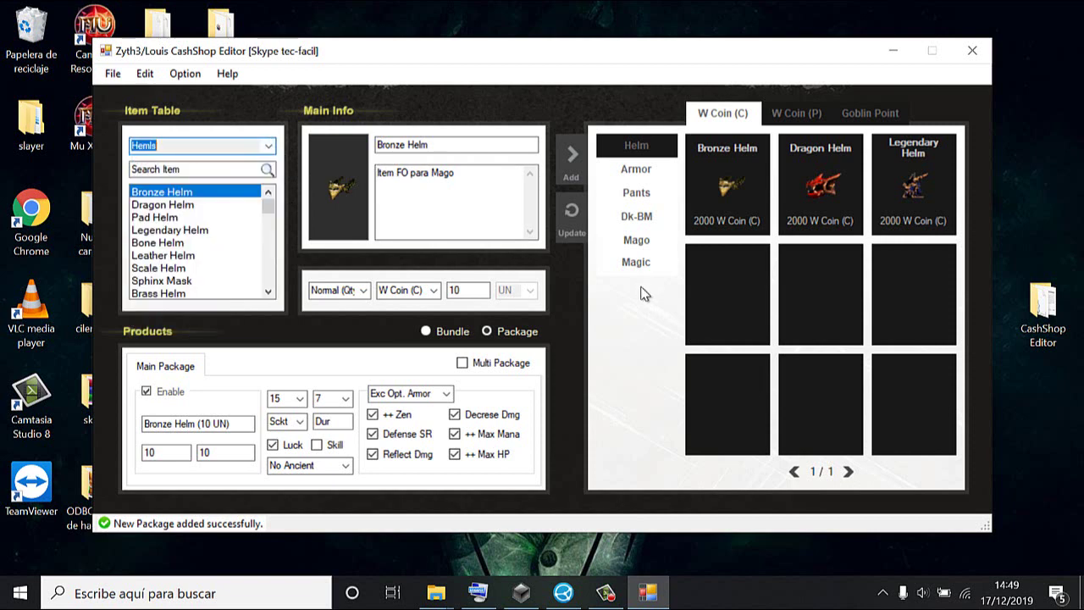
{"action": "right_click", "coordinate": [644, 289]}
{"action": "left_click", "coordinate": [690, 297]}
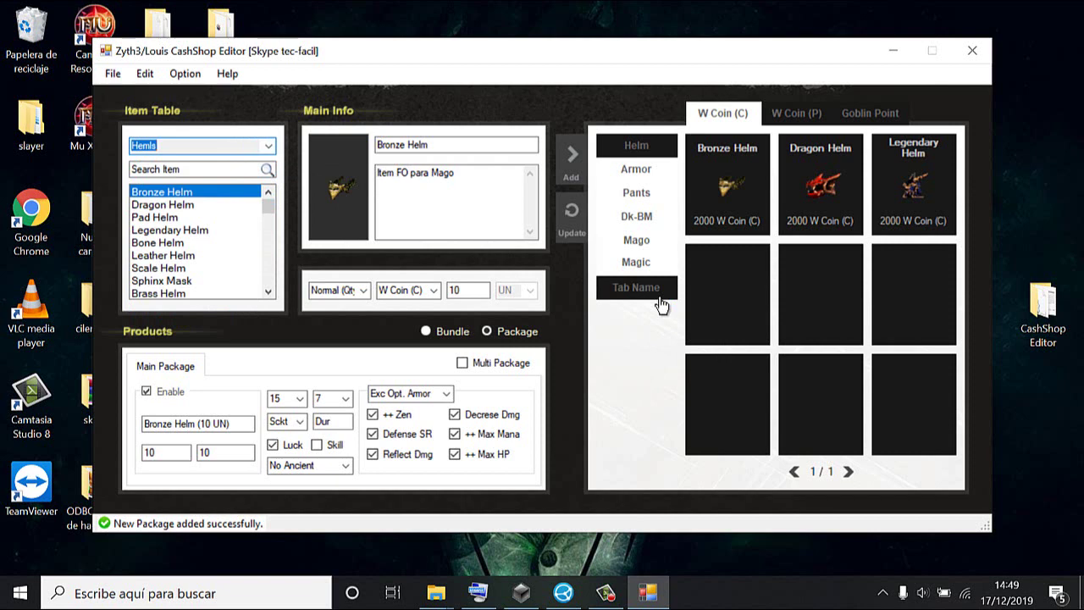
- Try to rename the new W Coin (C) category to Pet
{"action": "right_click", "coordinate": [660, 298]}
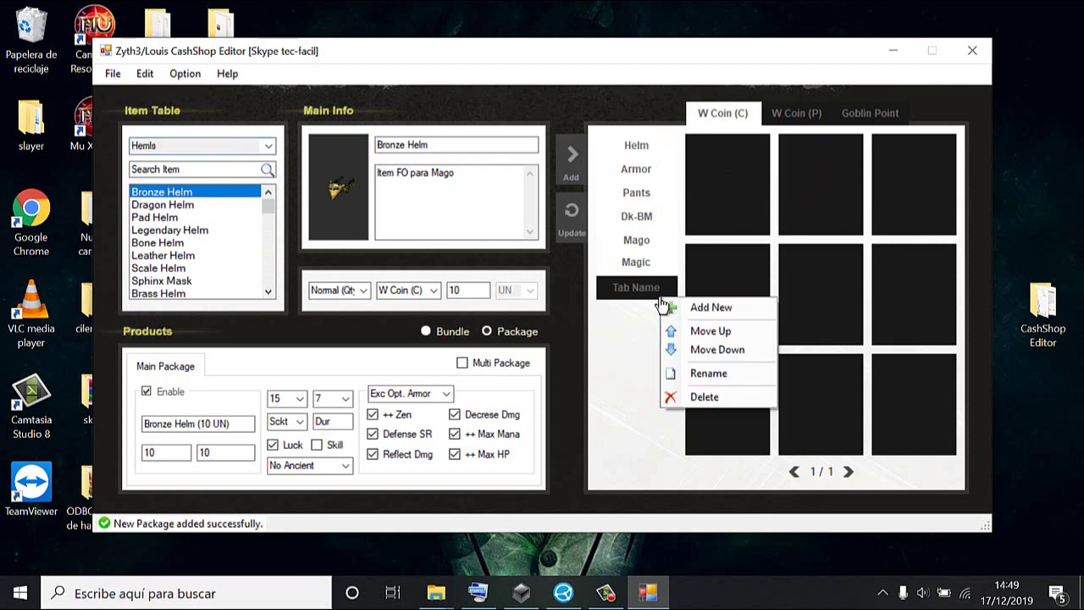
{"action": "left_click", "coordinate": [716, 374]}
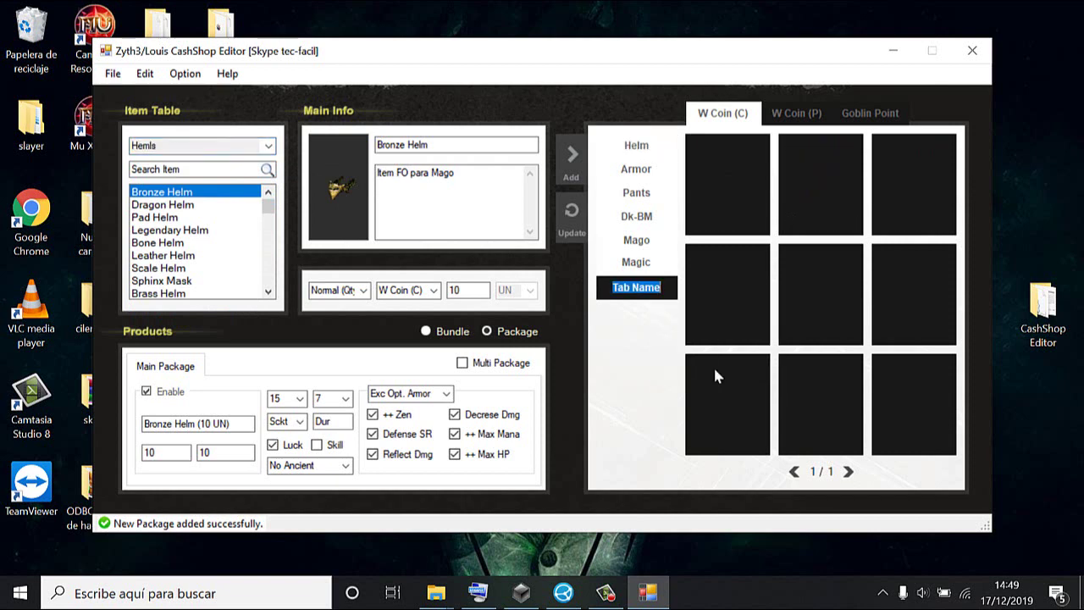
{"action": "type", "text": "Pet"}
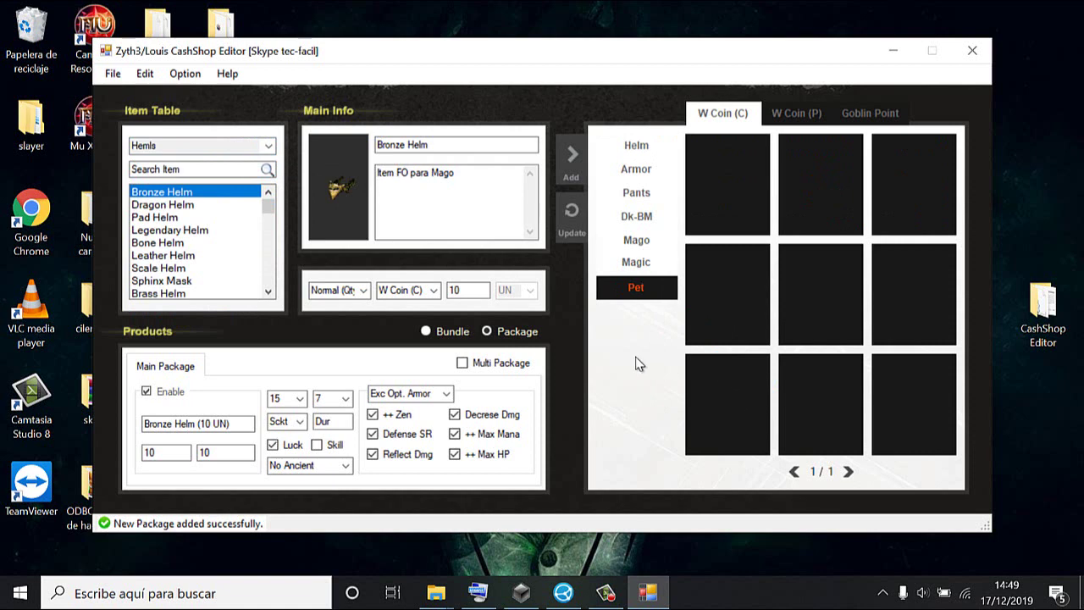
{"action": "left_click", "coordinate": [268, 149]}
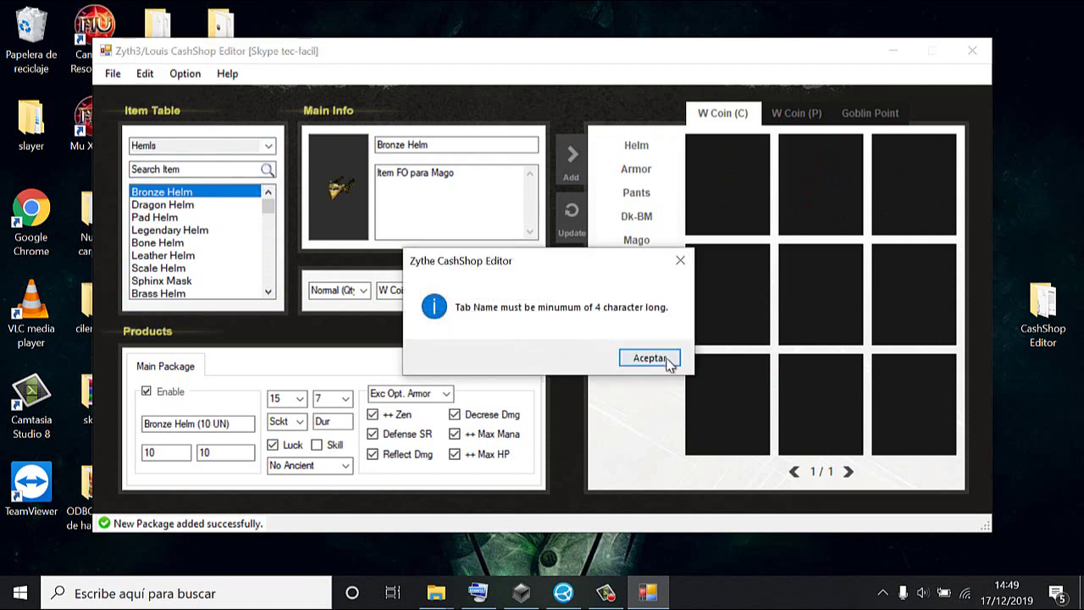
{"action": "left_click", "coordinate": [650, 357]}
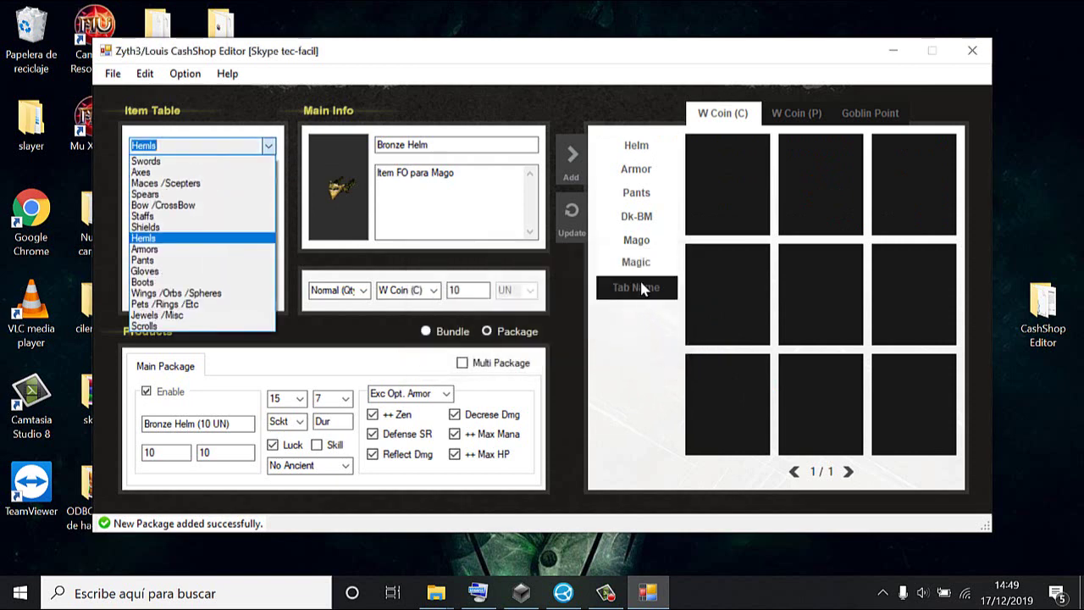
- Name the new category in the W Coin (C) shop Pets
{"action": "left_click", "coordinate": [642, 289]}
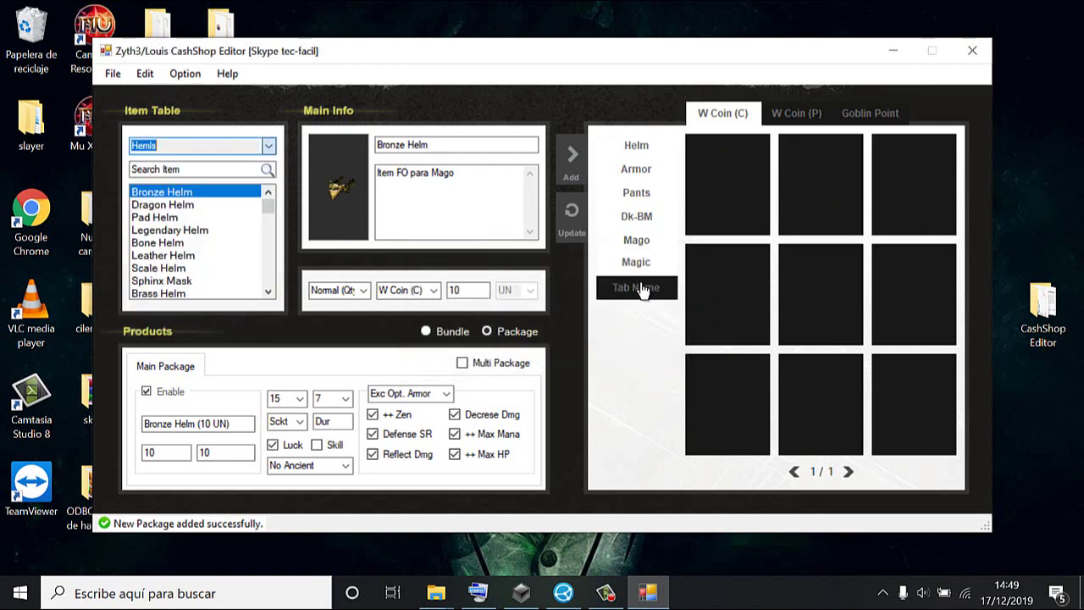
{"action": "right_click", "coordinate": [642, 287]}
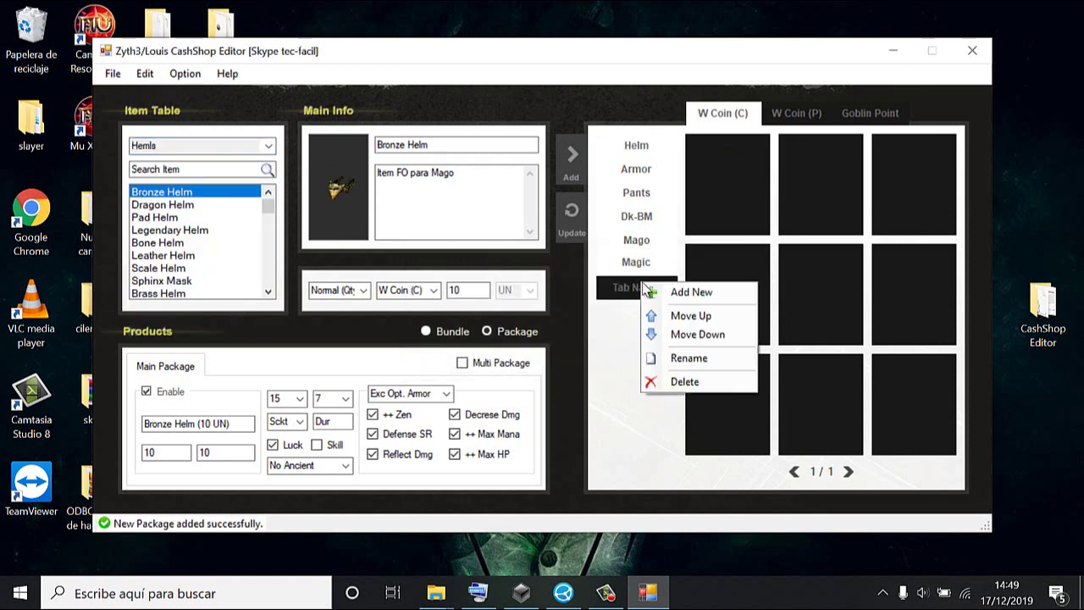
{"action": "left_click", "coordinate": [689, 360]}
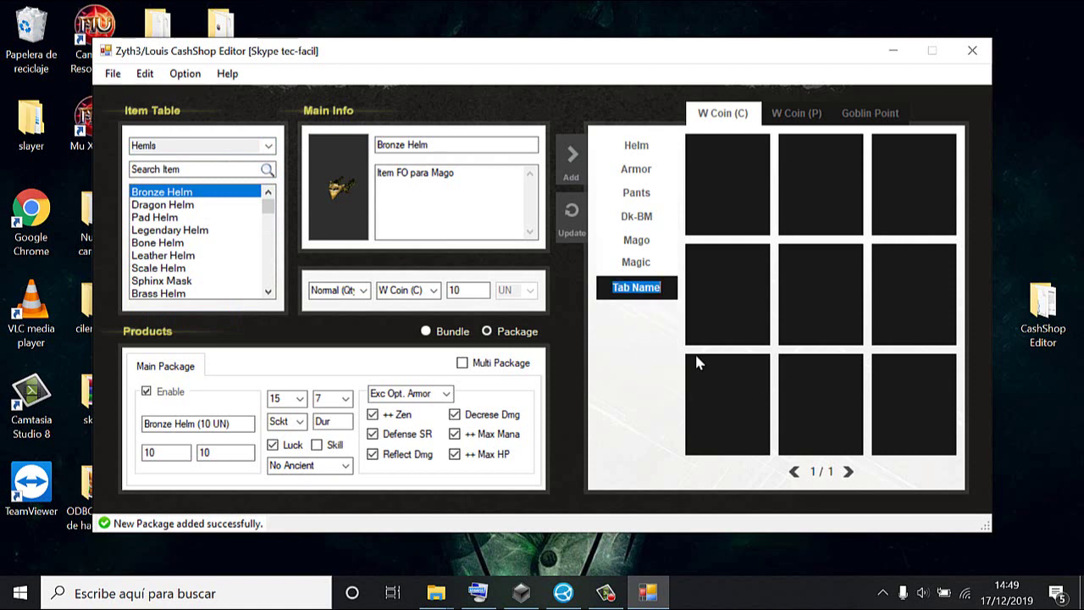
{"action": "type", "text": "Pets"}
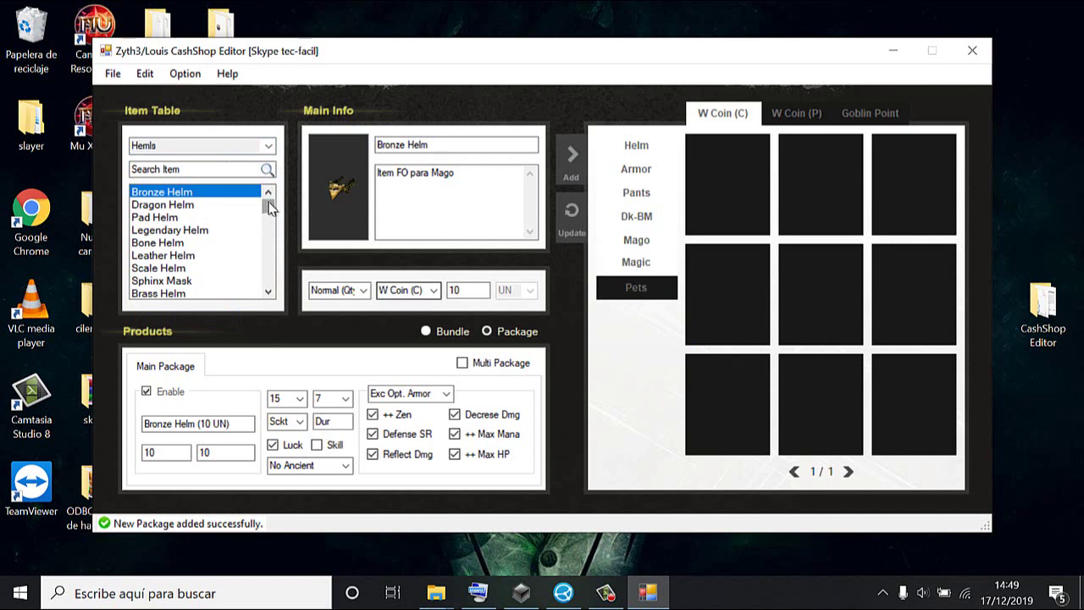
- Load Guardian Angel from the Pets /Rings /Etc item list
{"action": "left_click", "coordinate": [268, 149]}
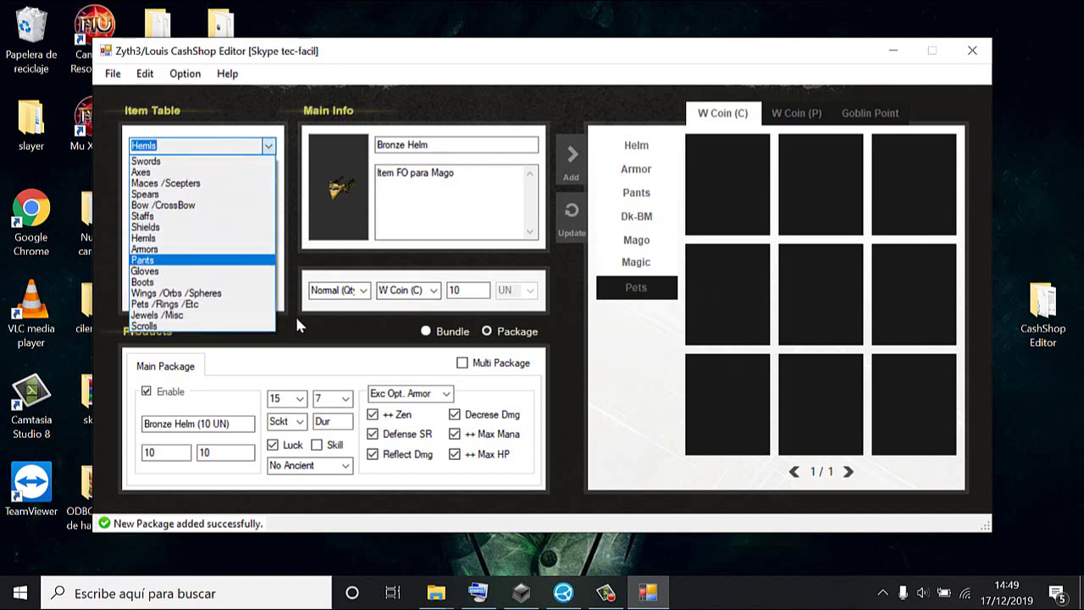
{"action": "left_click", "coordinate": [227, 304]}
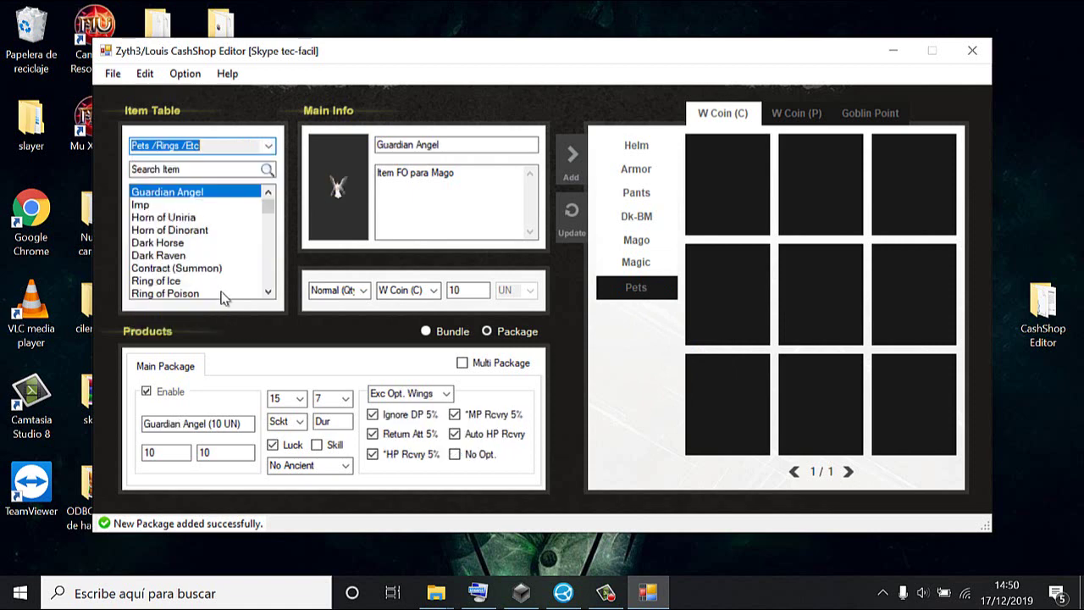
{"action": "left_click", "coordinate": [197, 257]}
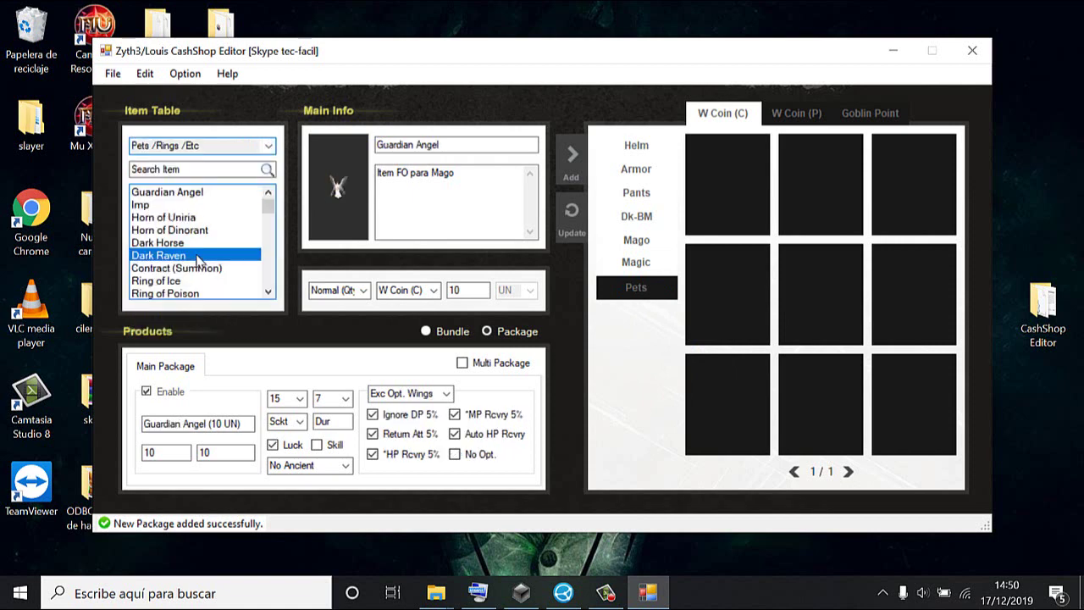
{"action": "left_click", "coordinate": [170, 194]}
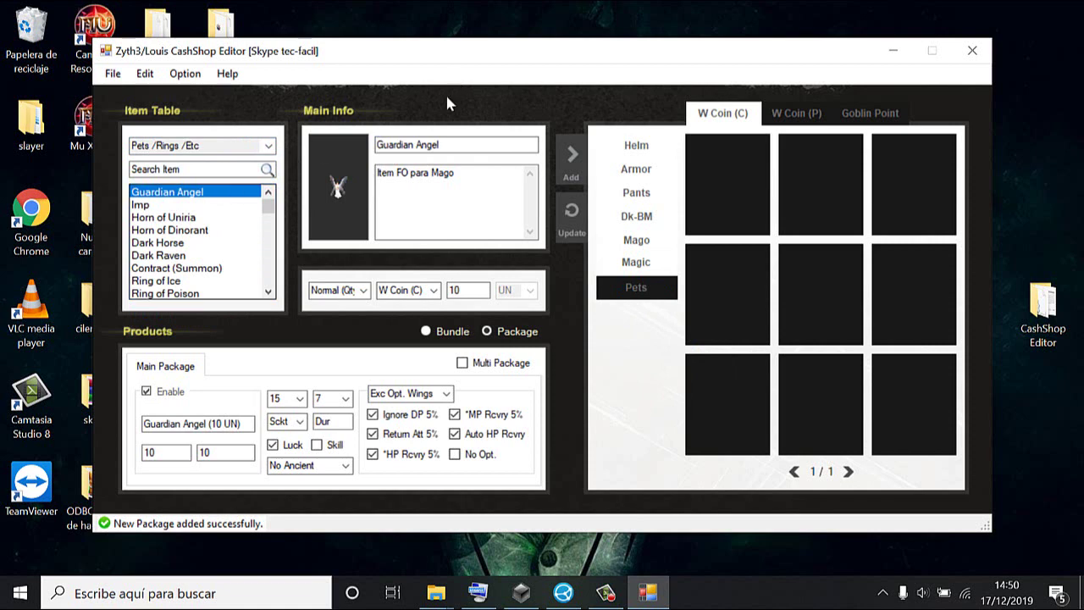
{"action": "left_click", "coordinate": [439, 145]}
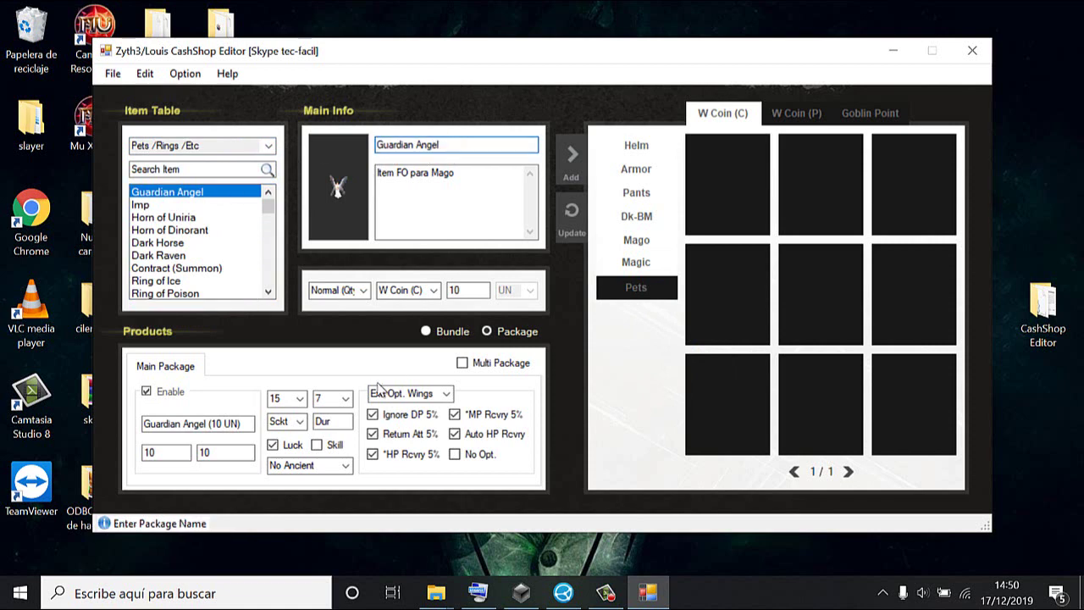
- Set the Guardian Angel's item level and item option to 0, and turn off Luck
{"action": "left_click", "coordinate": [298, 398]}
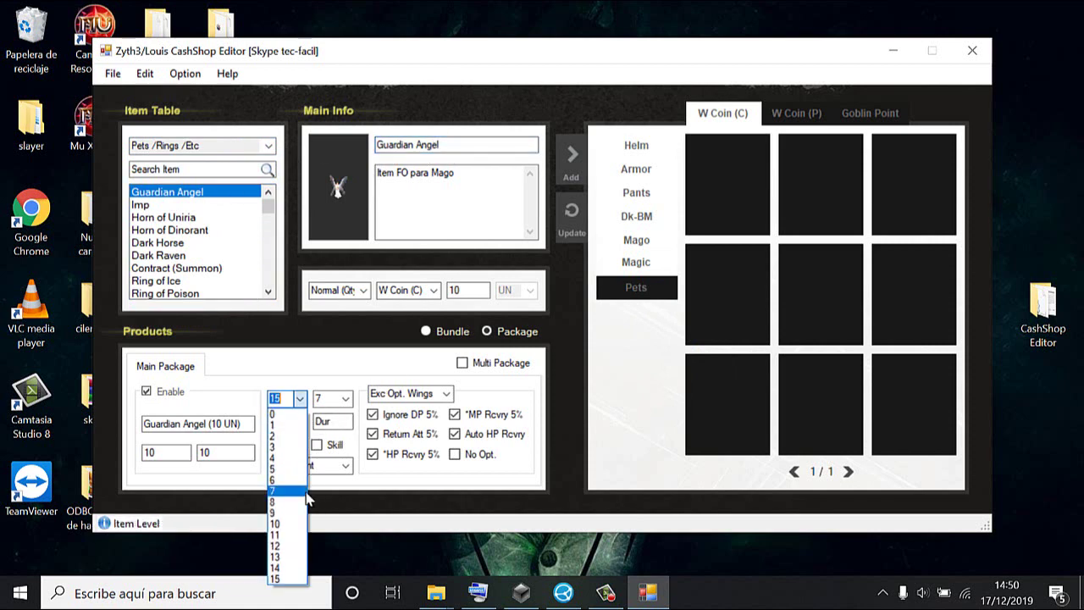
{"action": "left_click", "coordinate": [278, 413]}
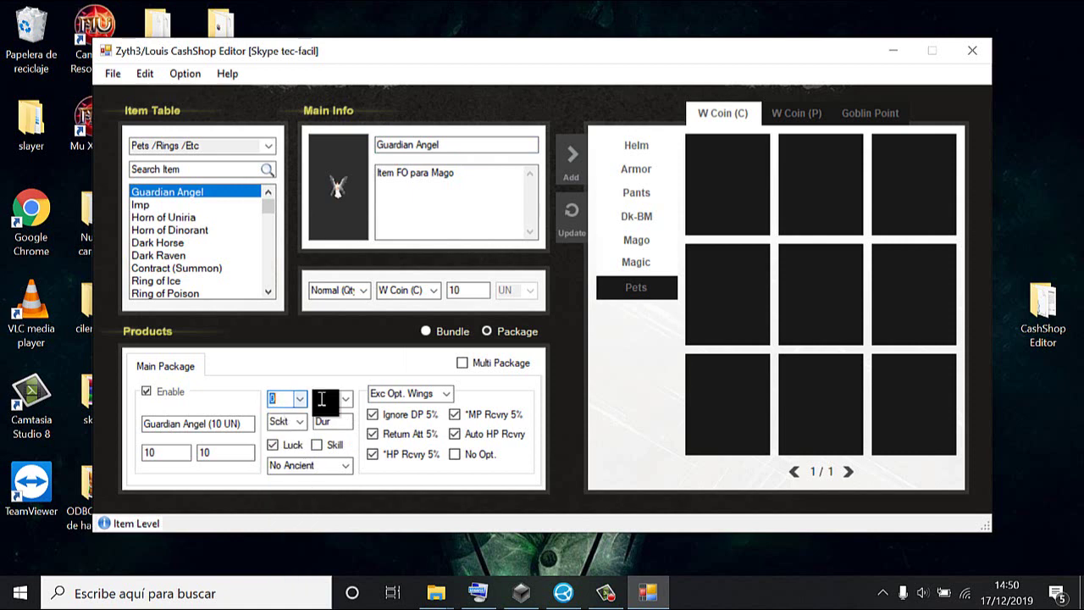
{"action": "left_click", "coordinate": [347, 398]}
{"action": "left_click", "coordinate": [321, 414]}
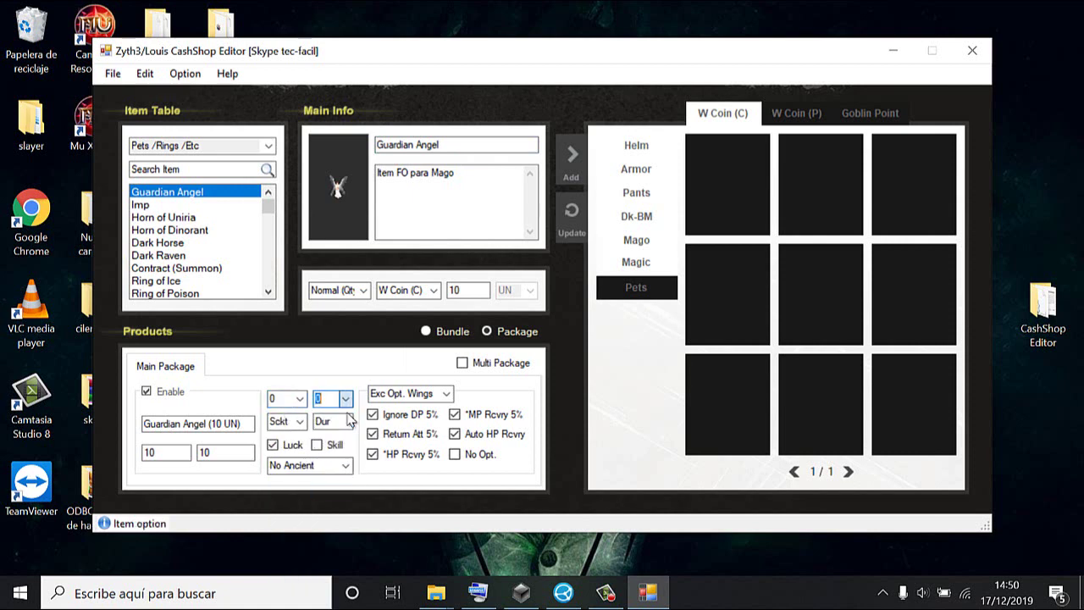
{"action": "left_click", "coordinate": [300, 422]}
{"action": "left_click", "coordinate": [301, 423]}
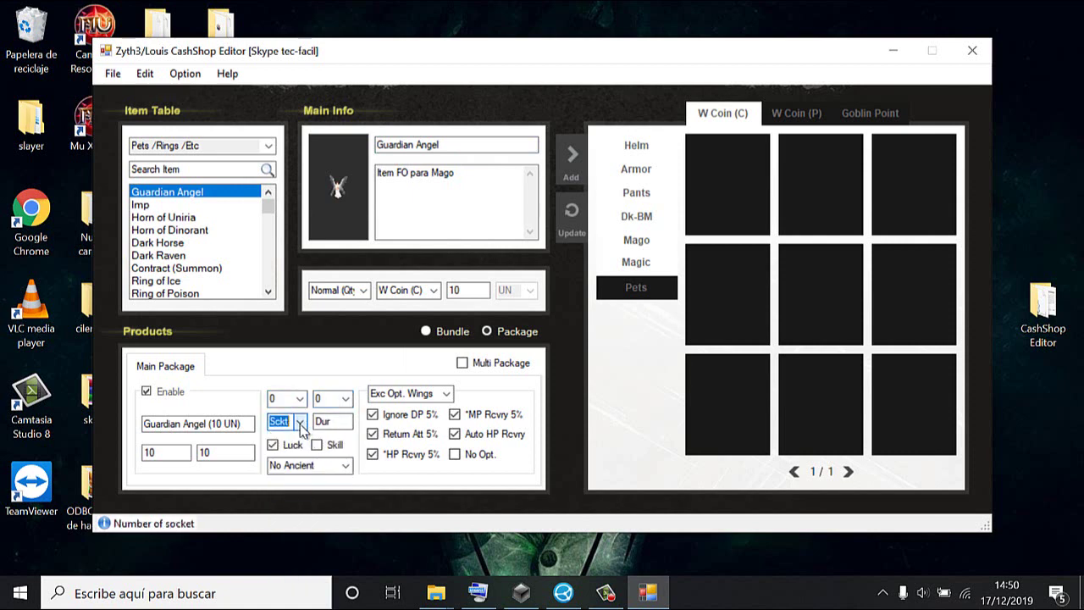
{"action": "left_click", "coordinate": [294, 446]}
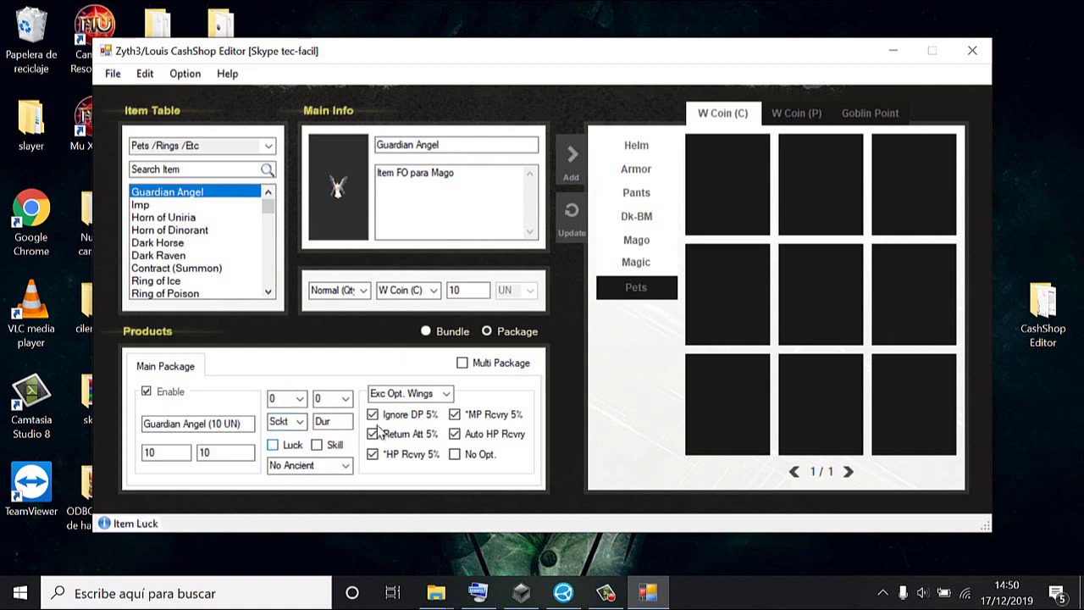
- Turn off all the enabled excellent wing options for the Guardian Angel
{"action": "left_click", "coordinate": [491, 436]}
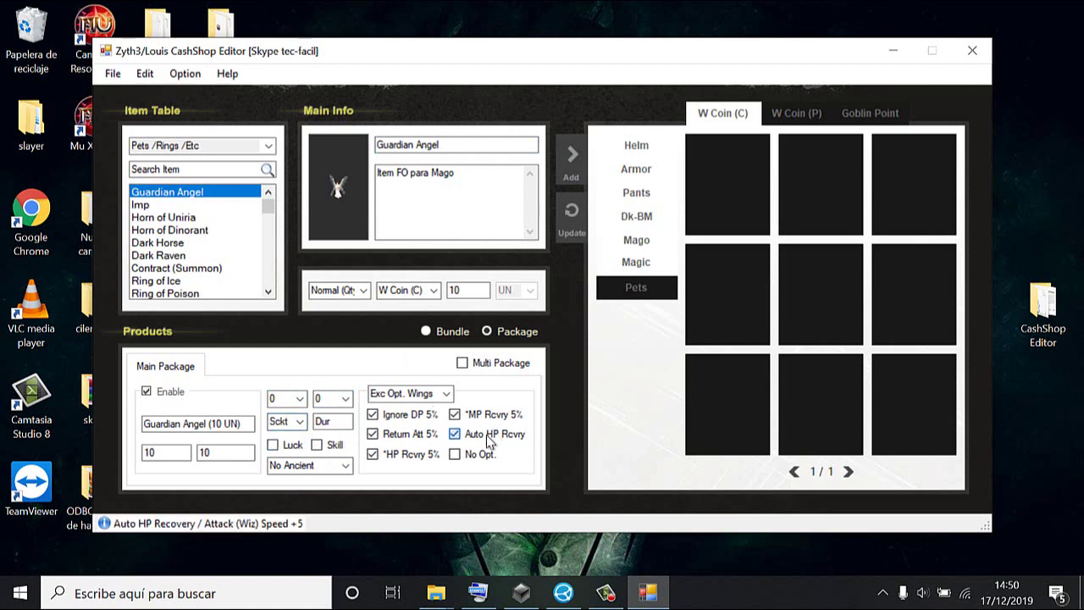
{"action": "left_click", "coordinate": [464, 419]}
{"action": "left_click", "coordinate": [421, 419]}
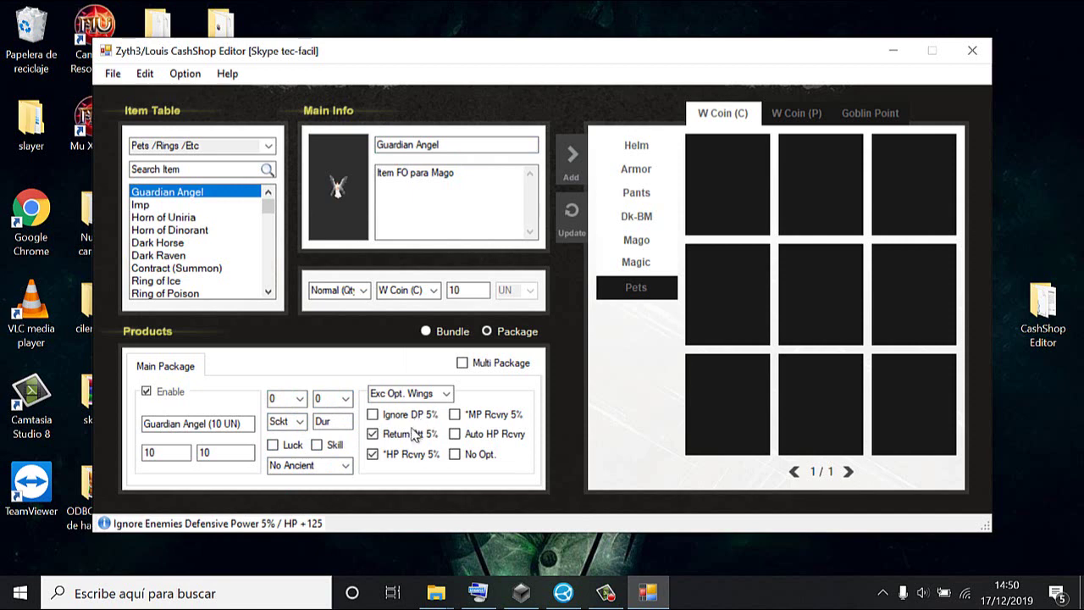
{"action": "left_click", "coordinate": [414, 438]}
{"action": "left_click", "coordinate": [410, 455]}
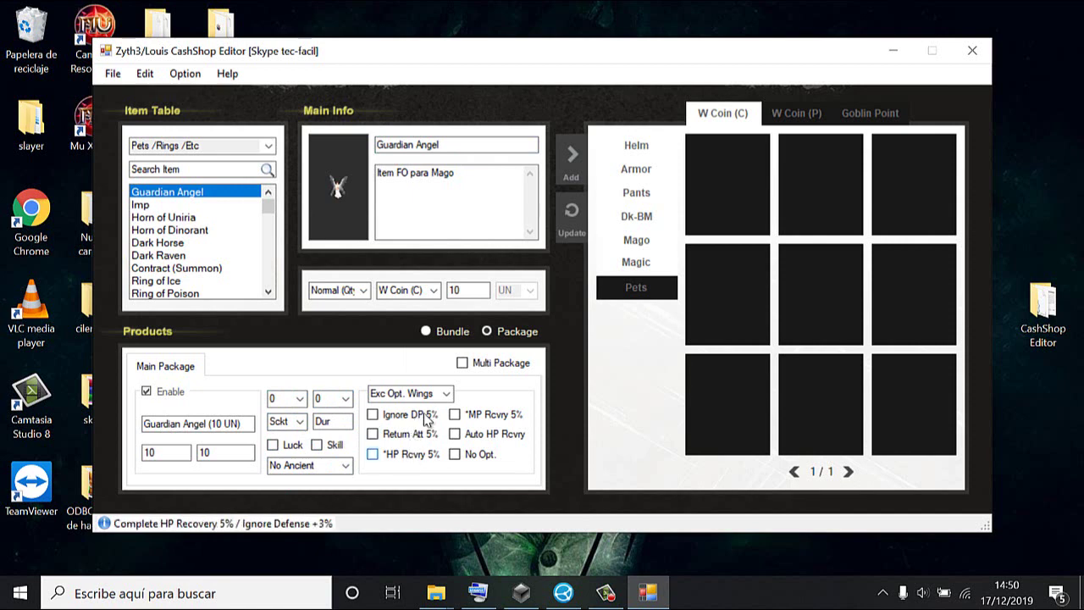
- Set the Guardian Angel's price to 100 and its count to 1
{"action": "double_click", "coordinate": [467, 289]}
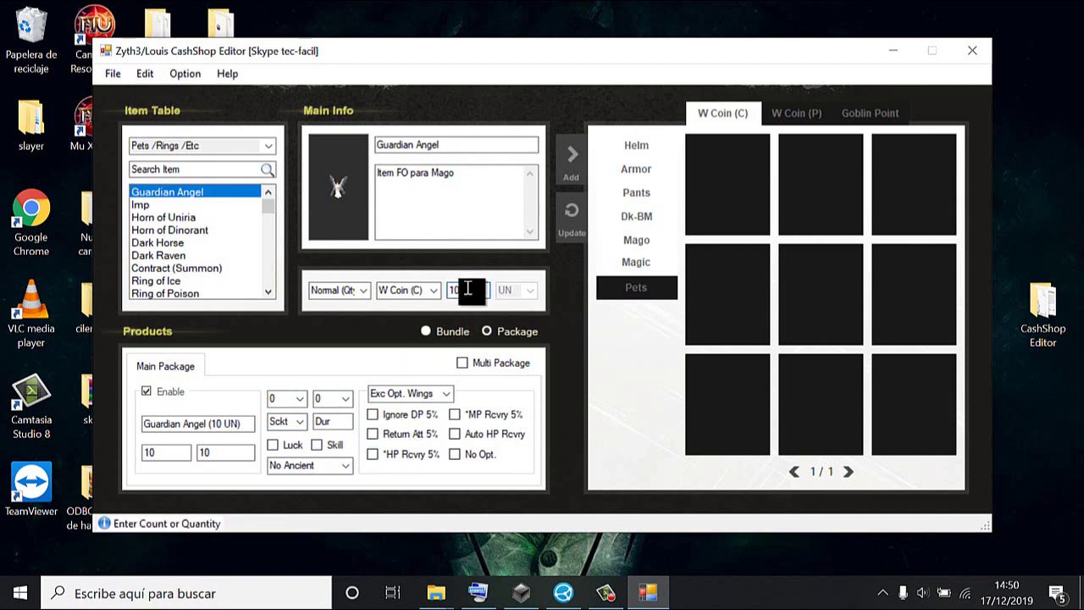
{"action": "type", "text": "100"}
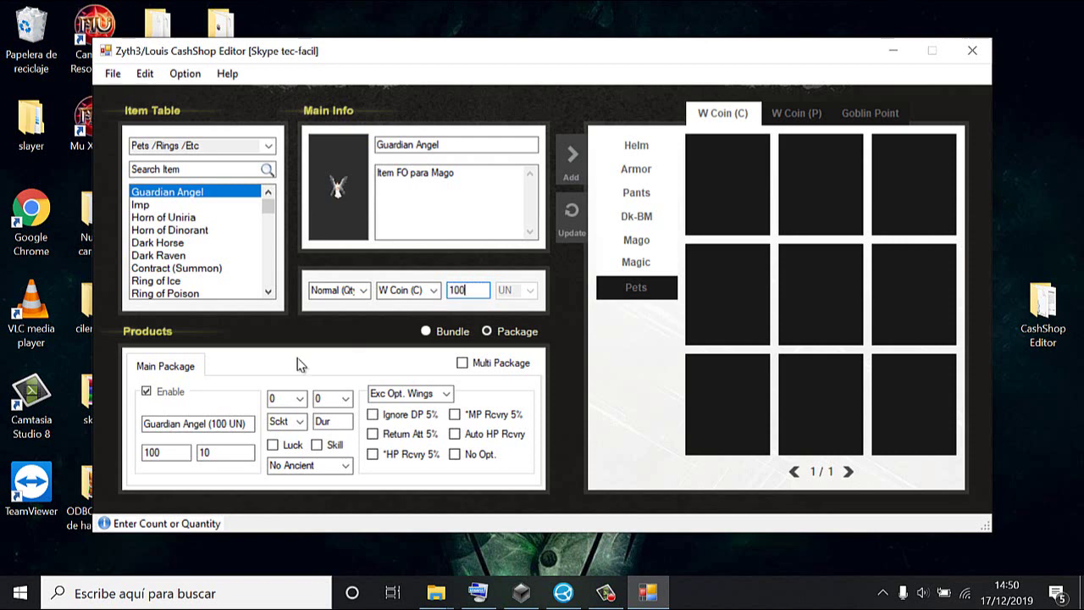
{"action": "left_click", "coordinate": [230, 451]}
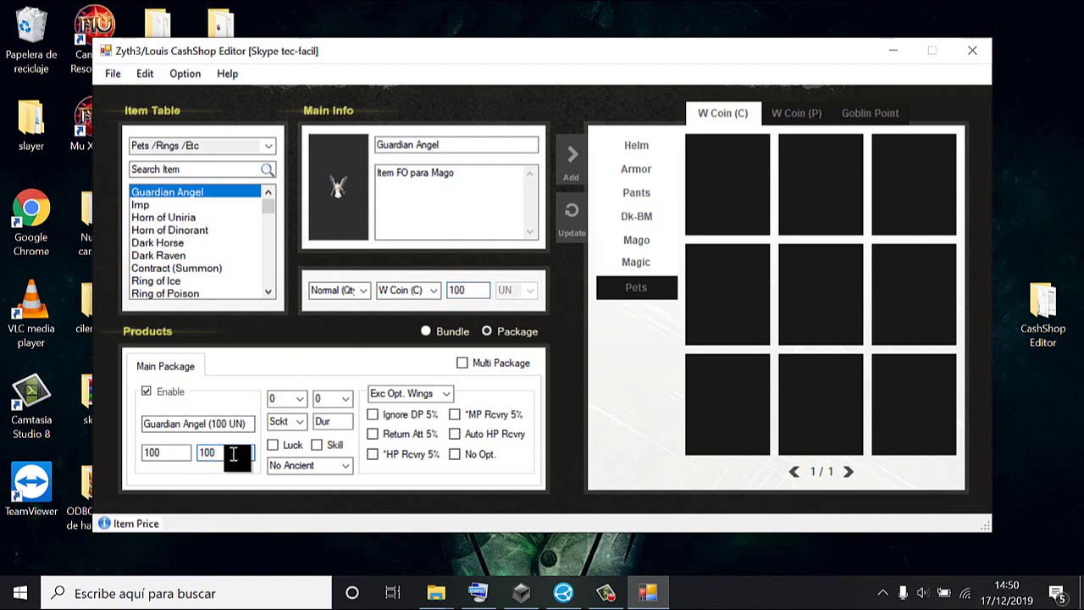
{"action": "left_click", "coordinate": [183, 450]}
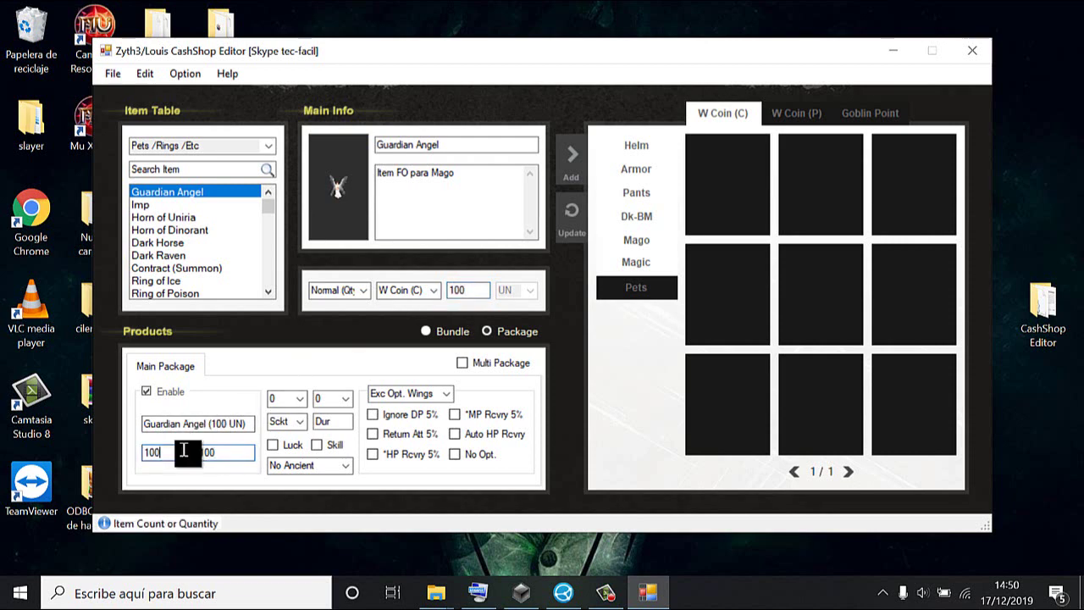
{"action": "left_click_drag", "start_coordinate": [183, 451], "coordinate": [127, 463]}
{"action": "type", "text": "1"}
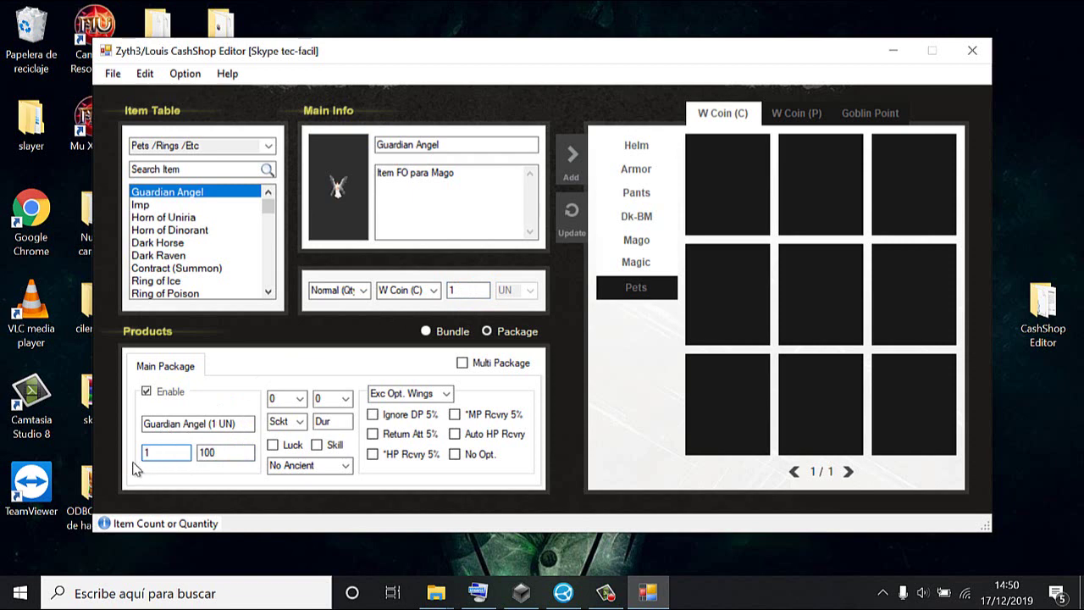
- Select the Guardian Angel's old description for replacement, and search Google in Chrome for "pets mu online"
{"action": "left_click", "coordinate": [463, 175]}
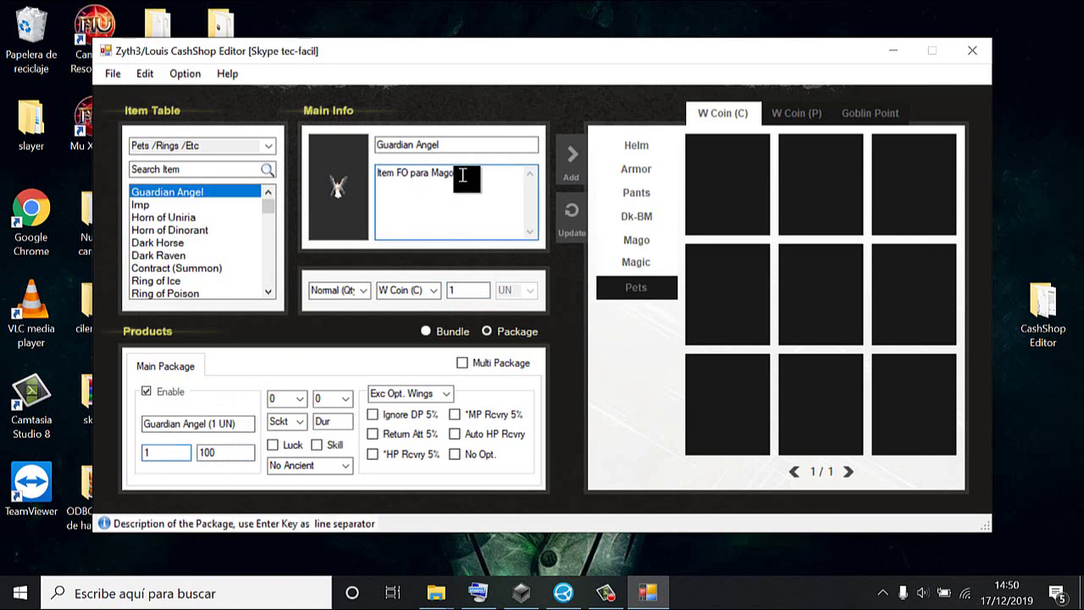
{"action": "left_click_drag", "start_coordinate": [463, 176], "coordinate": [380, 185]}
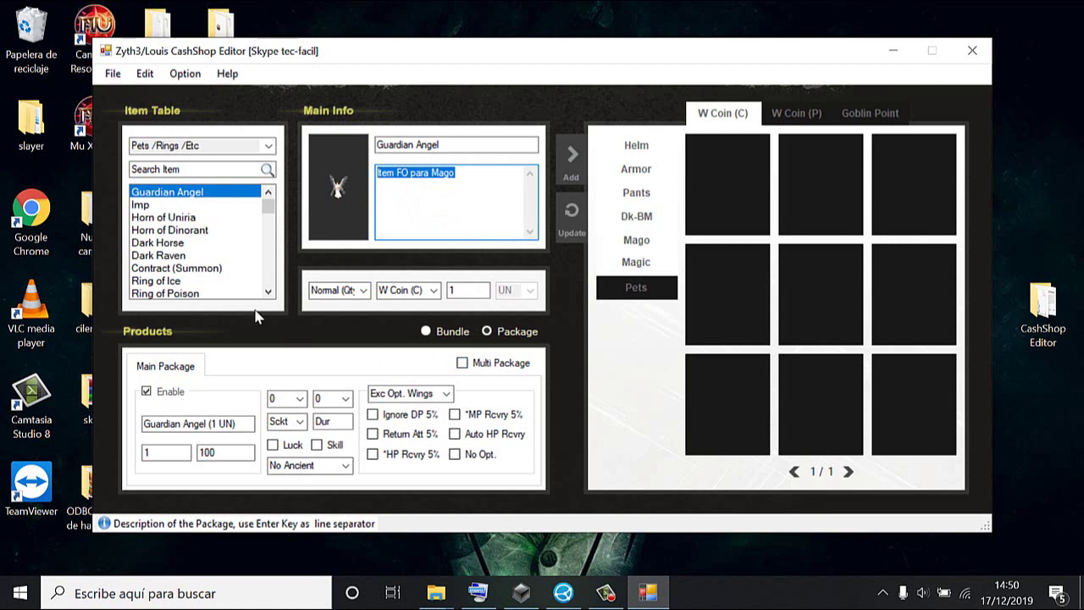
{"action": "double_click", "coordinate": [31, 222]}
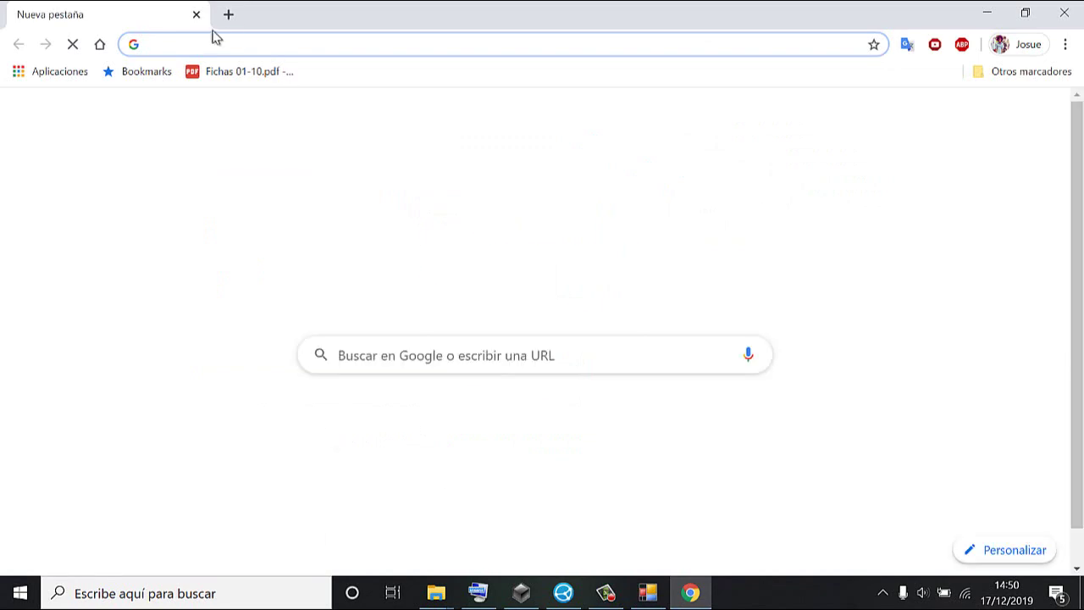
{"action": "left_click_drag", "start_coordinate": [462, 8], "coordinate": [852, 99]}
{"action": "left_click", "coordinate": [822, 442]}
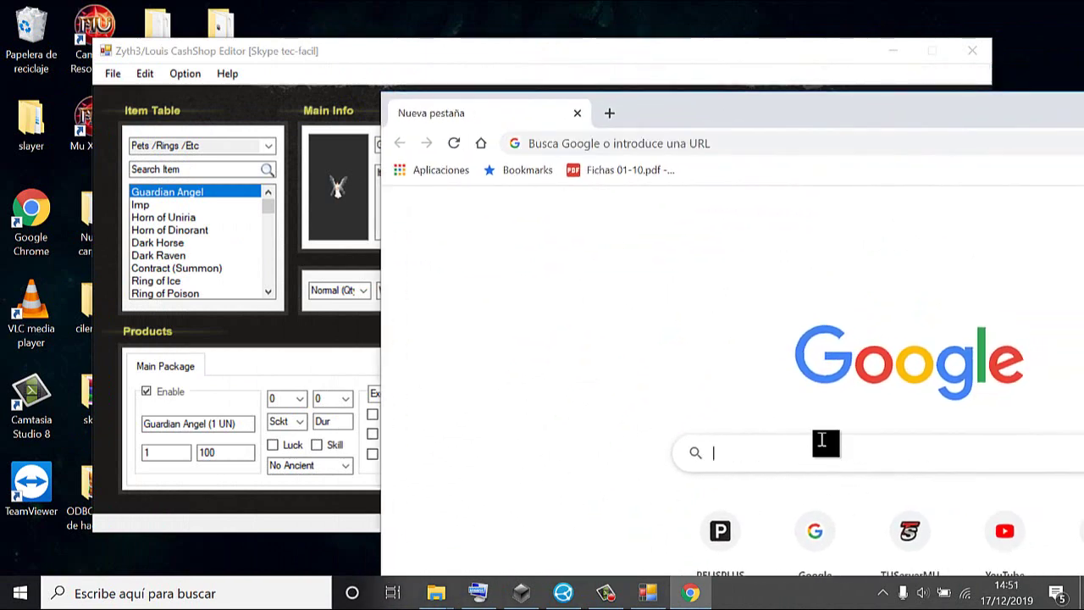
{"action": "type", "text": "pets "}
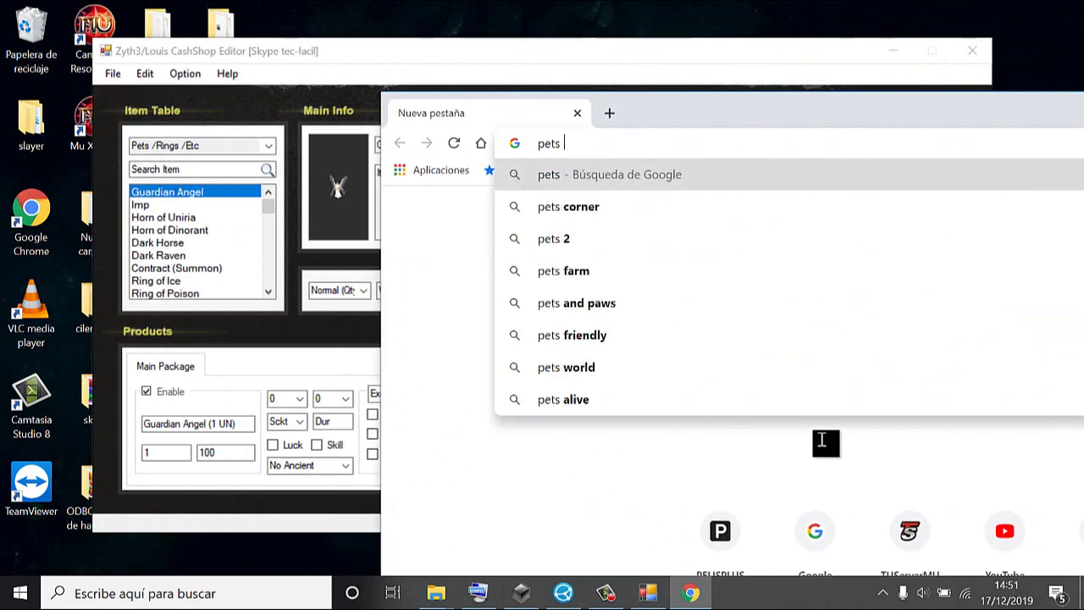
{"action": "type", "text": "mu online"}
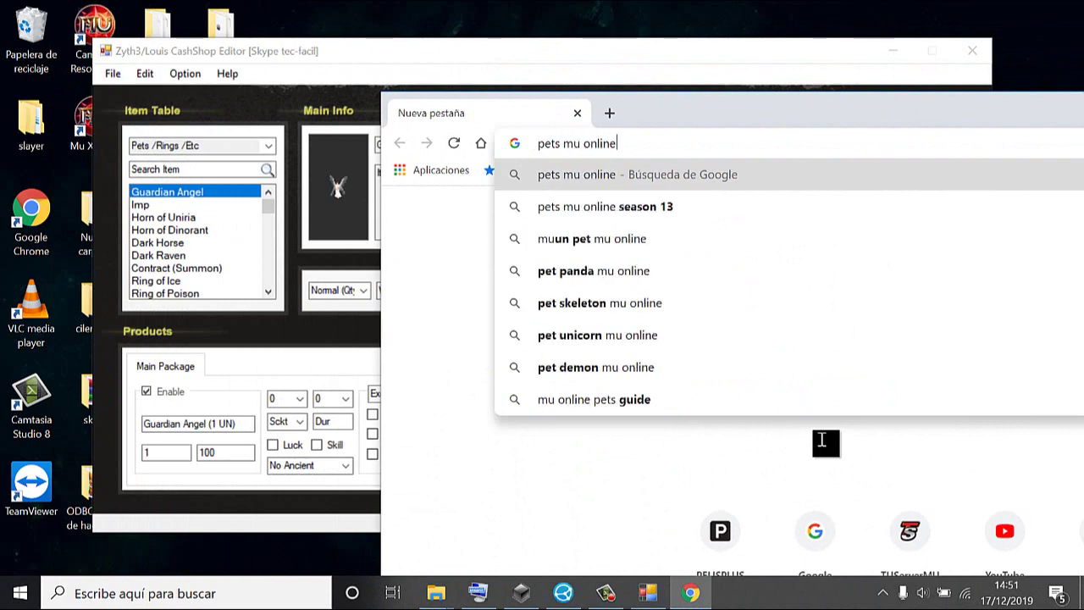
{"action": "key", "text": "Return"}
{"action": "double_click", "coordinate": [794, 126]}
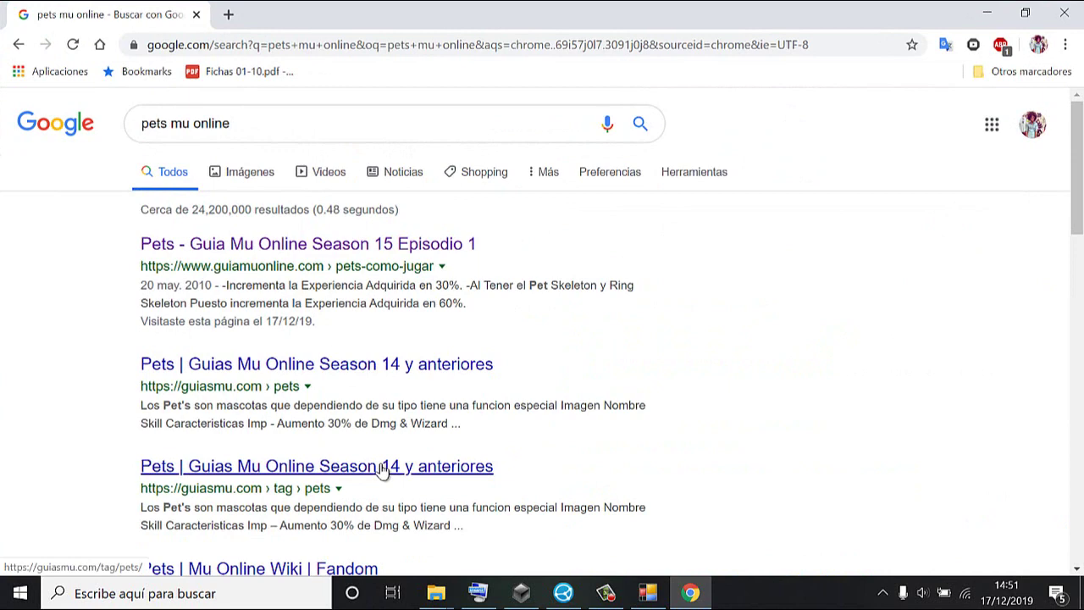
- Open the Pets guide on guiasmu.com from the search results
{"action": "left_click", "coordinate": [382, 468]}
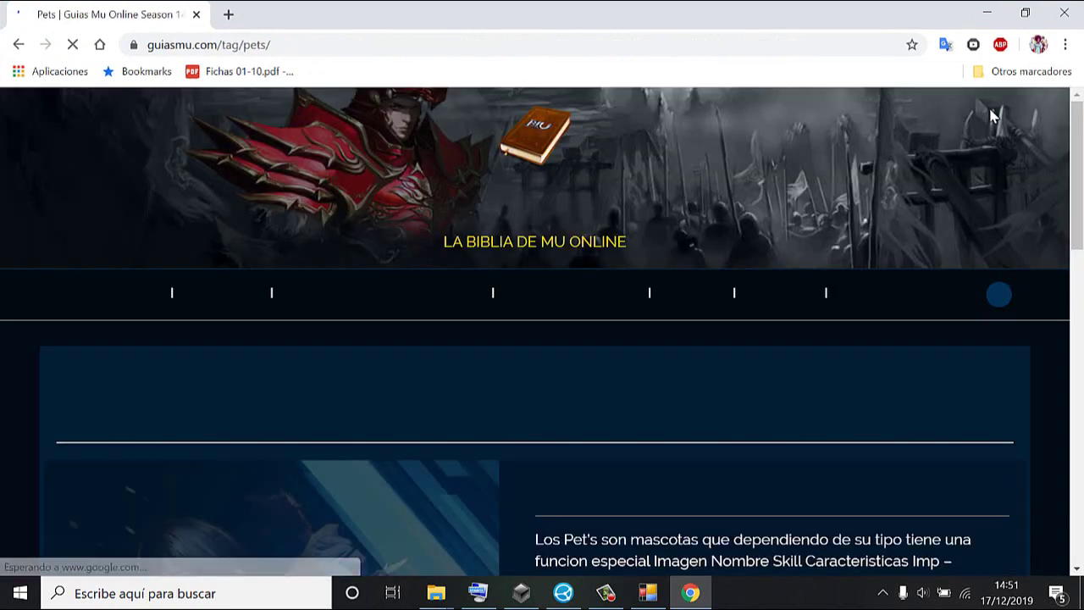
{"action": "left_click_drag", "start_coordinate": [1081, 144], "coordinate": [1081, 271]}
{"action": "left_click", "coordinate": [570, 328]}
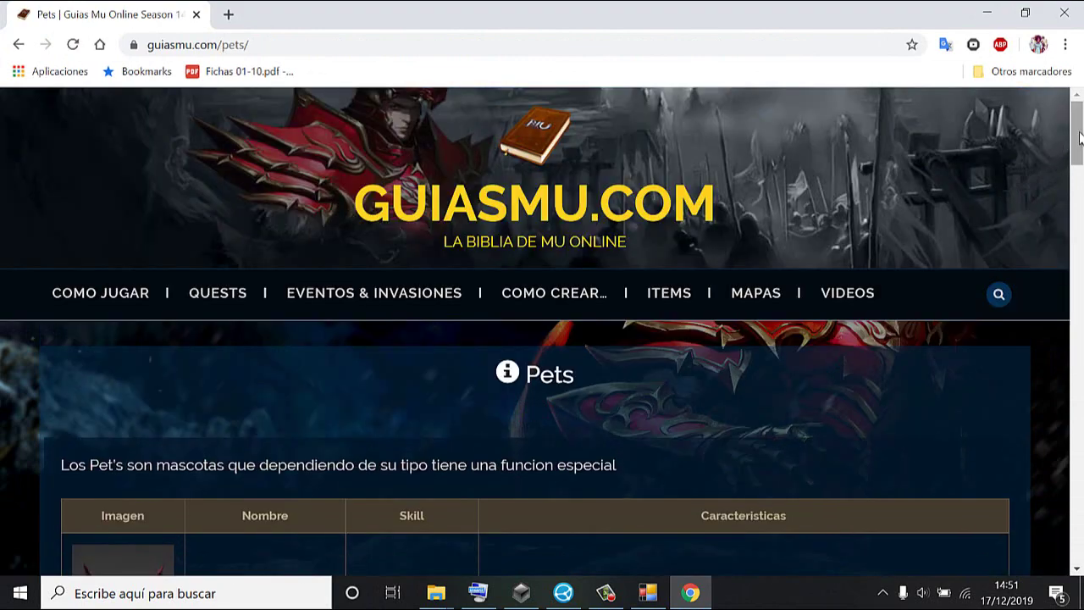
- Copy the Guardian Angel's characteristics text from the pets table
{"action": "left_click_drag", "start_coordinate": [1079, 133], "coordinate": [1079, 194]}
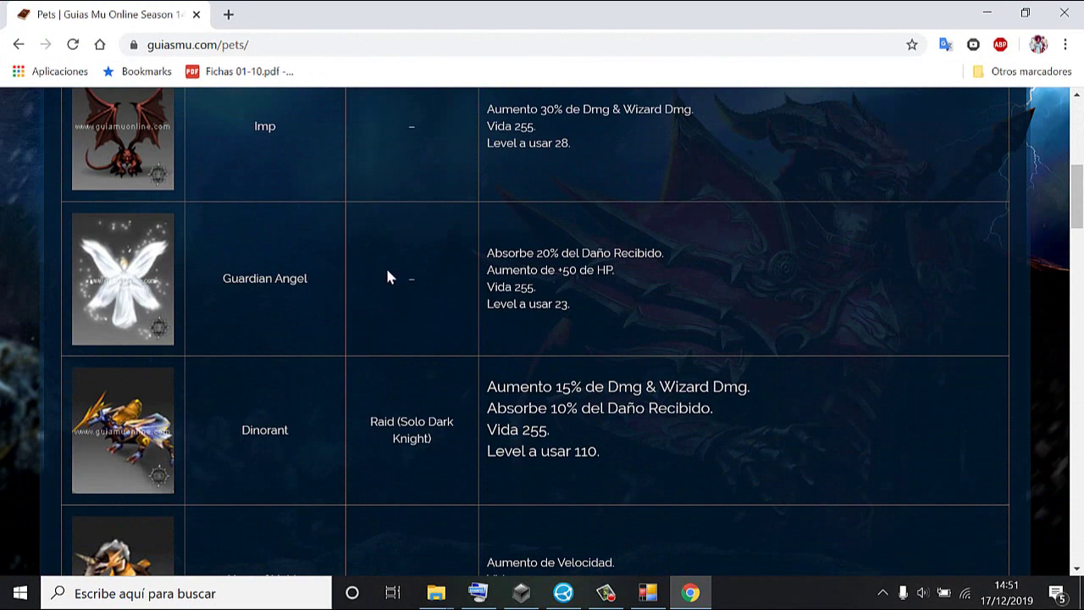
{"action": "left_click_drag", "start_coordinate": [570, 303], "coordinate": [472, 251]}
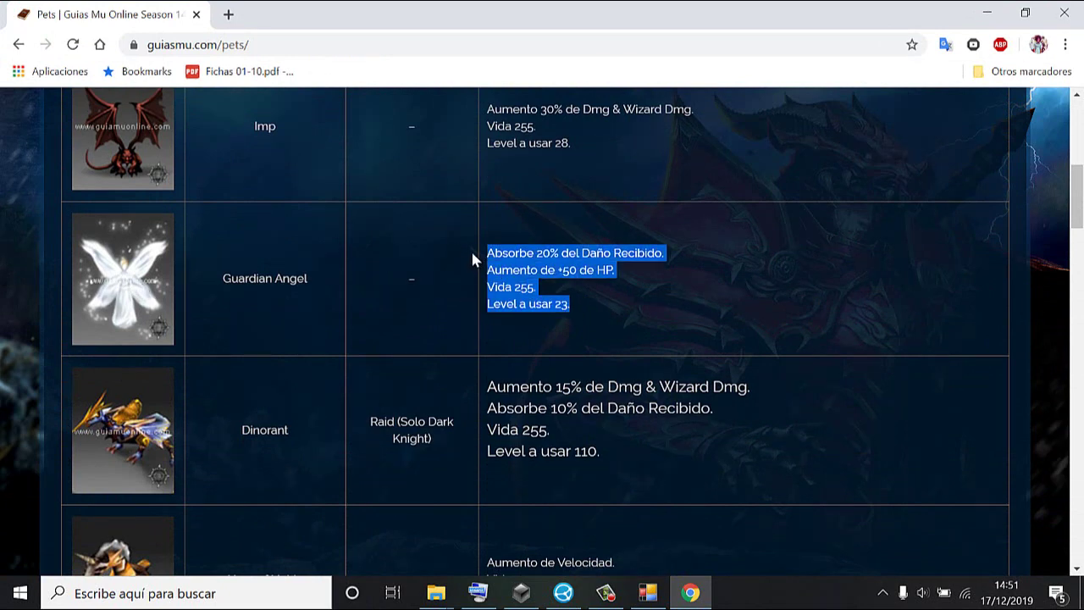
{"action": "right_click", "coordinate": [555, 270]}
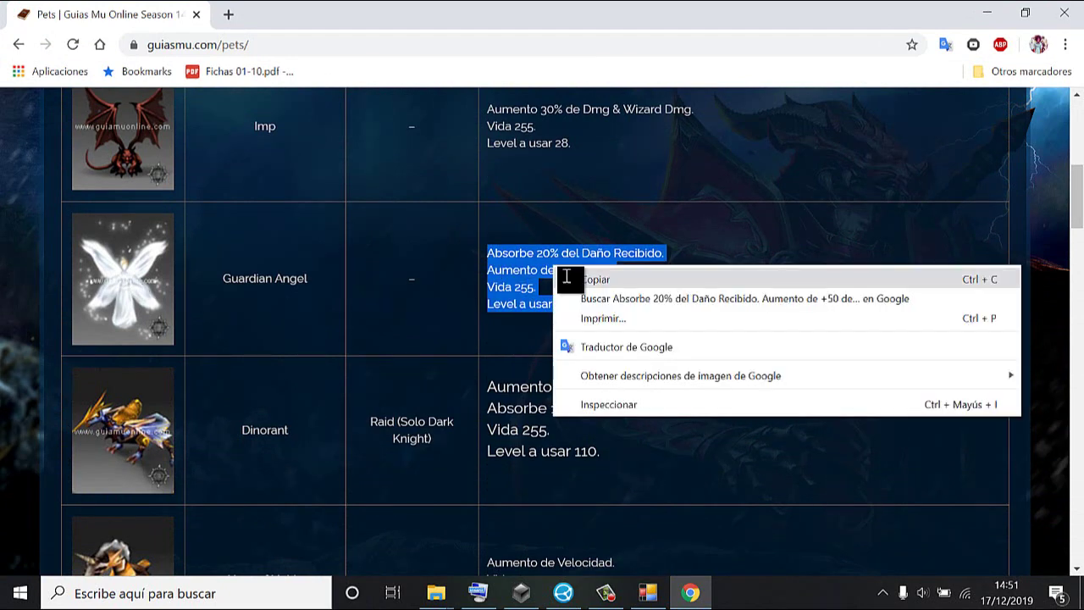
{"action": "left_click", "coordinate": [570, 278]}
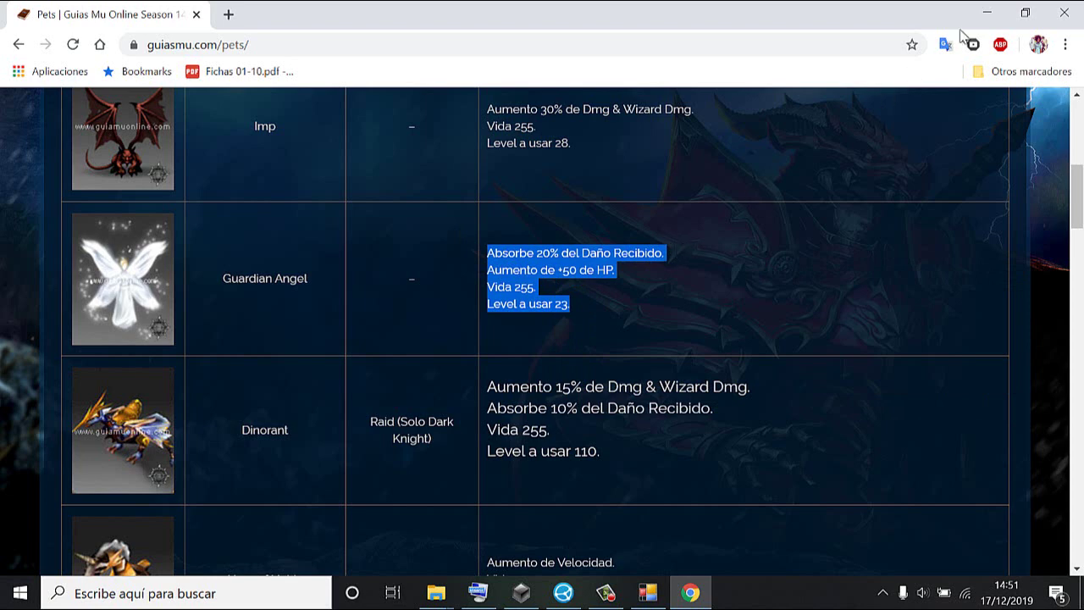
- Back in CashShop Editor, replace the description with the copied text without leading blanks, and add the Guardian Angel to the W Coin (C) Pets category
{"action": "left_click", "coordinate": [991, 19]}
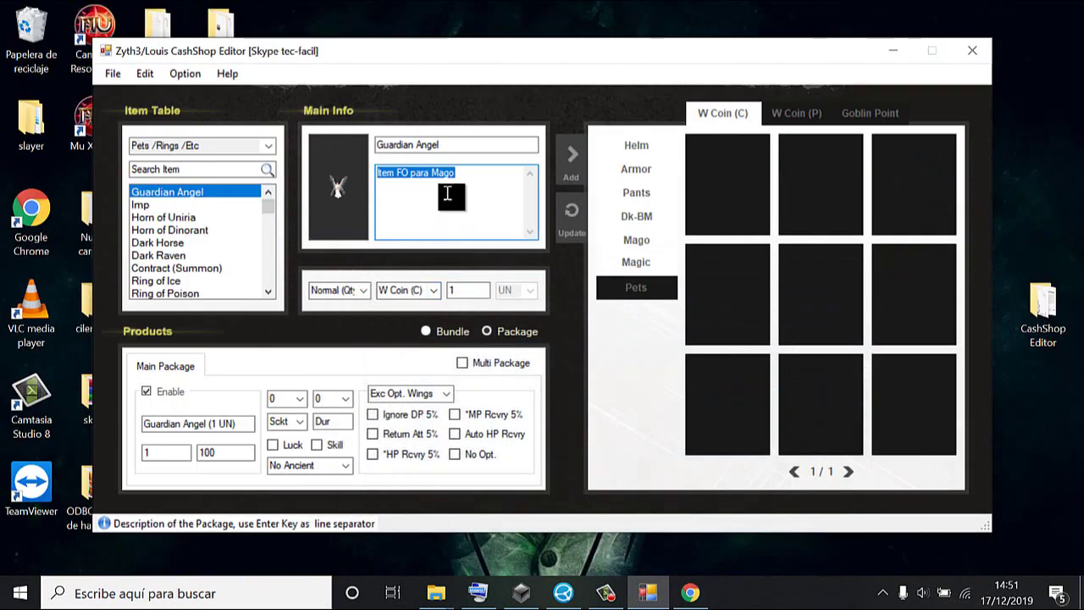
{"action": "key", "text": "ctrl+v"}
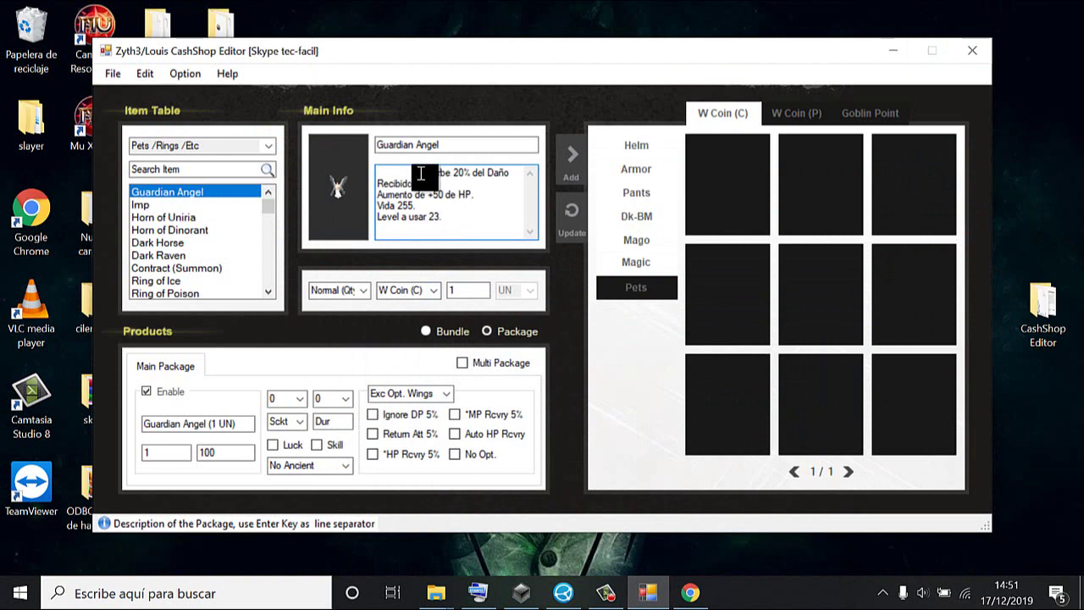
{"action": "key", "text": "Delete"}
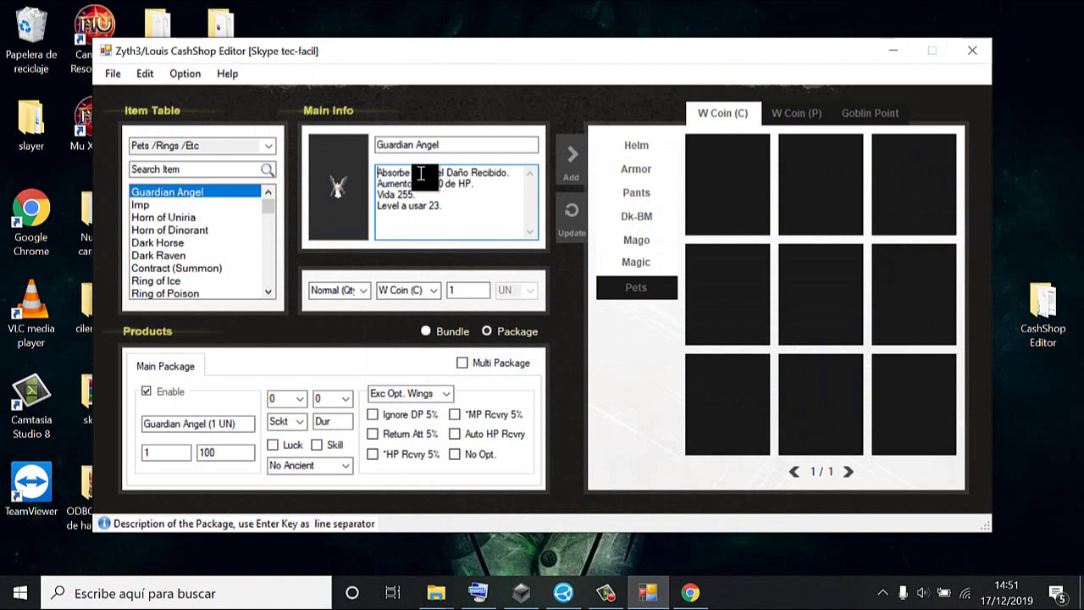
{"action": "left_click", "coordinate": [574, 155]}
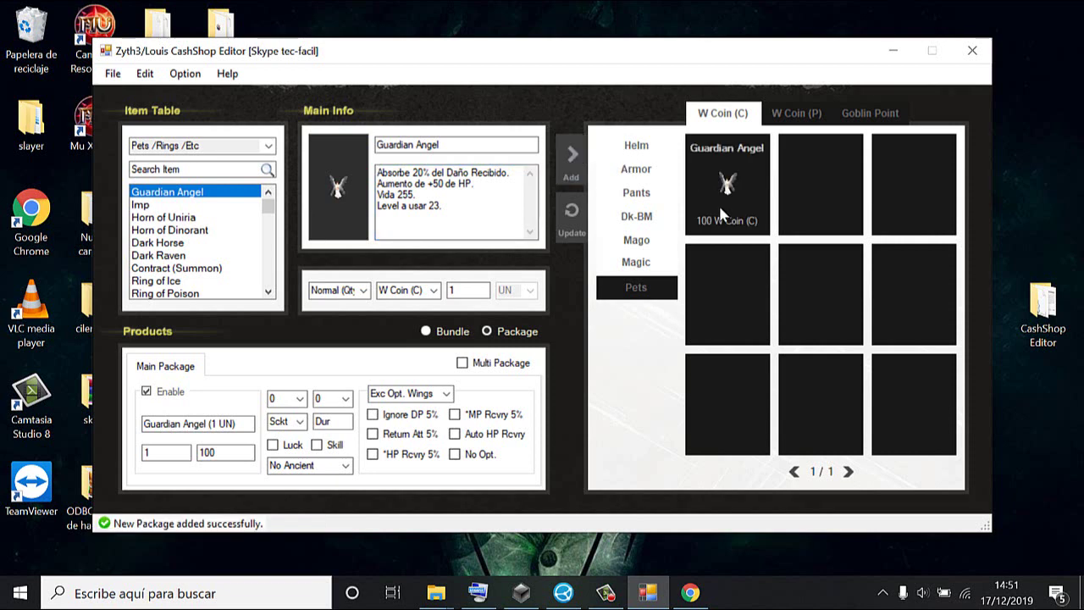
- Set the Guardian Angel's pack type to Expire Pet (Duration) with days as the unit
{"action": "left_click", "coordinate": [434, 291]}
{"action": "left_click", "coordinate": [433, 293]}
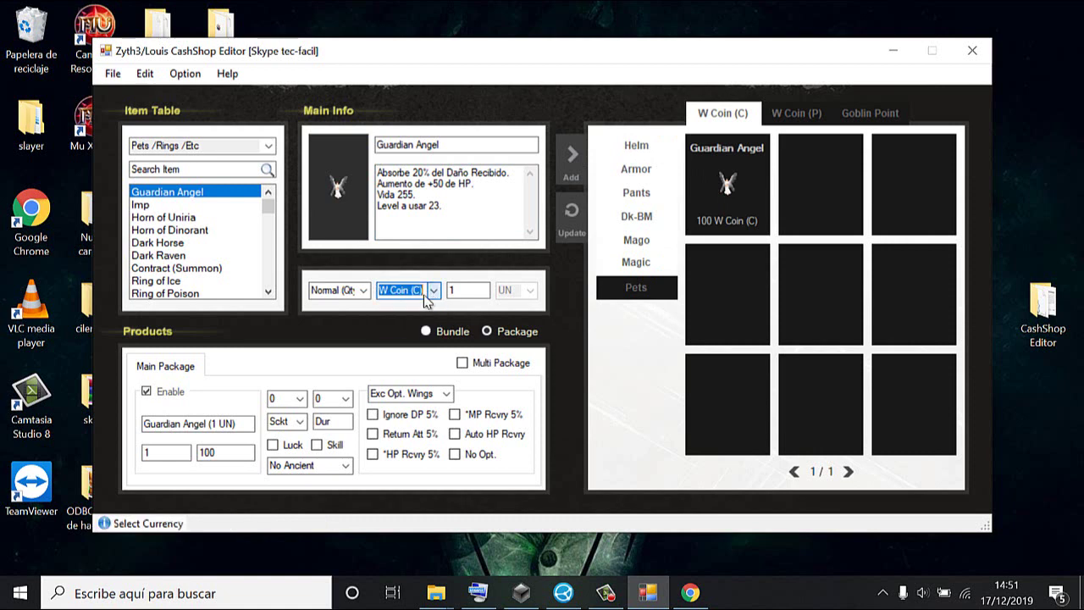
{"action": "left_click", "coordinate": [363, 291]}
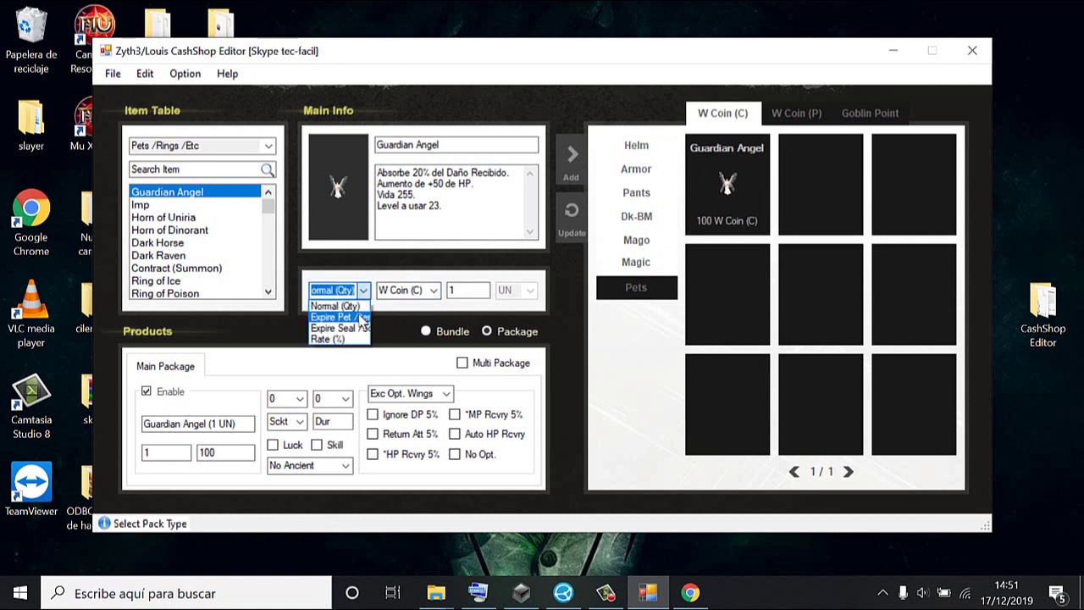
{"action": "left_click", "coordinate": [361, 317]}
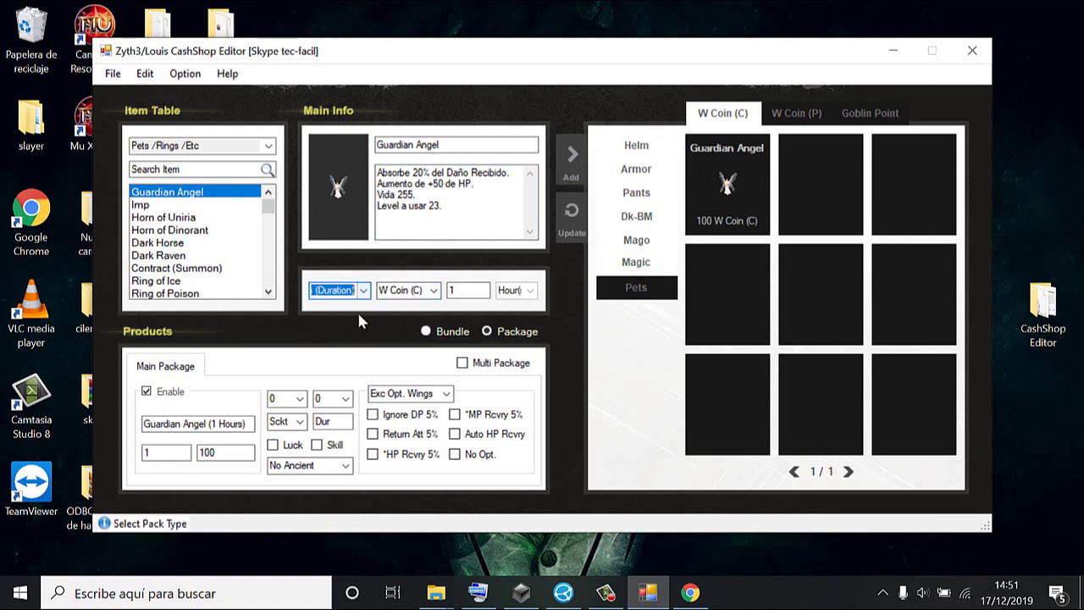
{"action": "left_click", "coordinate": [530, 290]}
{"action": "left_click", "coordinate": [512, 329]}
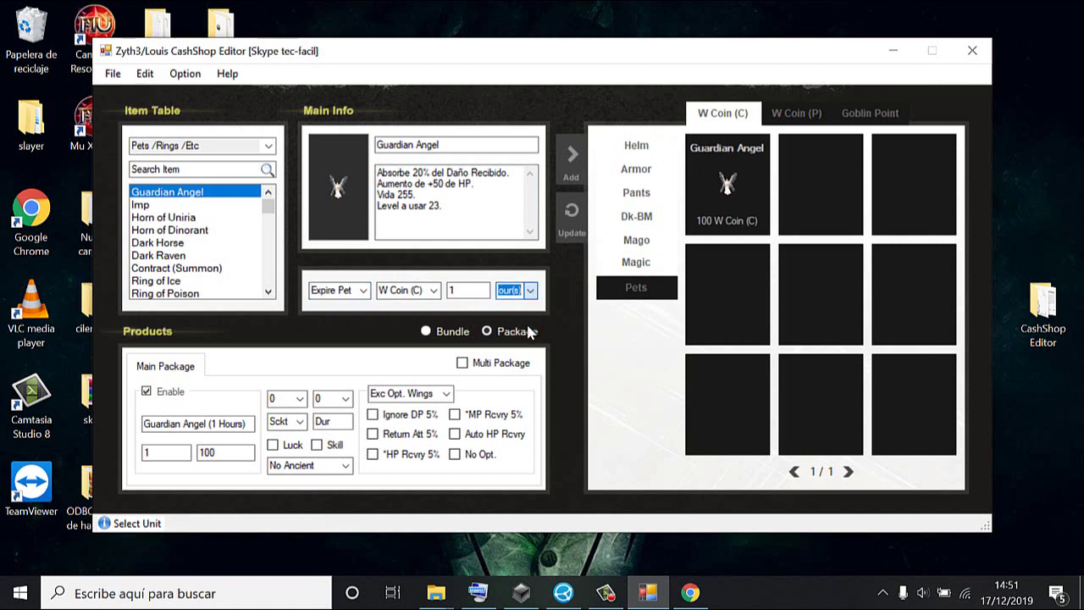
- Set the duration to 10 days and the price to 1000, and add this Guardian Angel package to the shop
{"action": "left_click", "coordinate": [474, 290]}
{"action": "type", "text": "0"}
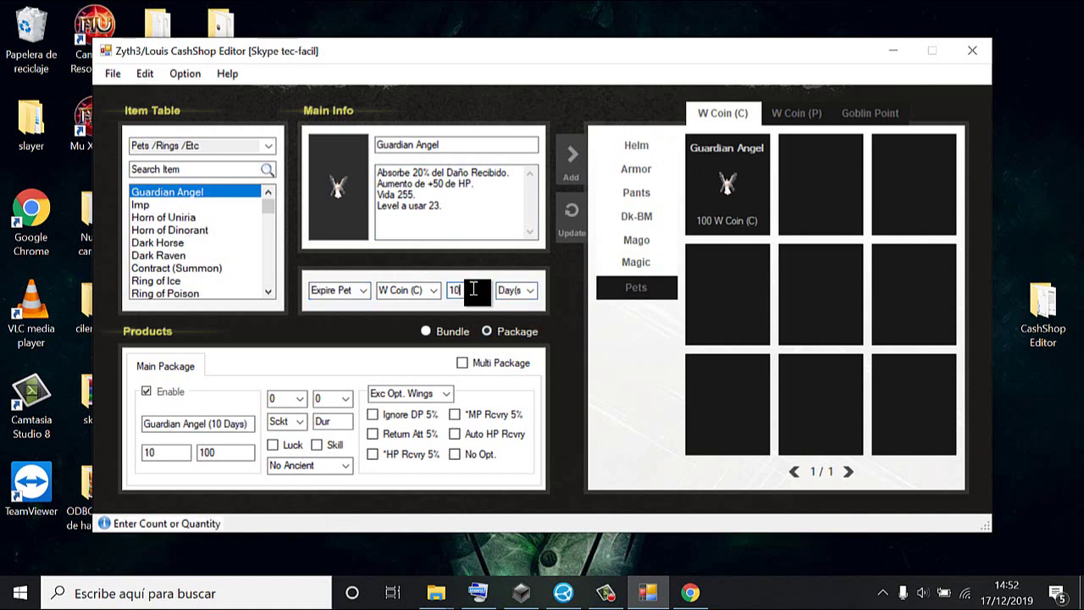
{"action": "left_click", "coordinate": [253, 446]}
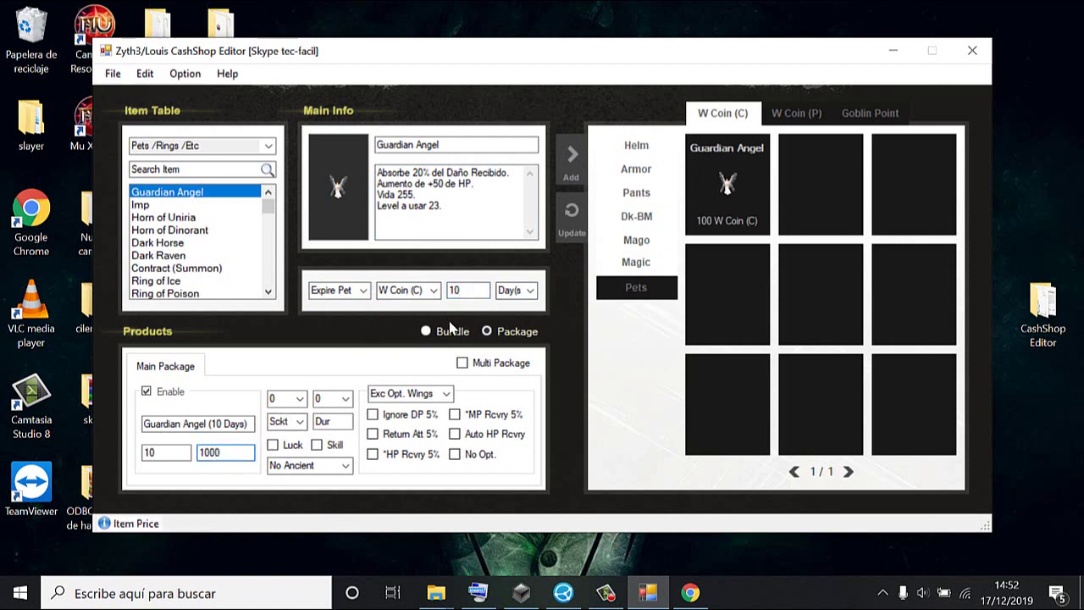
{"action": "left_click", "coordinate": [572, 156]}
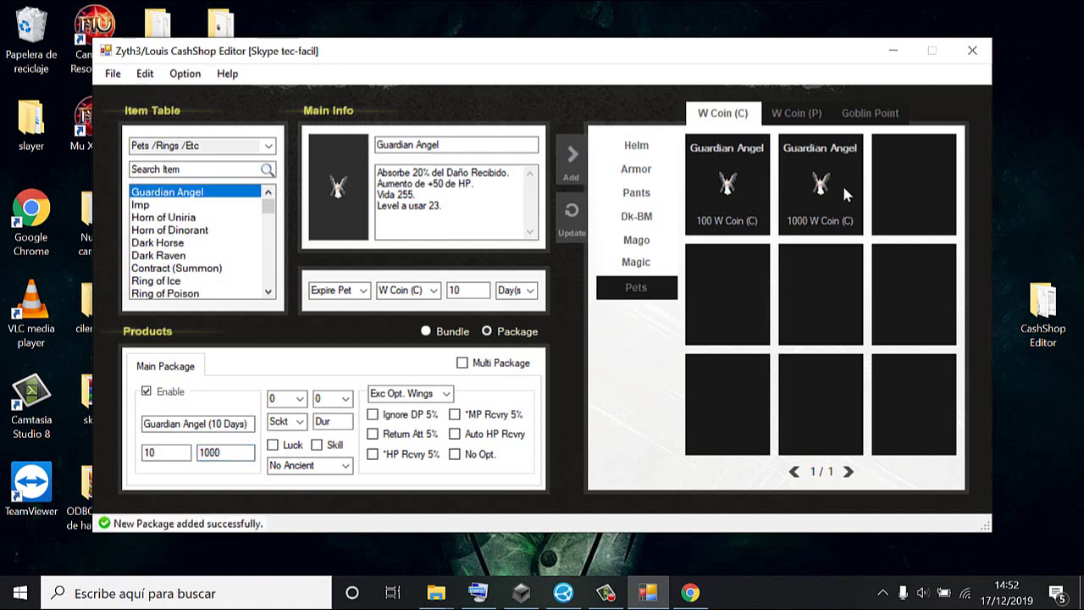
- Add a new category named Pets to the W Coin (P) shop
{"action": "left_click", "coordinate": [796, 113]}
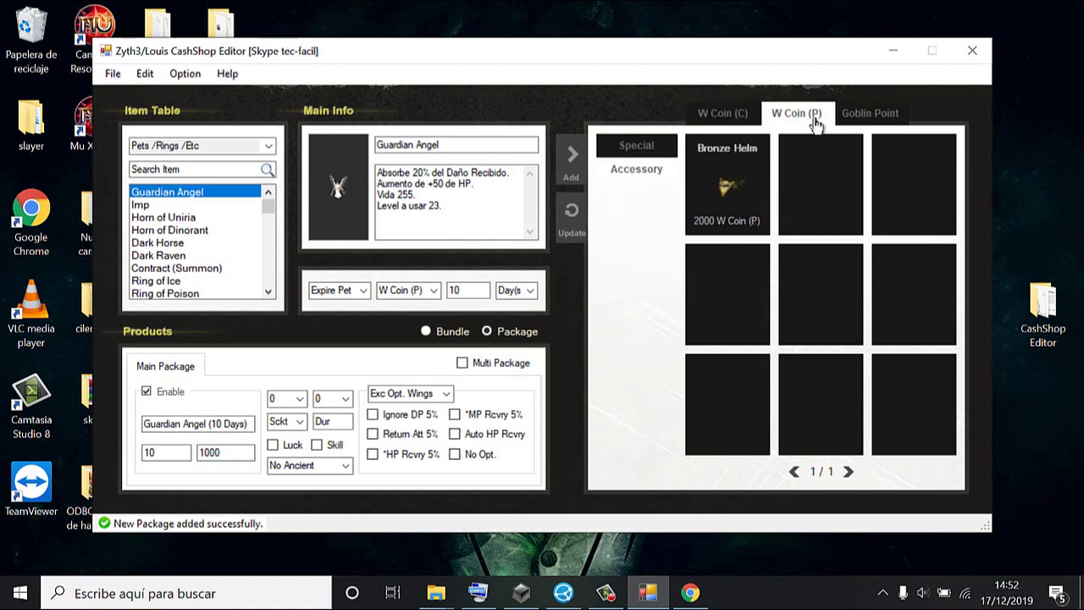
{"action": "right_click", "coordinate": [633, 246]}
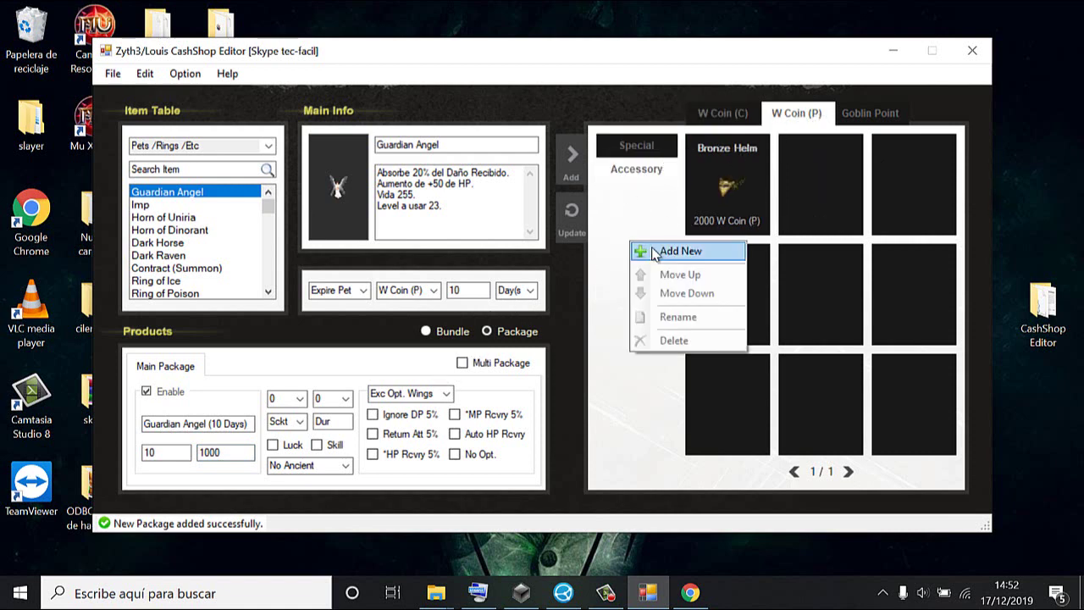
{"action": "left_click", "coordinate": [654, 250]}
{"action": "left_click", "coordinate": [657, 193]}
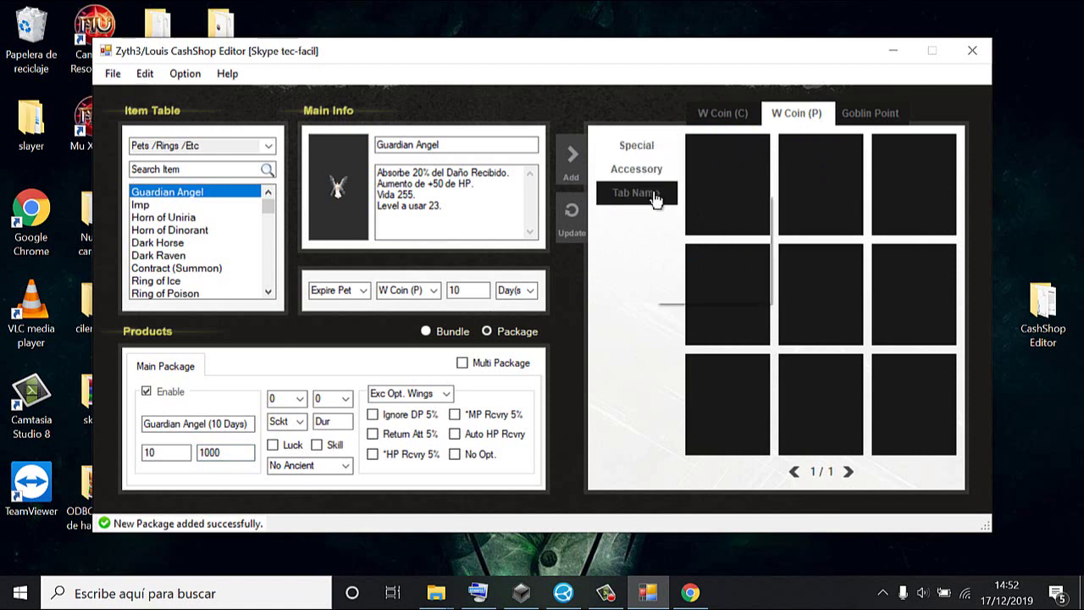
{"action": "right_click", "coordinate": [659, 197]}
{"action": "left_click", "coordinate": [696, 266]}
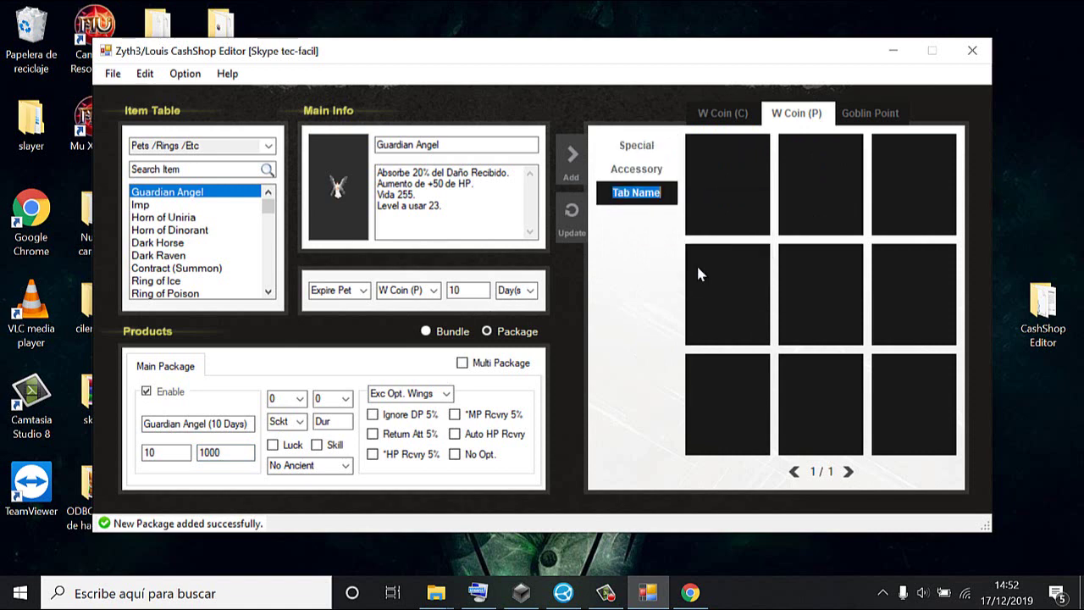
{"action": "type", "text": "Pets"}
{"action": "key", "text": "Return"}
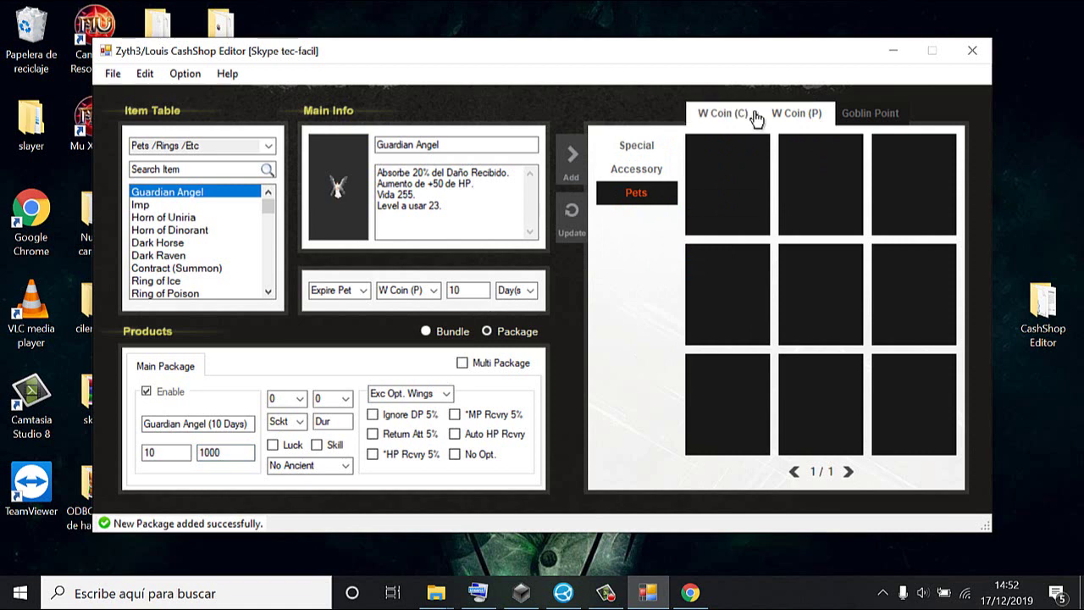
- Check the W Coin (C) shop, and select the Pets category of the W Coin (P) shop
{"action": "left_click", "coordinate": [751, 111]}
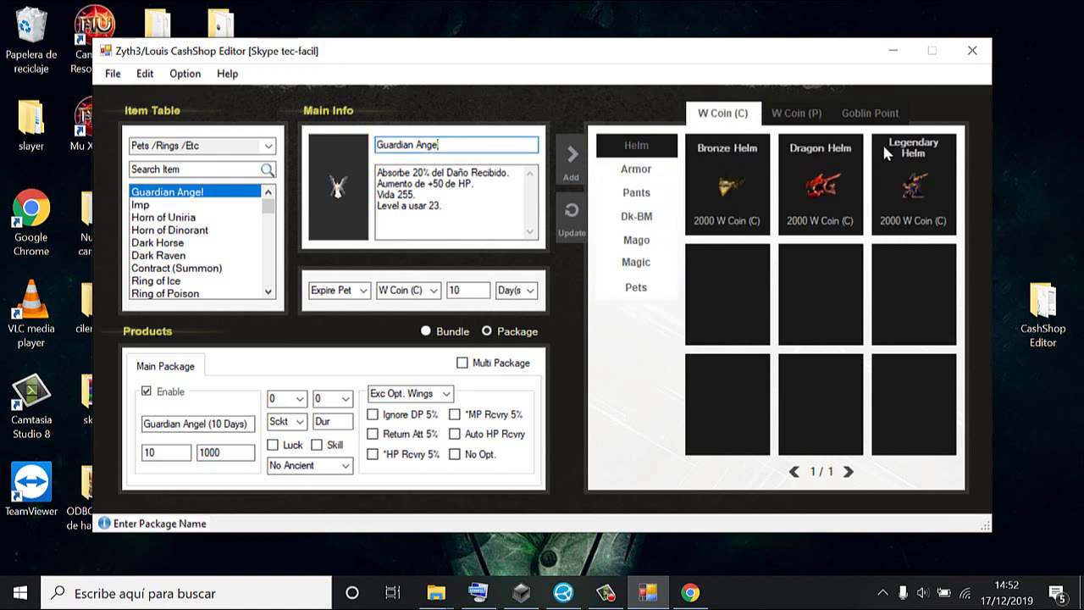
{"action": "left_click", "coordinate": [813, 113]}
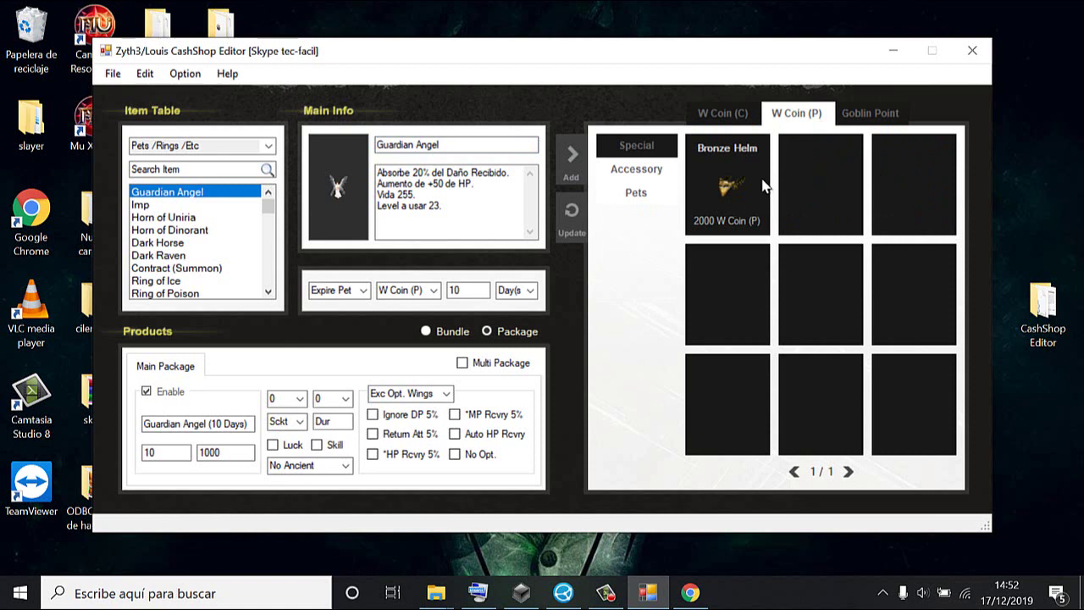
{"action": "left_click", "coordinate": [719, 113]}
{"action": "left_click", "coordinate": [791, 113]}
{"action": "left_click", "coordinate": [644, 194]}
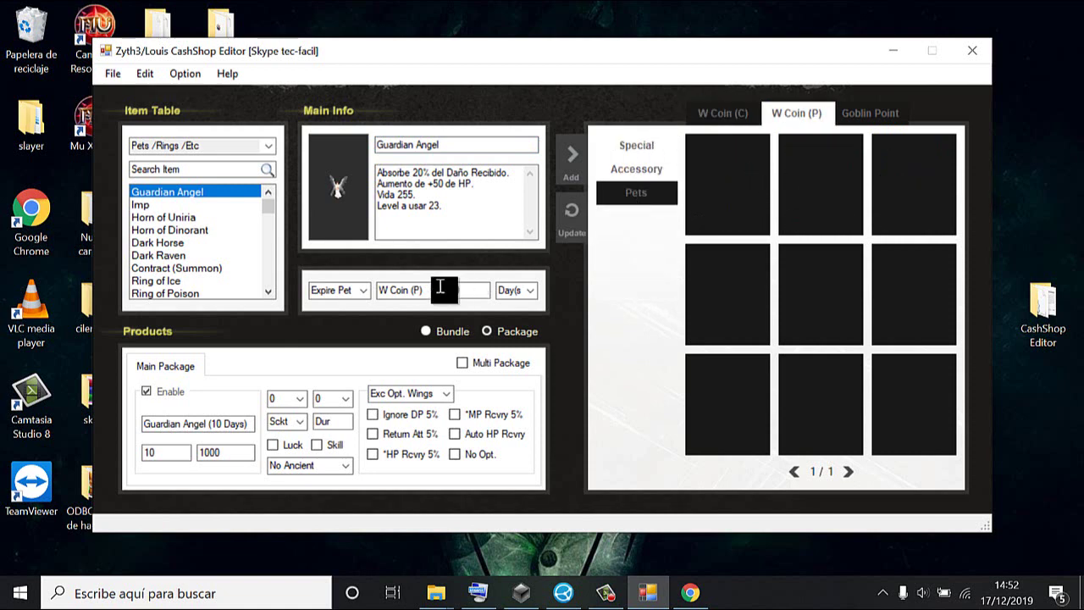
- Keep W Coin (P) as the Guardian Angel's currency and set its pack type to Normal (Qty)
{"action": "left_click", "coordinate": [434, 292]}
{"action": "left_click", "coordinate": [434, 291]}
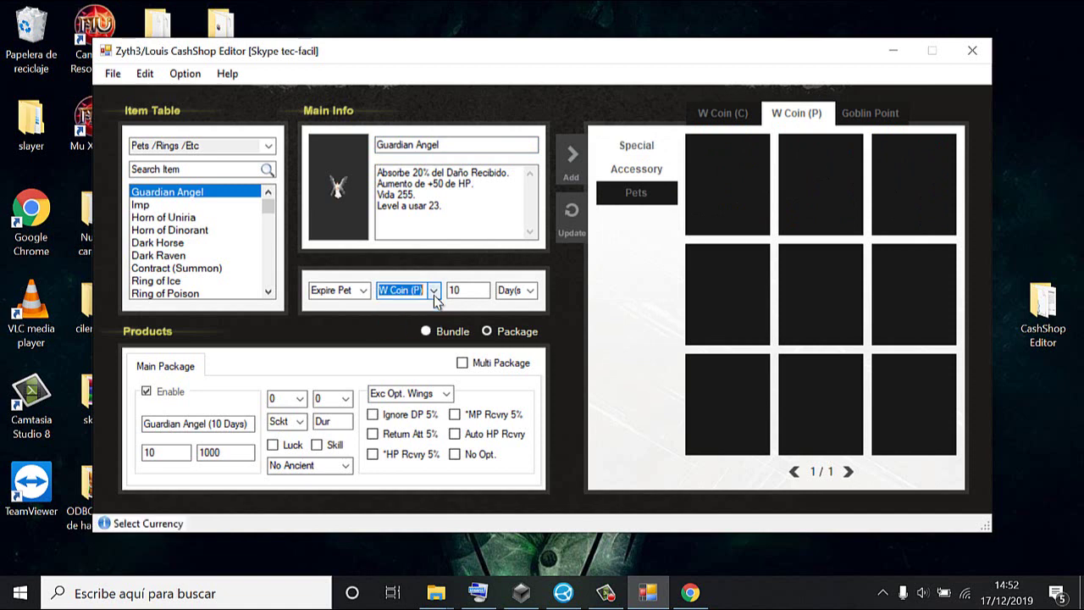
{"action": "left_click", "coordinate": [434, 291]}
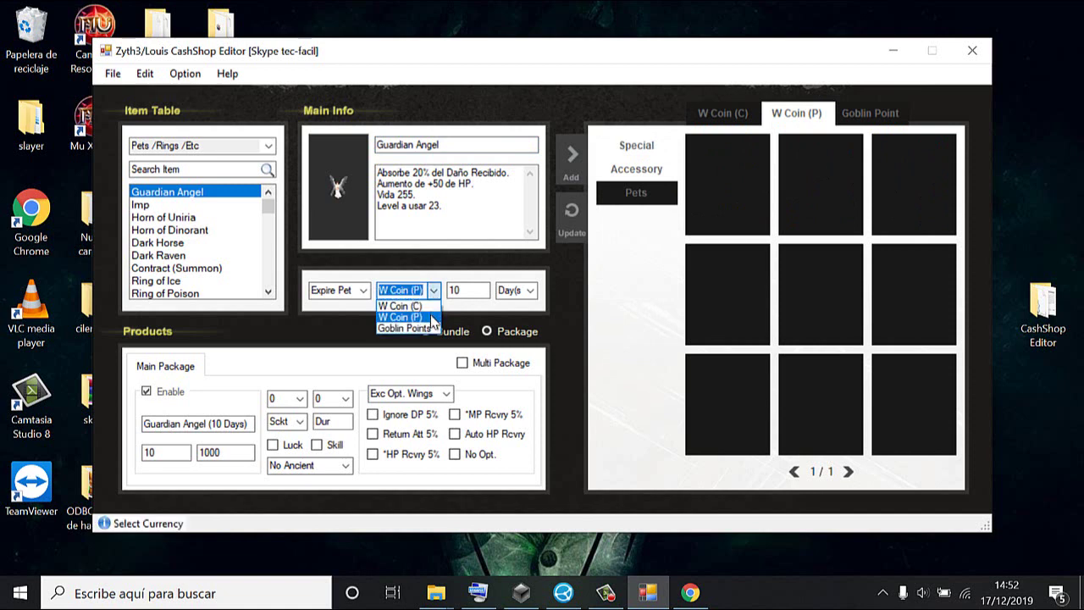
{"action": "left_click", "coordinate": [398, 316]}
{"action": "left_click", "coordinate": [364, 291]}
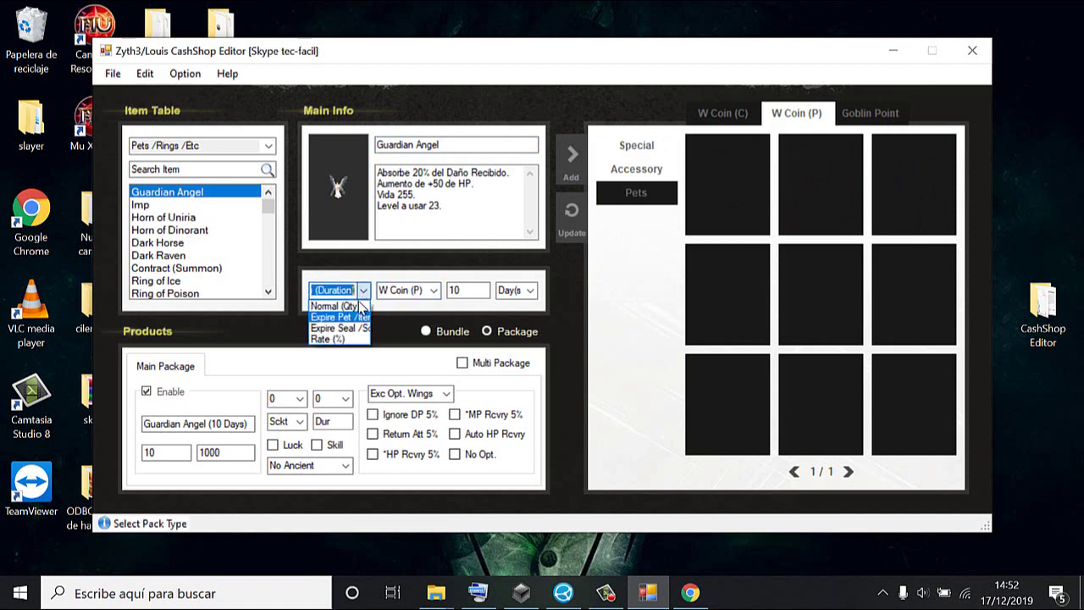
{"action": "left_click", "coordinate": [335, 307]}
- Set the Guardian Angel's quantity to 1 and add the package to the Pets category of the W Coin (P) shop
{"action": "left_click", "coordinate": [471, 290]}
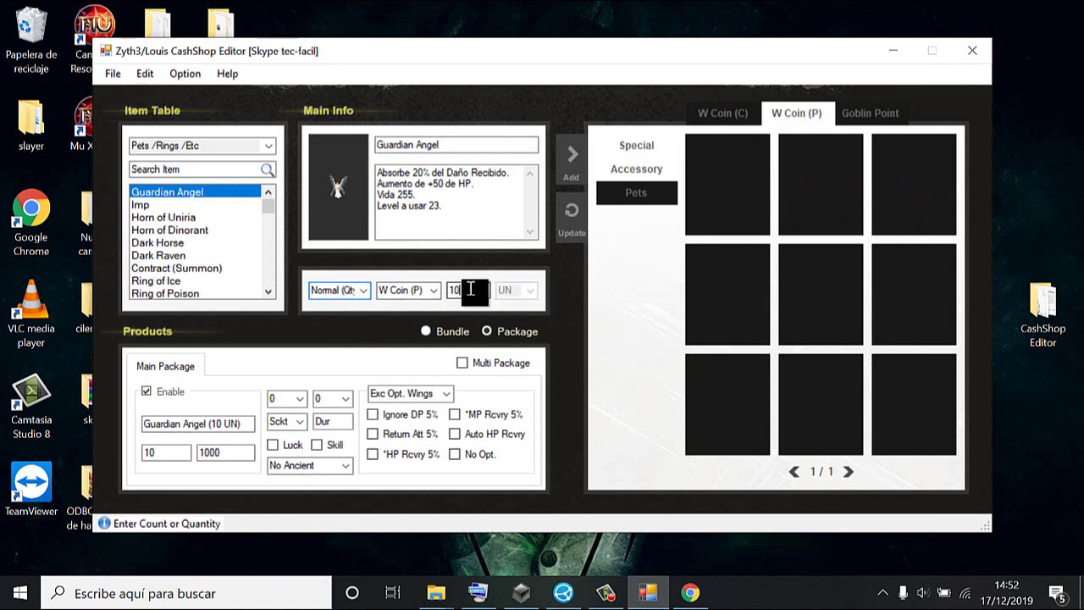
{"action": "key", "text": "BackSpace"}
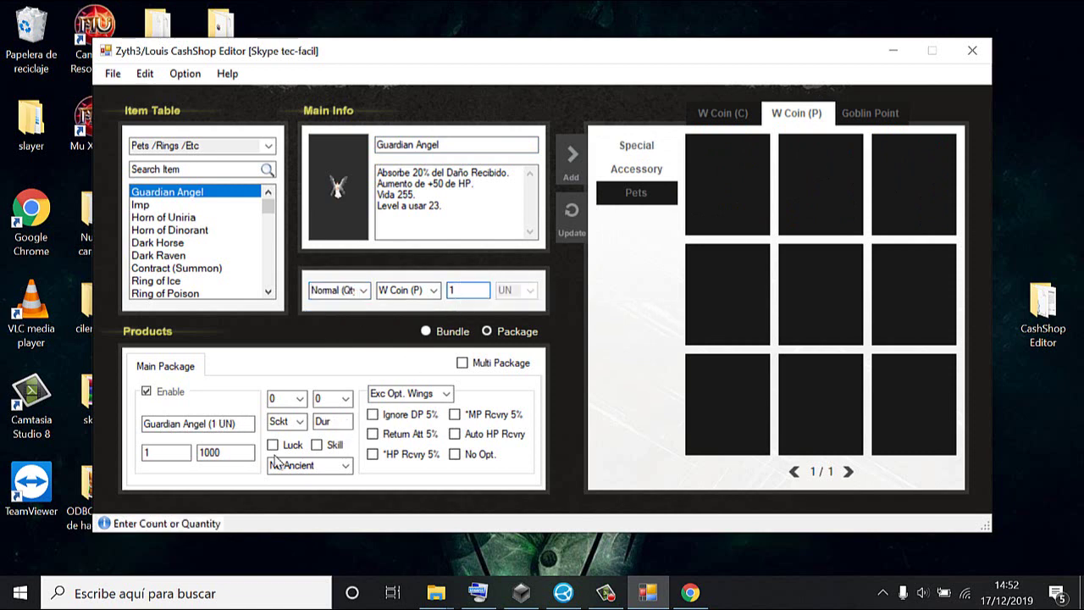
{"action": "left_click", "coordinate": [581, 155]}
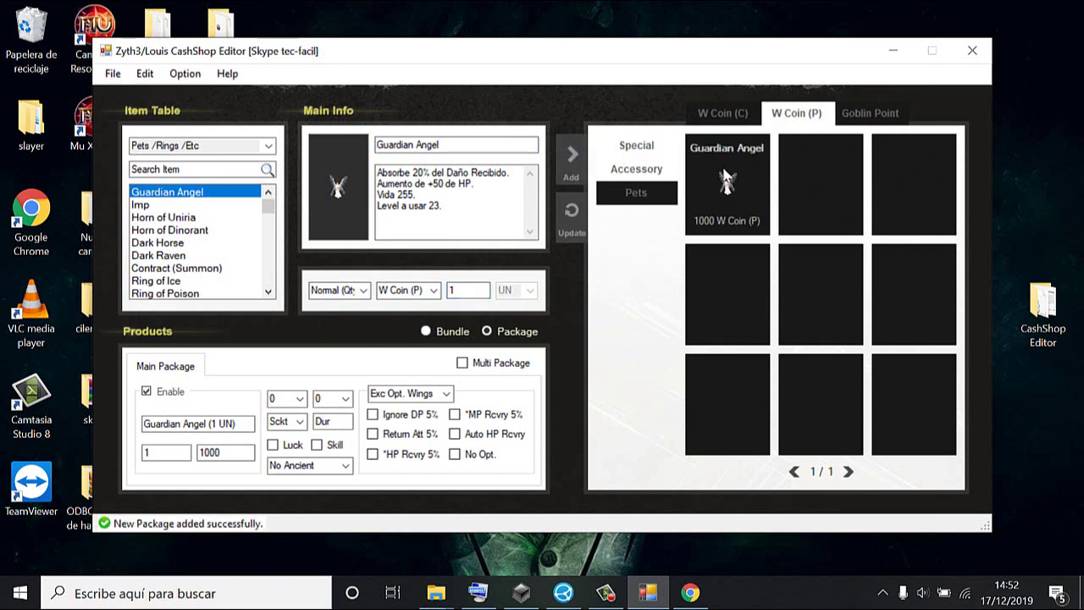
- Return to the W Coin (C) shop and look through the item table's item types
{"action": "left_click", "coordinate": [633, 145]}
{"action": "left_click", "coordinate": [724, 118]}
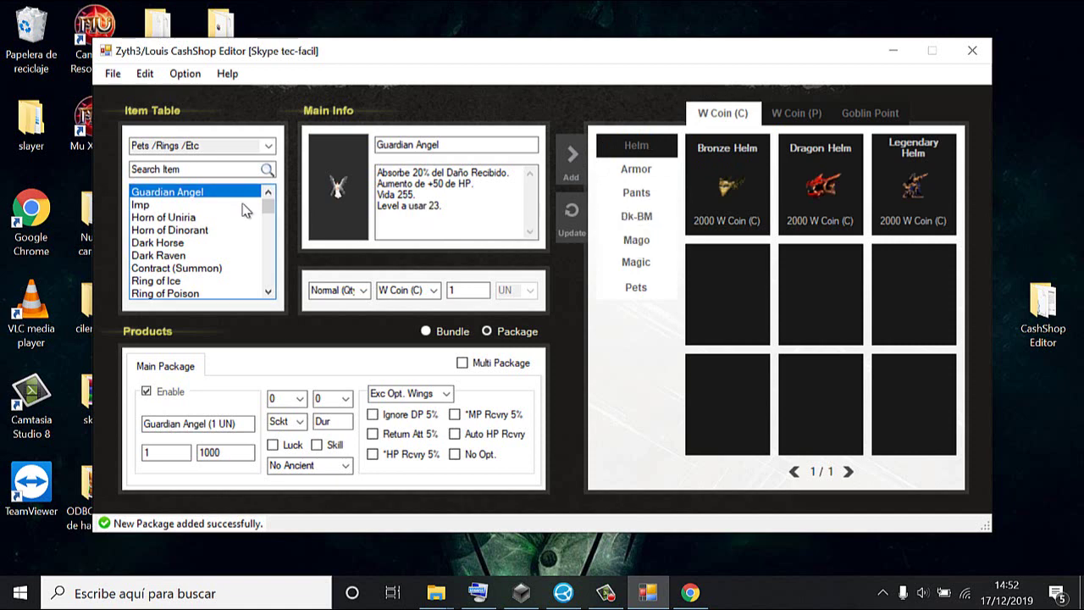
{"action": "mouse_move", "coordinate": [269, 213]}
{"action": "left_mouse_down"}
{"action": "mouse_move", "coordinate": [273, 284]}
{"action": "mouse_move", "coordinate": [261, 196]}
{"action": "left_mouse_up"}
{"action": "left_click", "coordinate": [268, 146]}
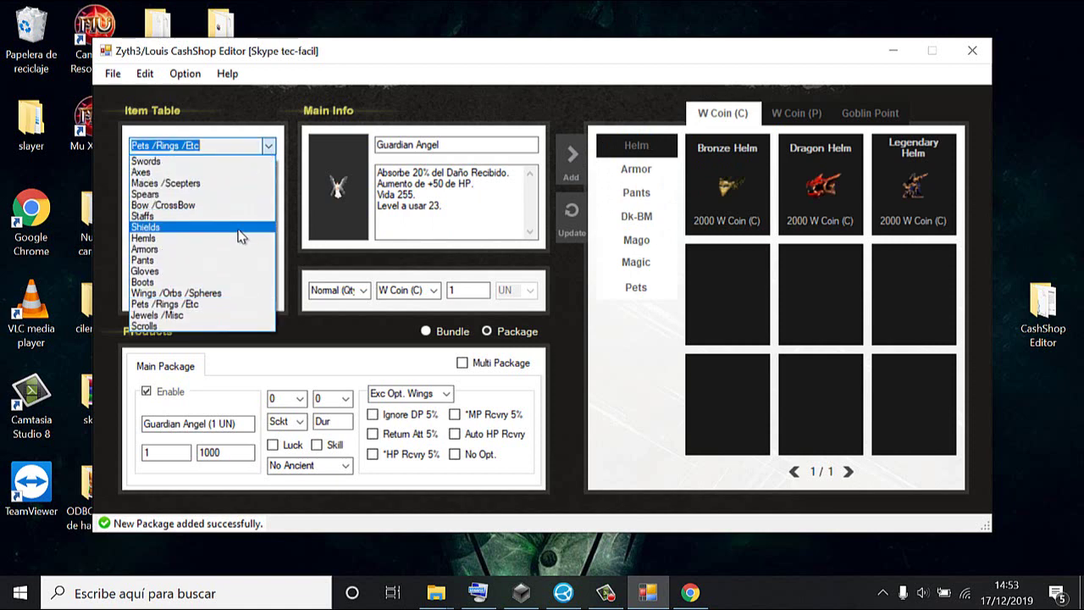
{"action": "left_click", "coordinate": [317, 329]}
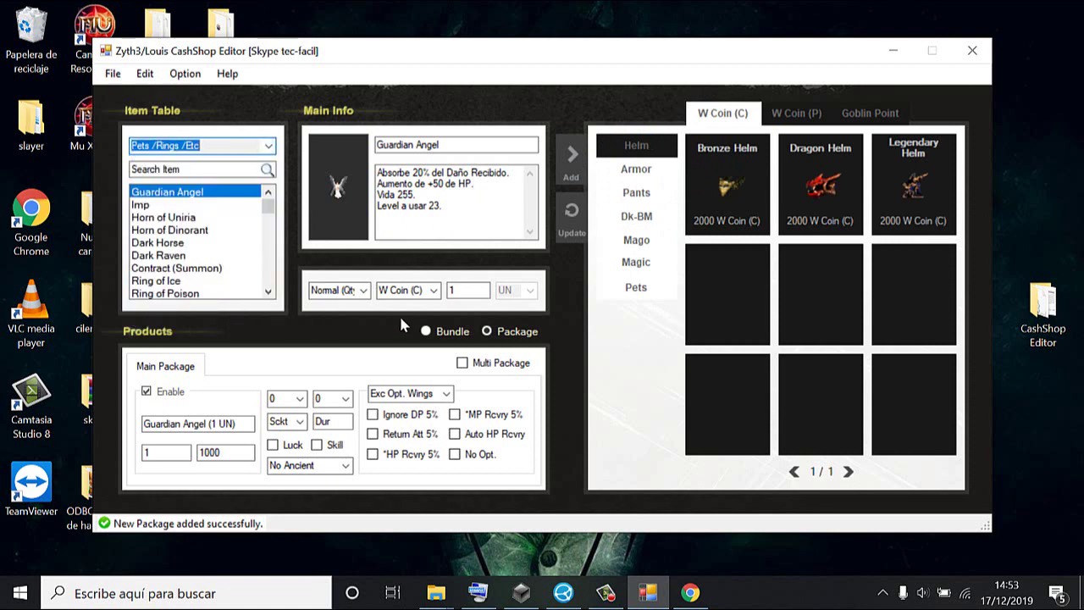
- Start a product bundle named Sets 1 Mago and clear its description
{"action": "left_click", "coordinate": [426, 332]}
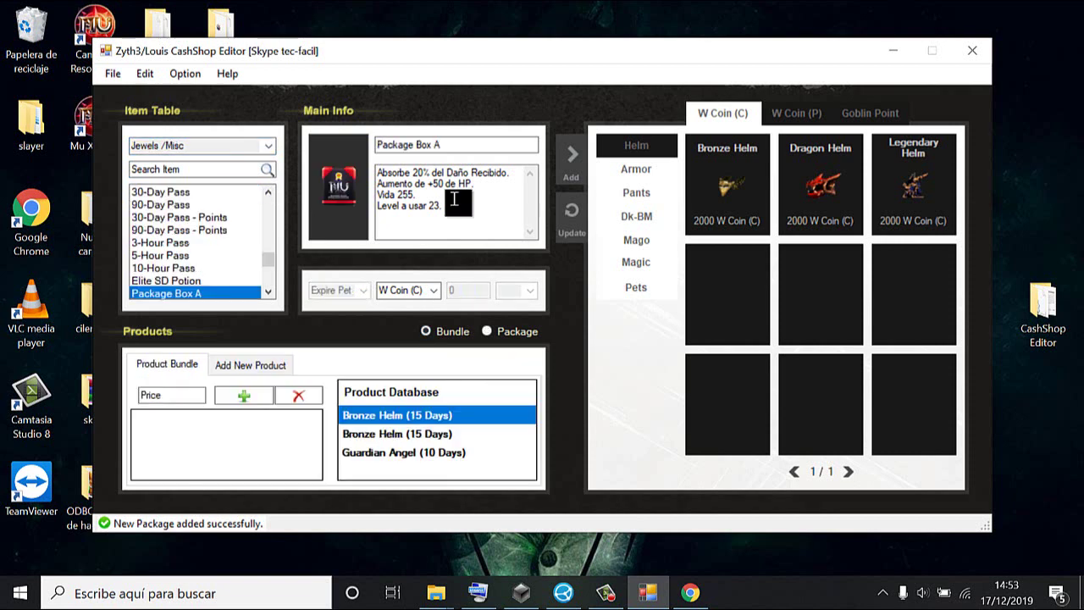
{"action": "left_click_drag", "start_coordinate": [457, 142], "coordinate": [376, 145]}
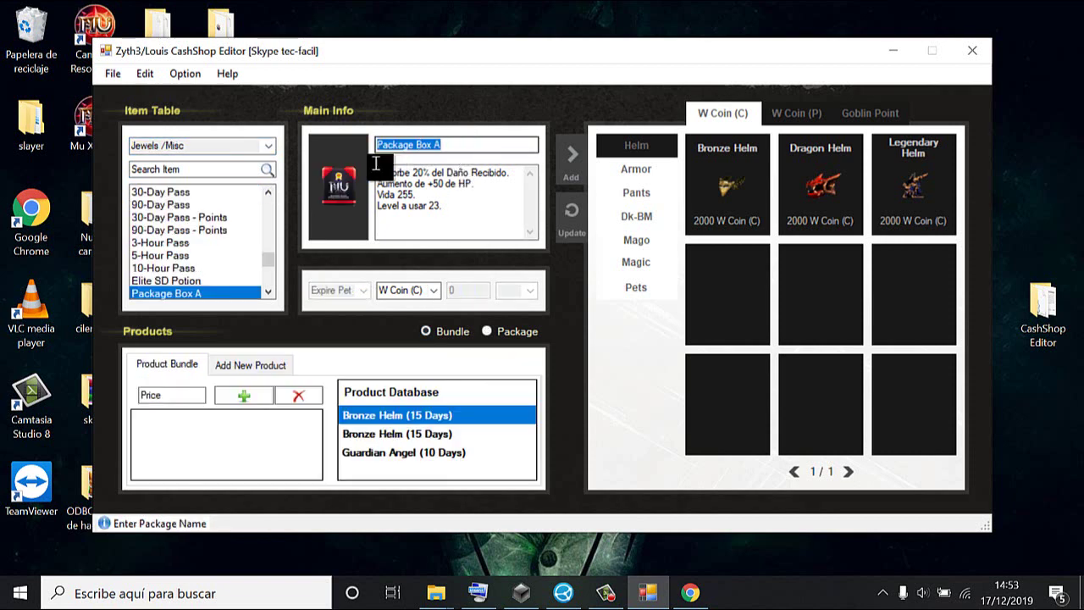
{"action": "key", "text": "BackSpace"}
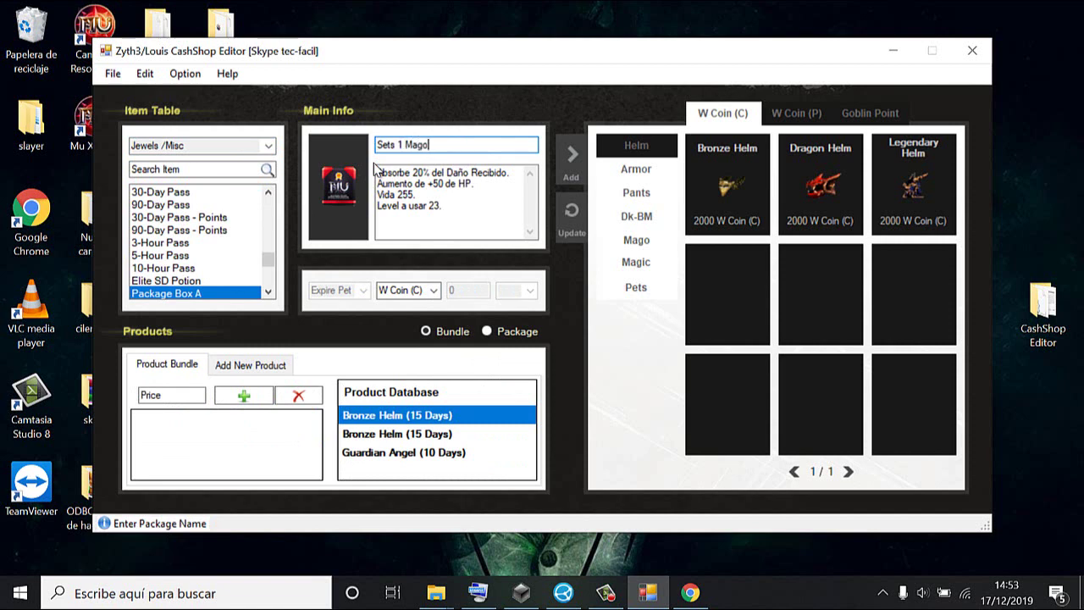
{"action": "left_click_drag", "start_coordinate": [442, 206], "coordinate": [364, 157]}
{"action": "key", "text": "BackSpace"}
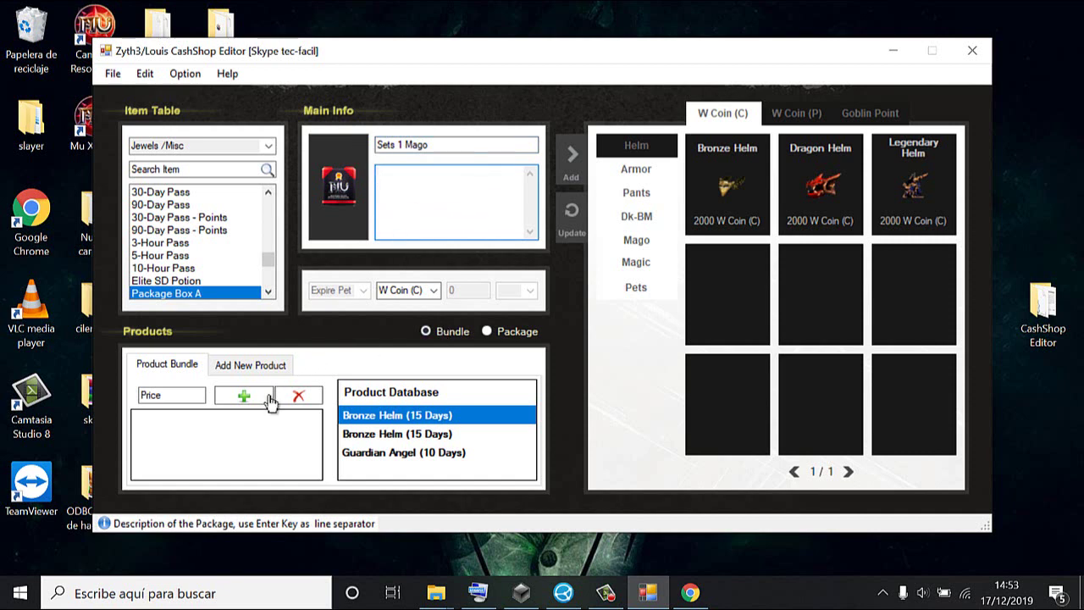
- Try to add Sets 1 Mago as a new product without entering a price
{"action": "left_click", "coordinate": [247, 368]}
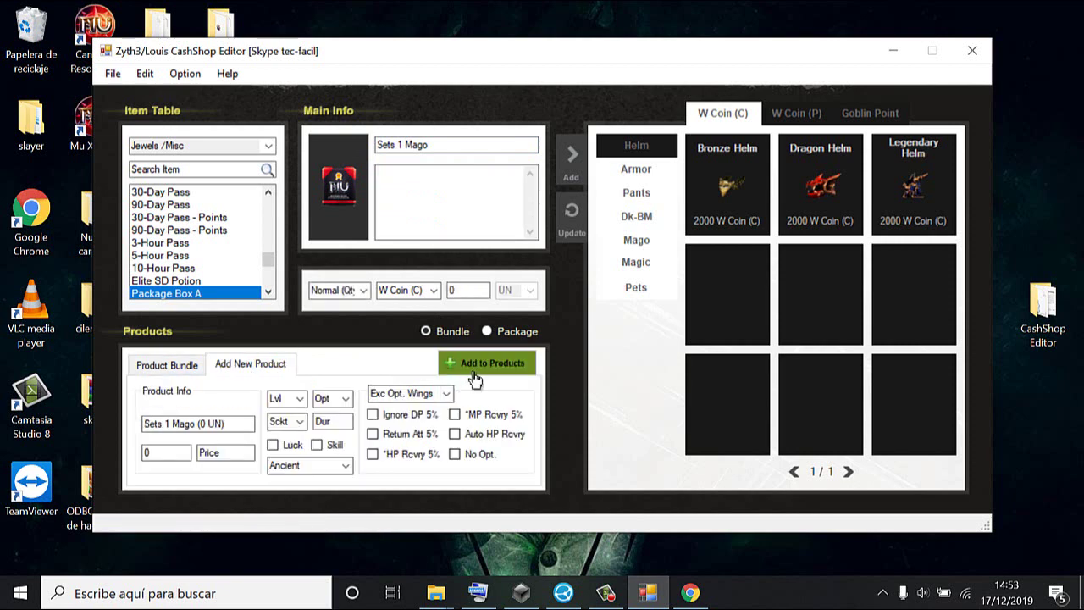
{"action": "left_click", "coordinate": [473, 371]}
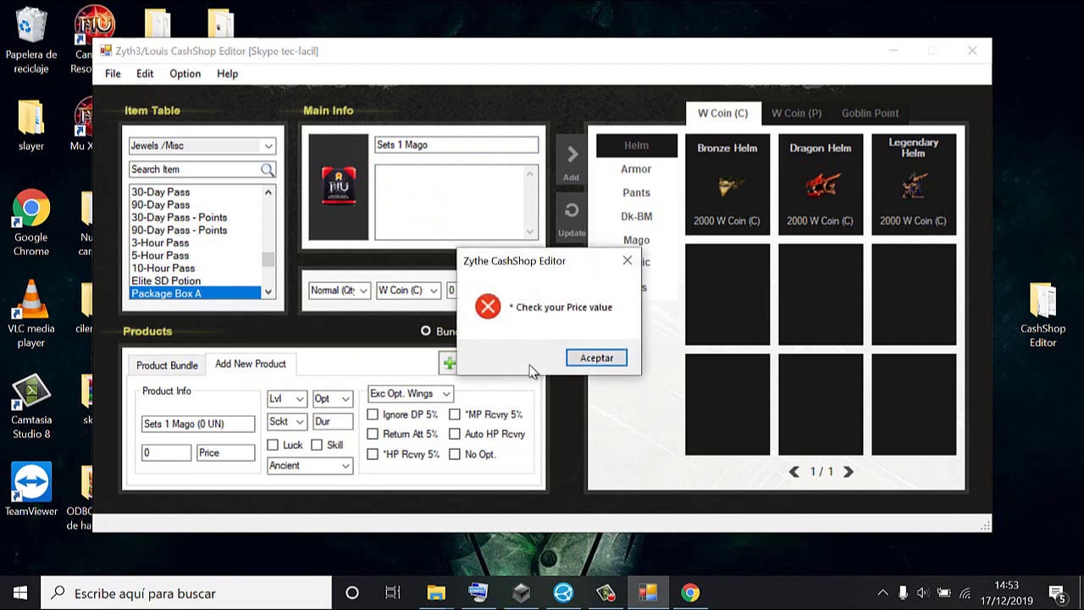
{"action": "left_click", "coordinate": [582, 359]}
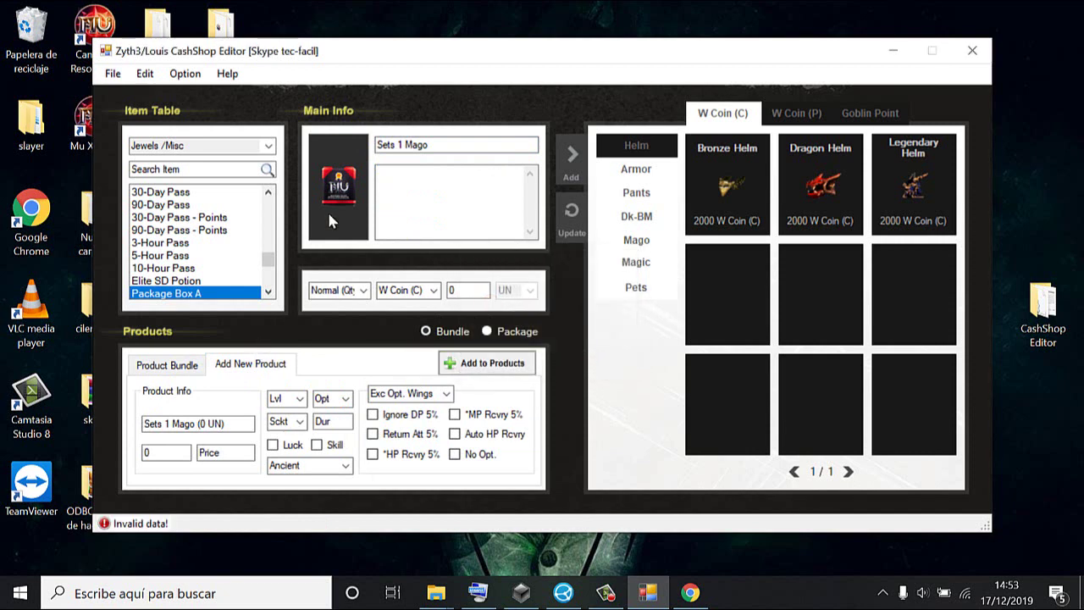
{"action": "left_click_drag", "start_coordinate": [395, 145], "coordinate": [404, 145]}
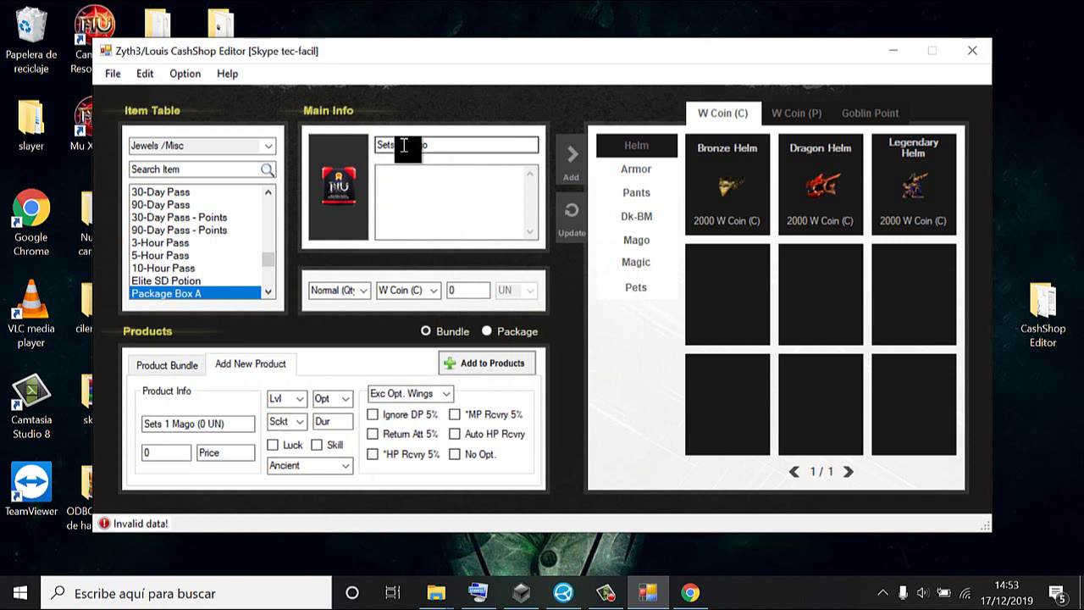
{"action": "left_click", "coordinate": [401, 197]}
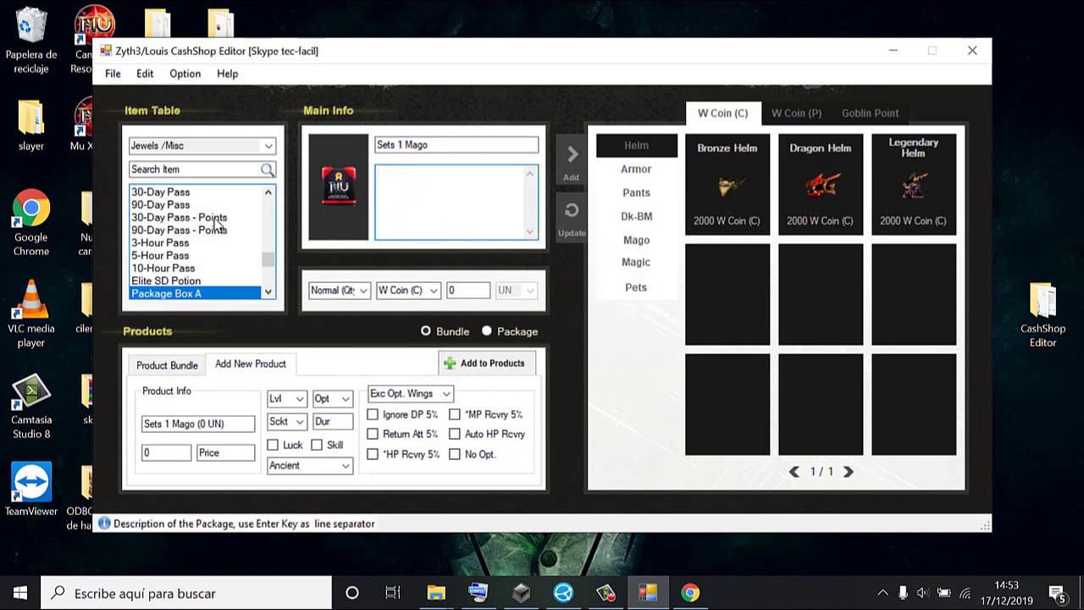
{"action": "left_click_drag", "start_coordinate": [267, 229], "coordinate": [267, 195]}
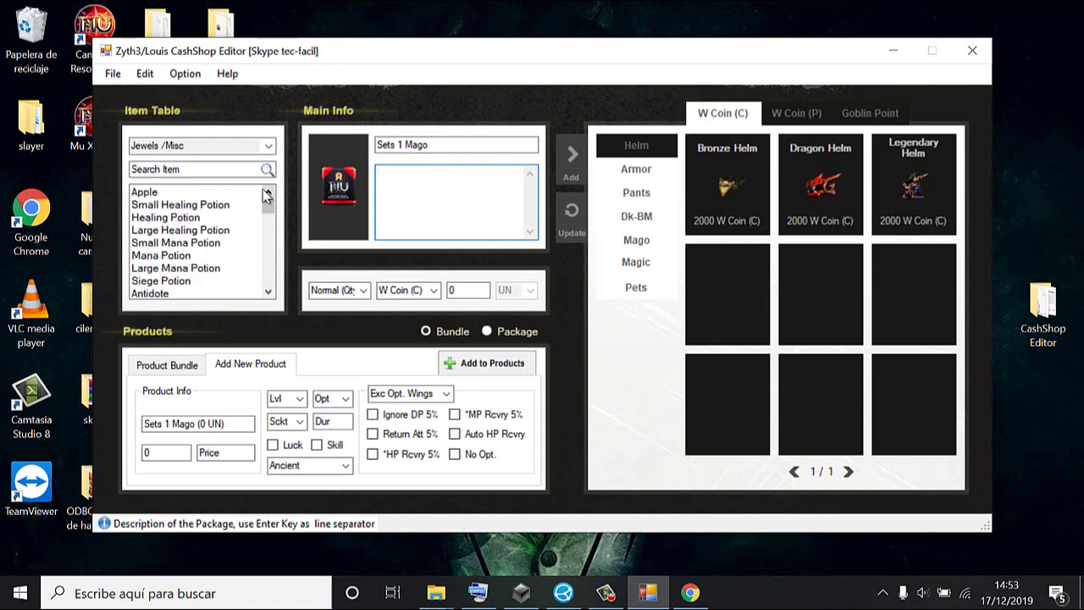
{"action": "left_click", "coordinate": [191, 368]}
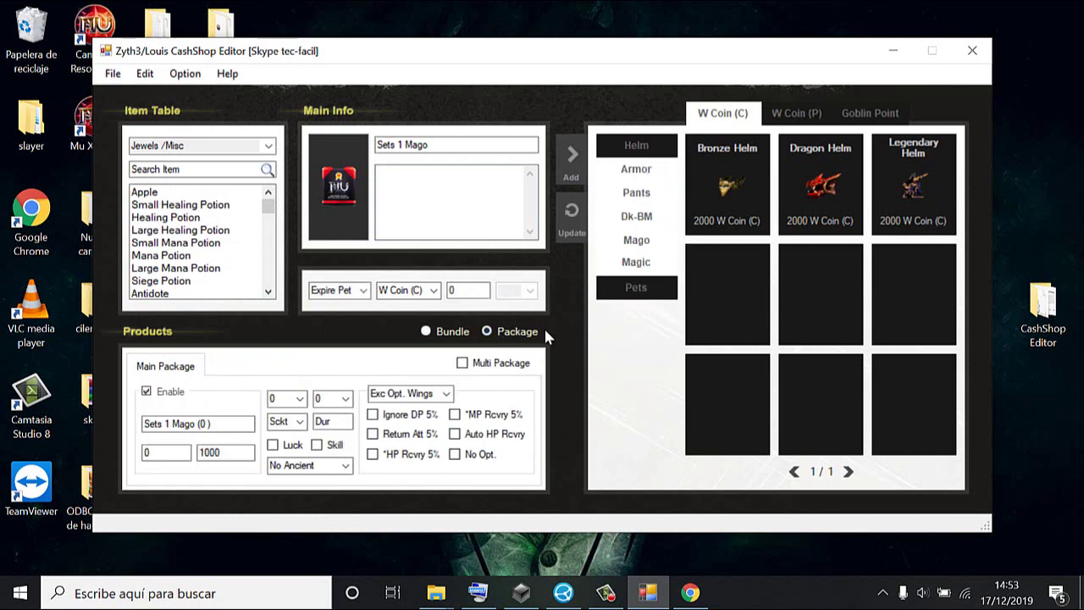
- Go back to bundle mode and choose the Legendary Helm from the helms as a new product
{"action": "left_click", "coordinate": [446, 332]}
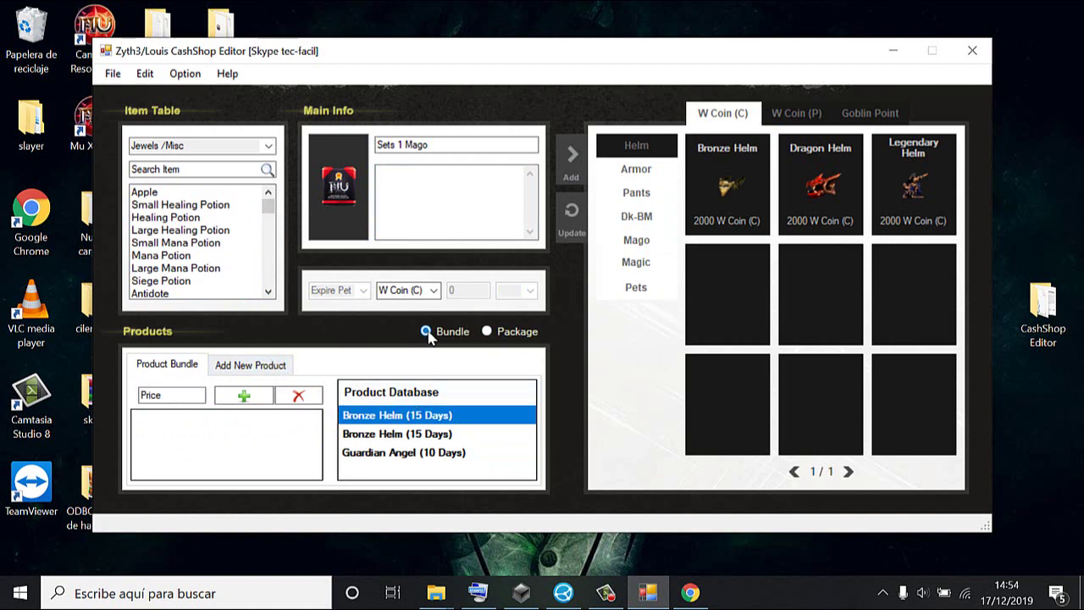
{"action": "left_click", "coordinate": [237, 369]}
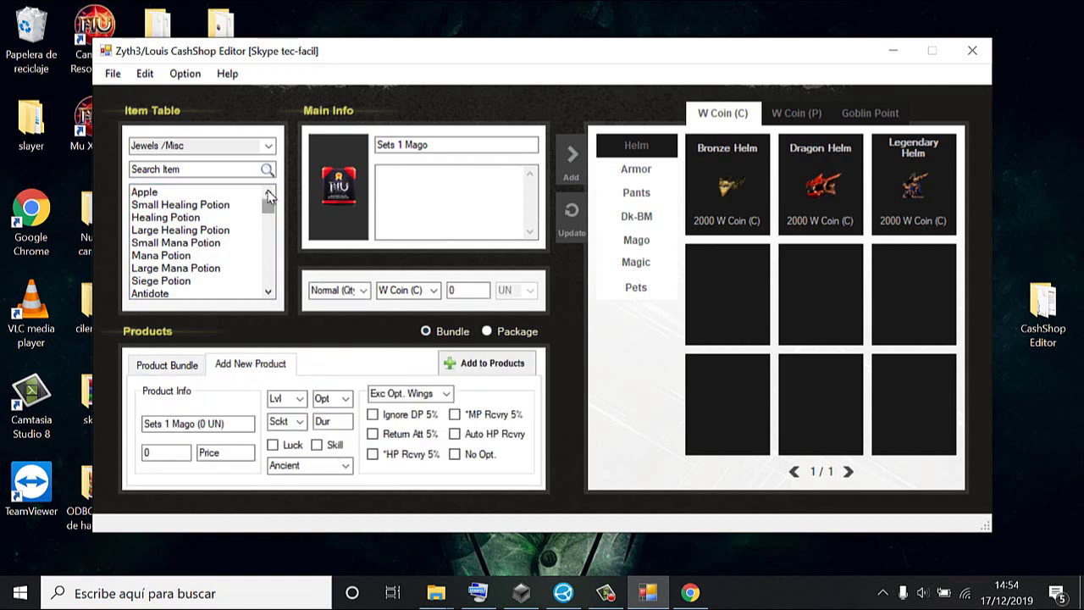
{"action": "left_click", "coordinate": [268, 145]}
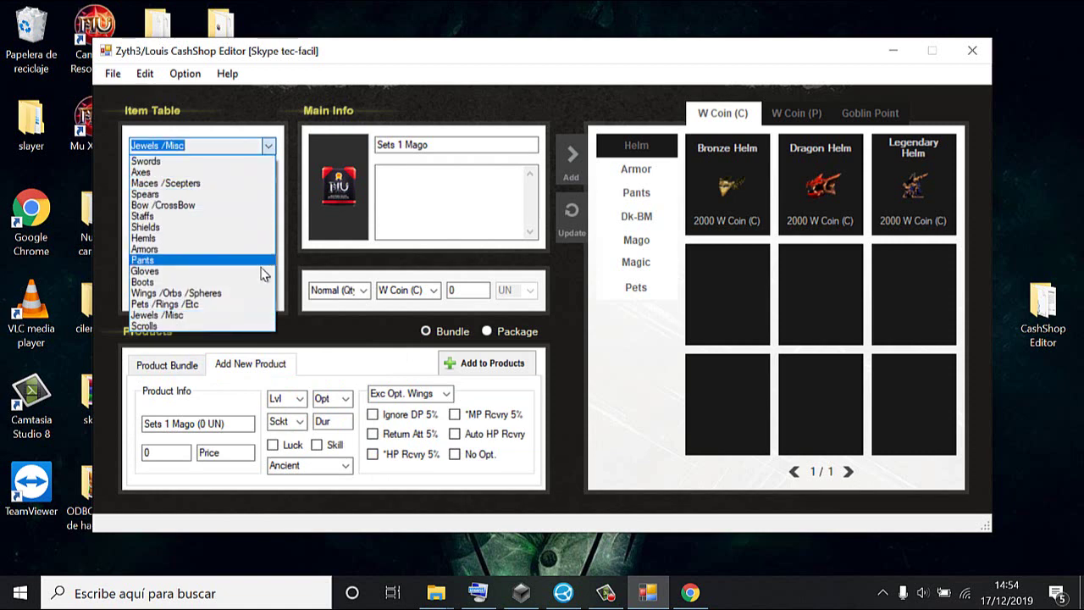
{"action": "left_click", "coordinate": [265, 240]}
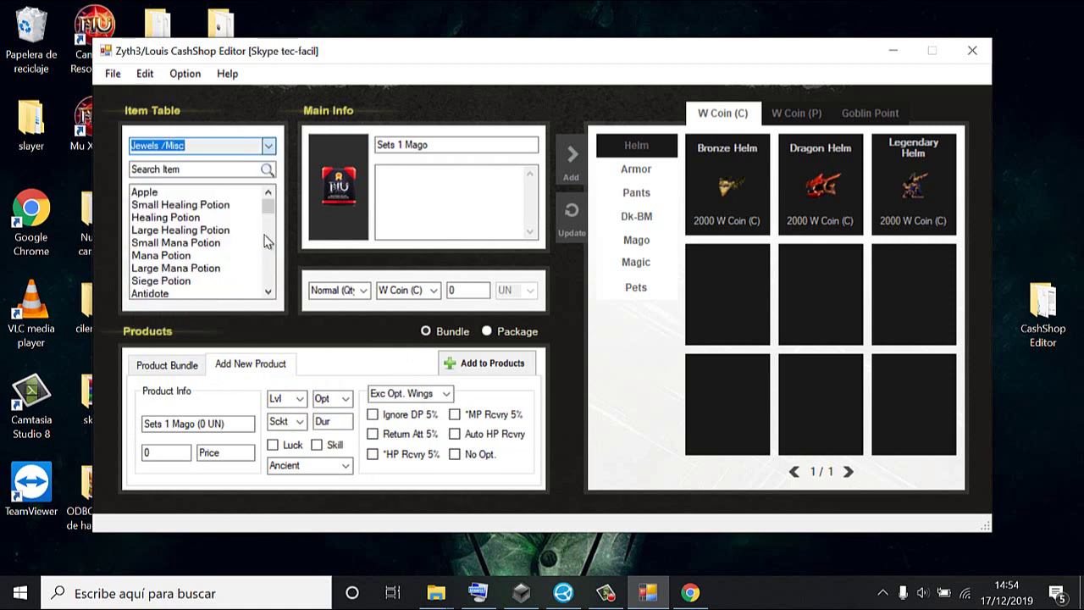
{"action": "left_click", "coordinate": [189, 231]}
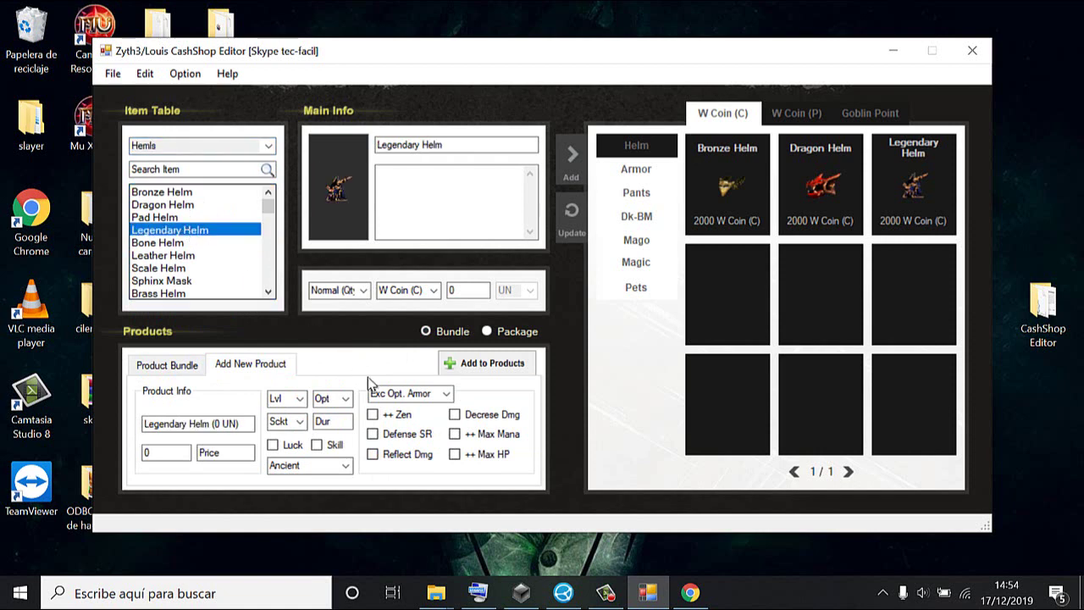
- Set the Legendary Helm's level to 15 and its option to 7, with Luck enabled
{"action": "left_click", "coordinate": [300, 398]}
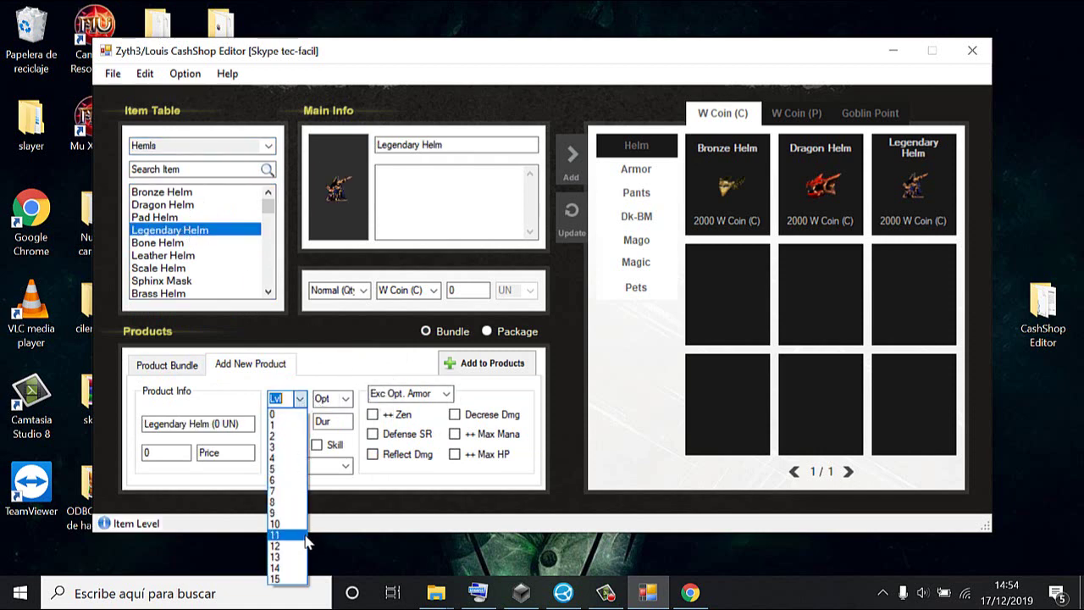
{"action": "left_click", "coordinate": [275, 579]}
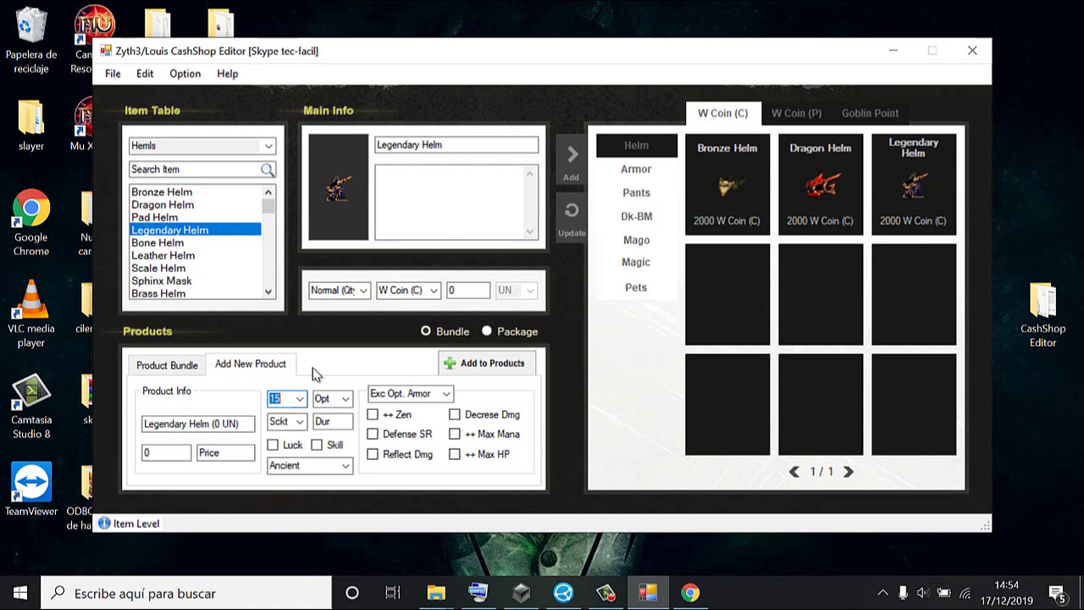
{"action": "left_click", "coordinate": [343, 399]}
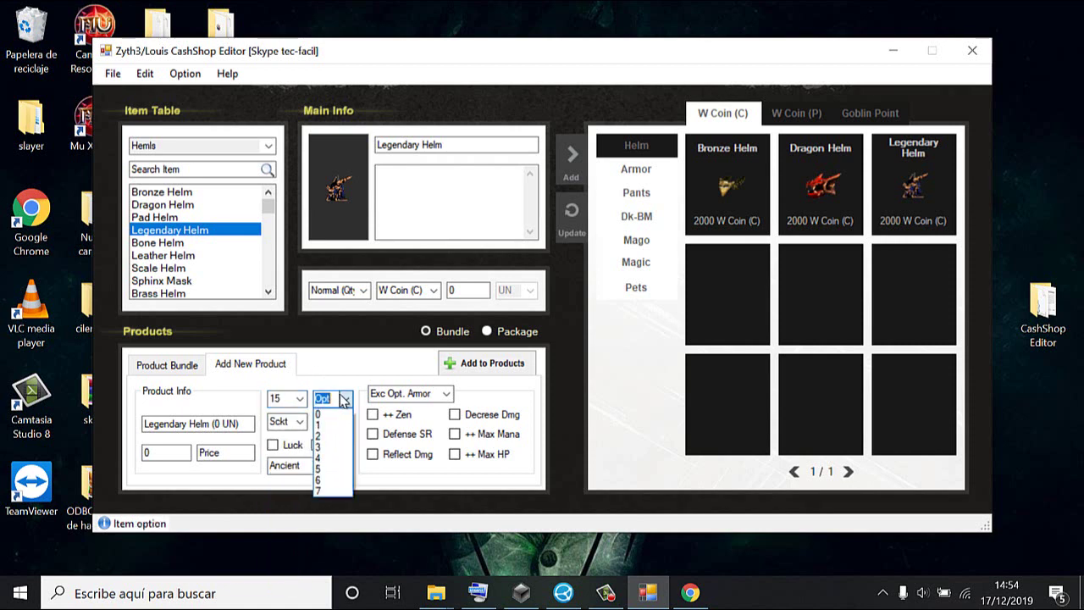
{"action": "left_click", "coordinate": [349, 491]}
{"action": "left_click", "coordinate": [279, 444]}
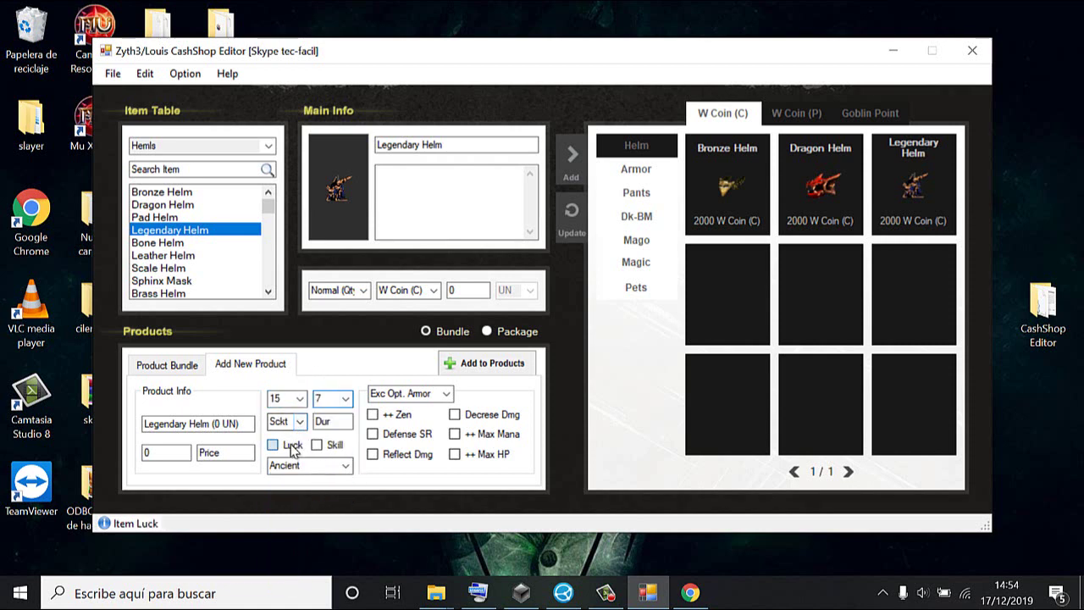
- Enable all six excellent armor options for the Legendary Helm: Zen, Defense SR, Reflect Dmg, Decrease Dmg, Max Mana and Max HP
{"action": "left_click", "coordinate": [374, 414]}
{"action": "left_click", "coordinate": [401, 435]}
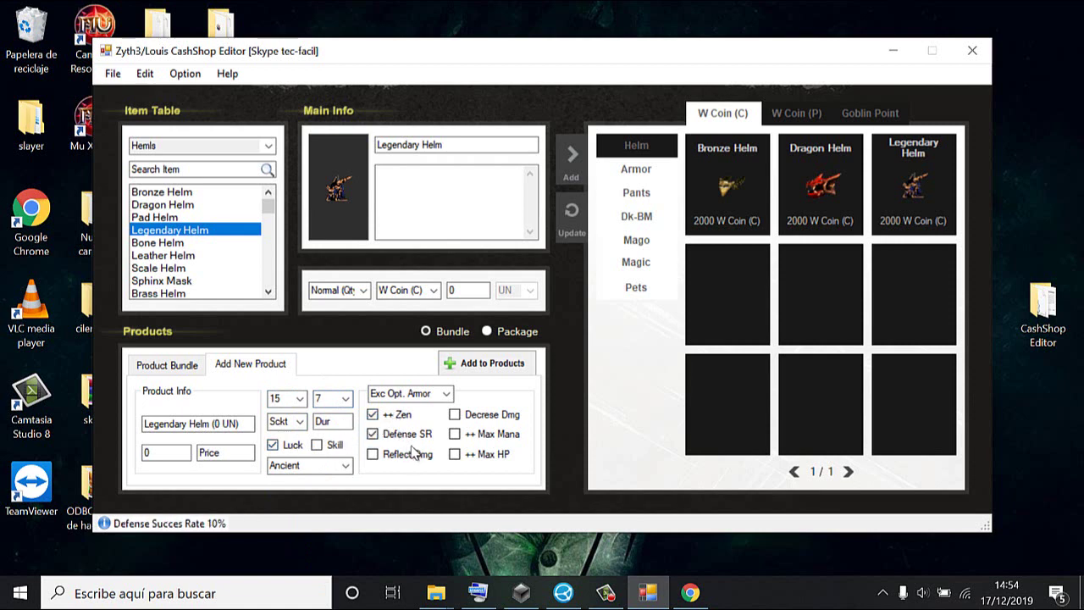
{"action": "left_click", "coordinate": [470, 436]}
{"action": "left_click", "coordinate": [466, 416]}
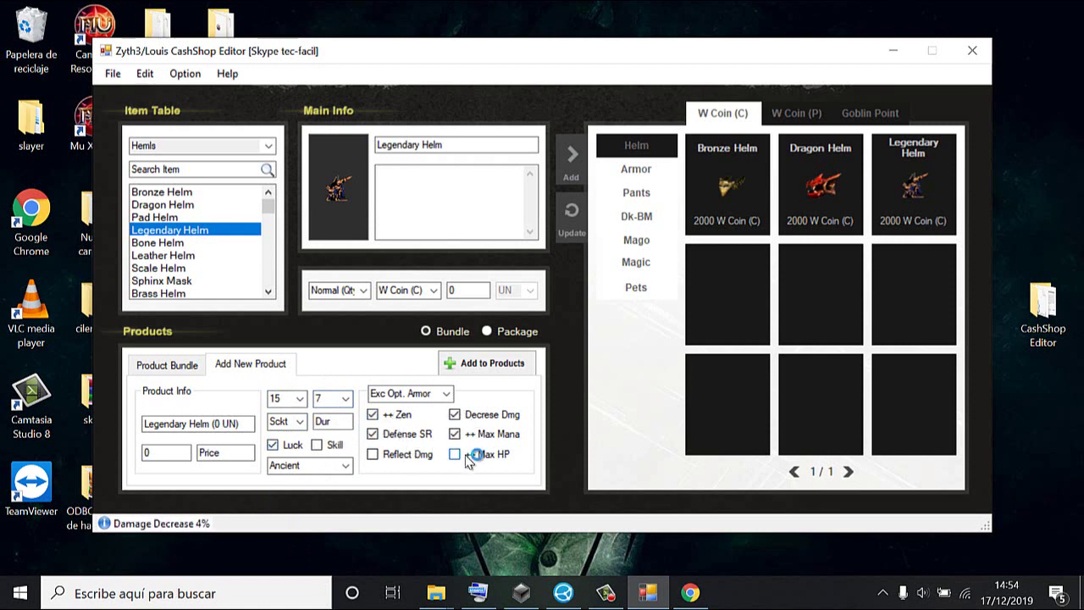
{"action": "left_click", "coordinate": [472, 455]}
{"action": "left_click", "coordinate": [386, 459]}
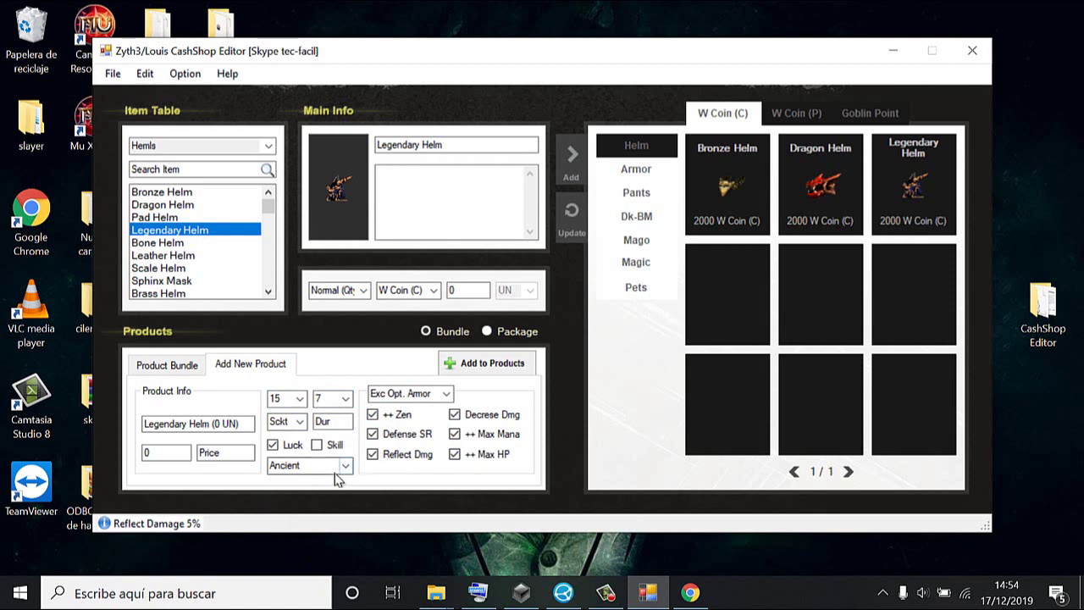
- Set the Legendary Helm's ancient option to Ancient Lvl 2
{"action": "left_click", "coordinate": [339, 465]}
{"action": "left_click", "coordinate": [344, 467]}
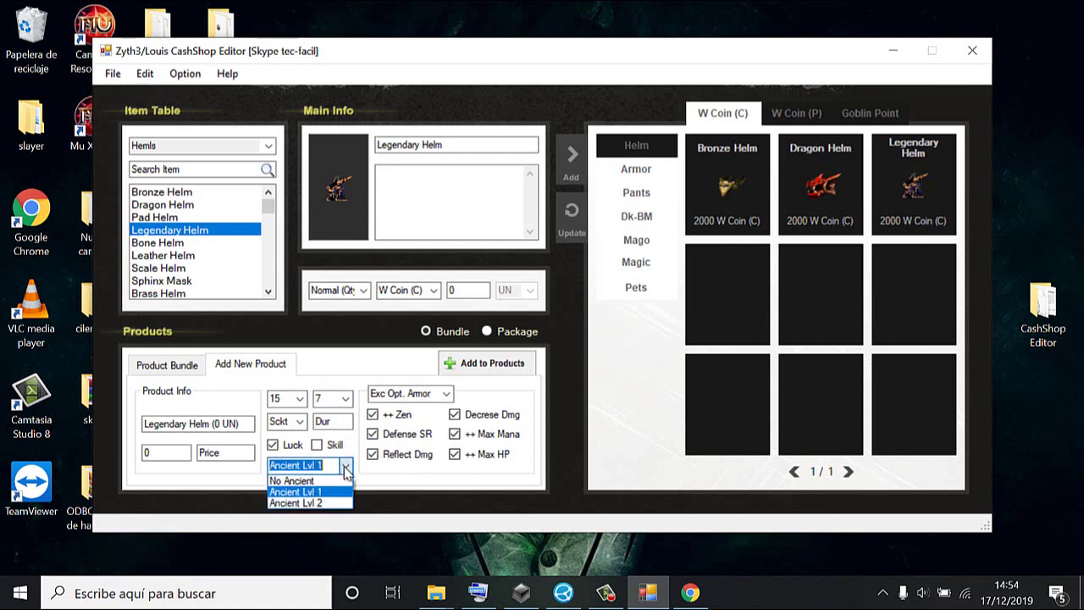
{"action": "left_click", "coordinate": [345, 504]}
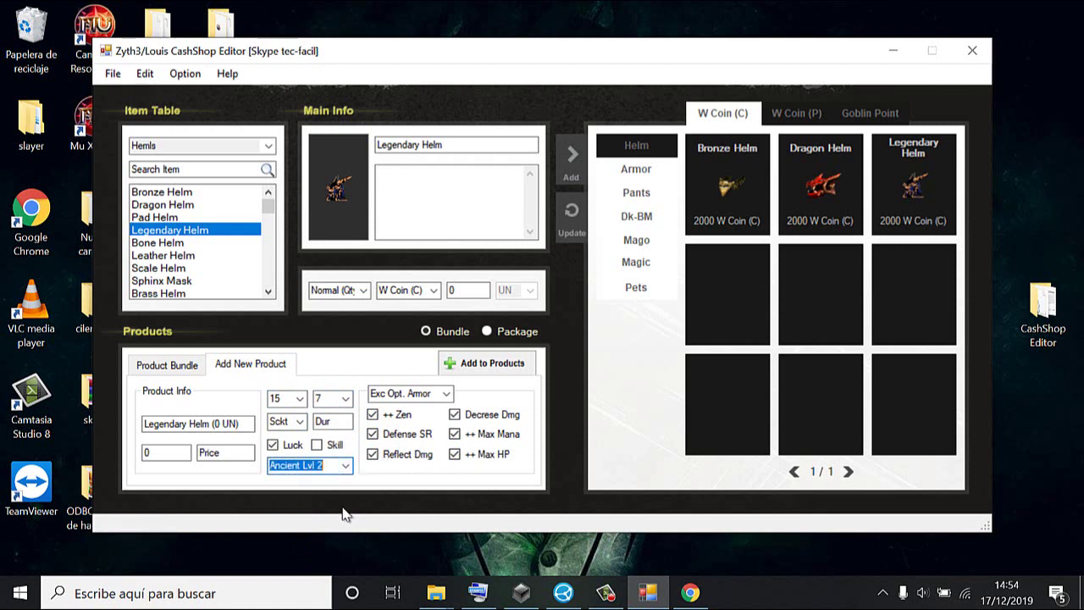
- Try to add the Legendary Helm to the products without entering a price
{"action": "left_click", "coordinate": [233, 455]}
{"action": "left_click_drag", "start_coordinate": [211, 453], "coordinate": [182, 455]}
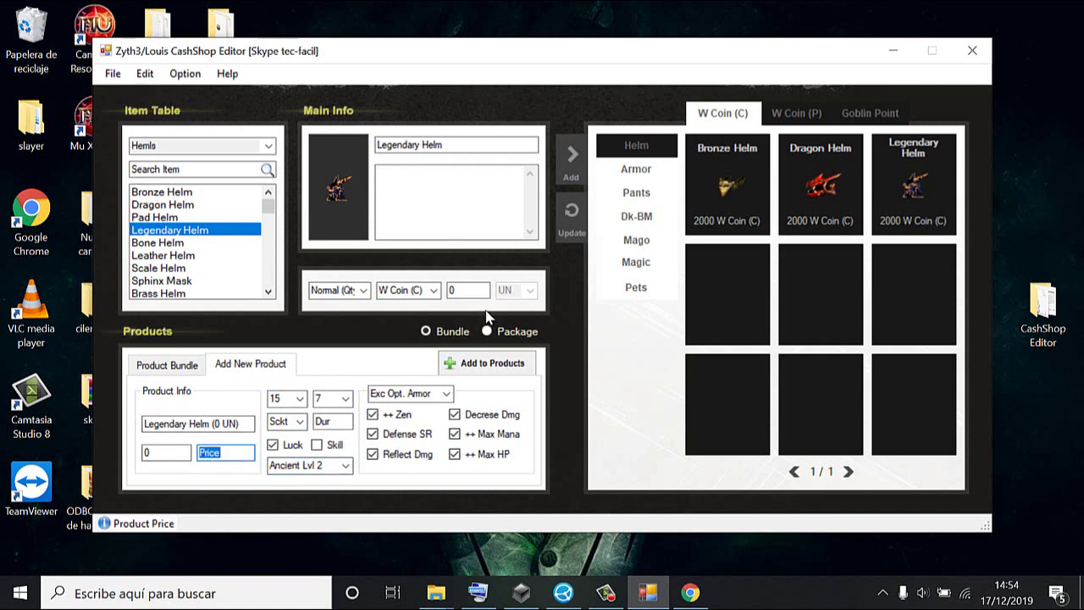
{"action": "left_click", "coordinate": [481, 363]}
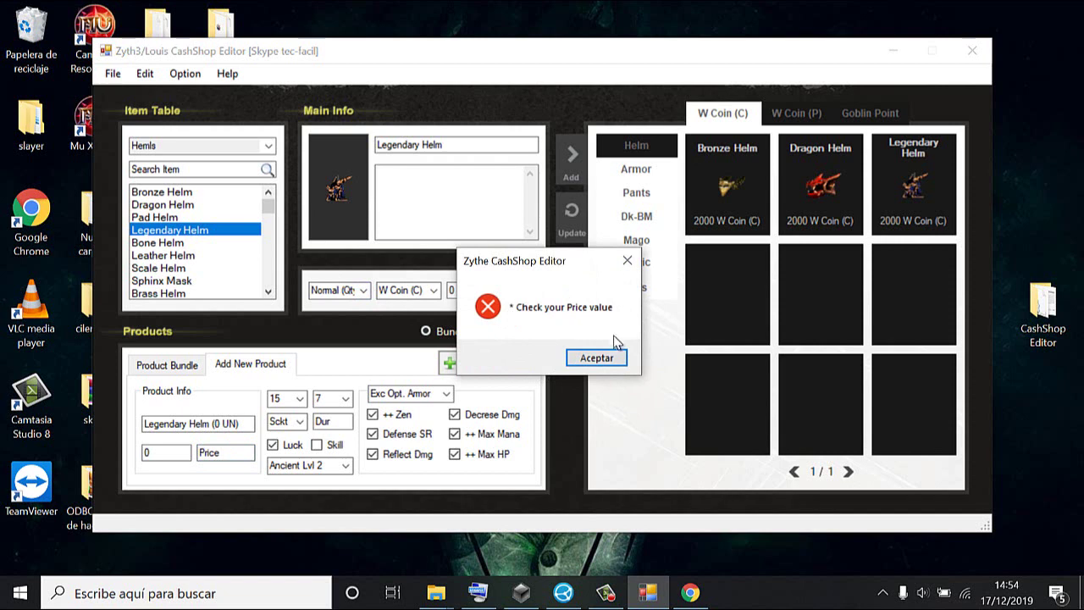
{"action": "left_click", "coordinate": [609, 358]}
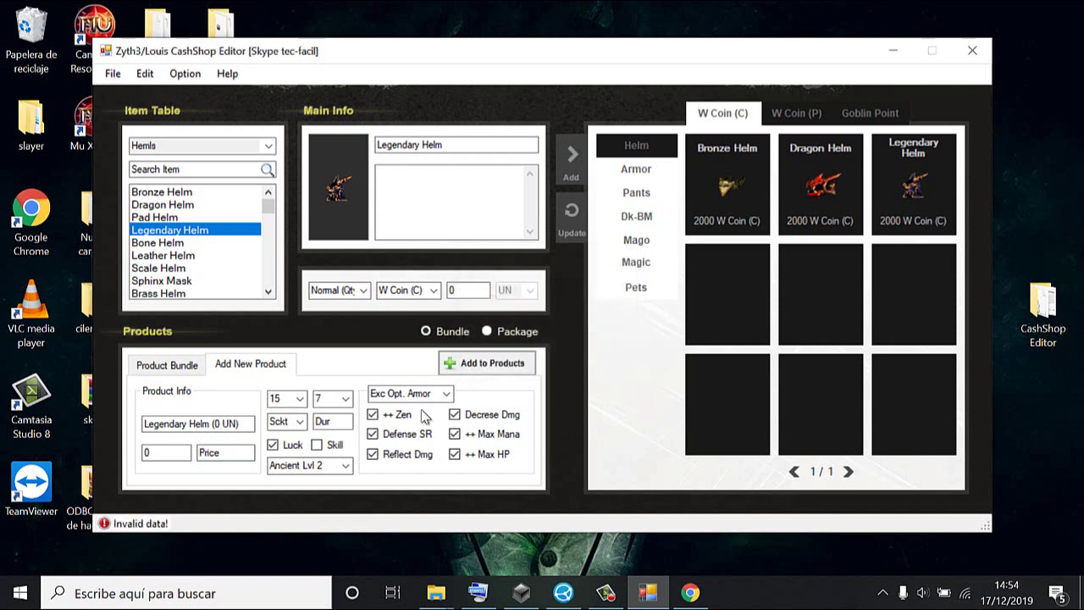
- Add the Legendary Helm to the products at a price of 2000 and select it in the product database
{"action": "left_click", "coordinate": [227, 453]}
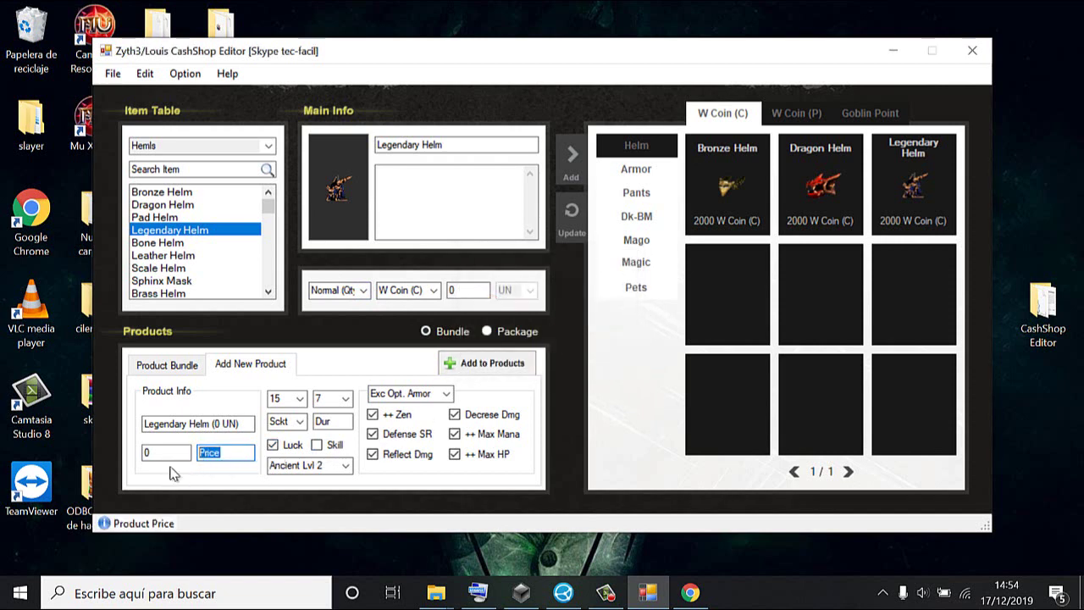
{"action": "type", "text": "2000"}
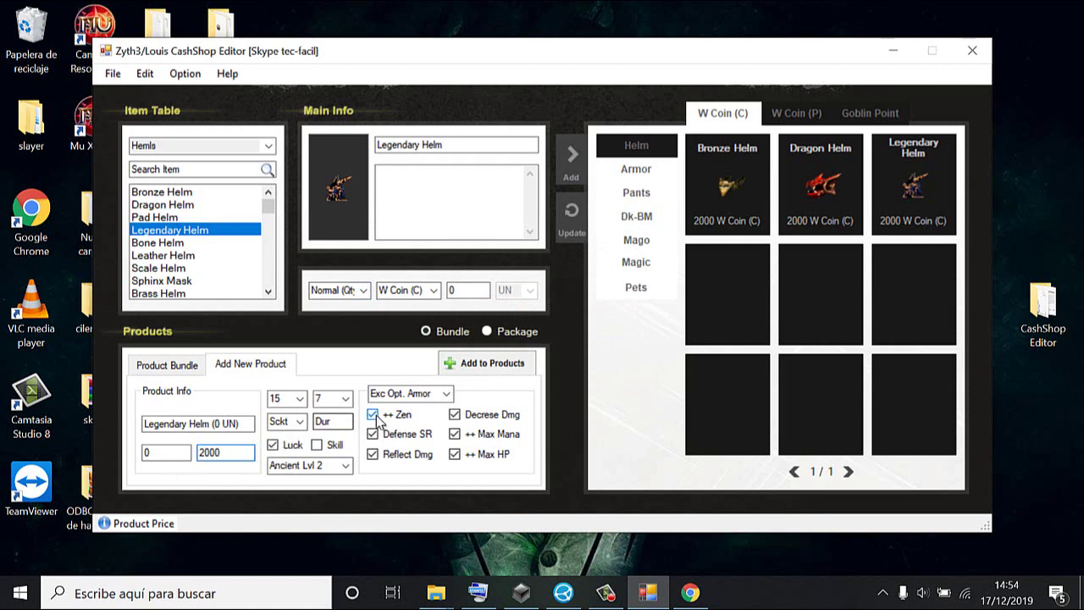
{"action": "left_click", "coordinate": [446, 364]}
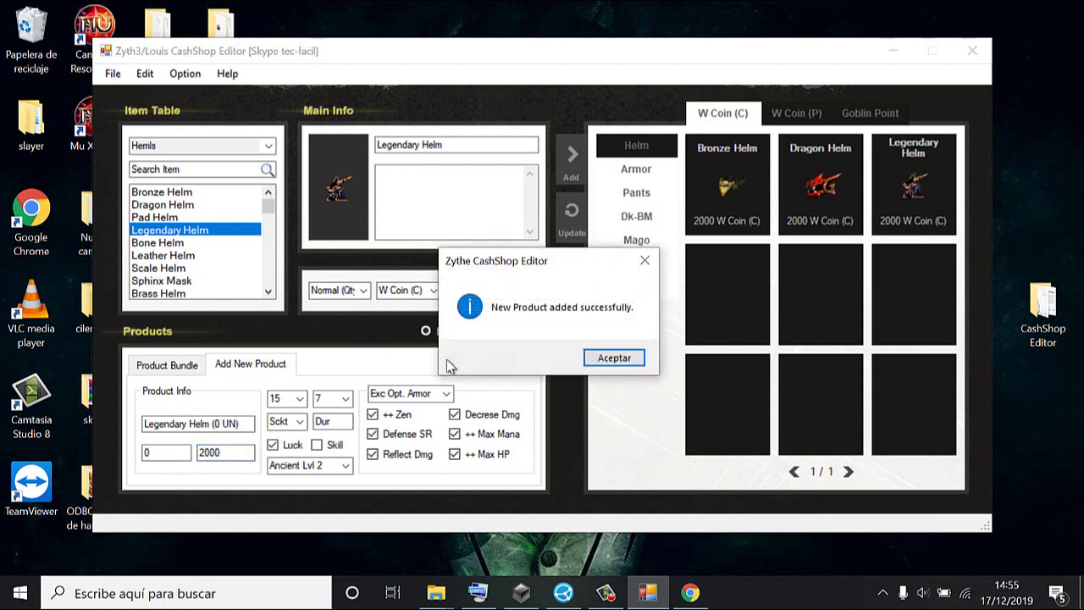
{"action": "left_click", "coordinate": [604, 356]}
{"action": "left_click", "coordinate": [190, 369]}
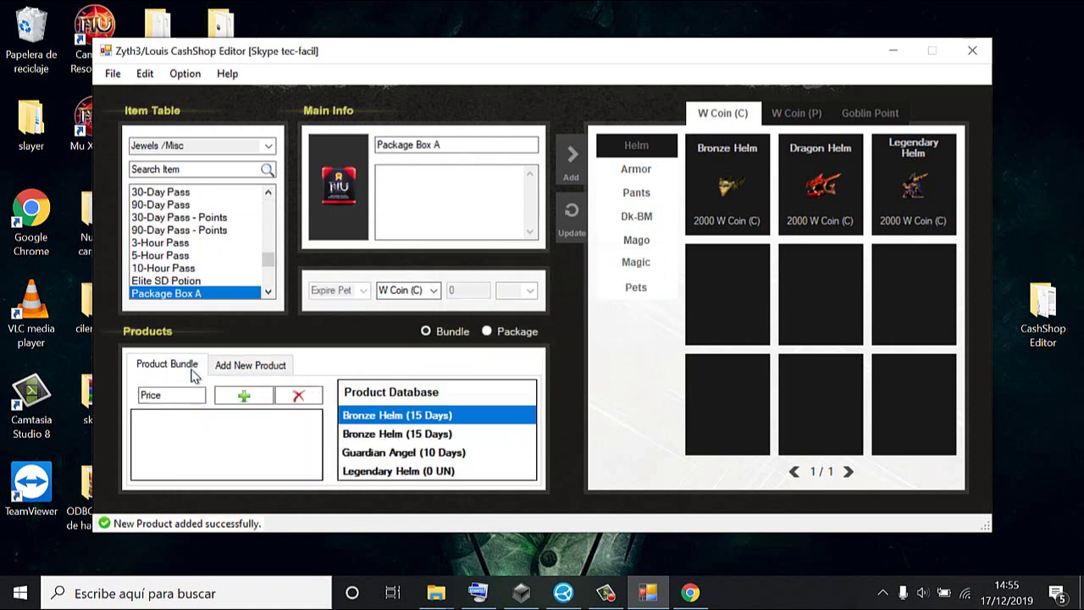
{"action": "left_click", "coordinate": [441, 472]}
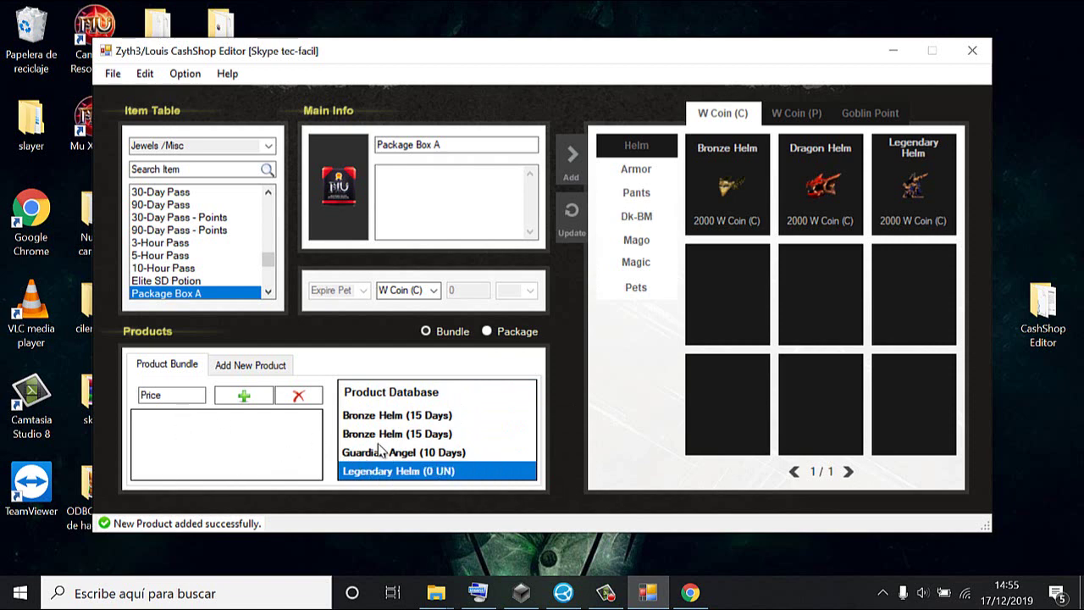
- Go back to adding a new product and choose the Legendary Armor from the armors category
{"action": "left_click", "coordinate": [265, 146]}
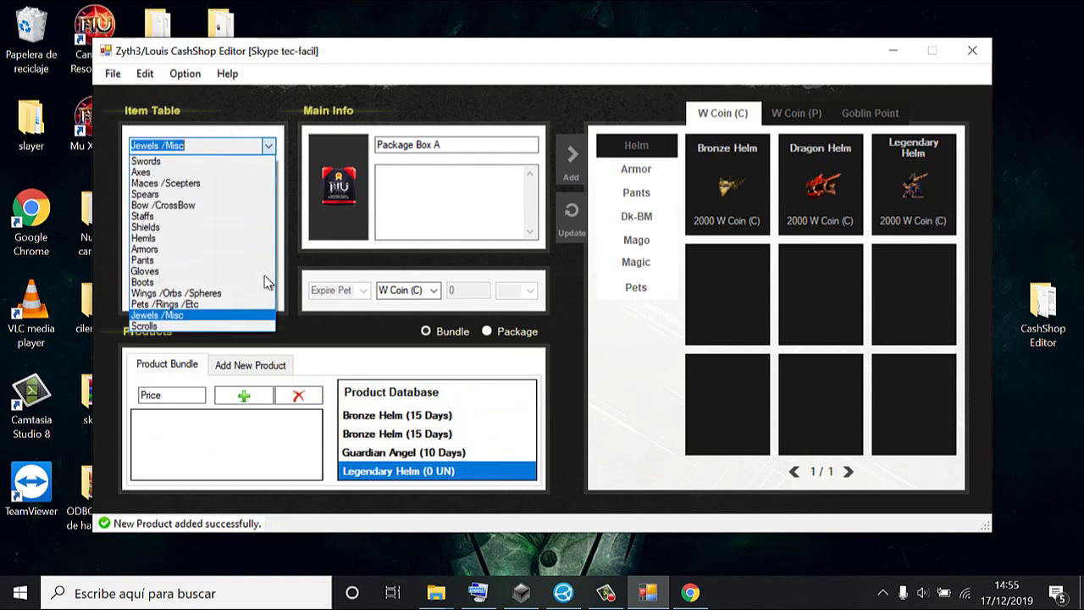
{"action": "left_click", "coordinate": [288, 369]}
{"action": "left_click", "coordinate": [285, 366]}
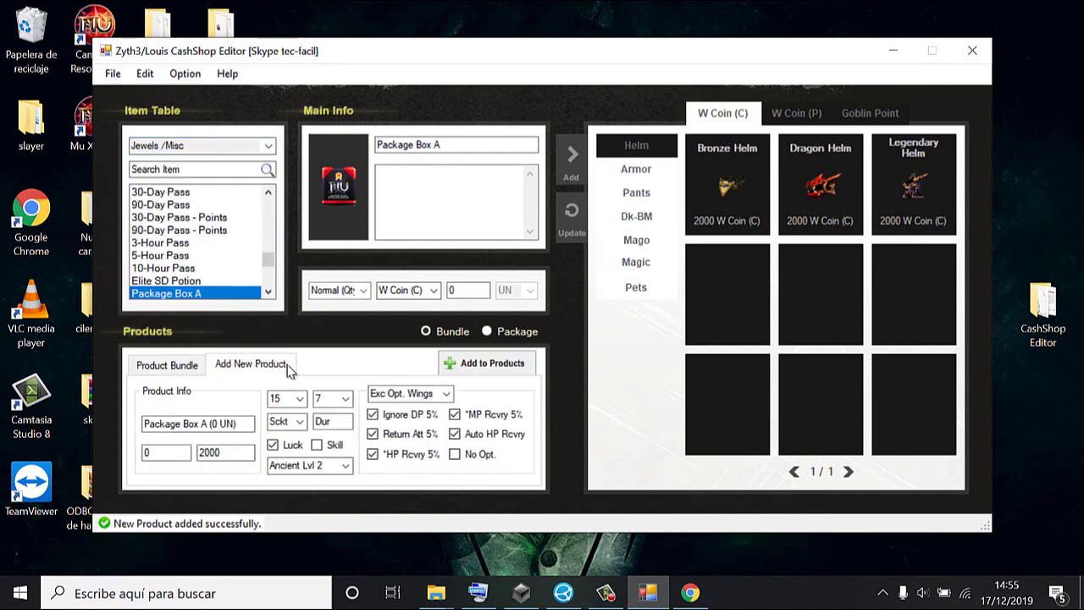
{"action": "left_click", "coordinate": [268, 192]}
{"action": "left_click", "coordinate": [267, 192]}
{"action": "left_click", "coordinate": [268, 192]}
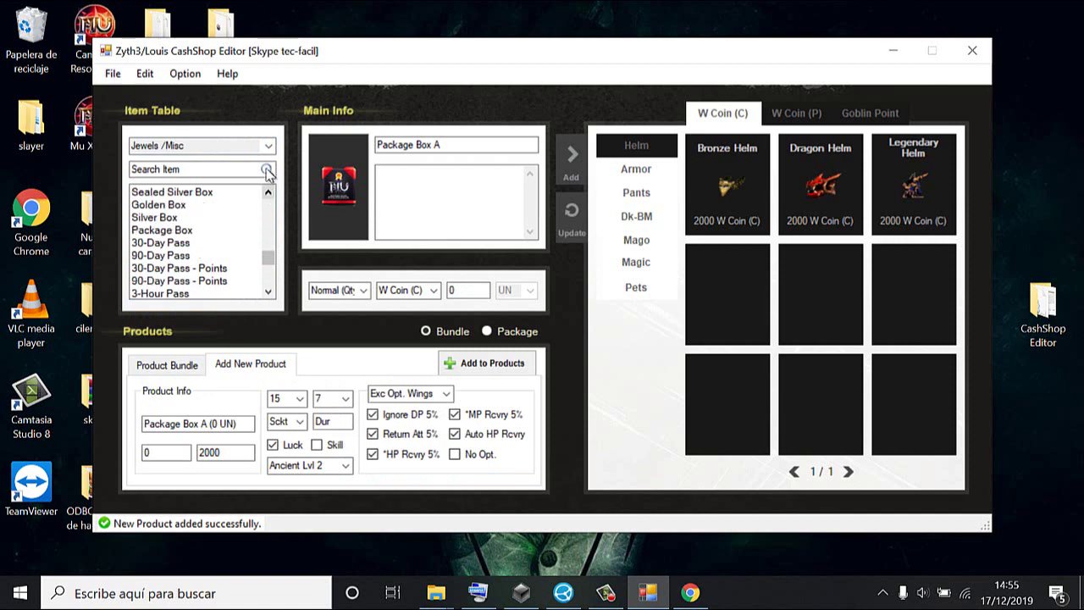
{"action": "left_click", "coordinate": [268, 148]}
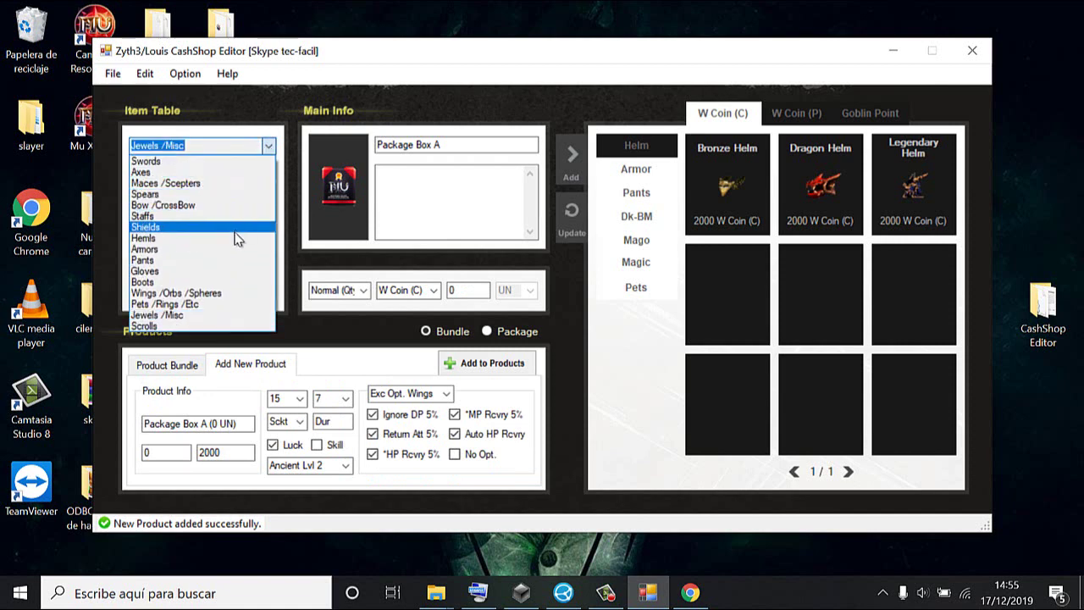
{"action": "left_click", "coordinate": [237, 250]}
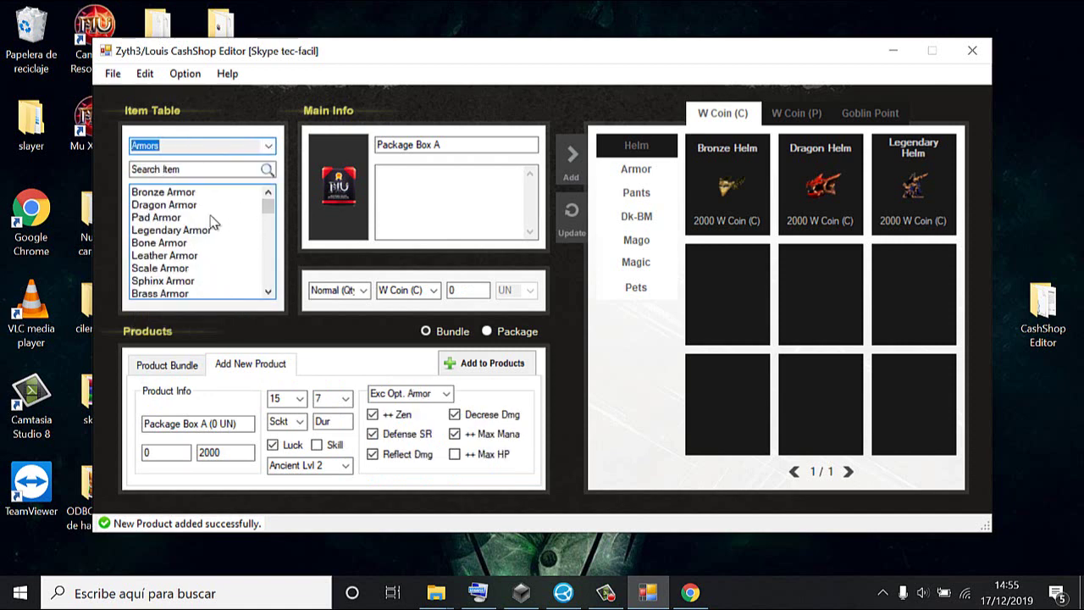
{"action": "left_click", "coordinate": [208, 231]}
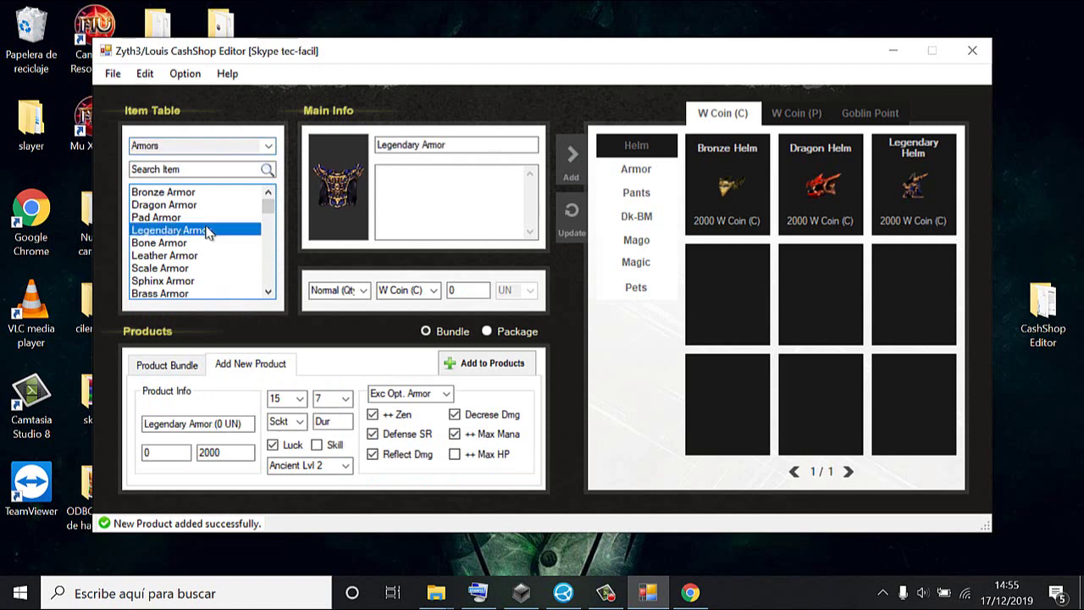
- Enable the Max HP excellent option for the Legendary Armor and add it to the products
{"action": "left_click", "coordinate": [454, 434]}
{"action": "left_click", "coordinate": [455, 454]}
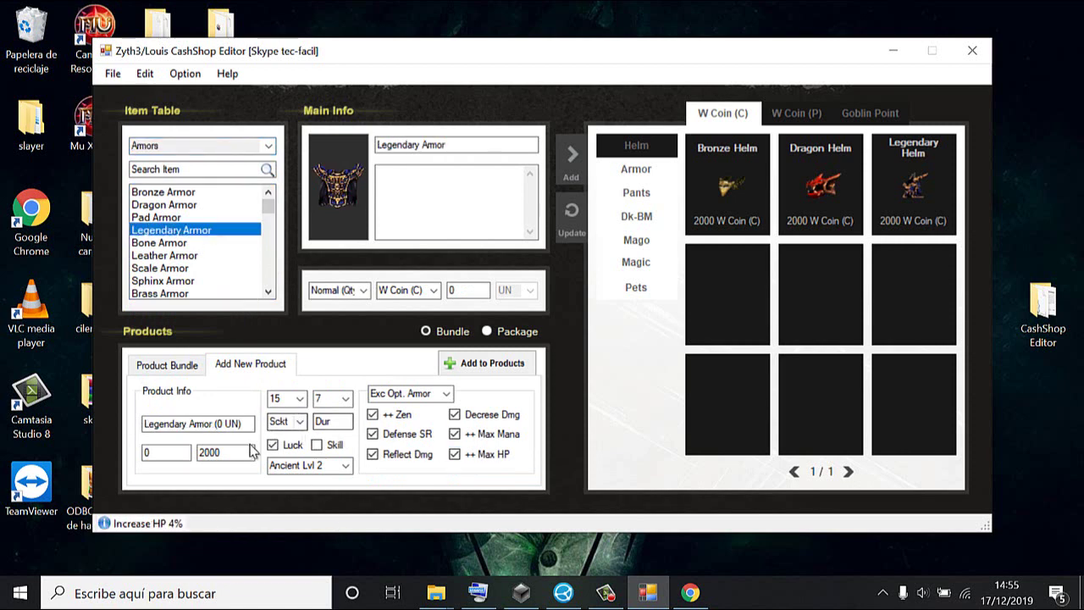
{"action": "left_click", "coordinate": [454, 369]}
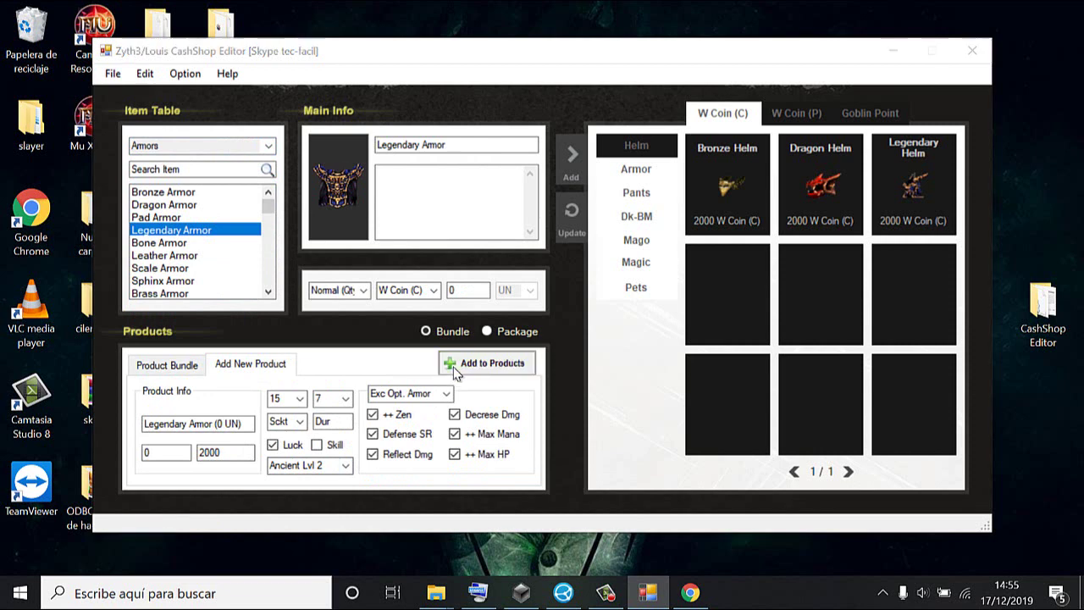
{"action": "left_click", "coordinate": [615, 359]}
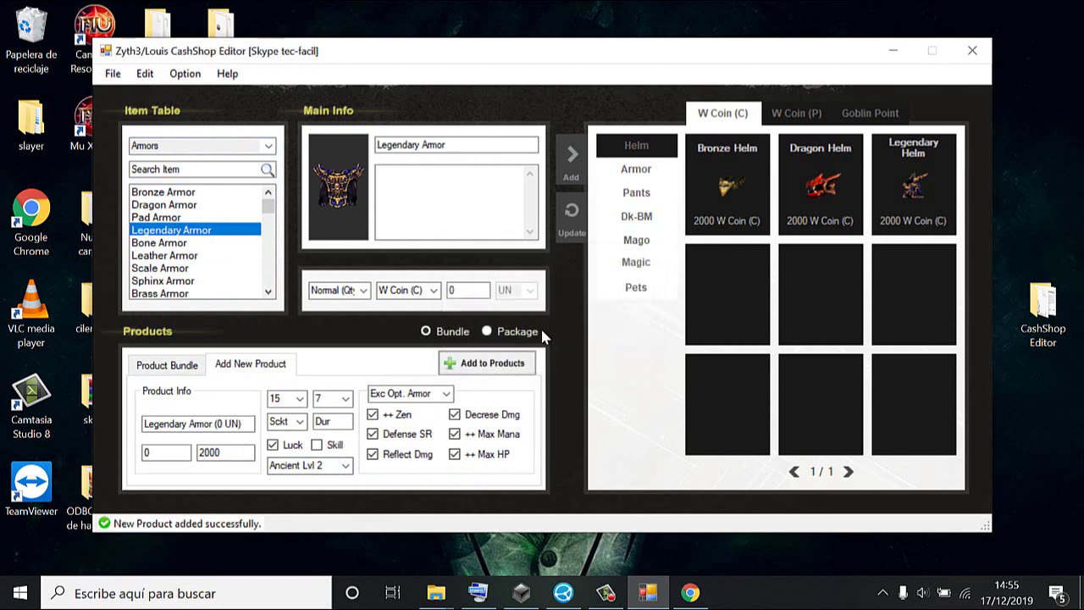
- Add the Legendary Pants to the products with the same level, options and 2000 price
{"action": "left_click", "coordinate": [263, 146]}
{"action": "left_click", "coordinate": [214, 261]}
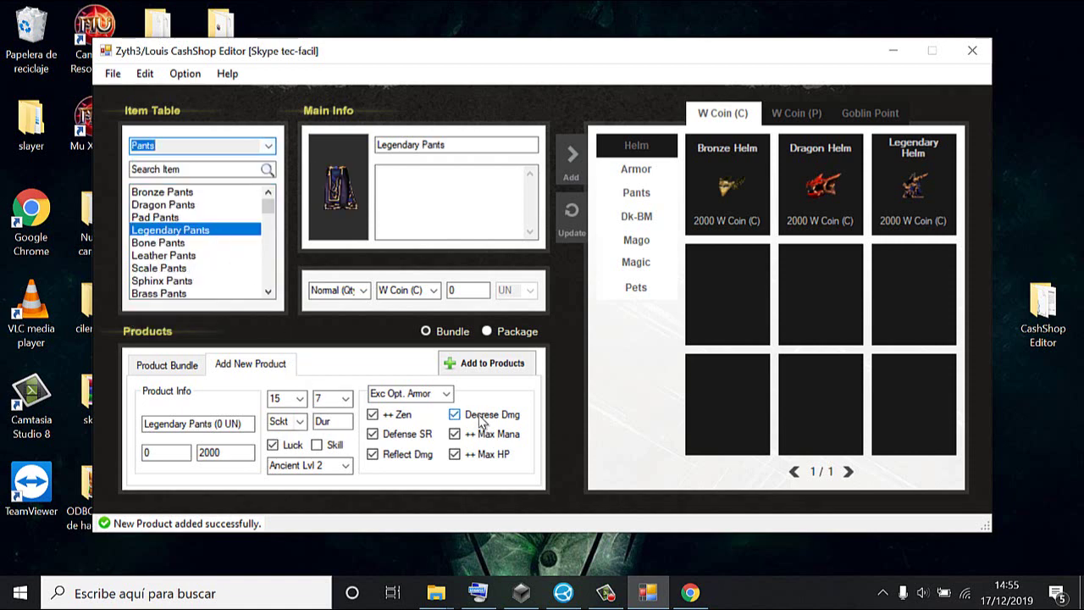
{"action": "left_click", "coordinate": [496, 363]}
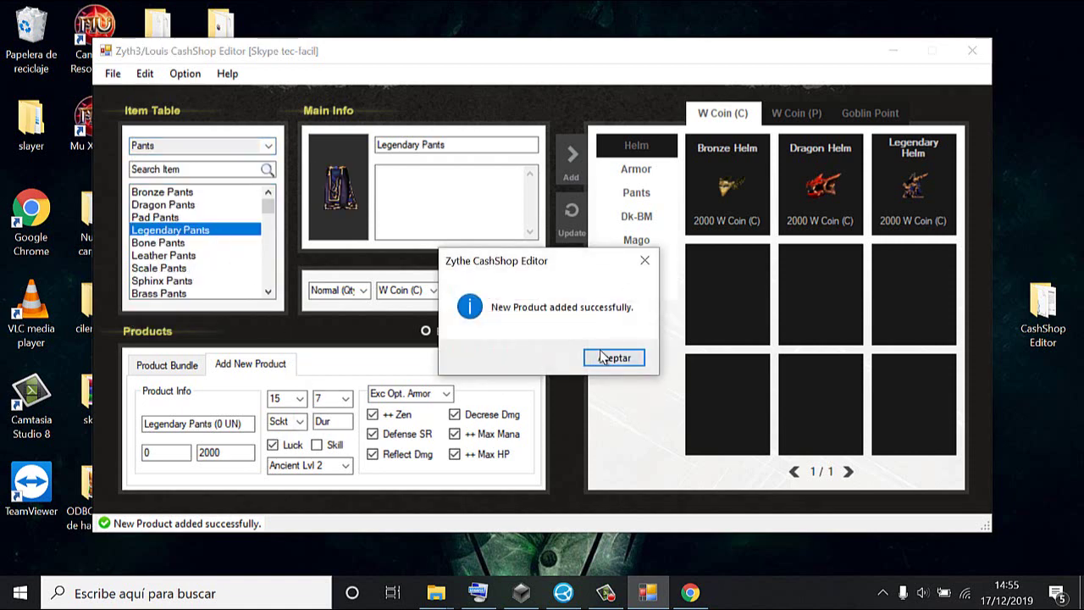
{"action": "left_click", "coordinate": [615, 358]}
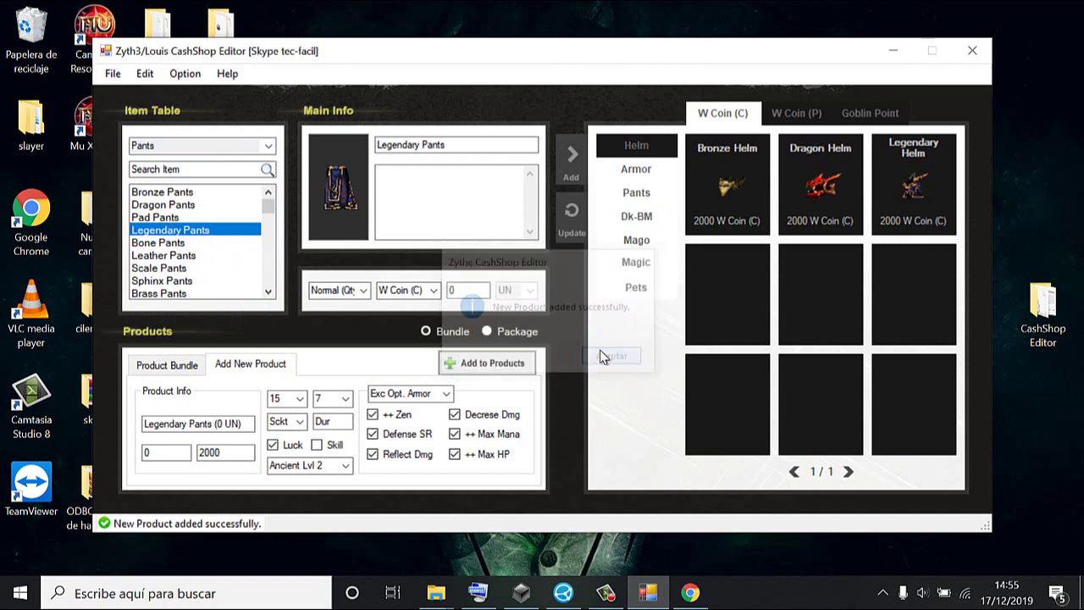
- Add the Legendary Gloves to the products with the same level, options and 2000 price
{"action": "left_click", "coordinate": [267, 146]}
{"action": "left_click", "coordinate": [242, 271]}
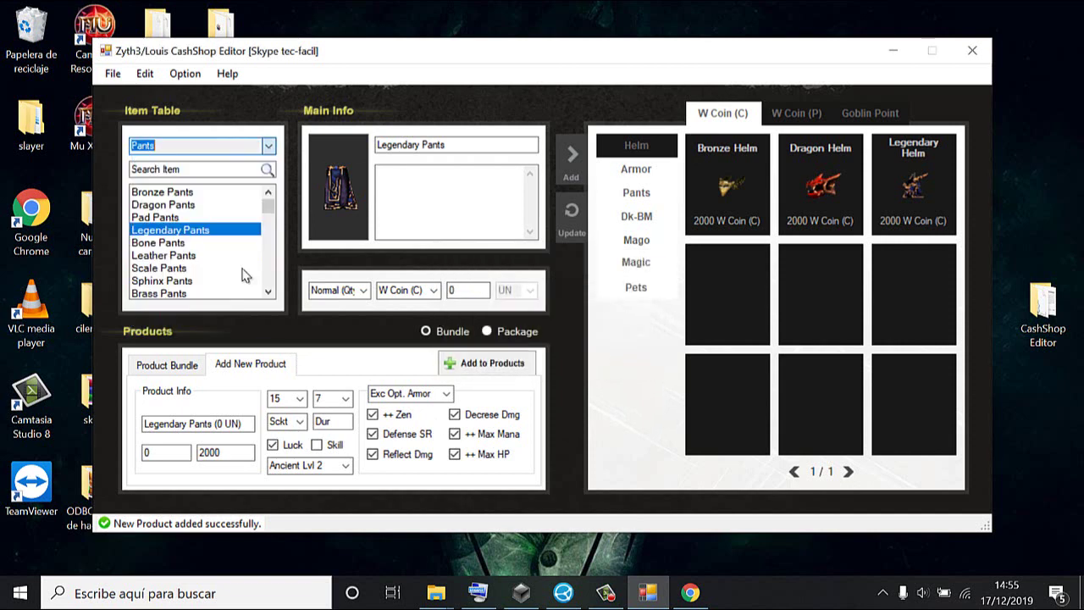
{"action": "left_click", "coordinate": [442, 356]}
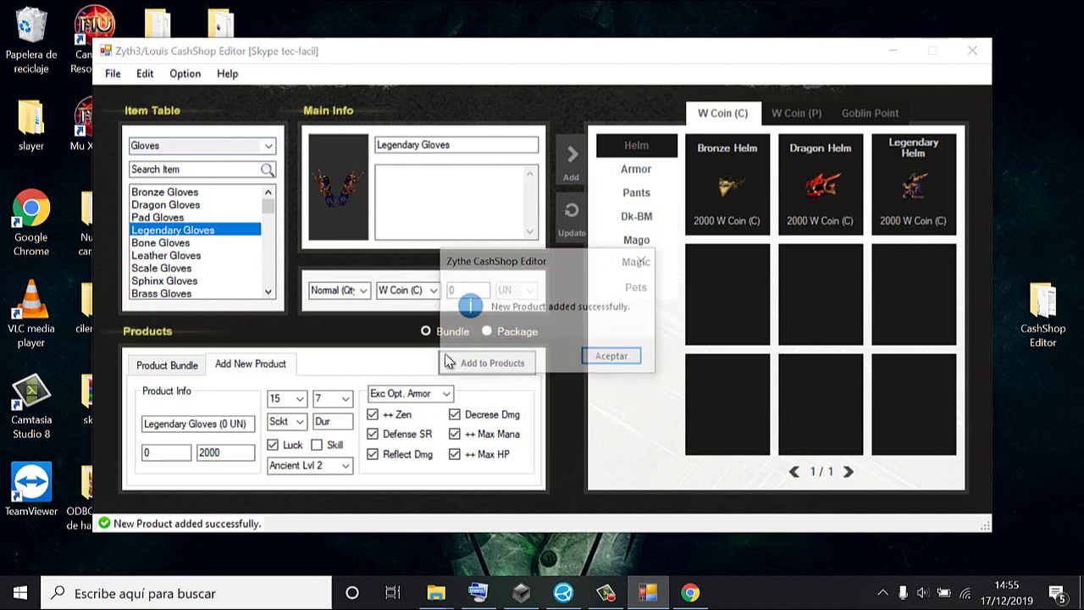
{"action": "left_click", "coordinate": [614, 357]}
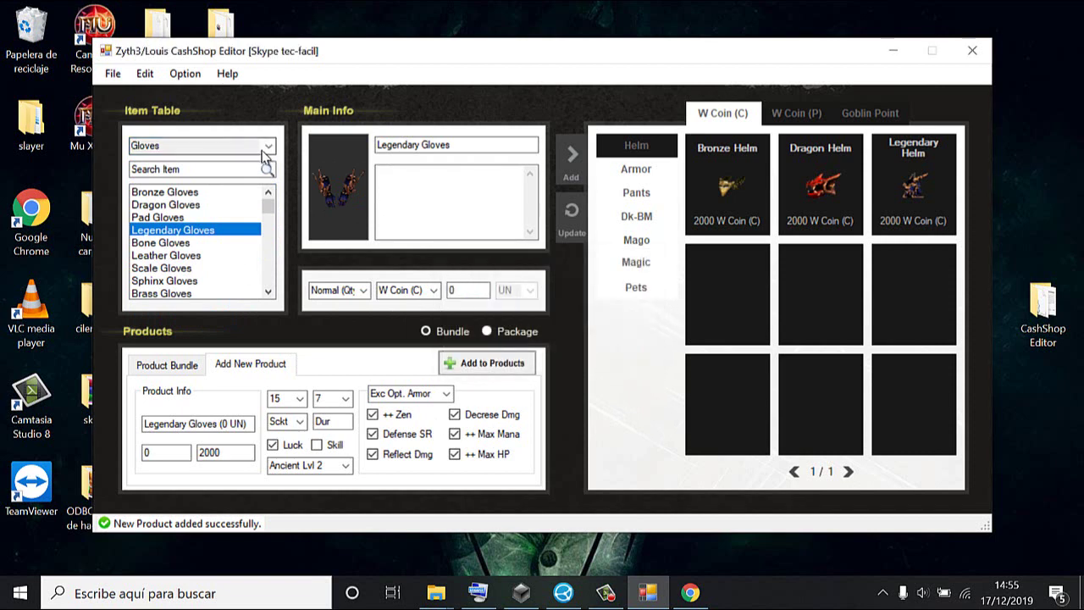
- Add the Legendary Boots to the products with the same level, options and 2000 price
{"action": "left_click", "coordinate": [268, 145]}
{"action": "left_click", "coordinate": [249, 282]}
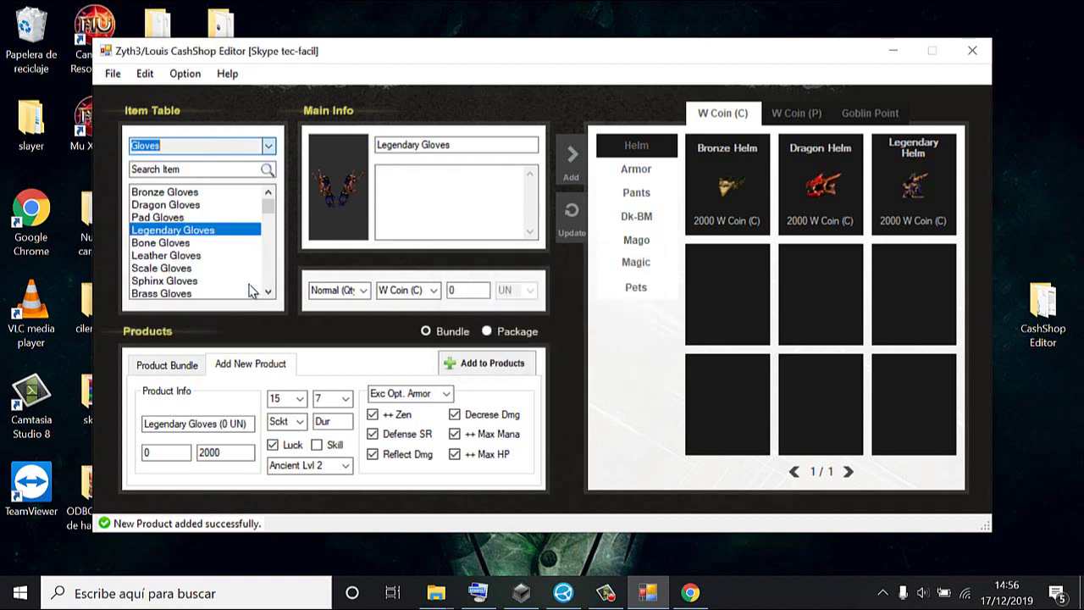
{"action": "left_click", "coordinate": [490, 372]}
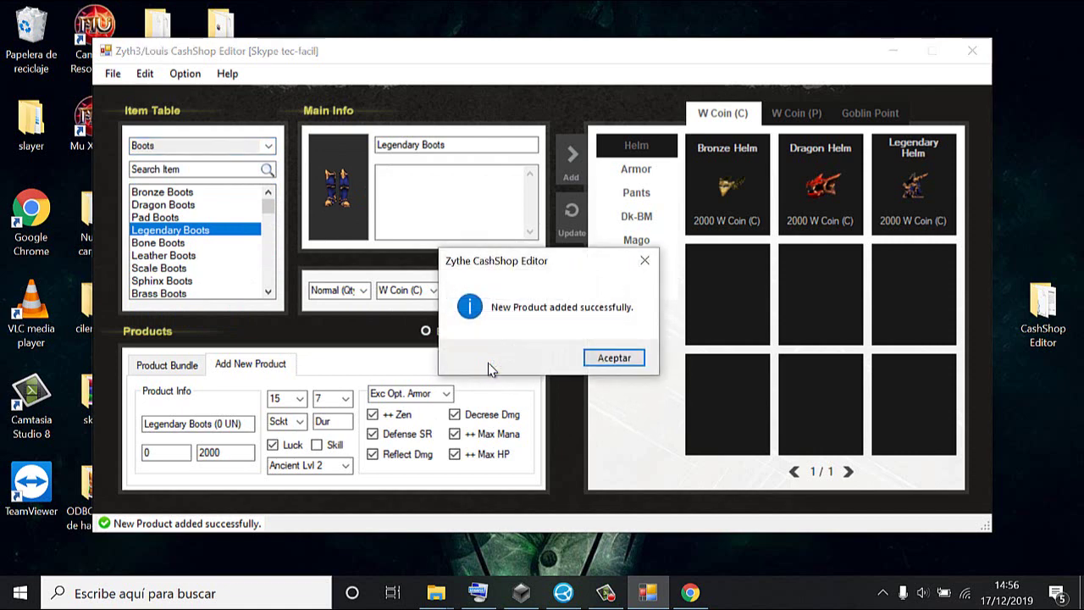
{"action": "left_click", "coordinate": [615, 359]}
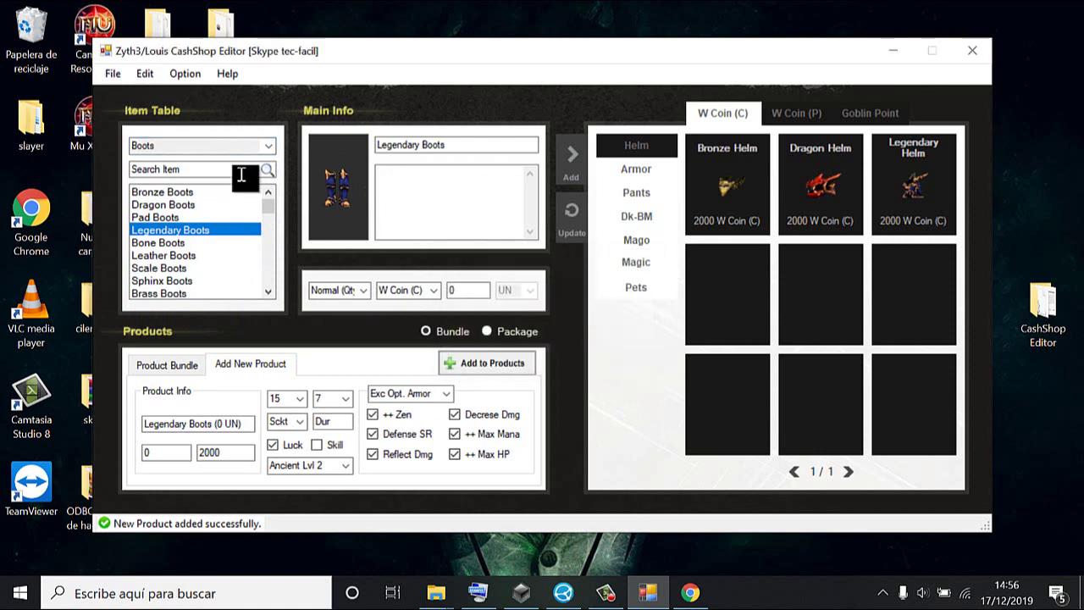
- Choose Wings of Heaven from the Wings/Orbs/Spheres category as a new product
{"action": "left_click", "coordinate": [269, 147]}
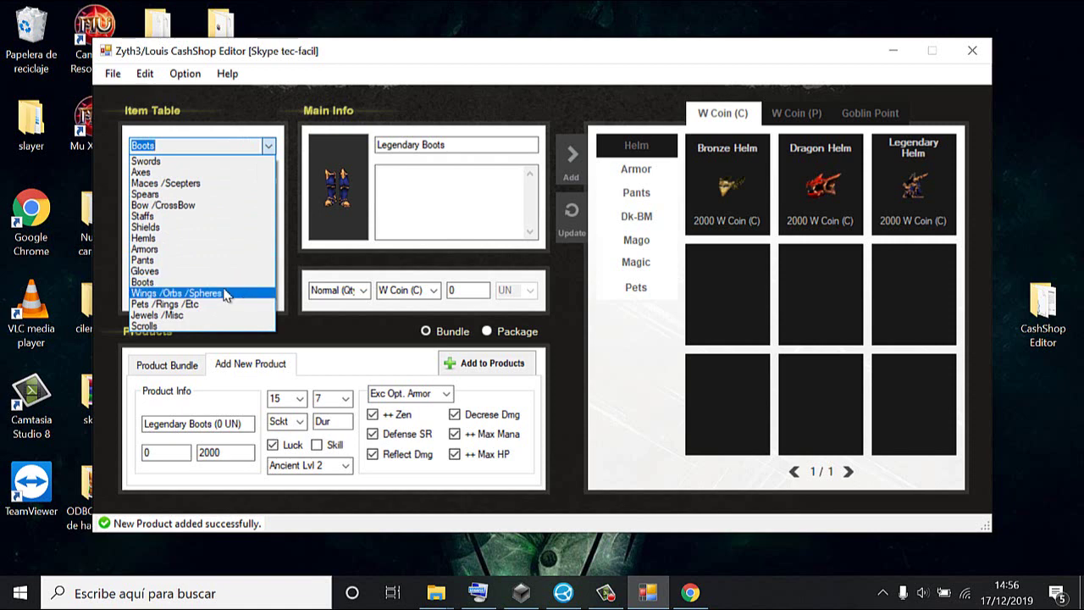
{"action": "left_click", "coordinate": [226, 294]}
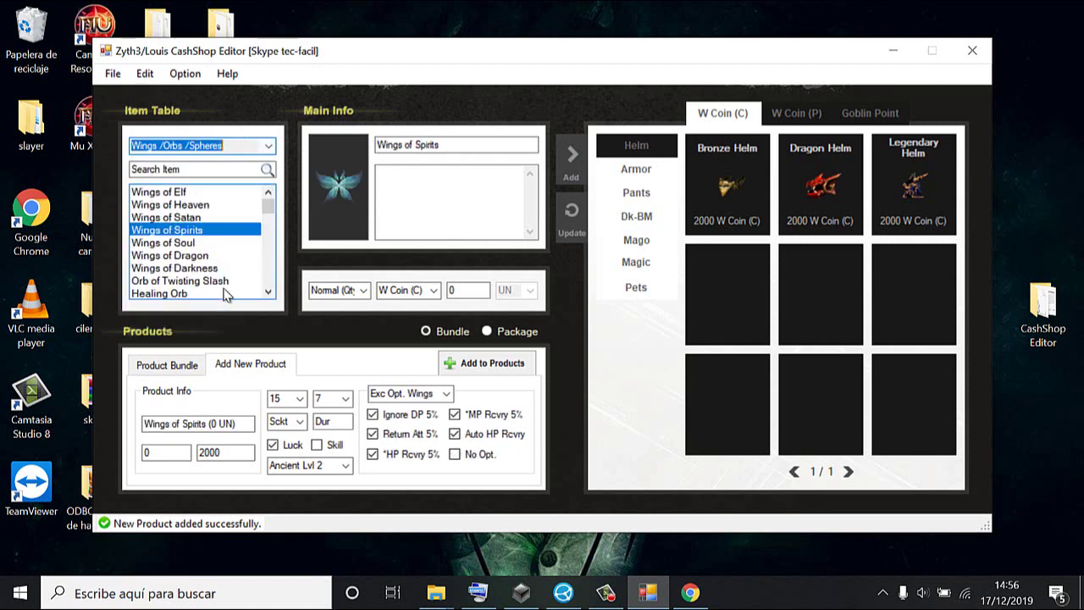
{"action": "left_click", "coordinate": [210, 206]}
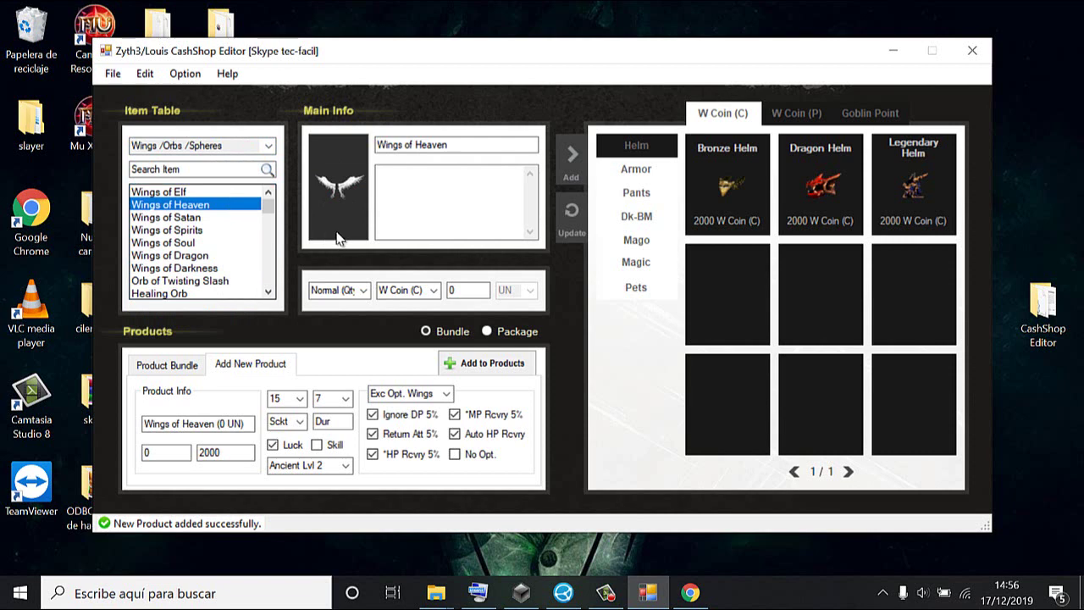
- Add the Wings of Heaven to the products at level 15 with the Exc Opt. Wings type and a price of 2000
{"action": "left_click", "coordinate": [297, 399]}
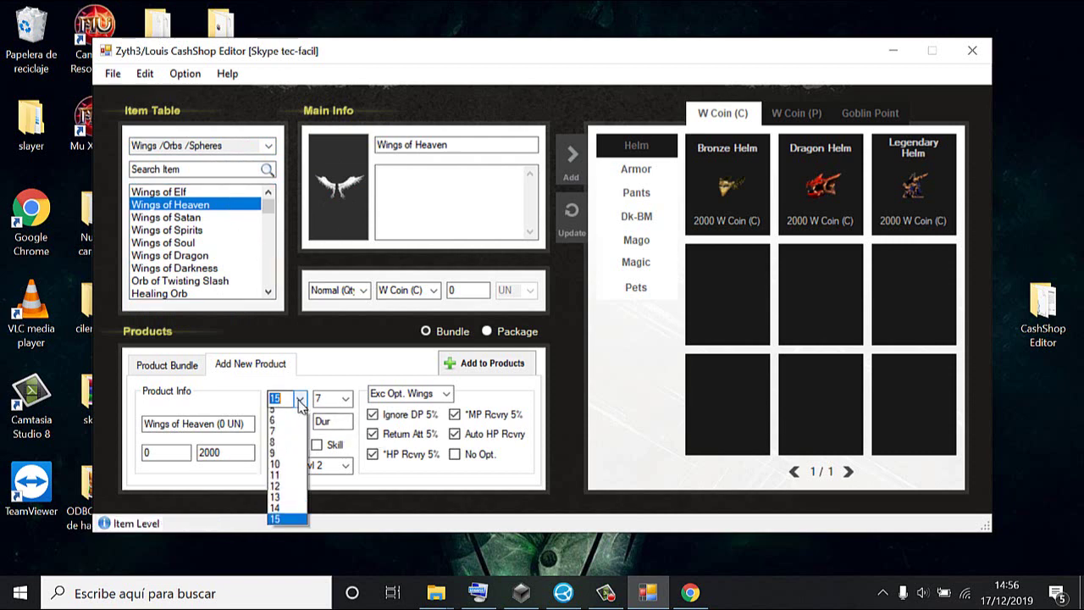
{"action": "left_click", "coordinate": [298, 414]}
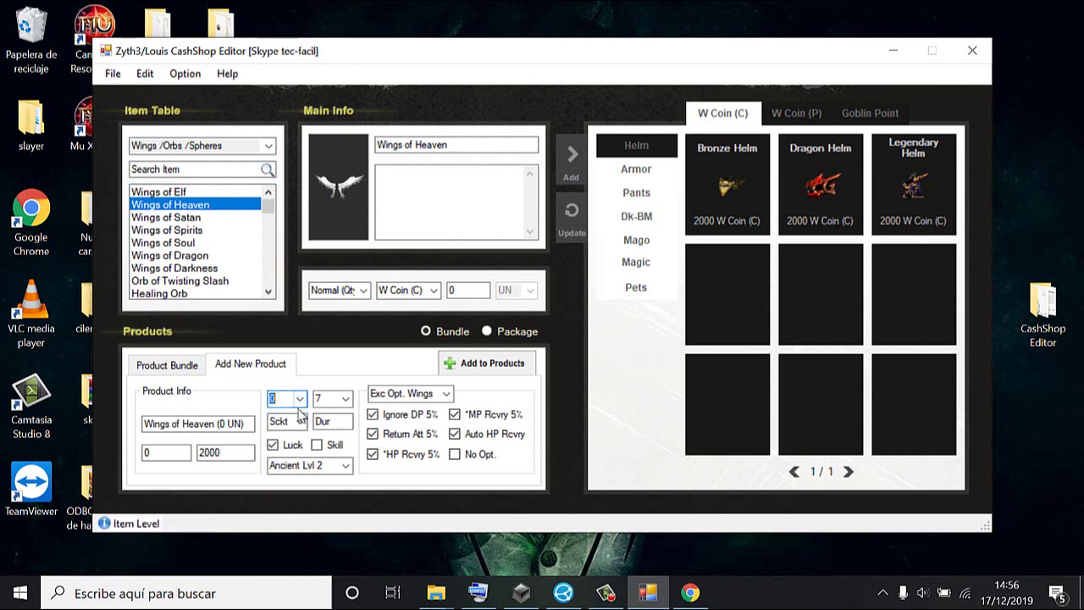
{"action": "left_click", "coordinate": [299, 398]}
{"action": "left_click", "coordinate": [285, 580]}
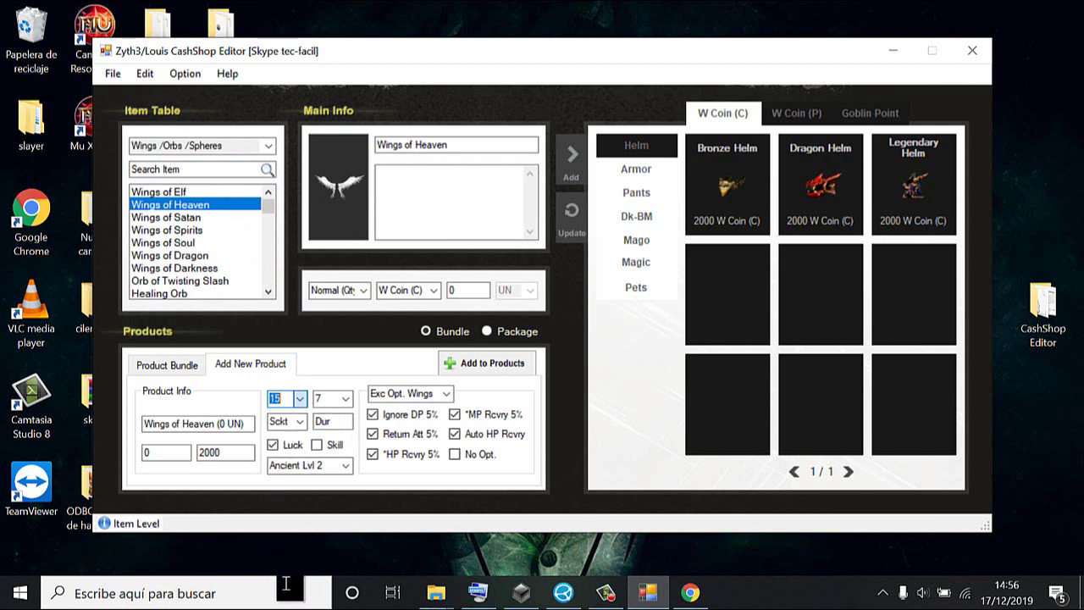
{"action": "left_click", "coordinate": [373, 415]}
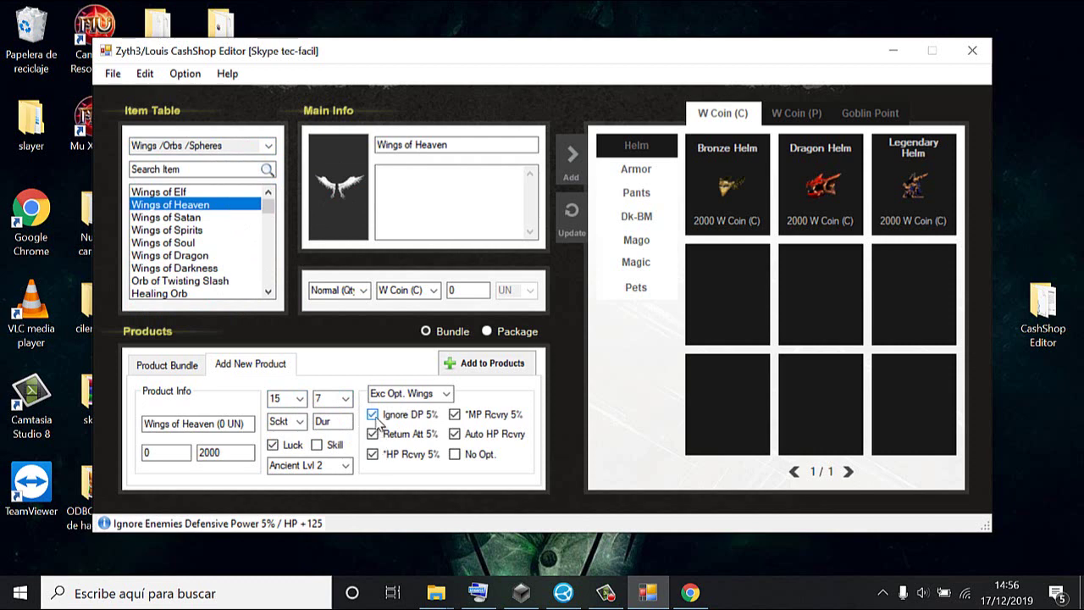
{"action": "left_click", "coordinate": [444, 394]}
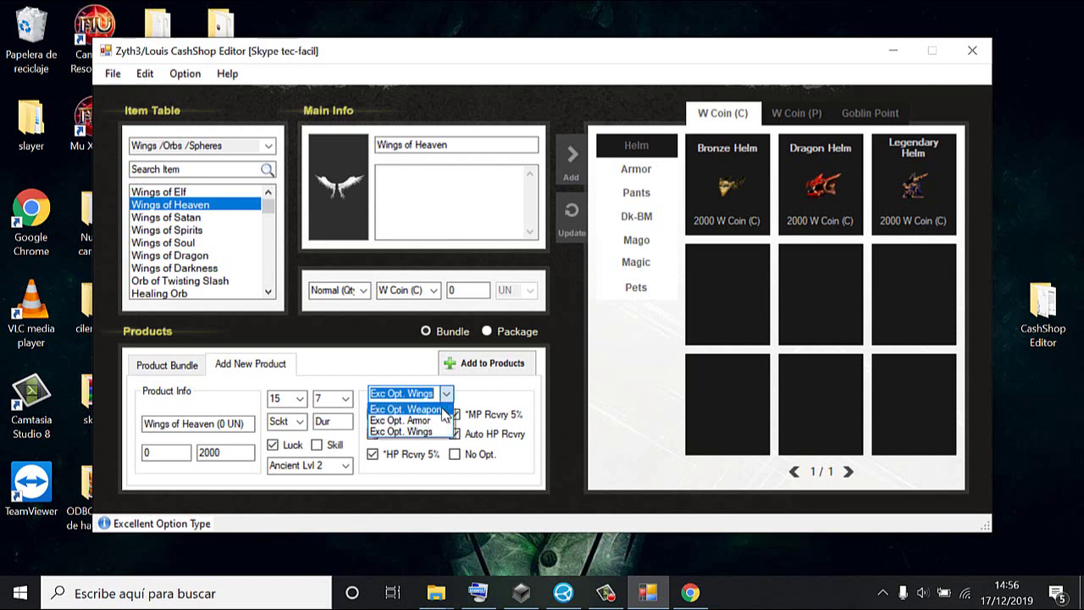
{"action": "left_click", "coordinate": [440, 432]}
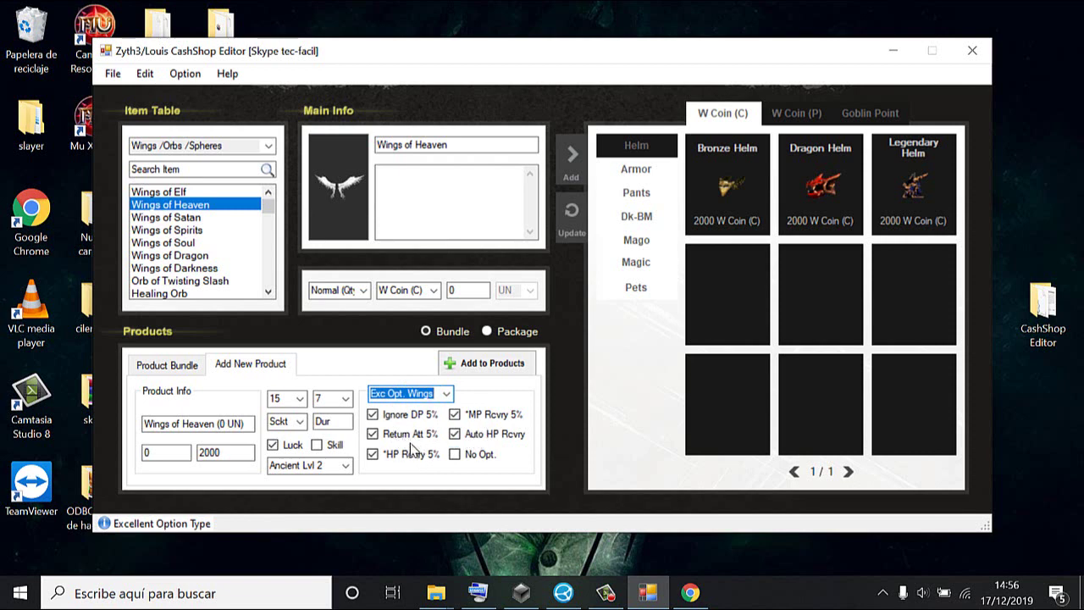
{"action": "left_click", "coordinate": [492, 363]}
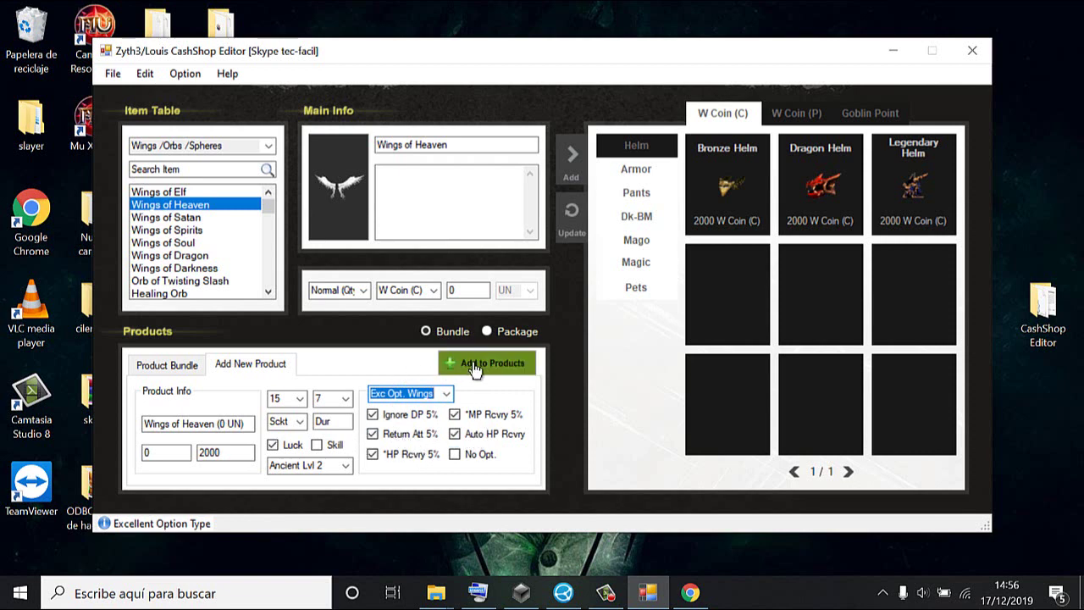
{"action": "left_click", "coordinate": [614, 358]}
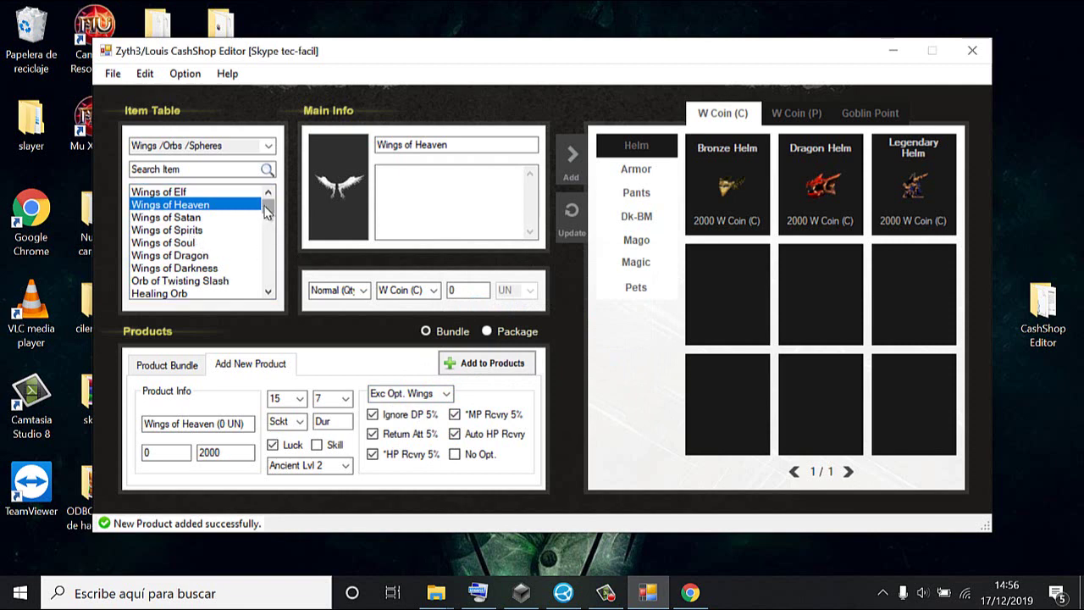
- Add the Angelic Staff from the Staffs category to the products at level 15 with weapon excellent options and a price of 2000
{"action": "left_click_drag", "start_coordinate": [266, 214], "coordinate": [266, 145]}
{"action": "left_click", "coordinate": [268, 145]}
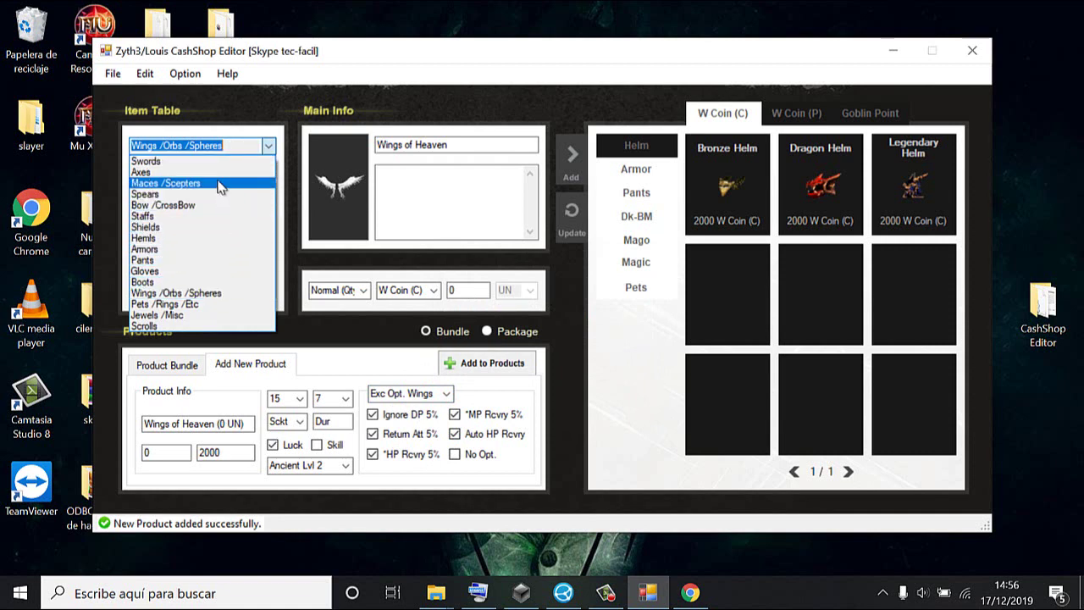
{"action": "left_click", "coordinate": [213, 218]}
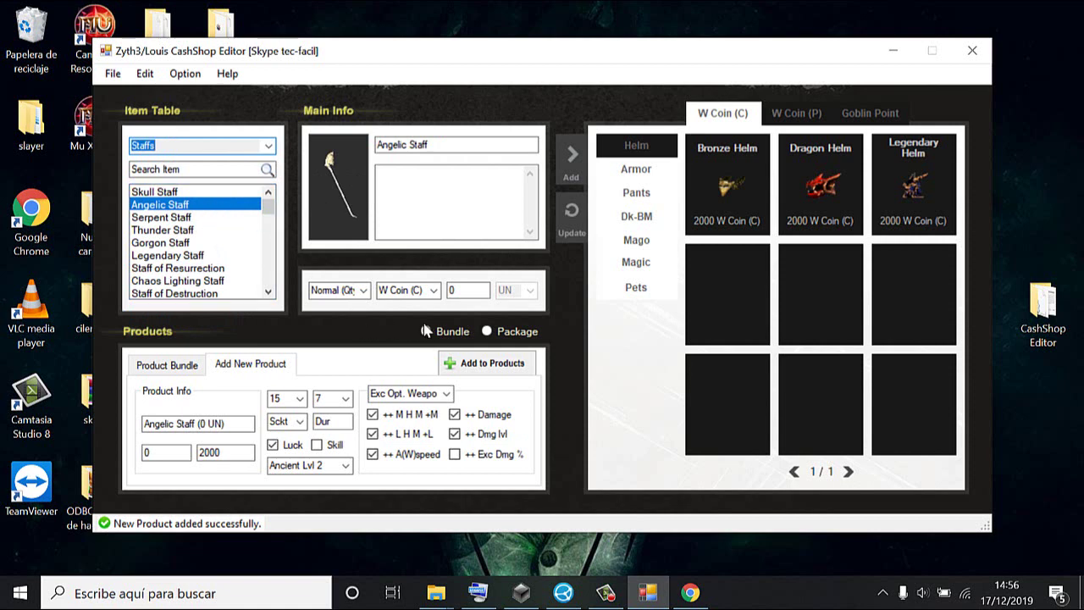
{"action": "left_click", "coordinate": [498, 363]}
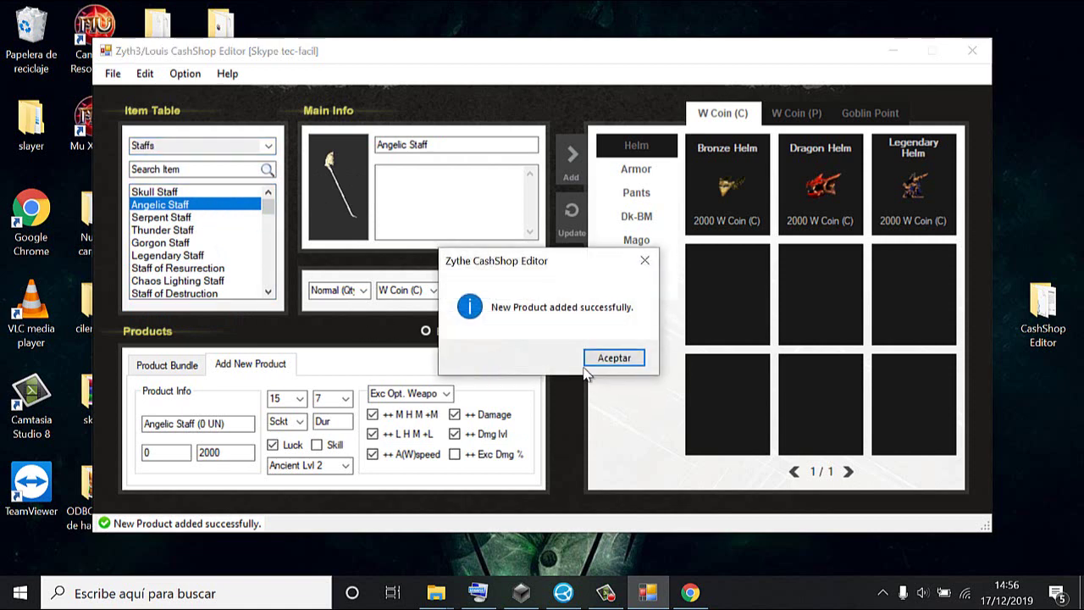
{"action": "left_click", "coordinate": [614, 358]}
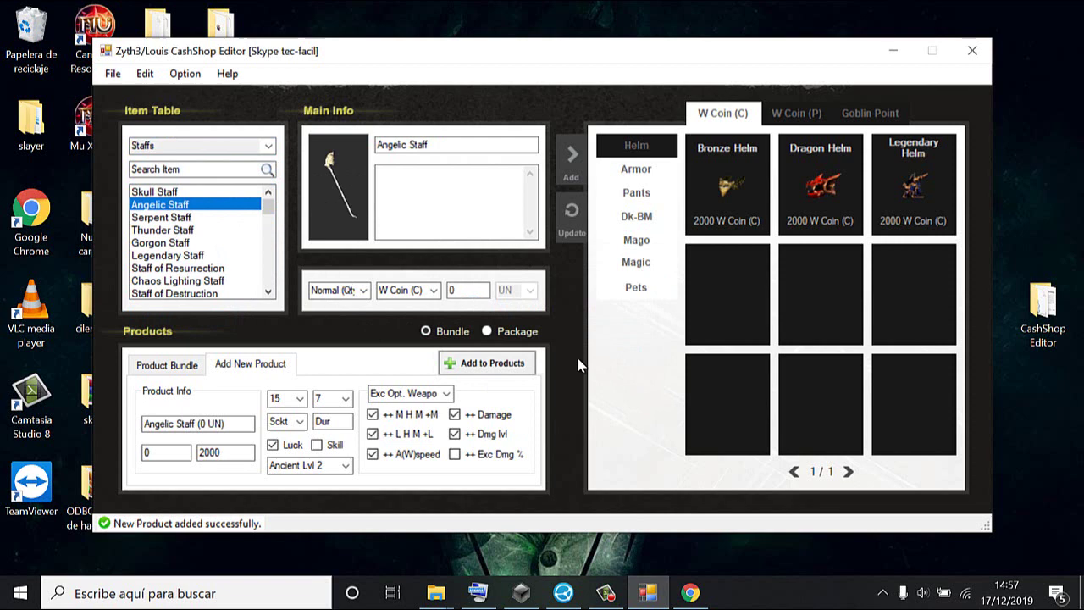
{"action": "left_click", "coordinate": [446, 394]}
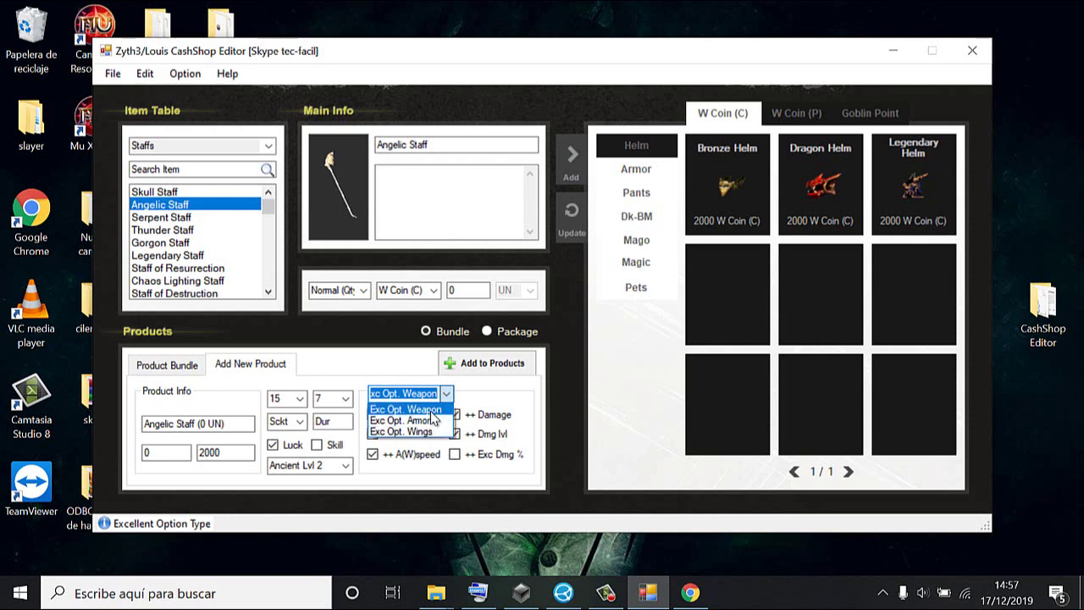
{"action": "left_click", "coordinate": [407, 409]}
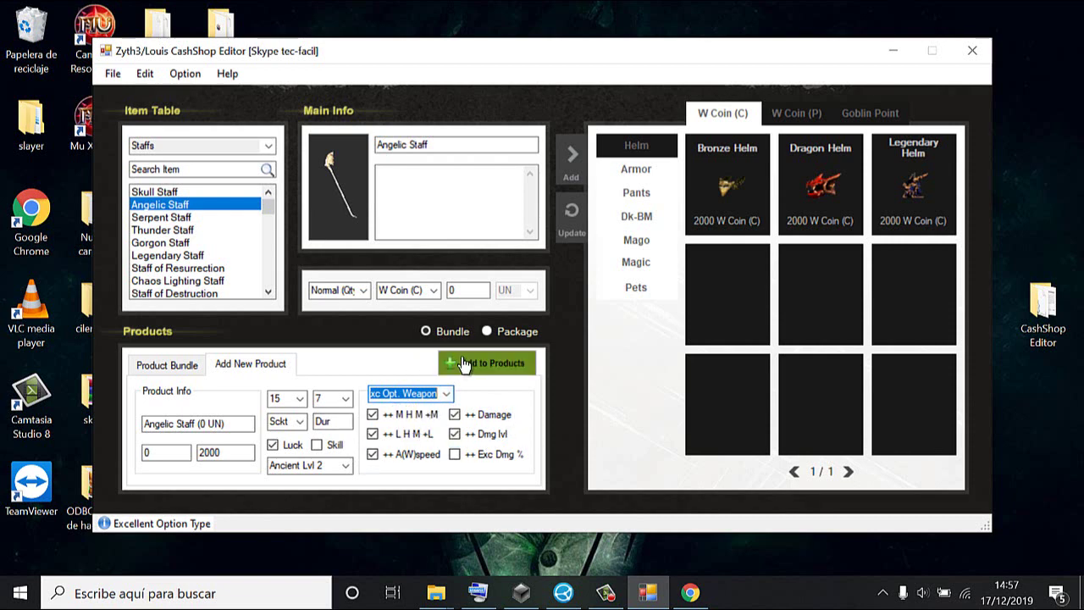
- Add the Legendary Helm, Legendary Armor and Legendary Pants from the product database to the Package Box A bundle
{"action": "left_click", "coordinate": [184, 366]}
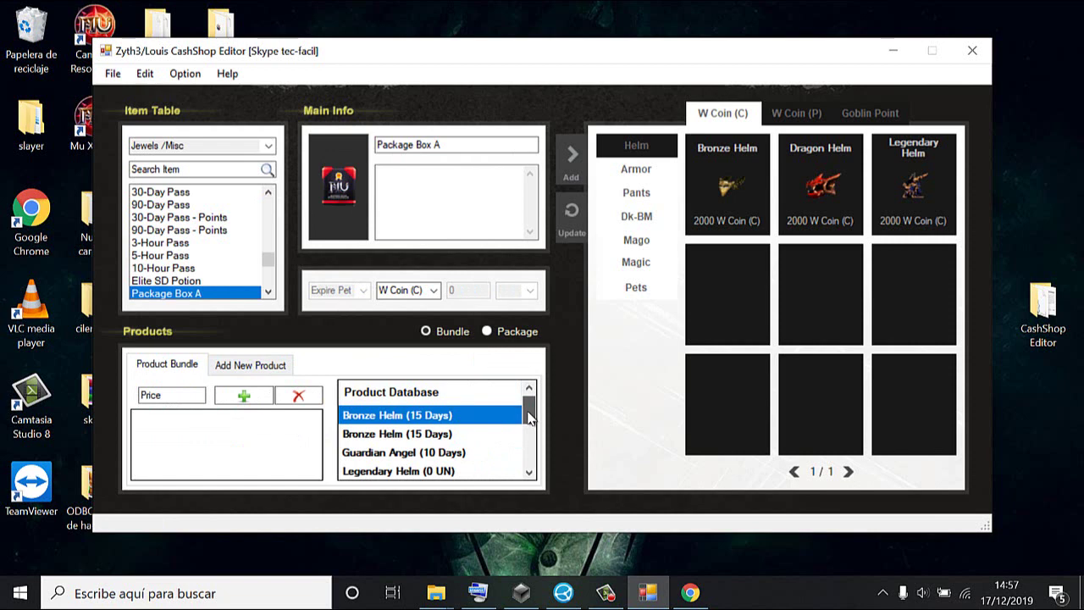
{"action": "left_click_drag", "start_coordinate": [529, 415], "coordinate": [530, 424]}
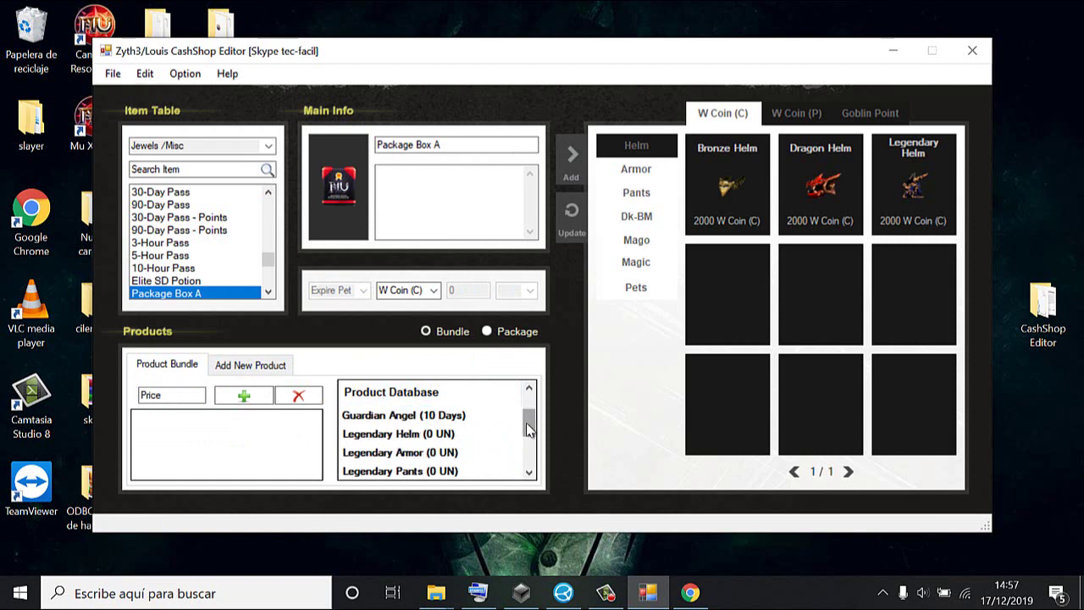
{"action": "left_click", "coordinate": [431, 435]}
{"action": "left_click", "coordinate": [245, 404]}
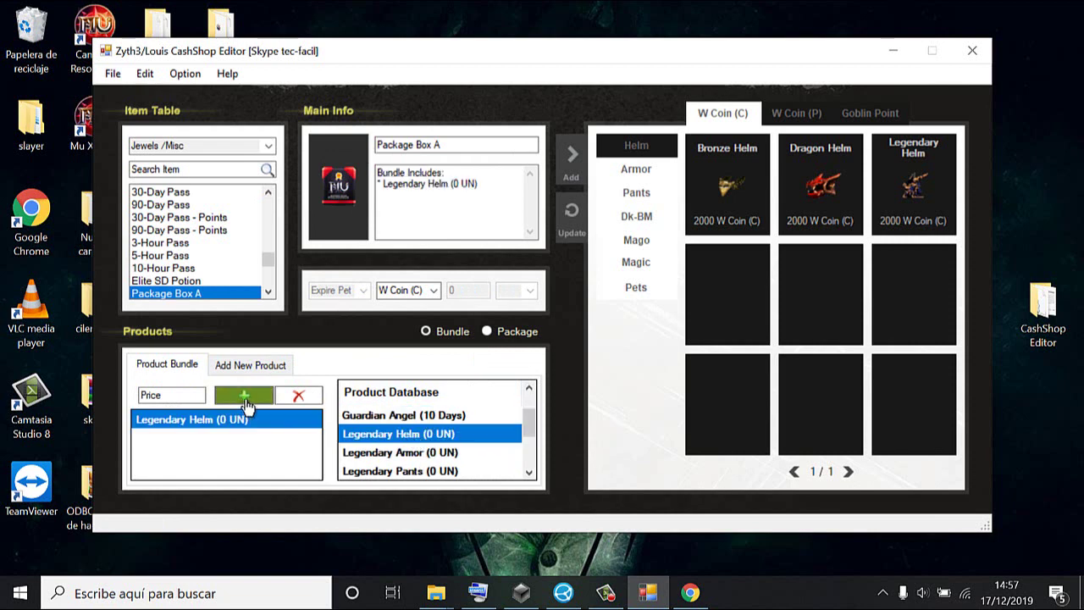
{"action": "left_click", "coordinate": [371, 456]}
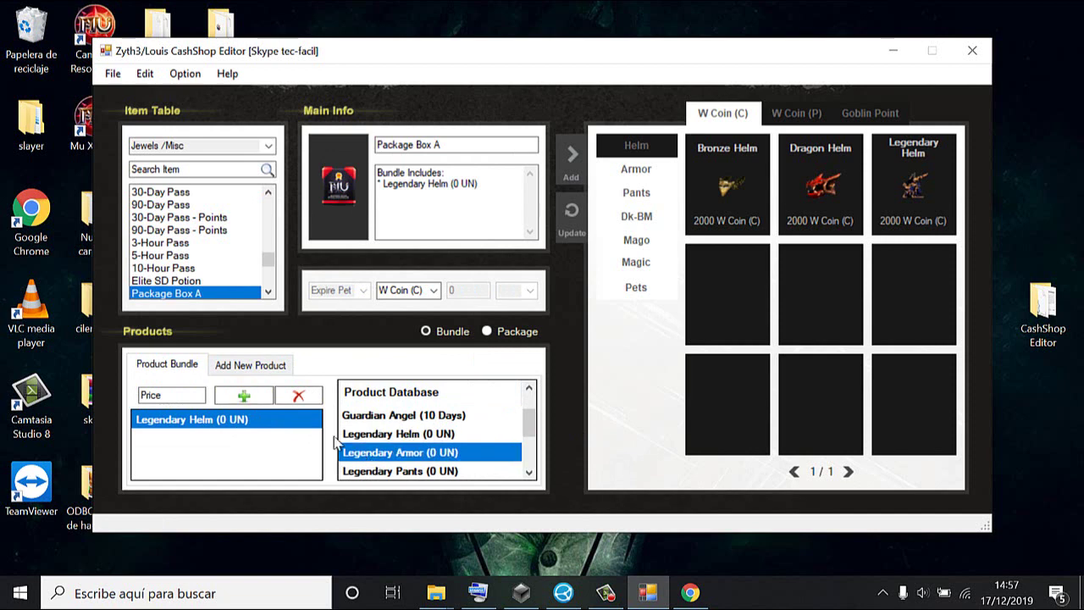
{"action": "left_click", "coordinate": [246, 396]}
{"action": "left_click", "coordinate": [383, 472]}
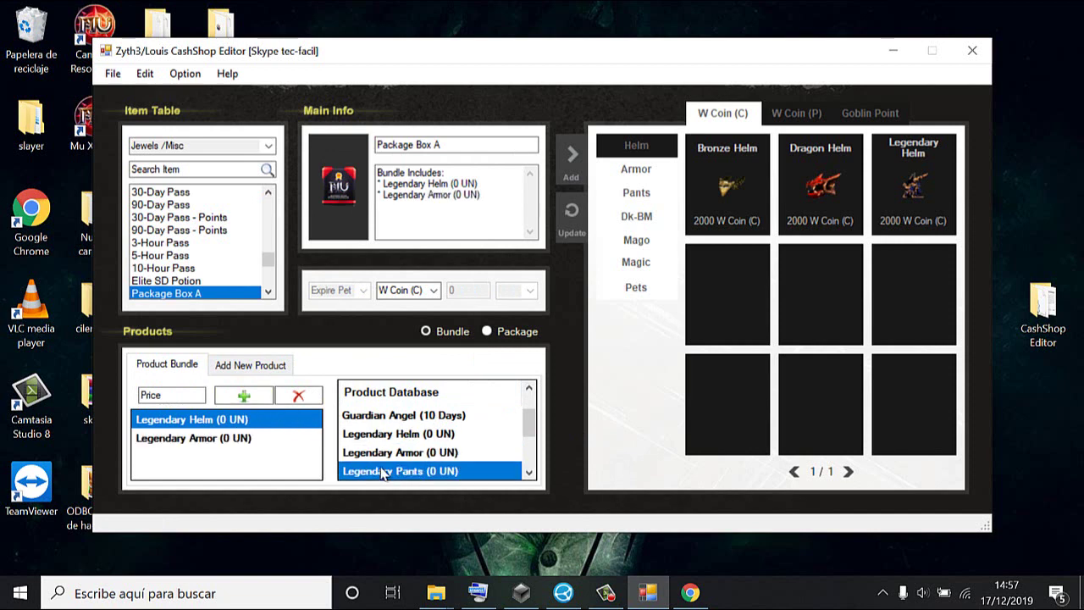
{"action": "left_click", "coordinate": [246, 396]}
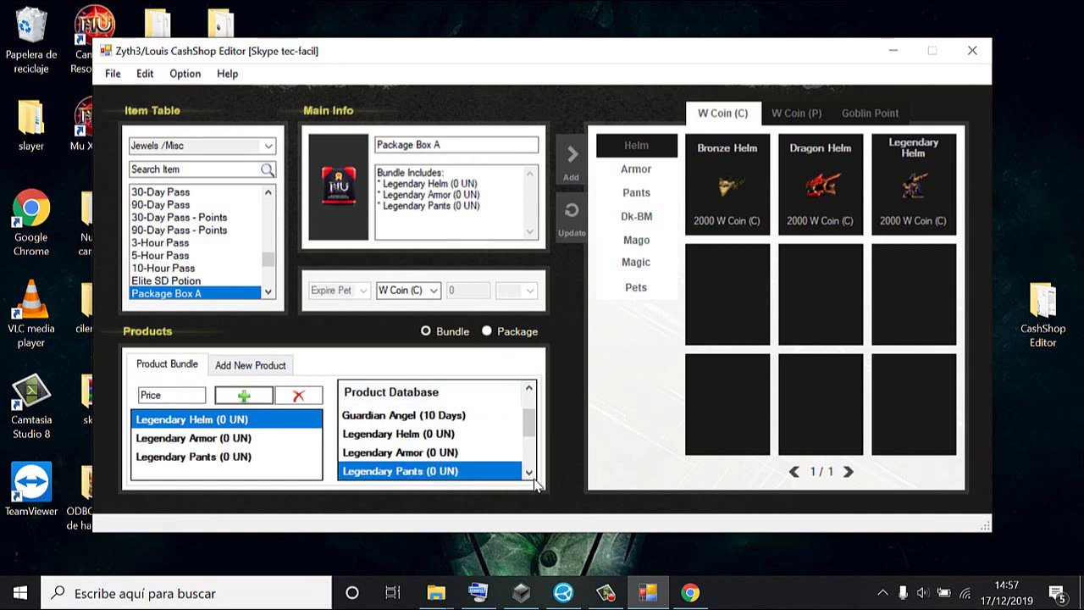
- Add the Legendary Gloves, Legendary Boots and Wings of Heaven from the product database to the same bundle
{"action": "left_click", "coordinate": [530, 473]}
{"action": "left_click", "coordinate": [495, 471]}
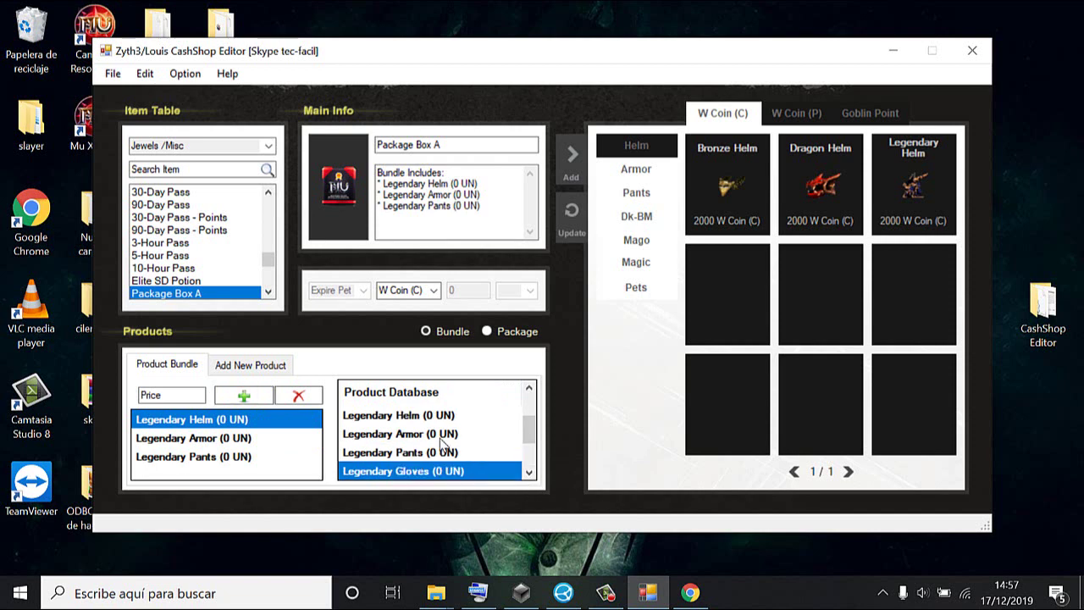
{"action": "left_click", "coordinate": [240, 394]}
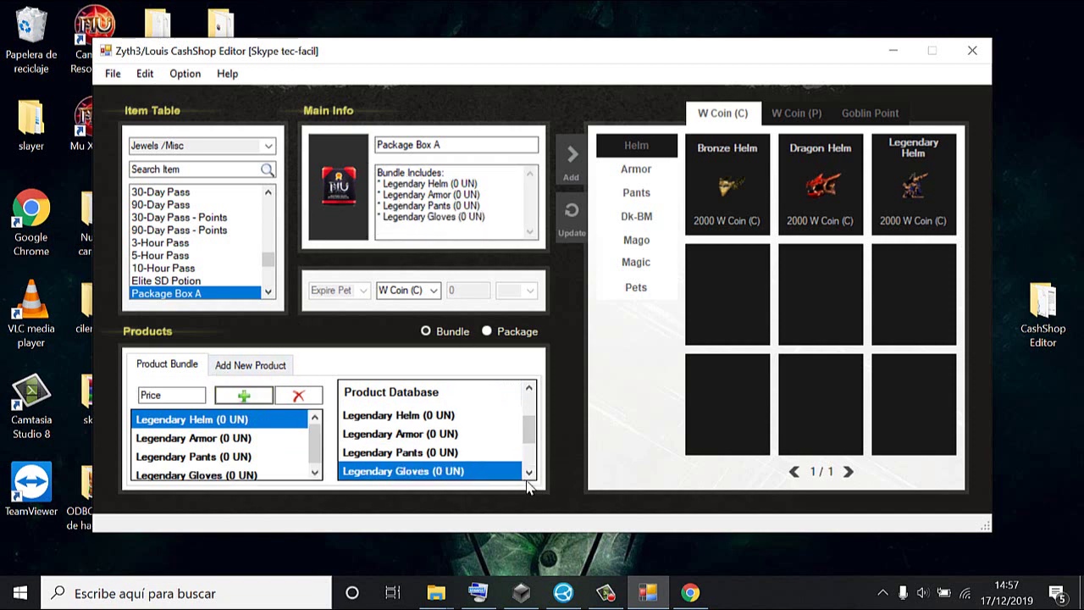
{"action": "left_click", "coordinate": [529, 473]}
{"action": "left_click", "coordinate": [529, 473]}
{"action": "left_click", "coordinate": [529, 473]}
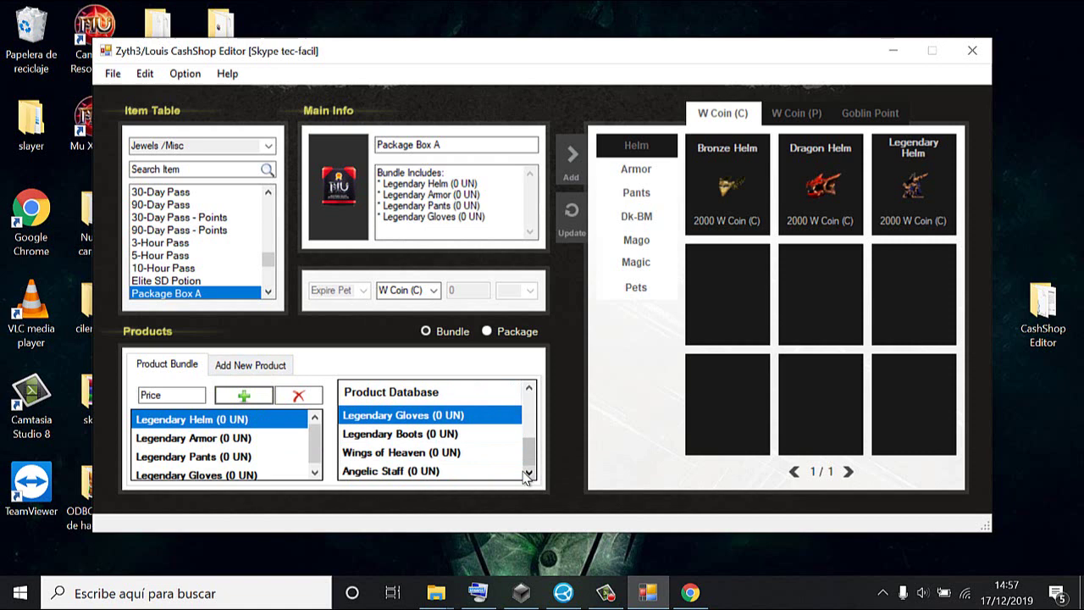
{"action": "left_click", "coordinate": [408, 435]}
{"action": "left_click", "coordinate": [241, 396]}
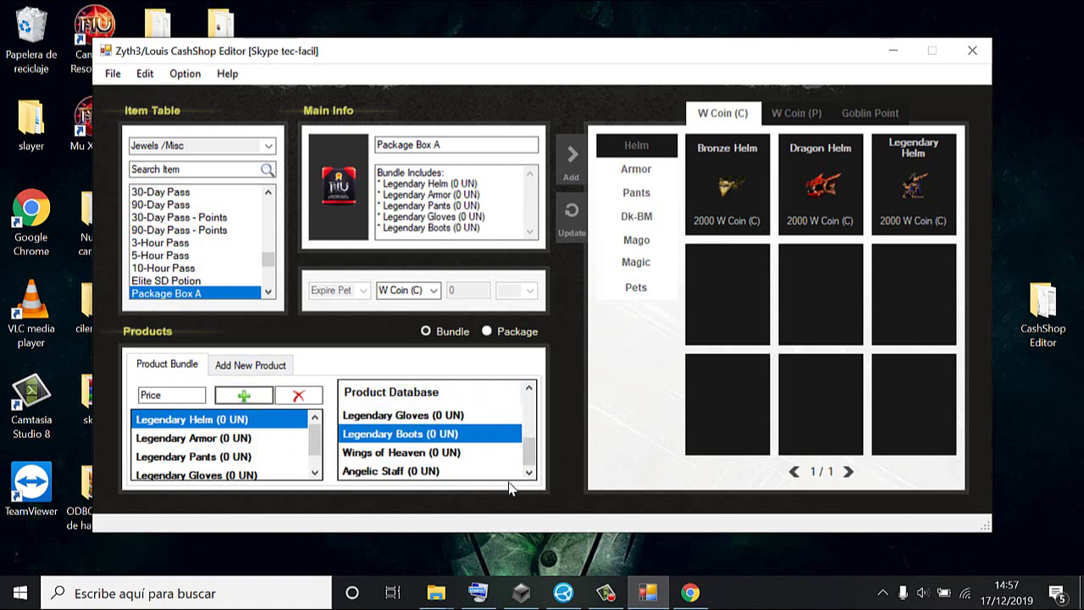
{"action": "left_click", "coordinate": [433, 452]}
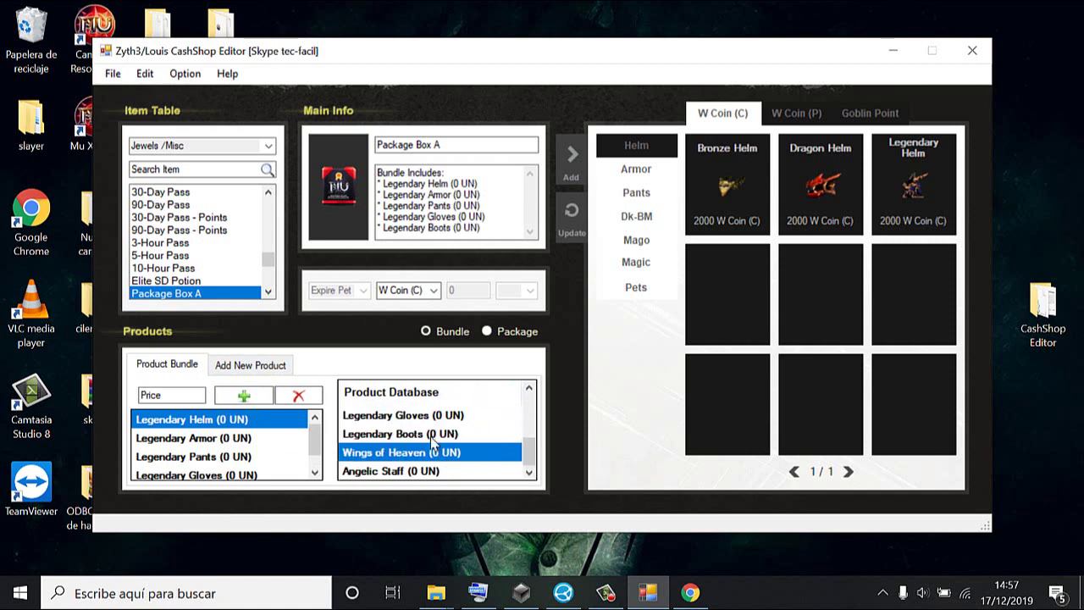
{"action": "left_click", "coordinate": [244, 397]}
- Try to add the Angelic Staff to the Package Box A bundle
{"action": "left_click", "coordinate": [377, 471]}
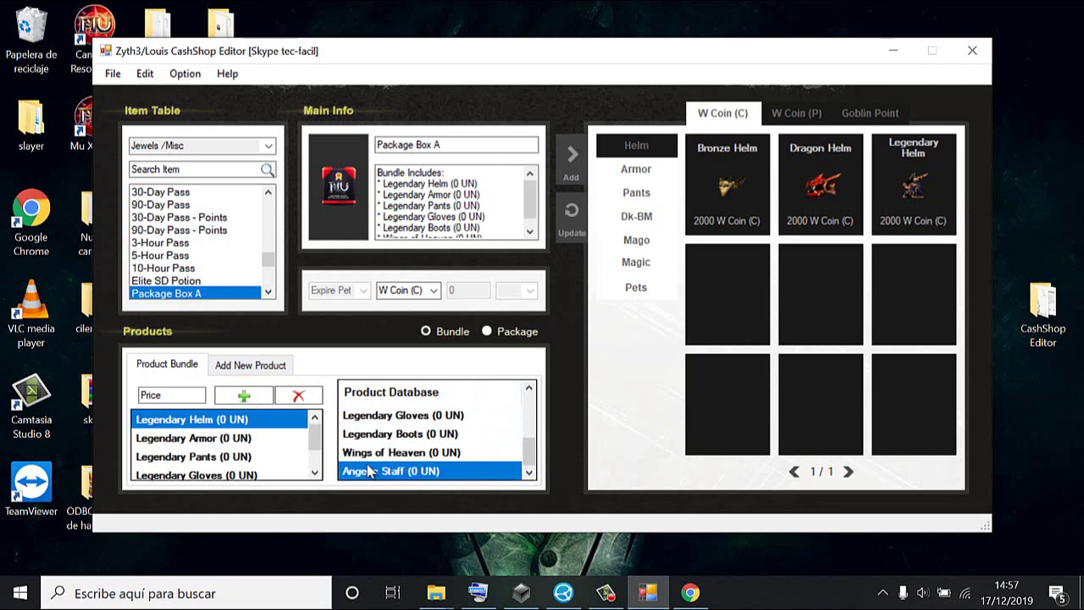
{"action": "left_click", "coordinate": [241, 397]}
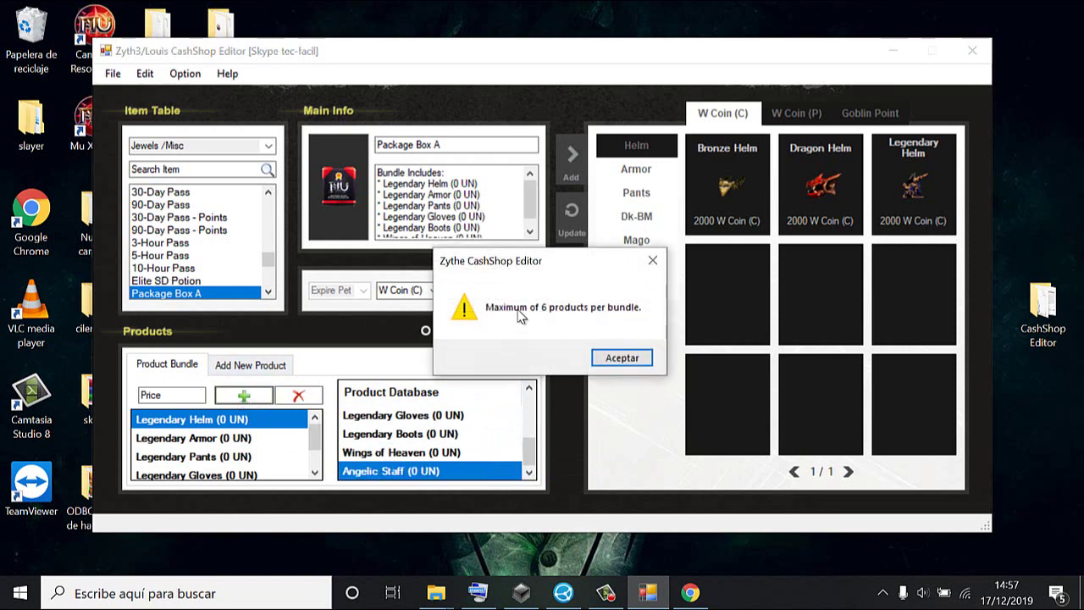
{"action": "left_click", "coordinate": [621, 357]}
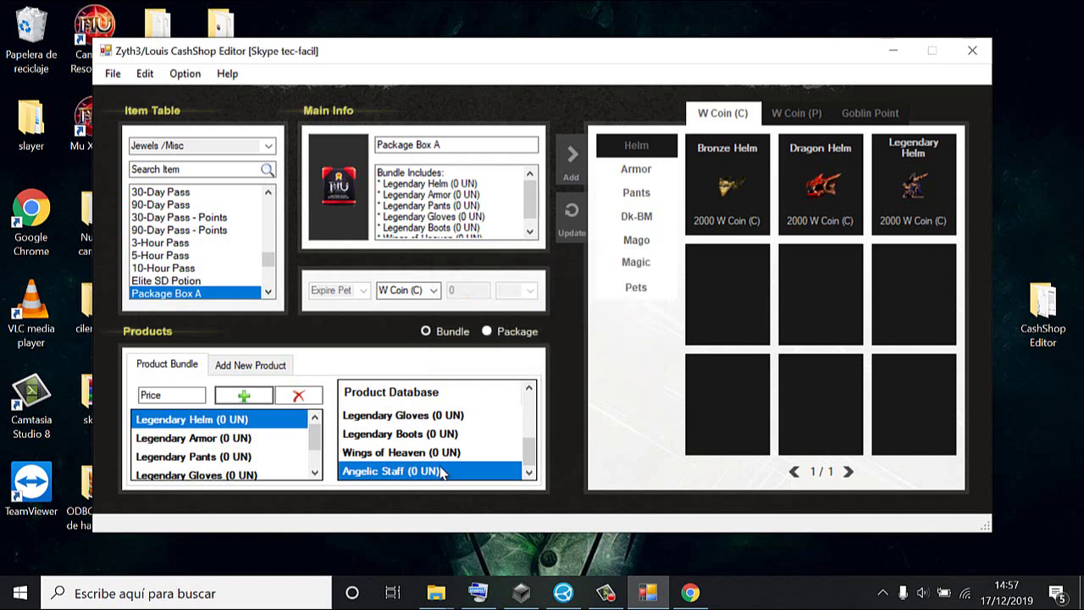
{"action": "mouse_move", "coordinate": [314, 436]}
{"action": "left_mouse_down"}
{"action": "mouse_move", "coordinate": [314, 452]}
{"action": "mouse_move", "coordinate": [317, 430]}
{"action": "left_mouse_up"}
{"action": "left_click", "coordinate": [250, 365]}
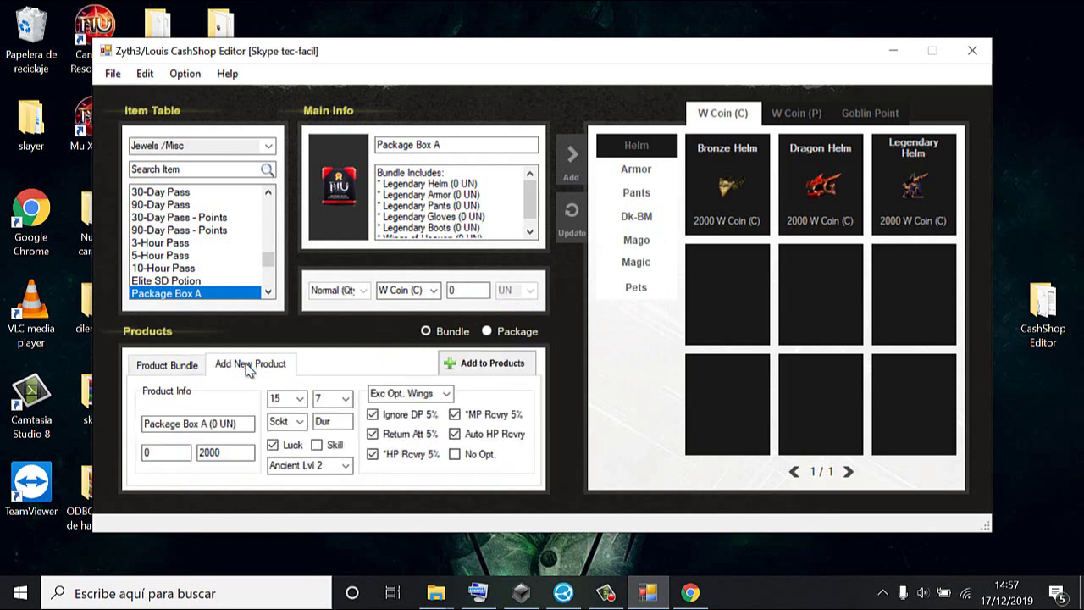
{"action": "left_click", "coordinate": [172, 369]}
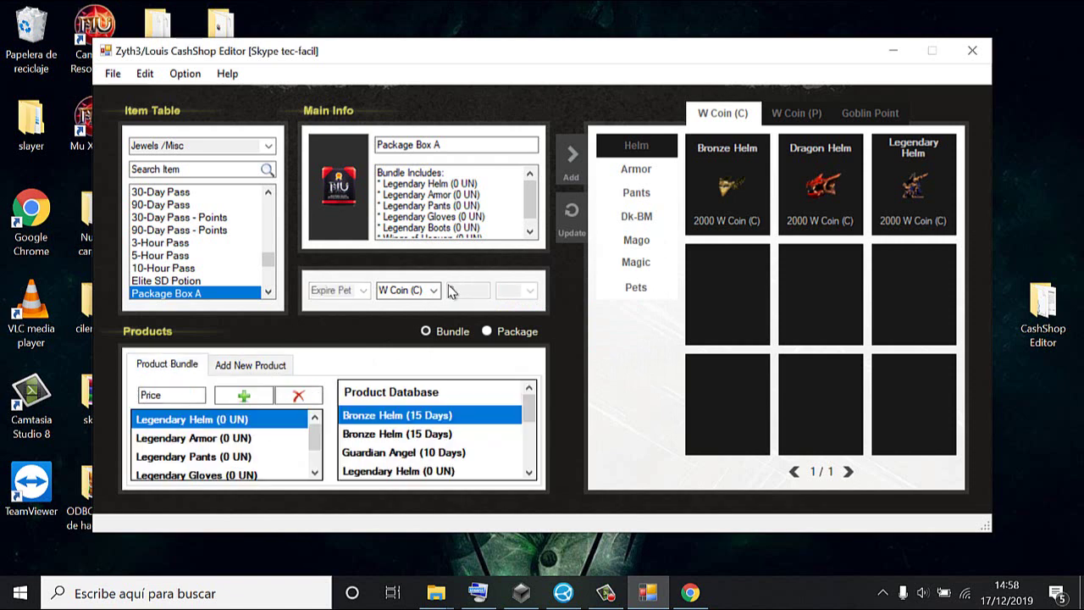
{"action": "left_click", "coordinate": [259, 365]}
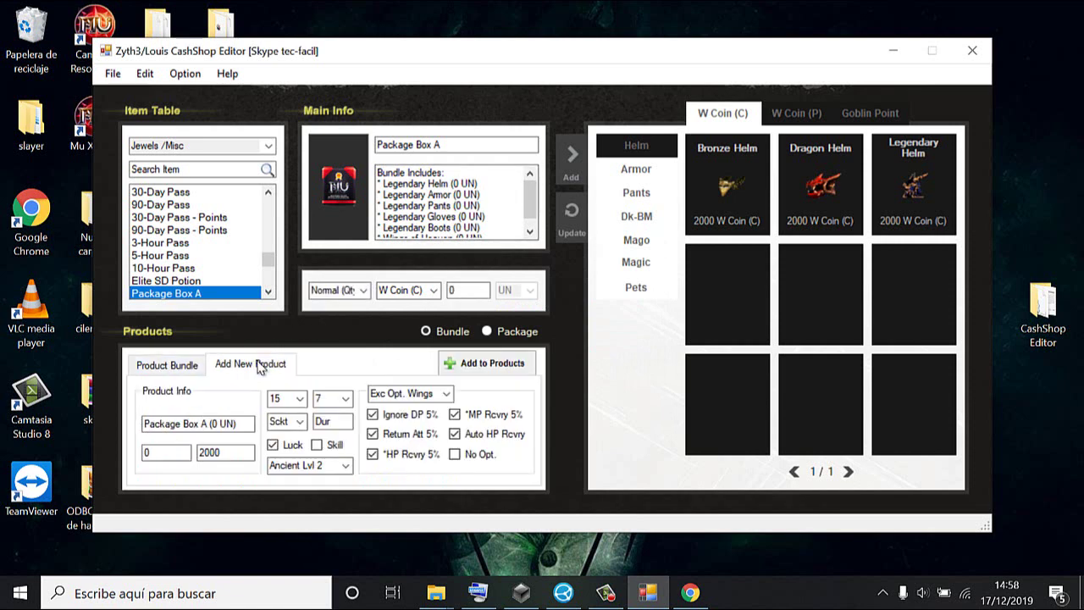
{"action": "left_click", "coordinate": [195, 366]}
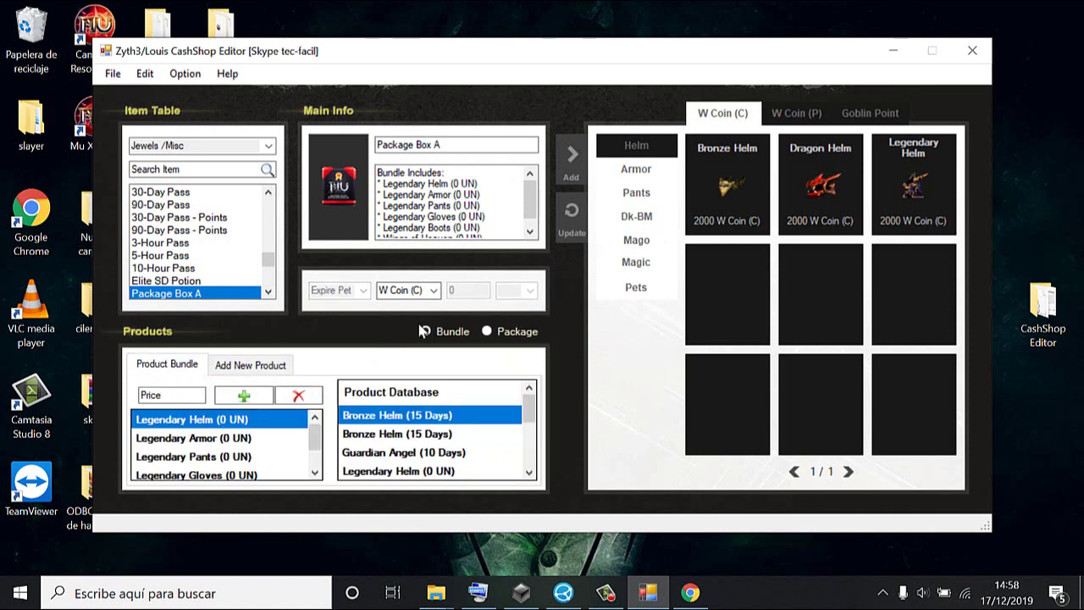
- Add a new category to the W Coin (C) shop, name it Packs and select it
{"action": "right_click", "coordinate": [634, 344]}
{"action": "left_click", "coordinate": [651, 370]}
{"action": "left_click", "coordinate": [649, 312]}
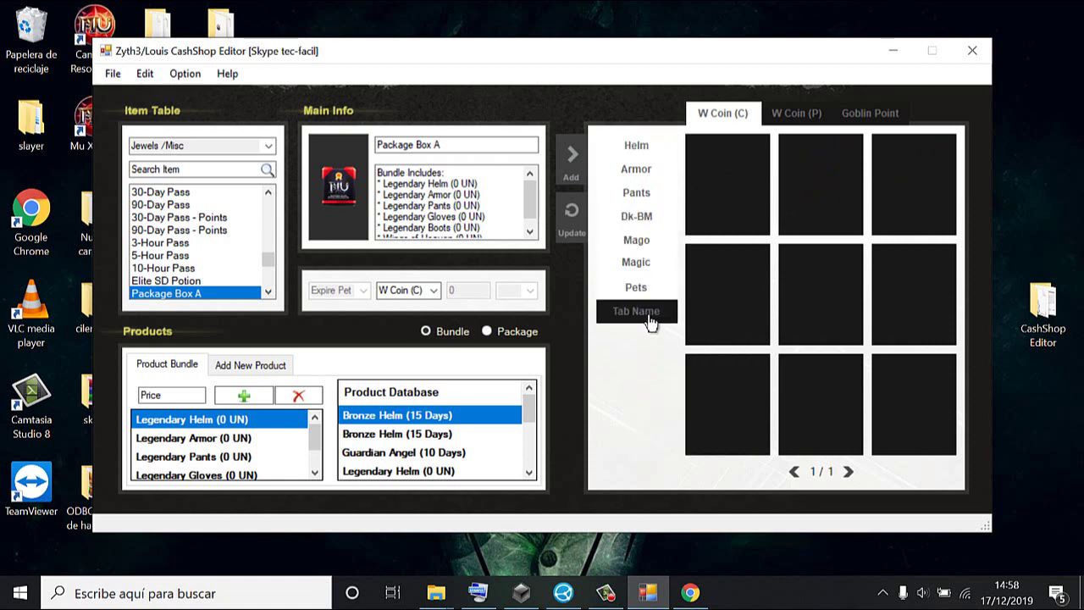
{"action": "right_click", "coordinate": [652, 317]}
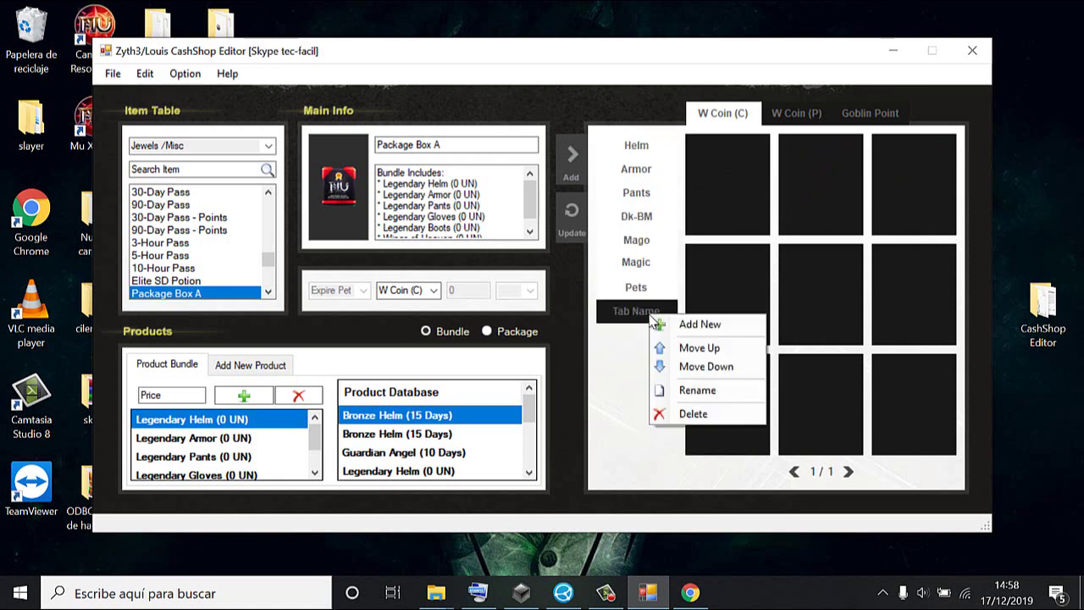
{"action": "left_click", "coordinate": [698, 389]}
{"action": "type", "text": "Pa"}
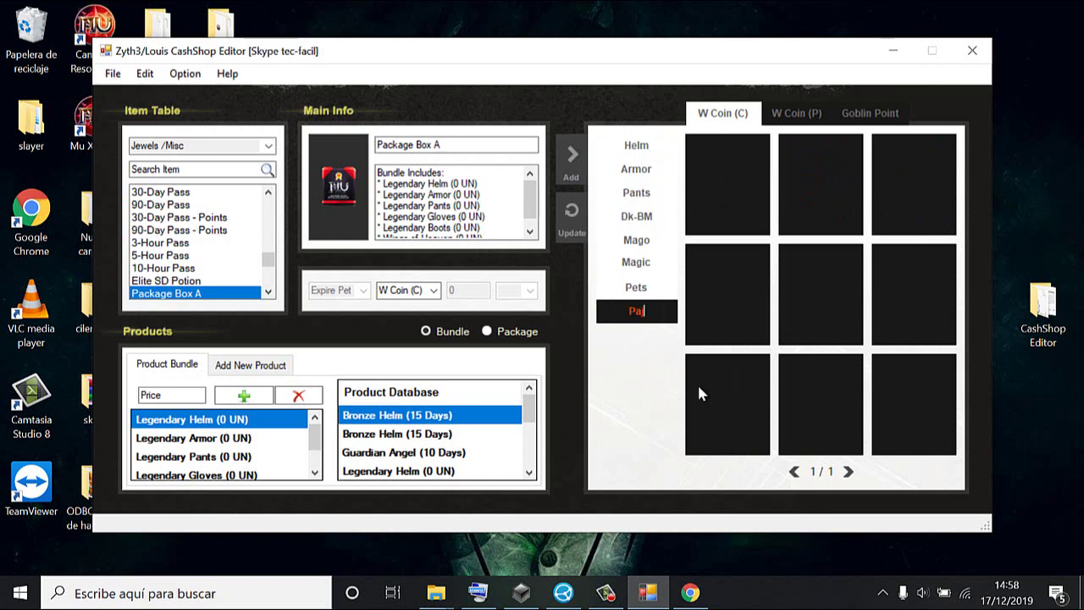
{"action": "type", "text": "cks"}
{"action": "left_click", "coordinate": [636, 288]}
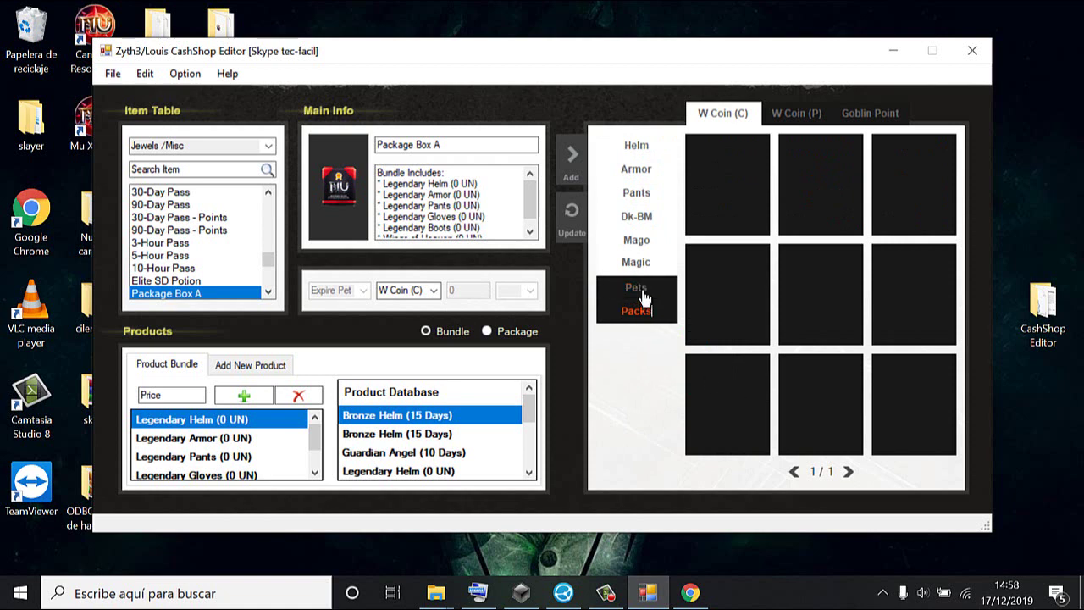
{"action": "left_click", "coordinate": [644, 311]}
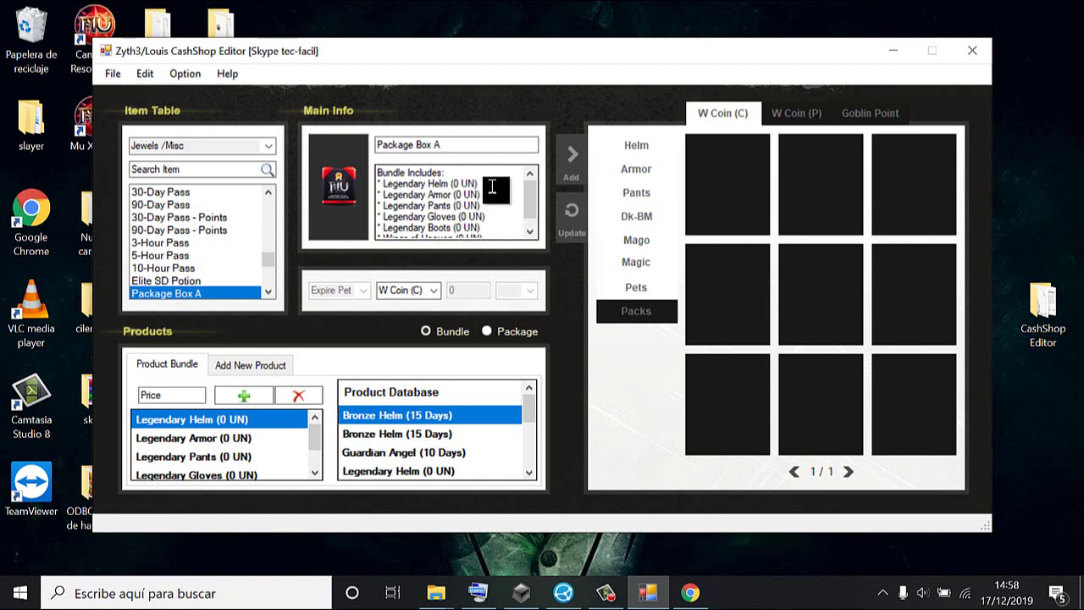
- Set the bundle price to 5000 and add Package Box A to the Packs category
{"action": "left_click", "coordinate": [576, 157]}
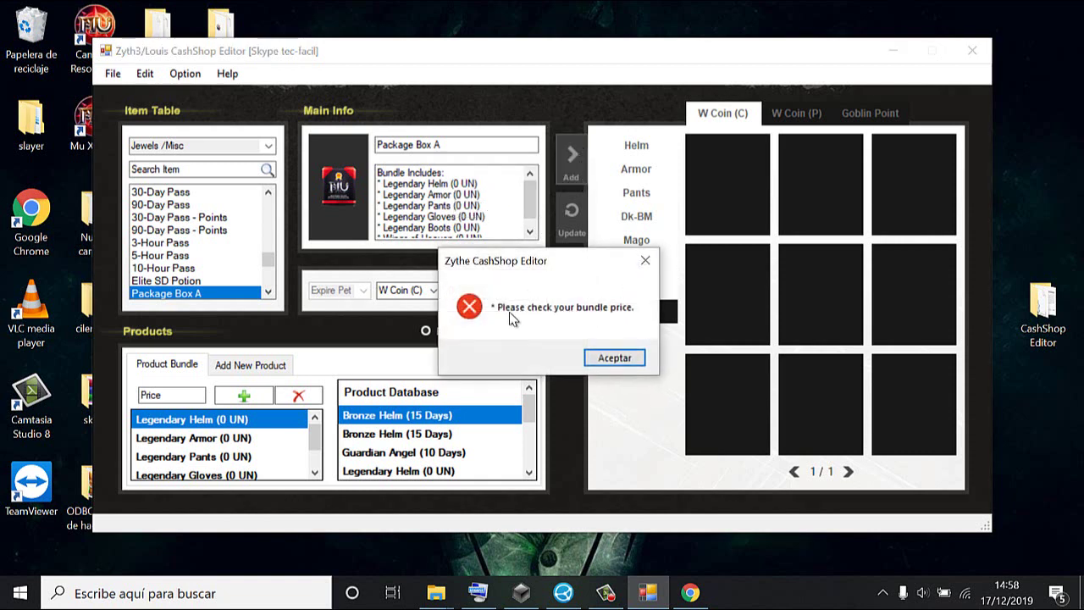
{"action": "left_click", "coordinate": [615, 359]}
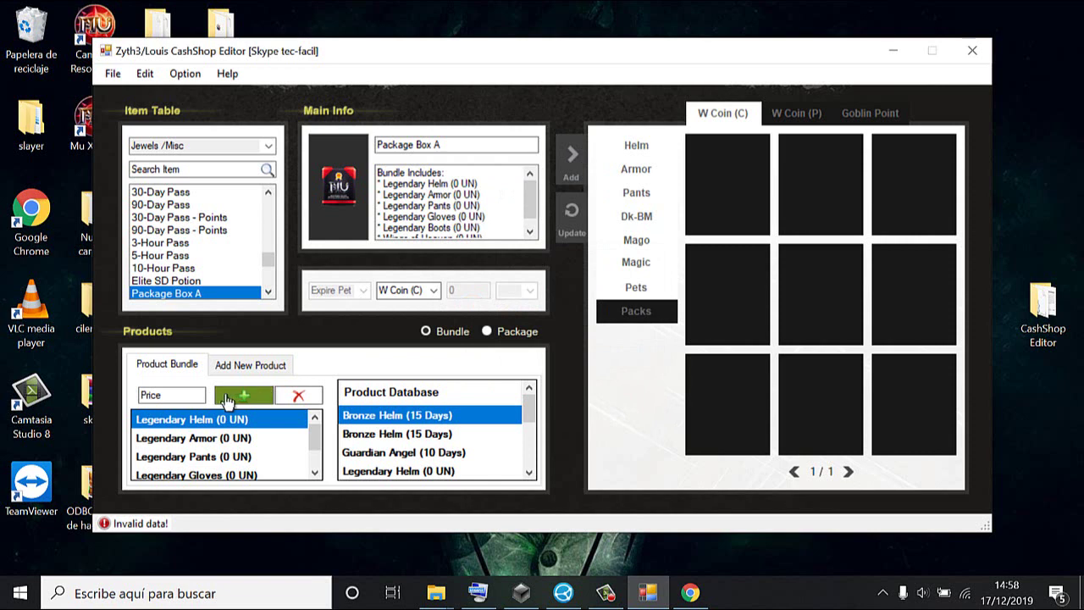
{"action": "left_click_drag", "start_coordinate": [186, 395], "coordinate": [133, 399]}
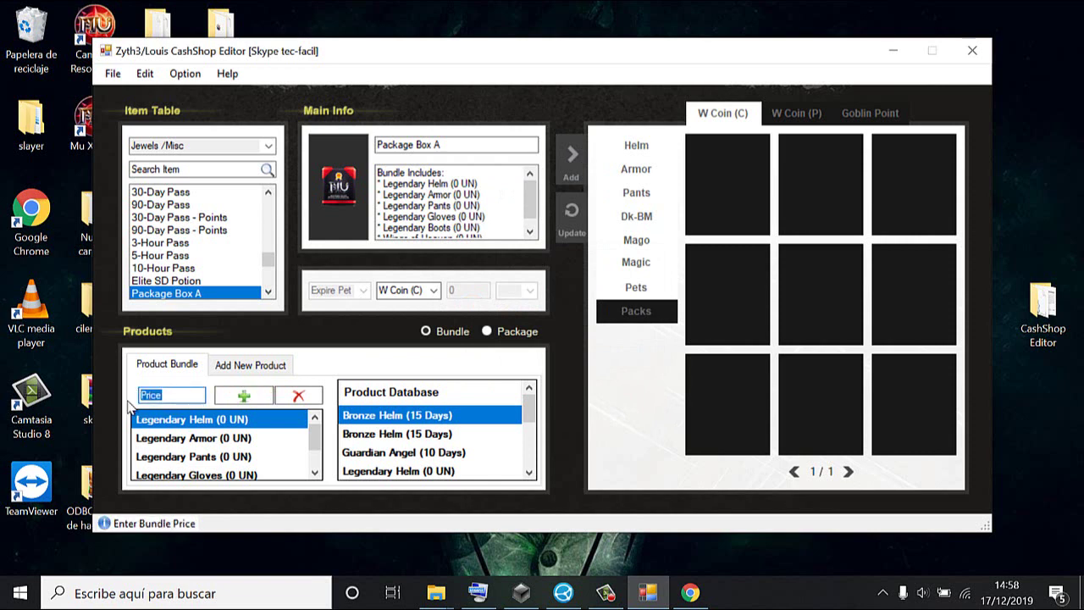
{"action": "type", "text": "5000"}
{"action": "left_click", "coordinate": [572, 156]}
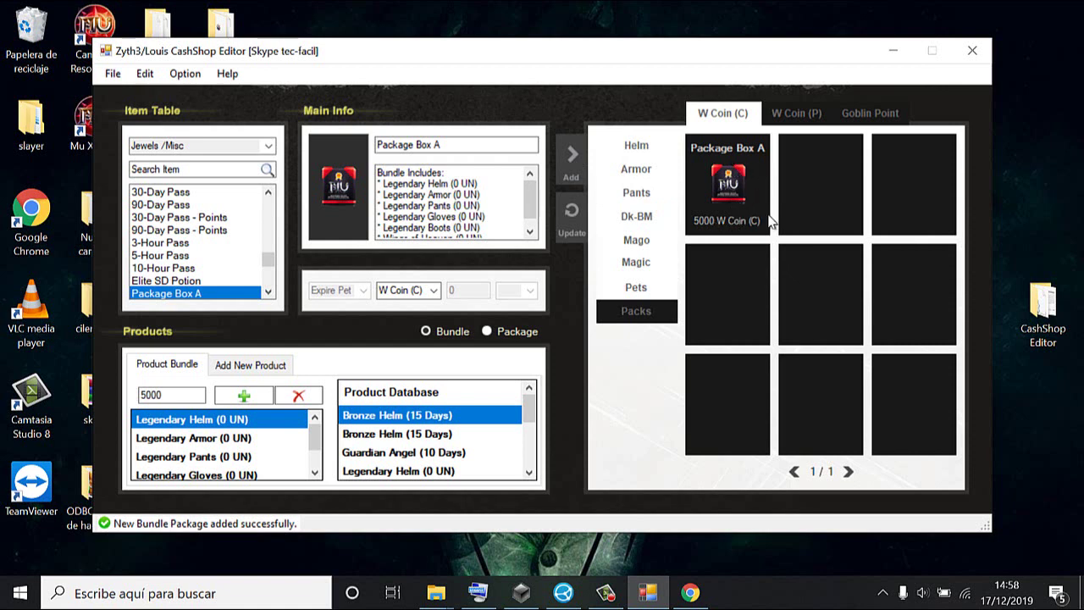
- Rename the package as Set Legendary and add it to the Packs category as a second bundle
{"action": "left_click", "coordinate": [465, 138]}
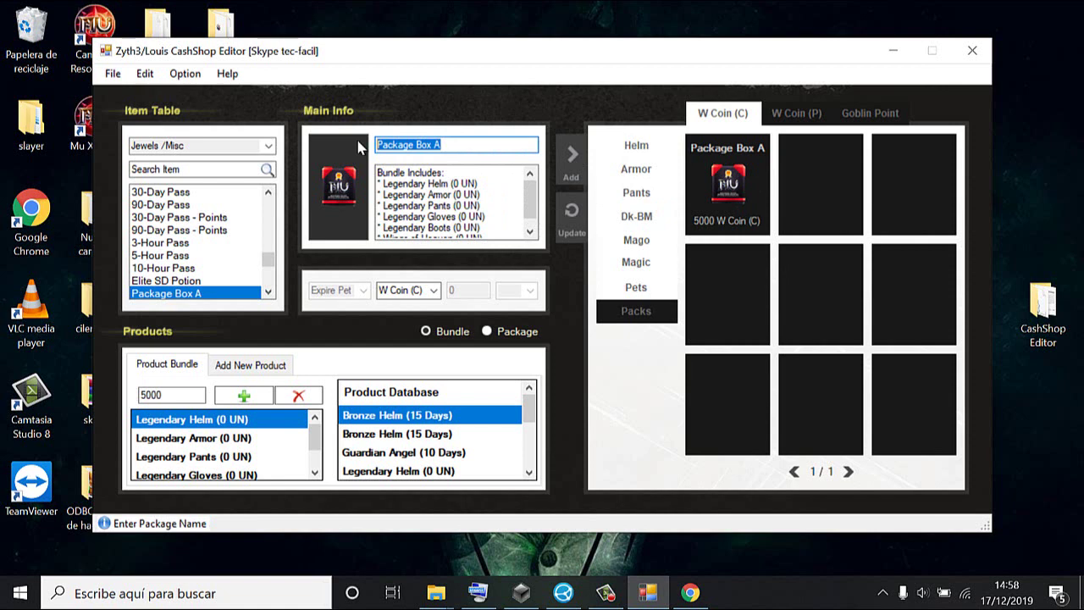
{"action": "key", "text": "BackSpace"}
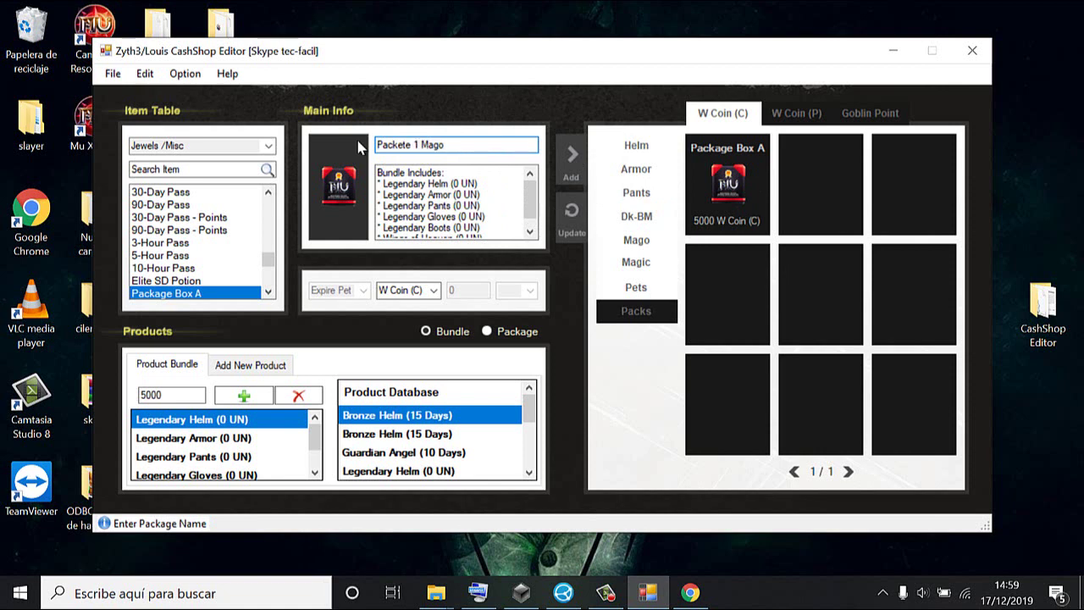
{"action": "key", "text": "BackSpace"}
{"action": "key", "text": "BackSpace"}
{"action": "key", "text": "BackSpace"}
{"action": "key", "text": "BackSpace"}
{"action": "key", "text": "BackSpace"}
{"action": "key", "text": "BackSpace"}
{"action": "key", "text": "BackSpace"}
{"action": "key", "text": "BackSpace"}
{"action": "key", "text": "BackSpace"}
{"action": "key", "text": "BackSpace"}
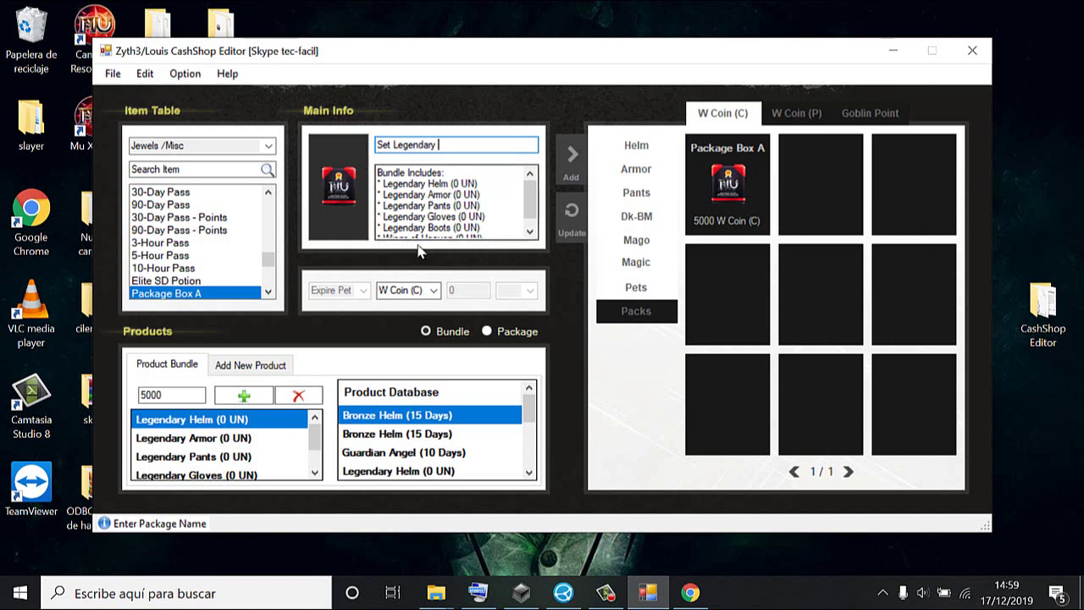
{"action": "left_click", "coordinate": [576, 174]}
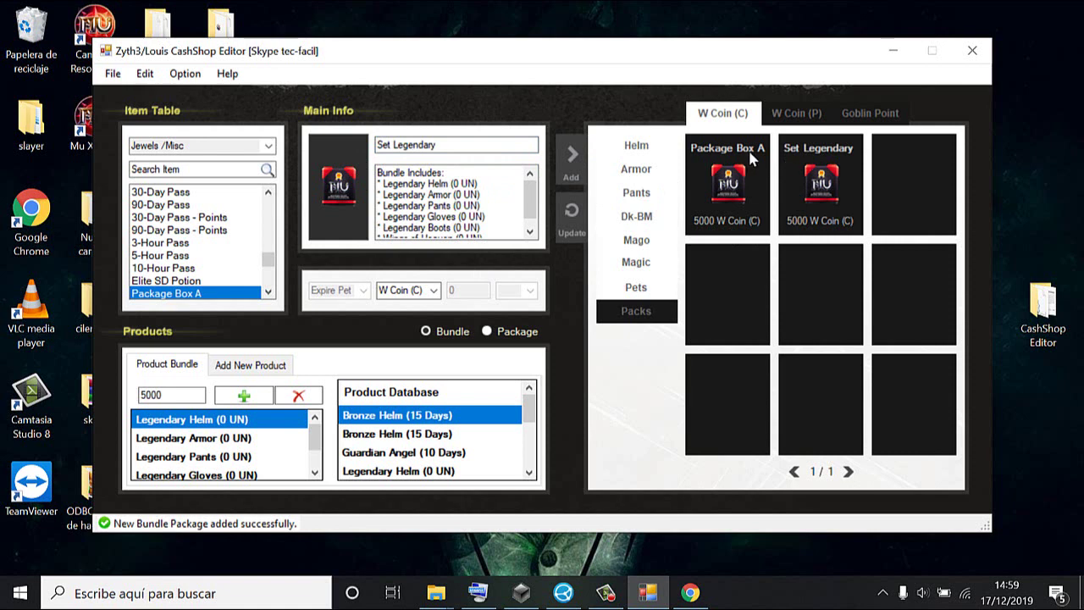
{"action": "left_click", "coordinate": [433, 290]}
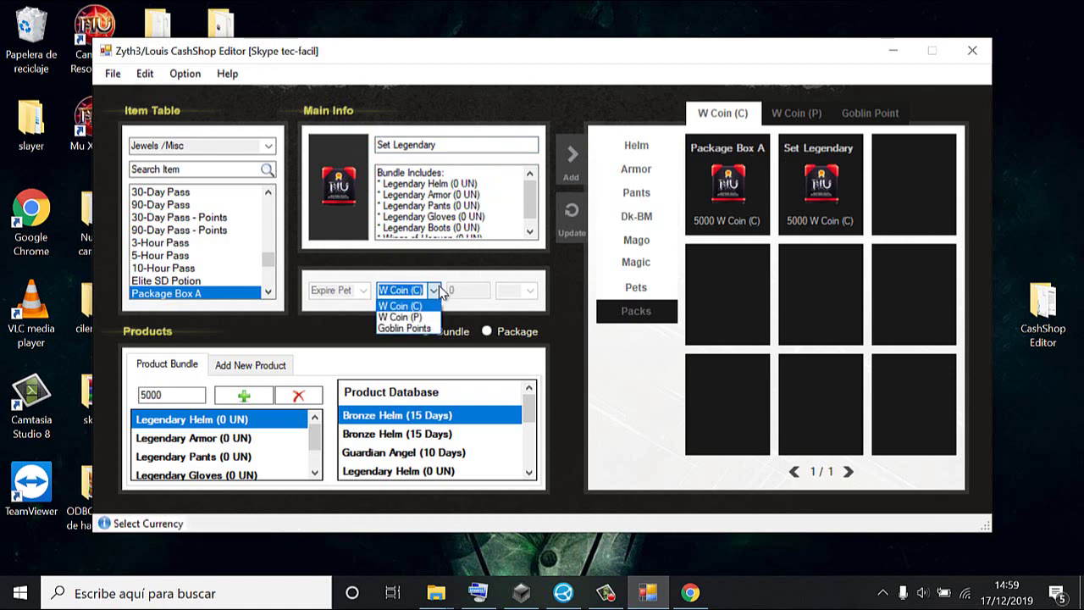
{"action": "left_click", "coordinate": [434, 289]}
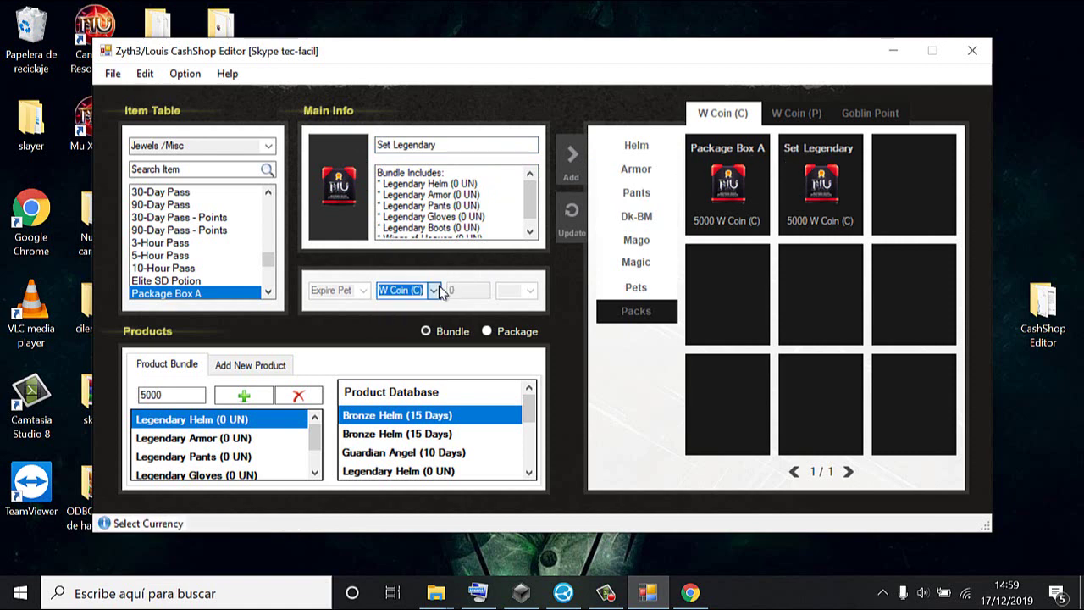
{"action": "left_click", "coordinate": [778, 112]}
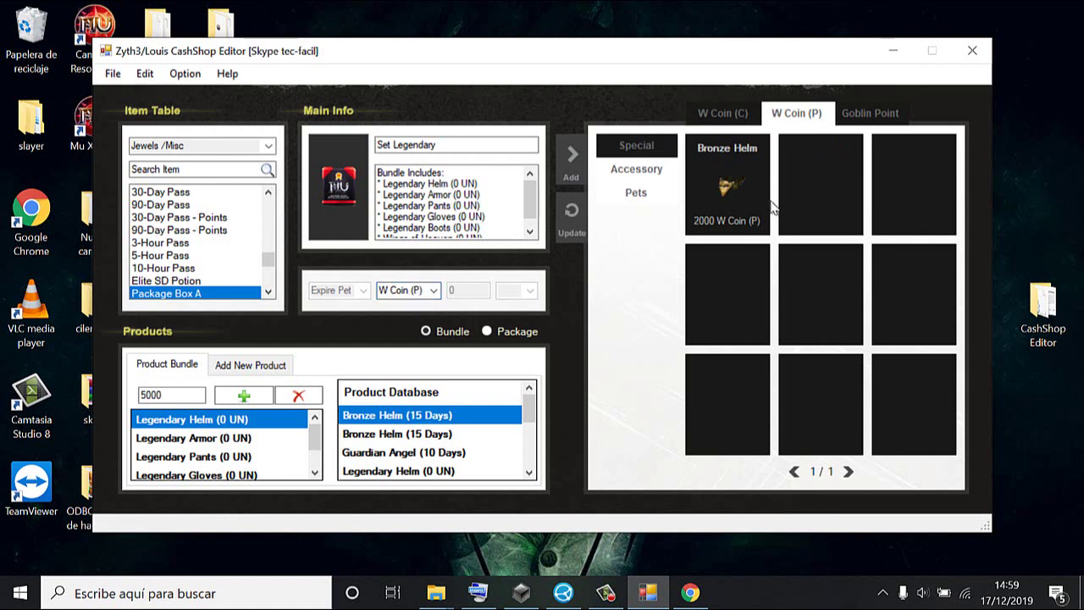
{"action": "left_click", "coordinate": [724, 116]}
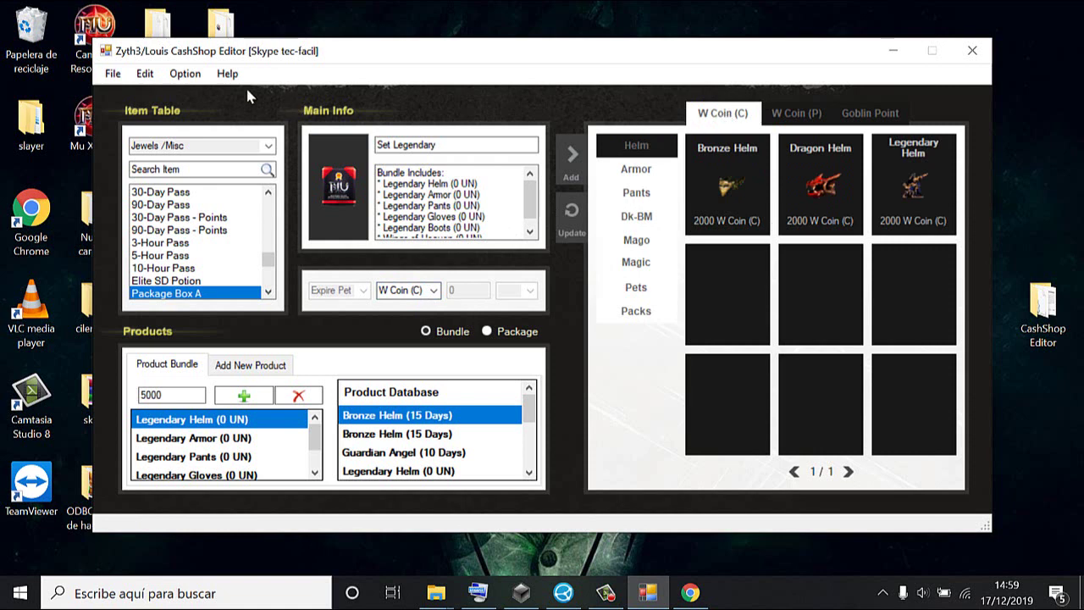
- Export the cash shop data with its Output folder opened, and close the CashShop Editor
{"action": "left_click", "coordinate": [116, 74]}
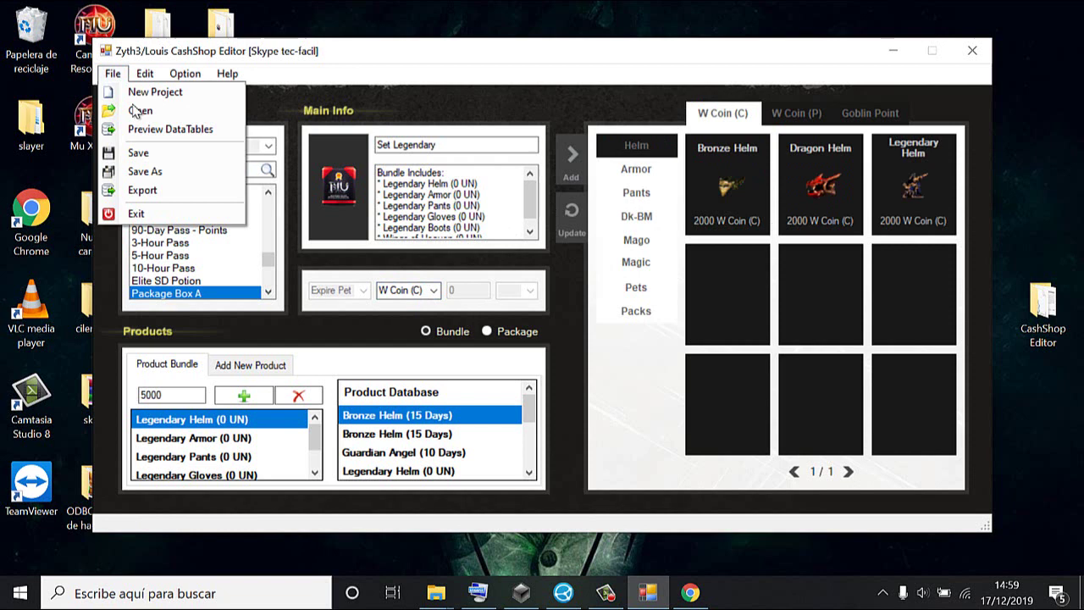
{"action": "left_click", "coordinate": [164, 194]}
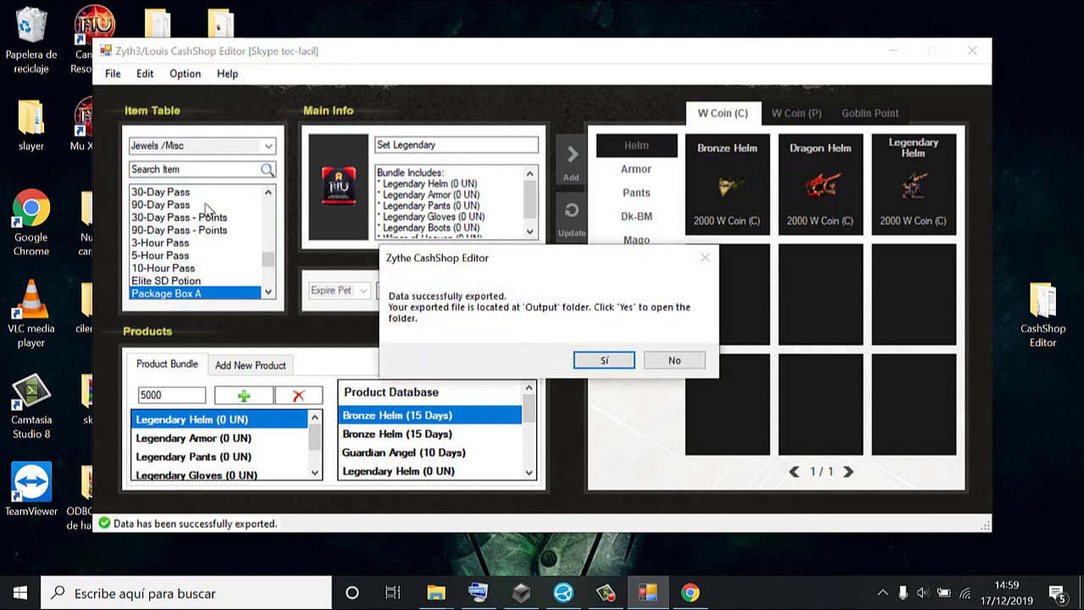
{"action": "left_click", "coordinate": [605, 366]}
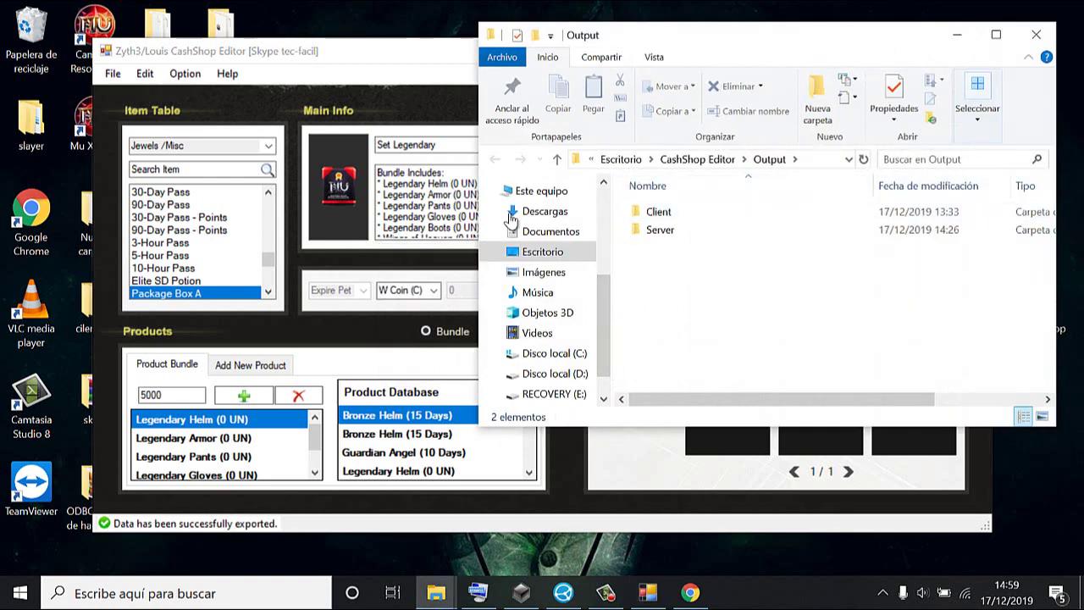
{"action": "left_click", "coordinate": [110, 75]}
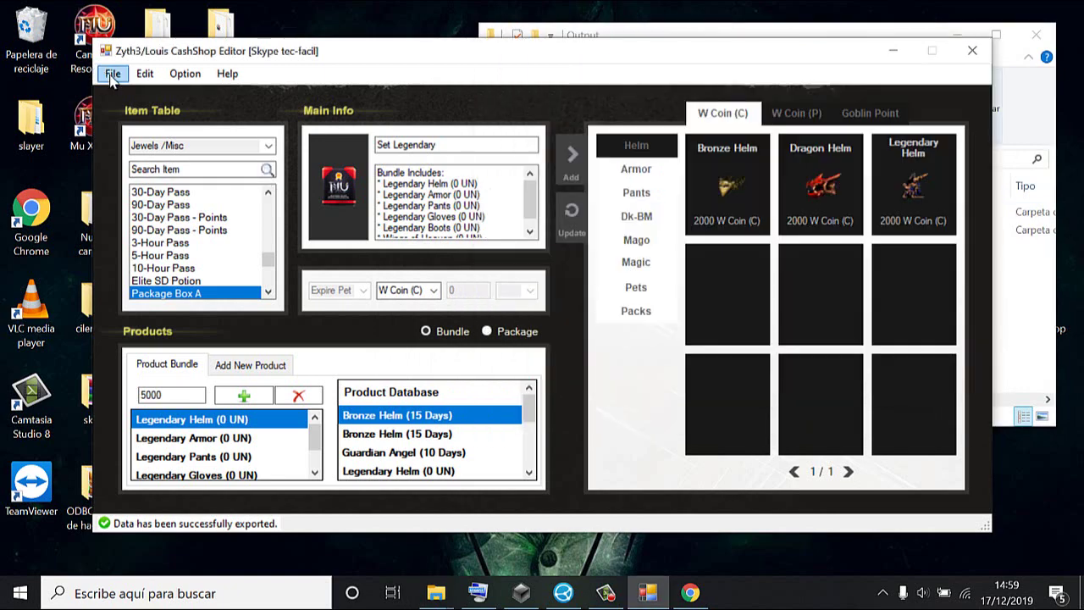
{"action": "left_click", "coordinate": [112, 75]}
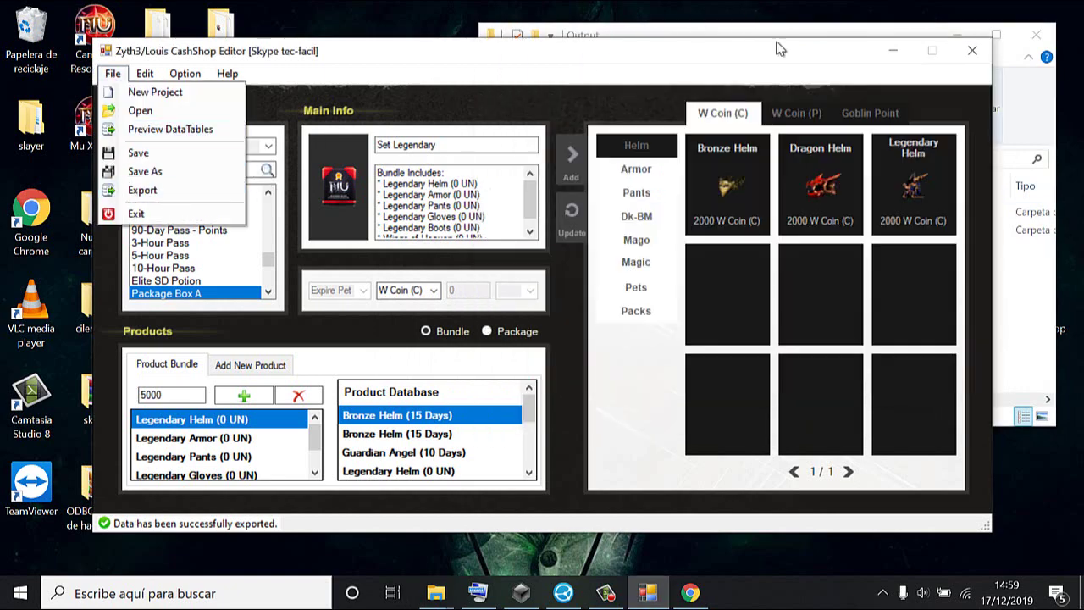
{"action": "left_click", "coordinate": [1019, 320]}
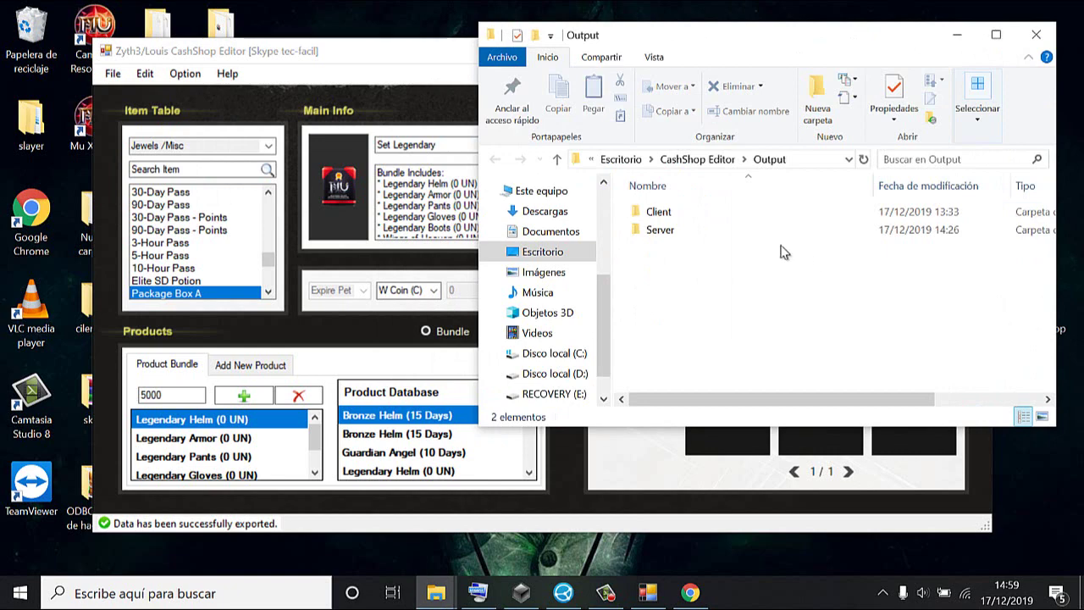
{"action": "left_click", "coordinate": [429, 93]}
{"action": "left_click", "coordinate": [972, 51]}
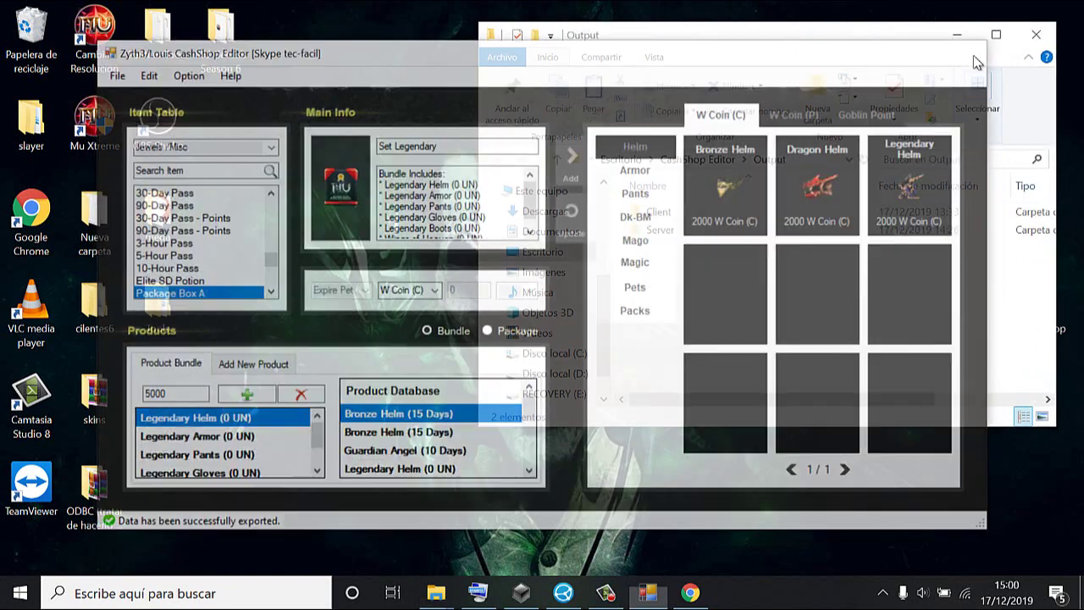
{"action": "left_click_drag", "start_coordinate": [741, 45], "coordinate": [732, 75]}
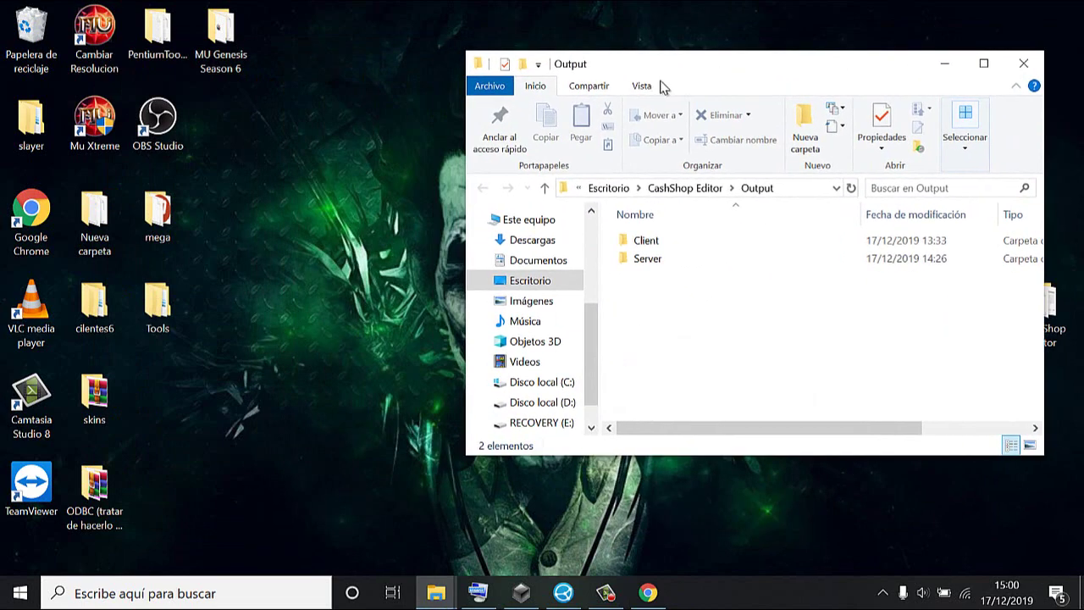
- Open the exported Client folder and, beside it, the InGameShopScript folder inside the Data folder of Cliente S6 Repack Full v13
{"action": "double_click", "coordinate": [654, 242]}
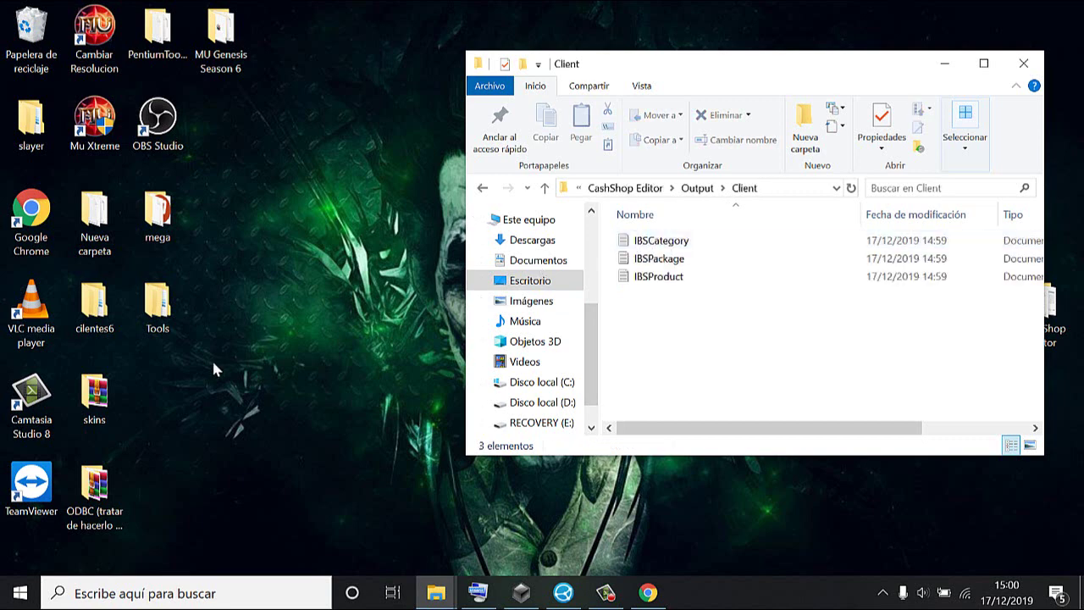
{"action": "double_click", "coordinate": [91, 496]}
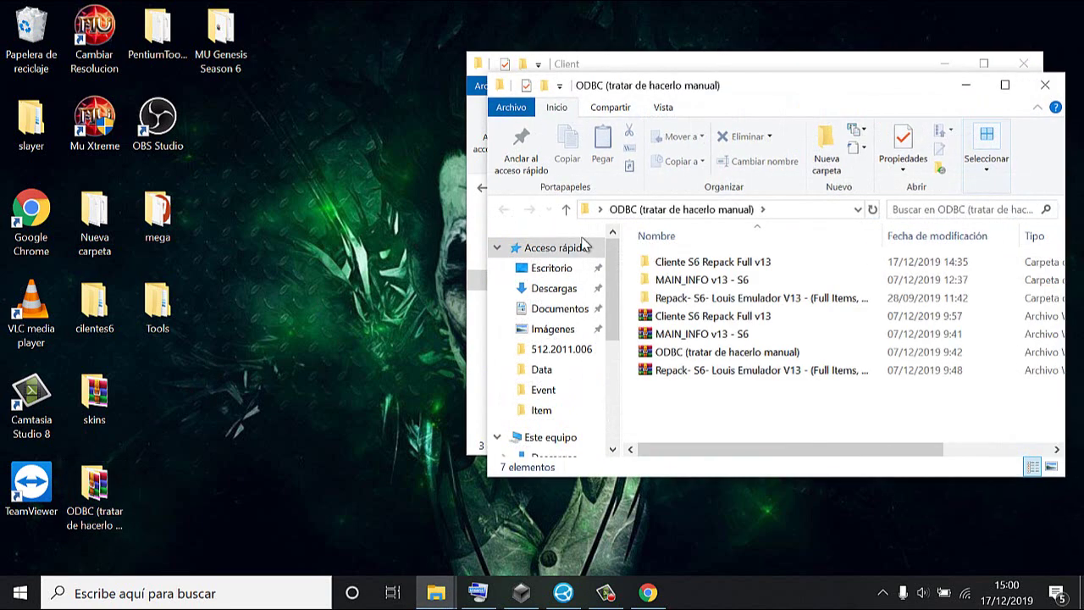
{"action": "double_click", "coordinate": [686, 263]}
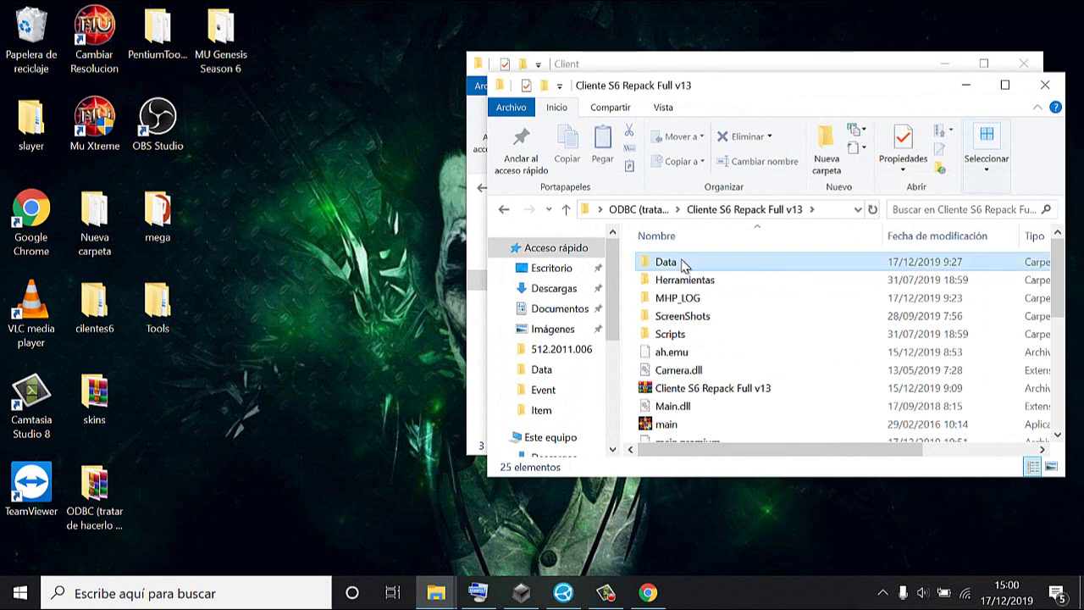
{"action": "double_click", "coordinate": [668, 261]}
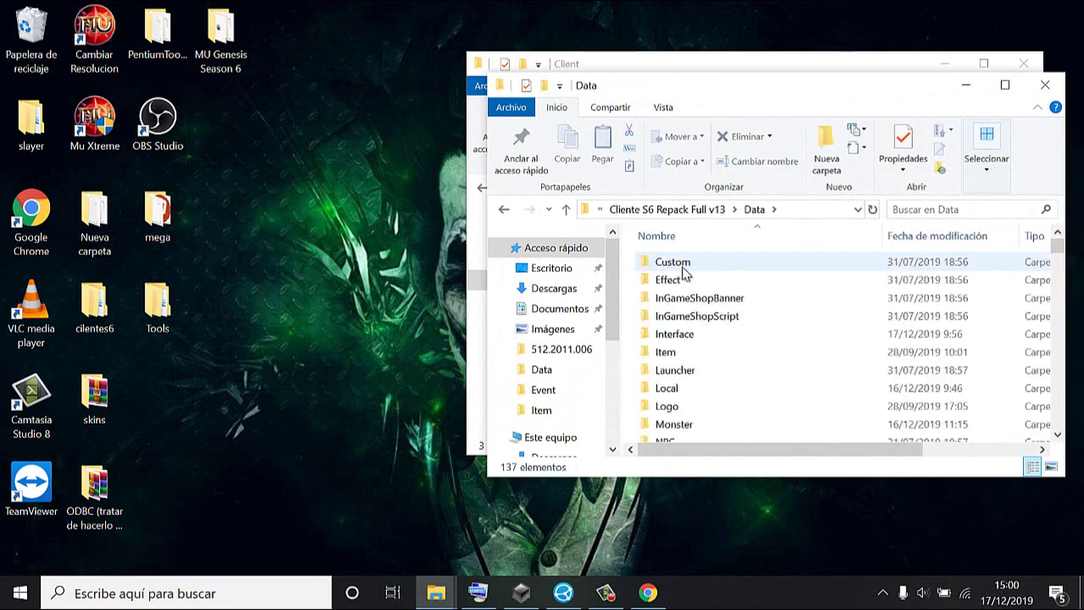
{"action": "double_click", "coordinate": [687, 317]}
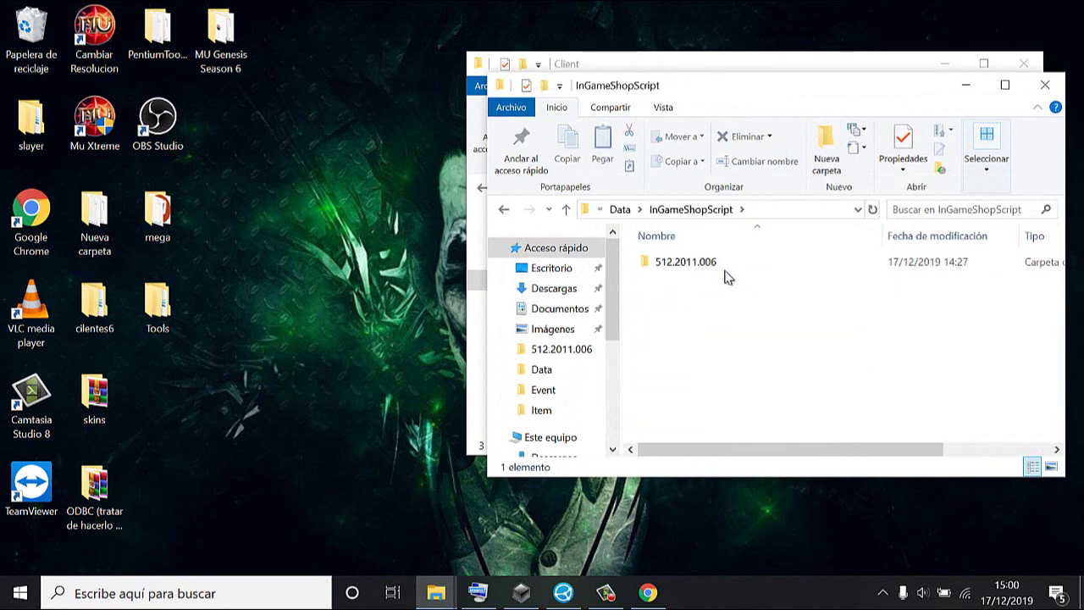
{"action": "left_click", "coordinate": [733, 264]}
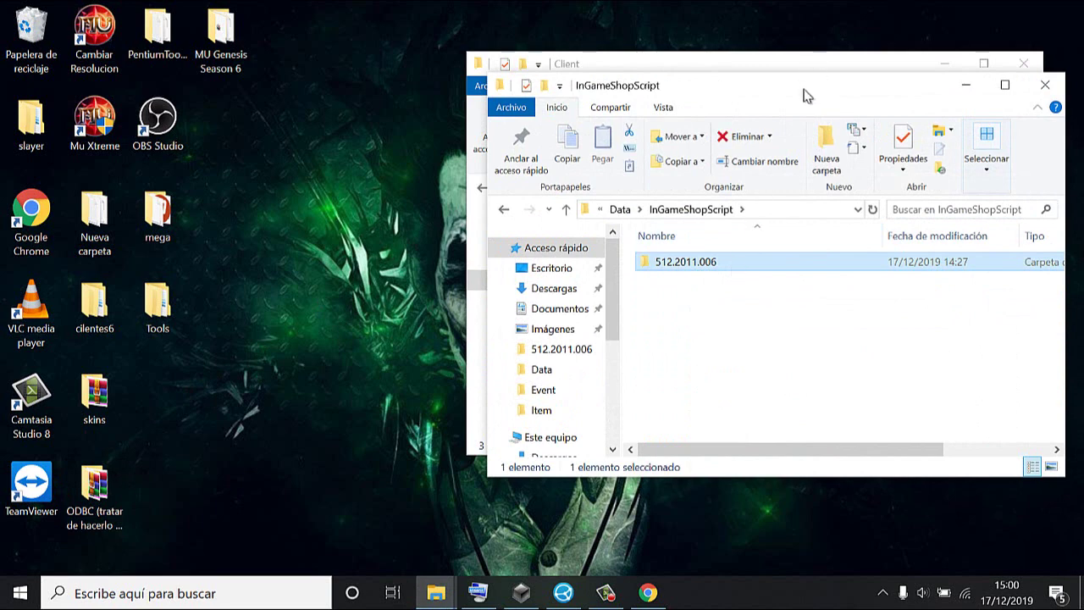
{"action": "left_click_drag", "start_coordinate": [804, 95], "coordinate": [363, 134]}
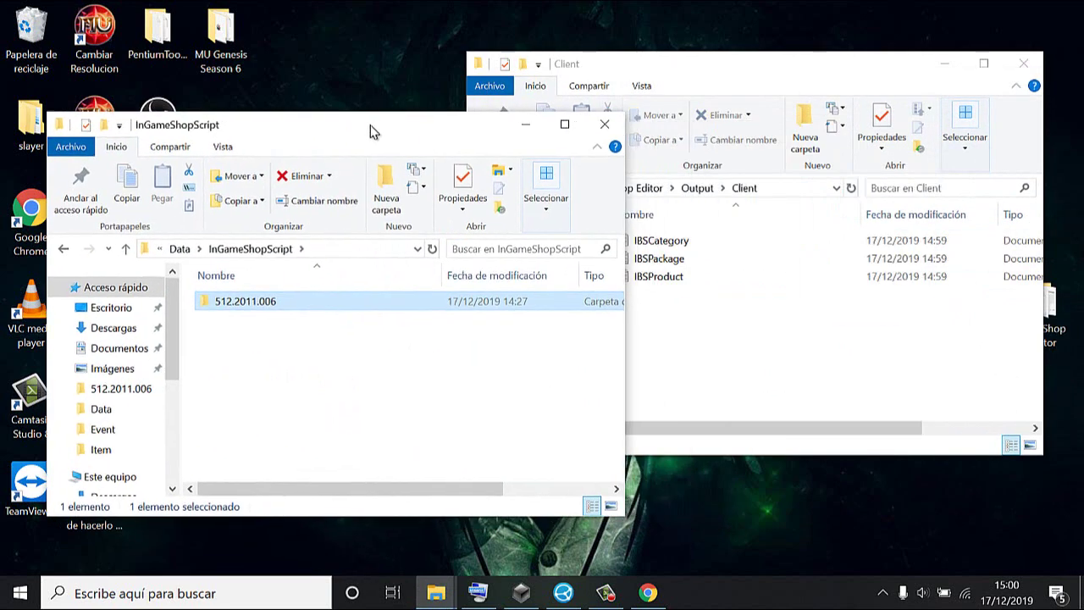
- Delete the IBSCategory, IBSPackage and IBSProduct files from the game client's 512.2011.006 folder
{"action": "left_click", "coordinate": [259, 315]}
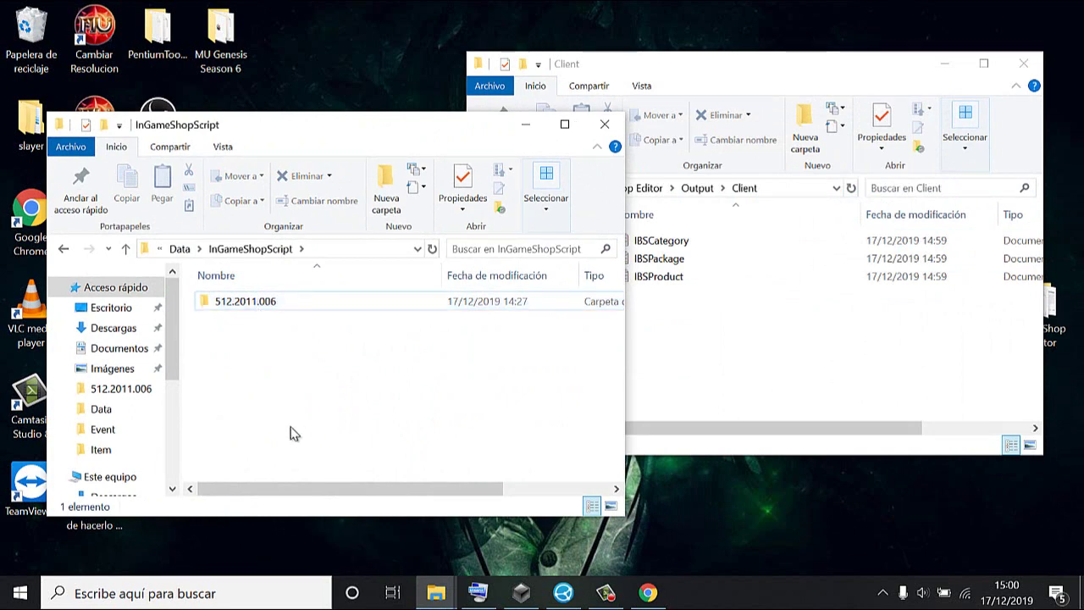
{"action": "left_click", "coordinate": [272, 310]}
{"action": "double_click", "coordinate": [273, 309]}
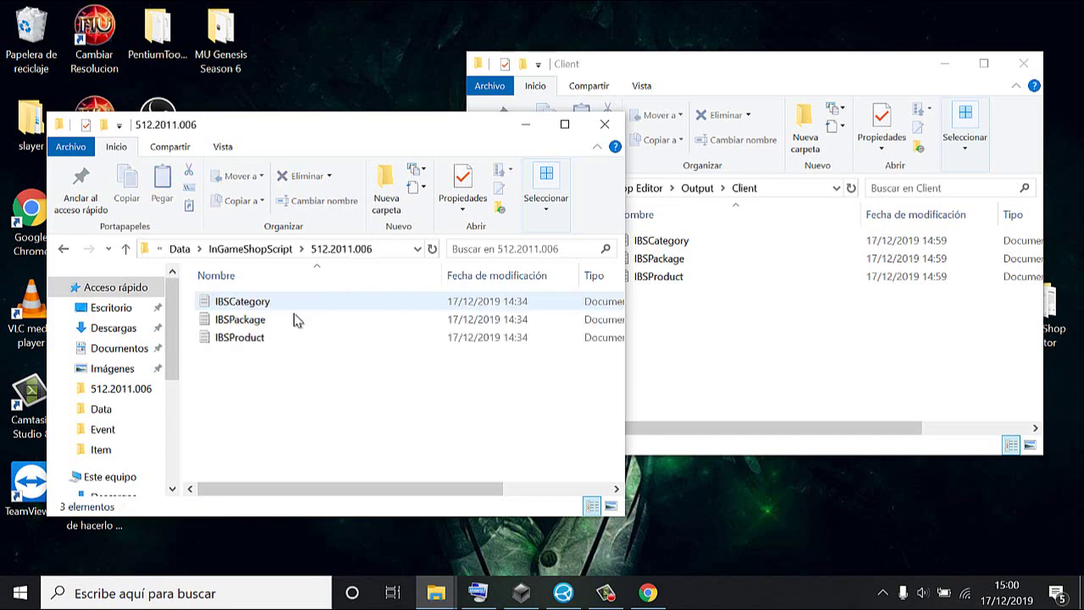
{"action": "left_click_drag", "start_coordinate": [365, 355], "coordinate": [325, 302]}
{"action": "key", "text": "Delete"}
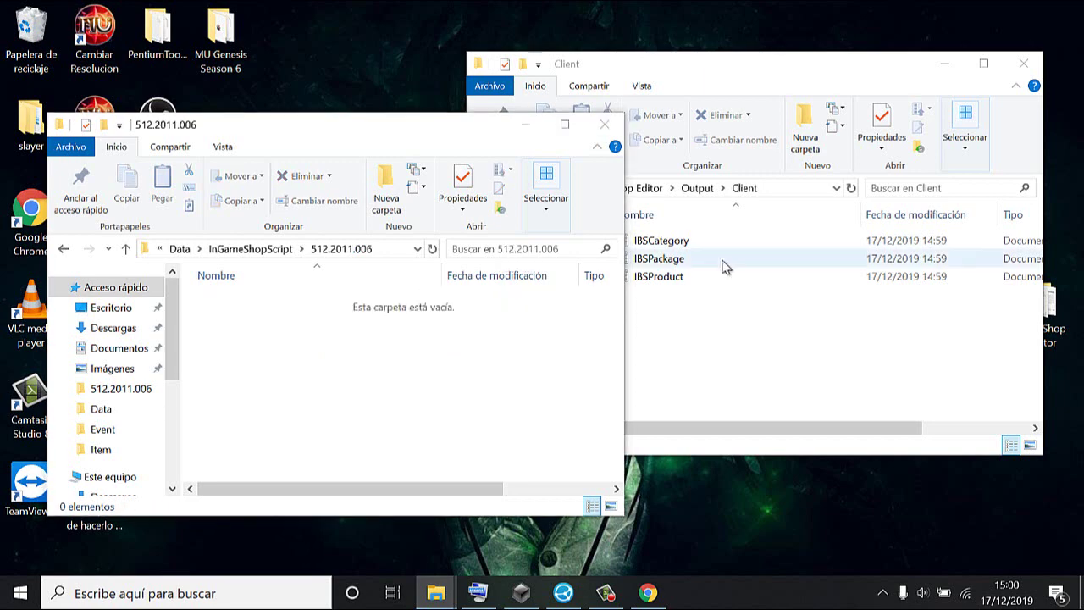
- Copy the exported IBSCategory, IBSPackage and IBSProduct files from the Client folder into the game client's 512.2011.006 folder
{"action": "left_click", "coordinate": [722, 259]}
{"action": "left_click", "coordinate": [701, 310]}
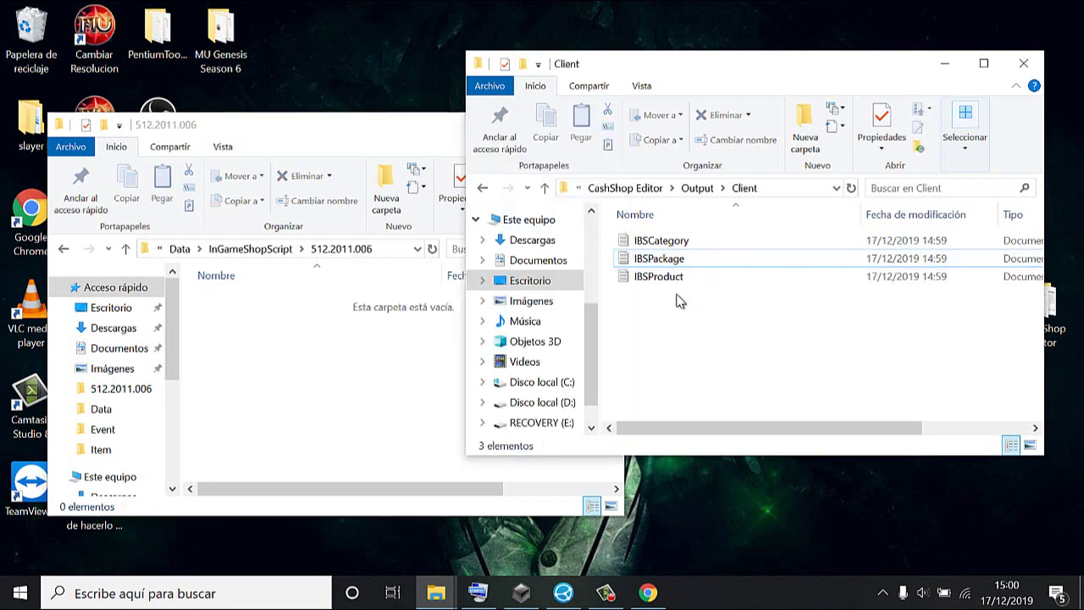
{"action": "left_click_drag", "start_coordinate": [678, 301], "coordinate": [662, 242]}
{"action": "right_click", "coordinate": [663, 242]}
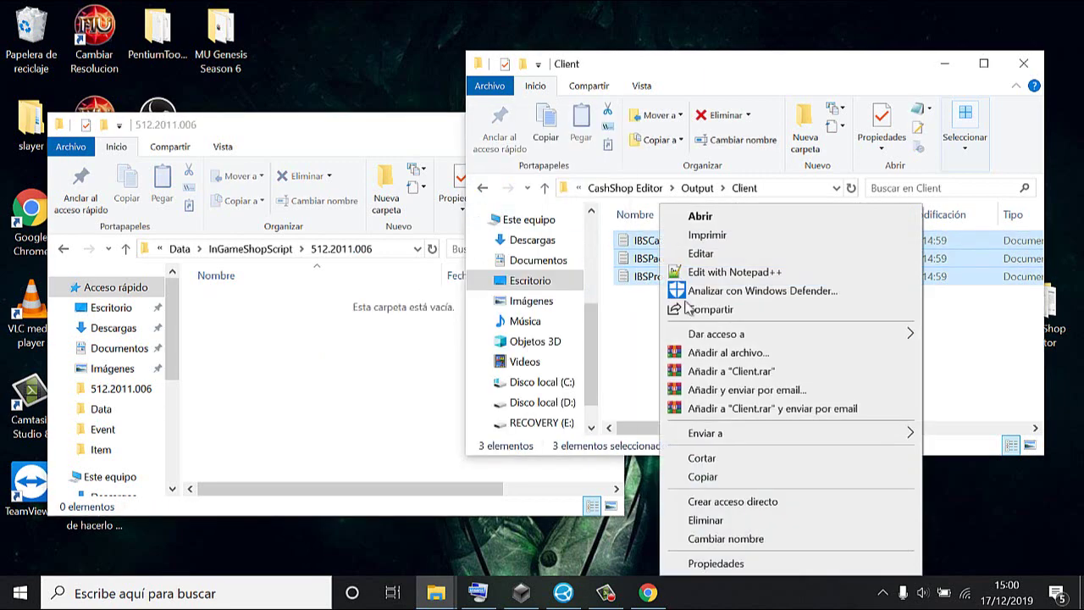
{"action": "left_click", "coordinate": [702, 476]}
{"action": "right_click", "coordinate": [379, 346]}
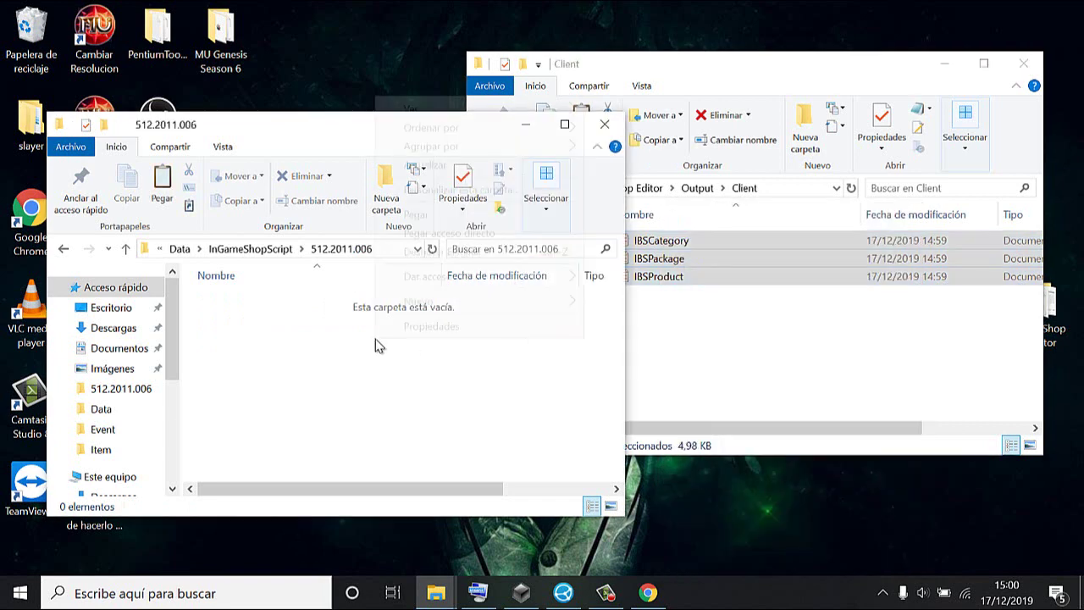
{"action": "left_click", "coordinate": [471, 217]}
- Open the exported Server folder inside the CashShop Editor's Output folder
{"action": "left_click", "coordinate": [721, 356]}
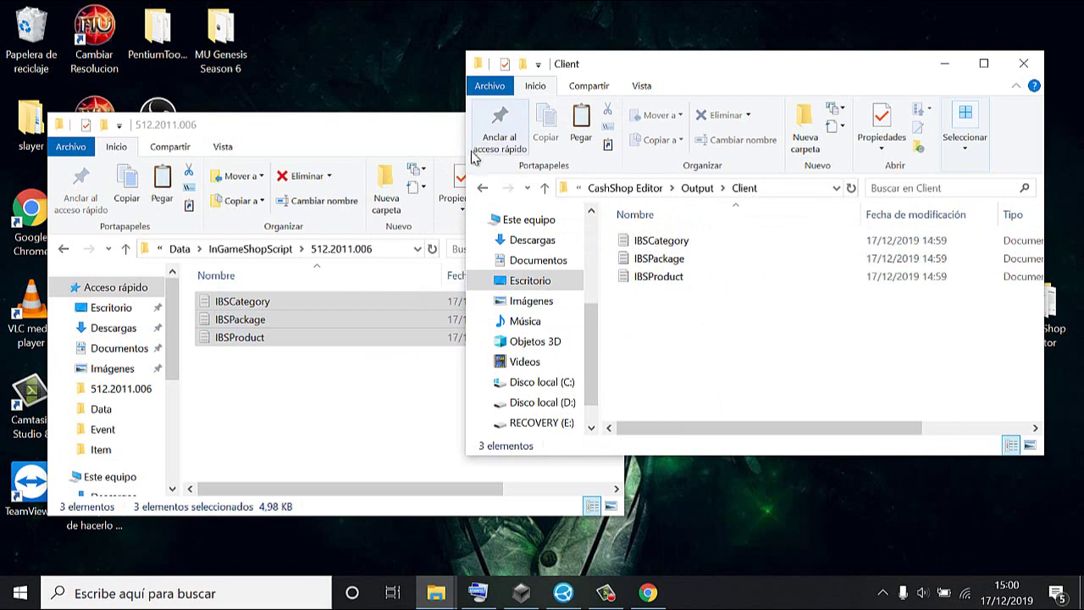
{"action": "left_click", "coordinate": [482, 189]}
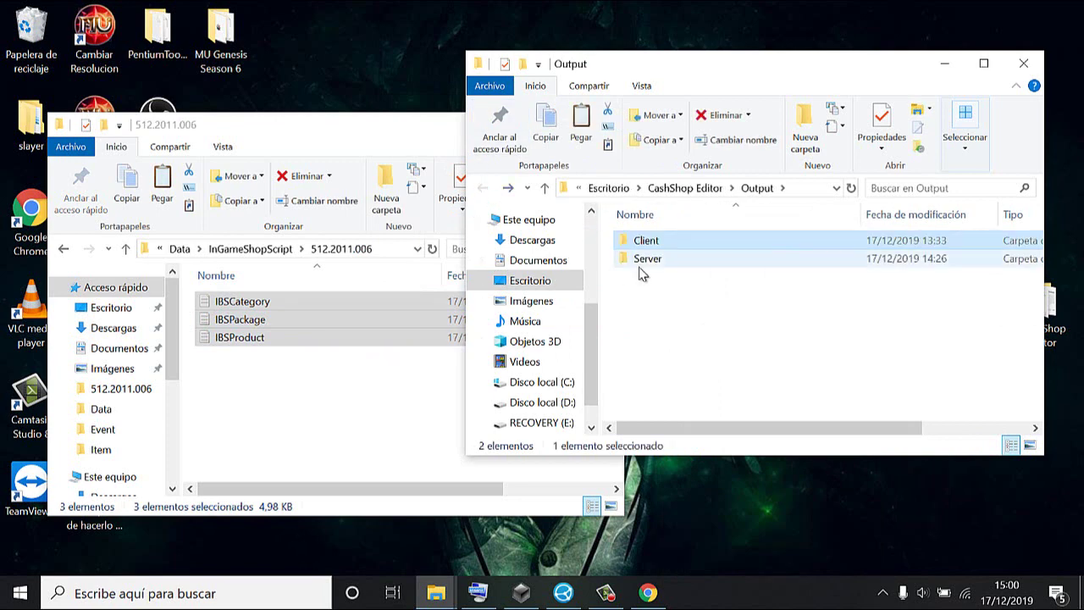
{"action": "left_click", "coordinate": [643, 260]}
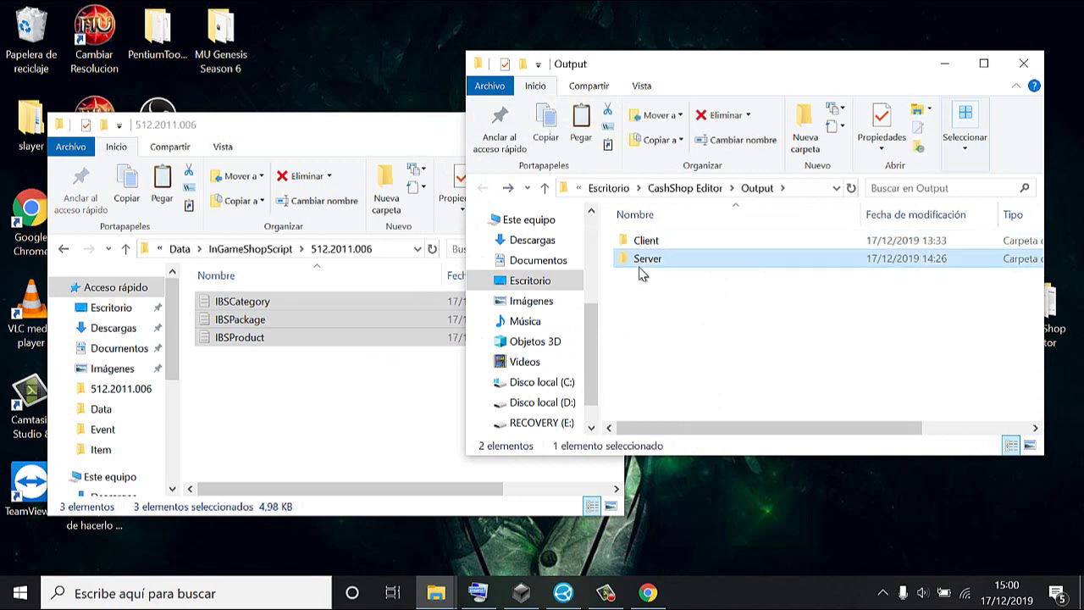
{"action": "double_click", "coordinate": [641, 263]}
- Close the game client's folder and open the CashShop folder inside the Data folder of Repack- S6- Louis Emulador V13
{"action": "left_click", "coordinate": [63, 249]}
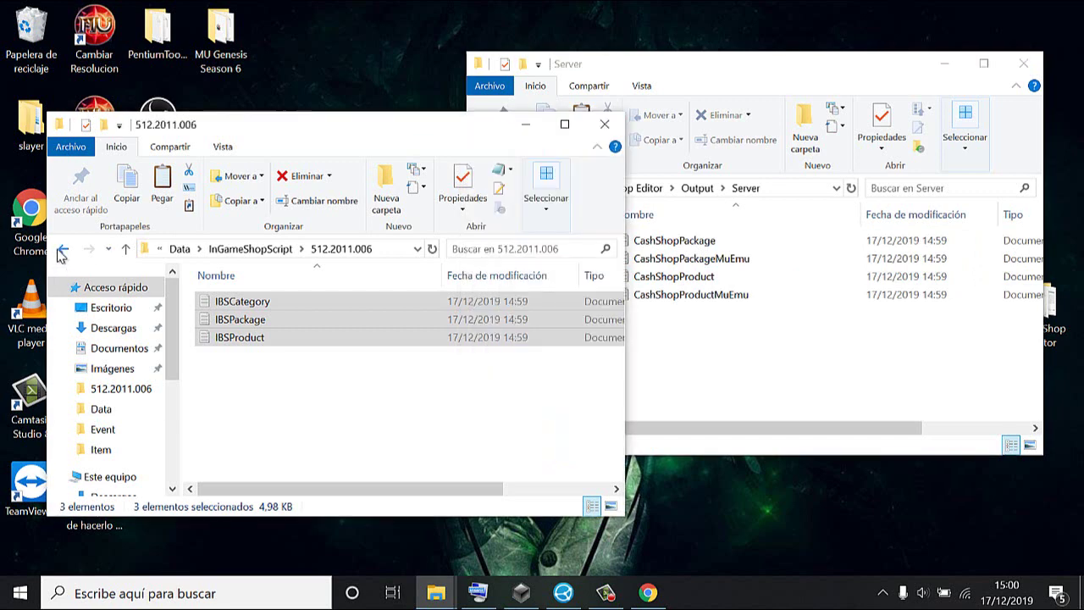
{"action": "left_click", "coordinate": [63, 249]}
{"action": "left_click", "coordinate": [63, 249]}
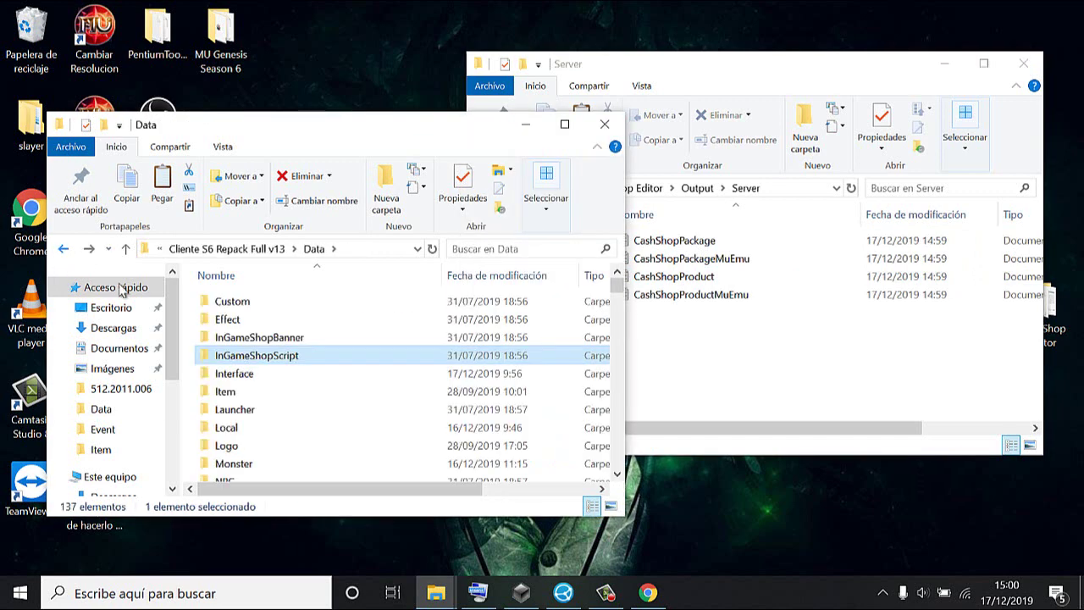
{"action": "left_click", "coordinate": [605, 124]}
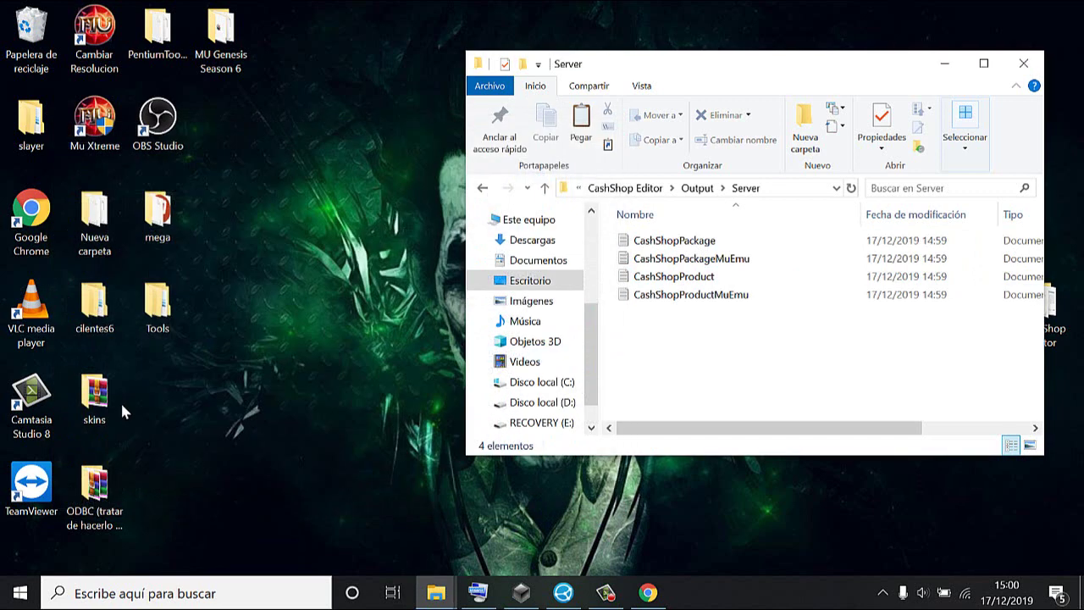
{"action": "double_click", "coordinate": [95, 498]}
{"action": "double_click", "coordinate": [369, 339]}
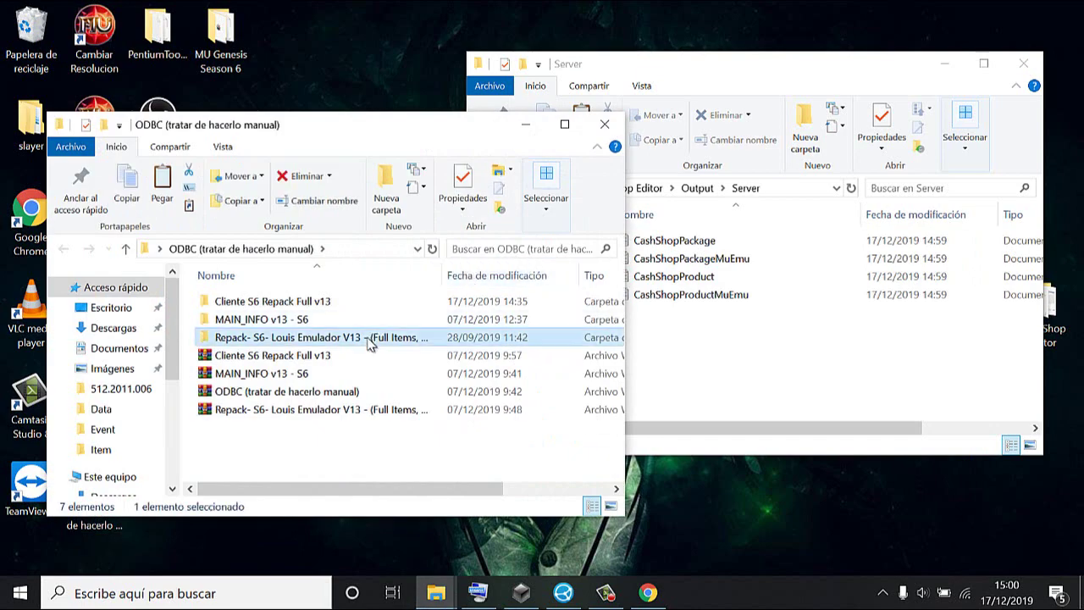
{"action": "double_click", "coordinate": [354, 319]}
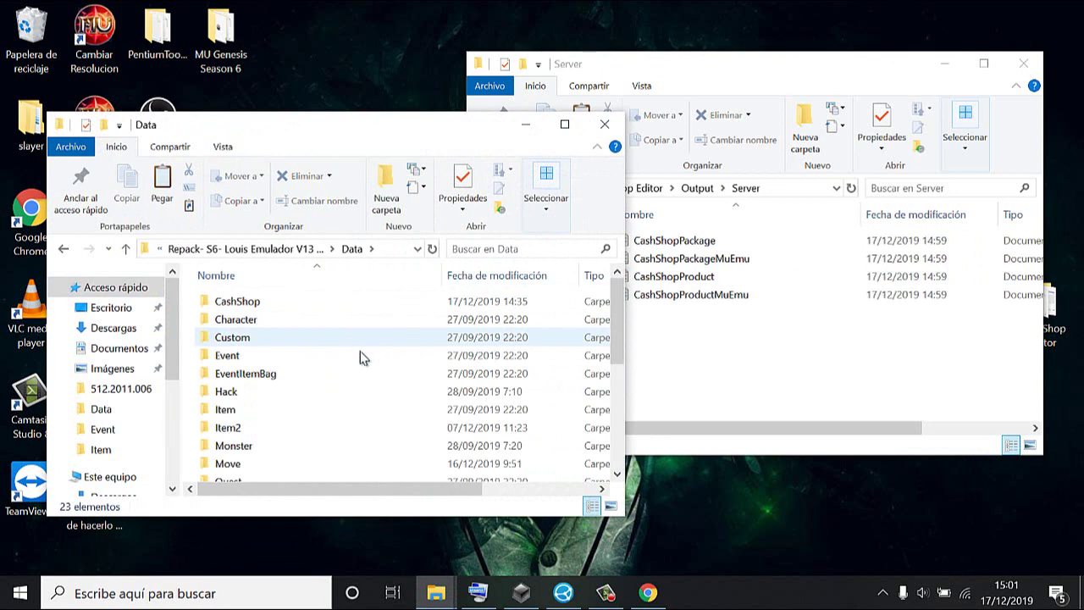
{"action": "left_click", "coordinate": [387, 309]}
{"action": "double_click", "coordinate": [388, 310]}
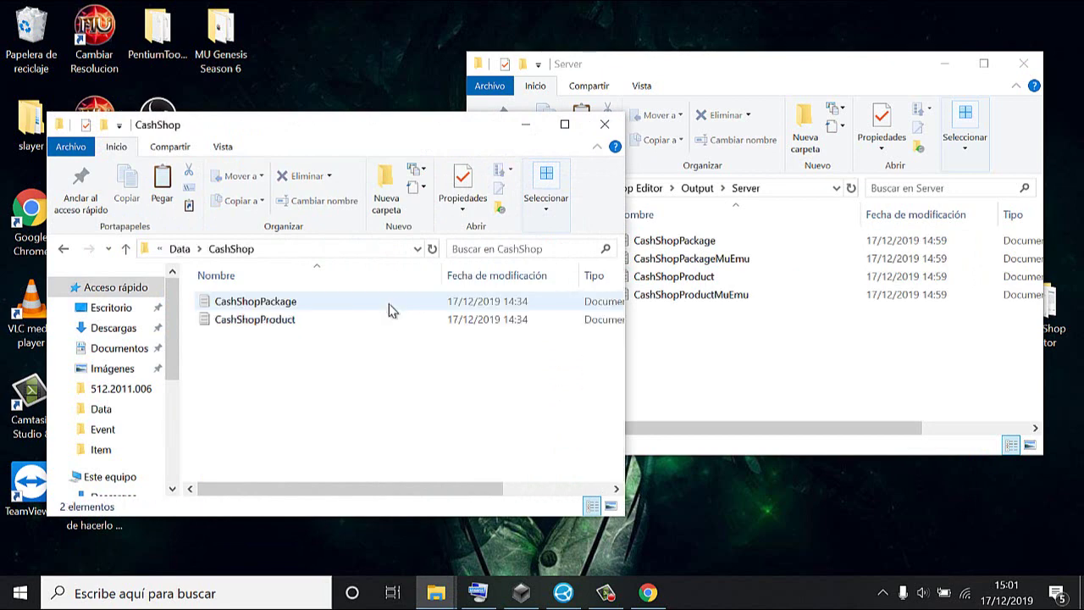
- Delete the CashShopPackage and CashShopProduct files from the game server's CashShop folder
{"action": "left_click", "coordinate": [731, 299]}
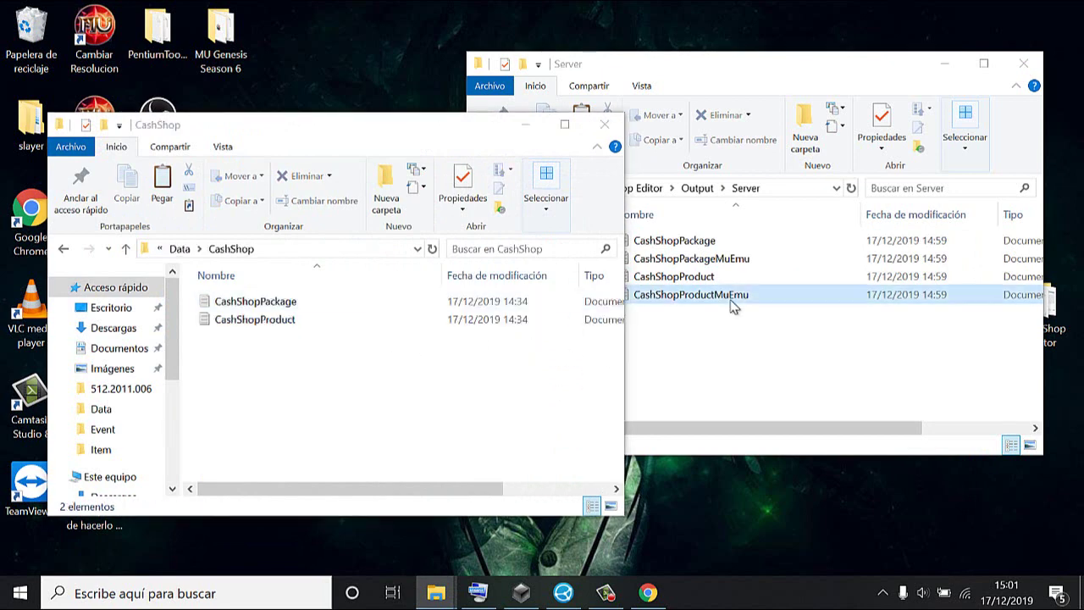
{"action": "left_click", "coordinate": [754, 353]}
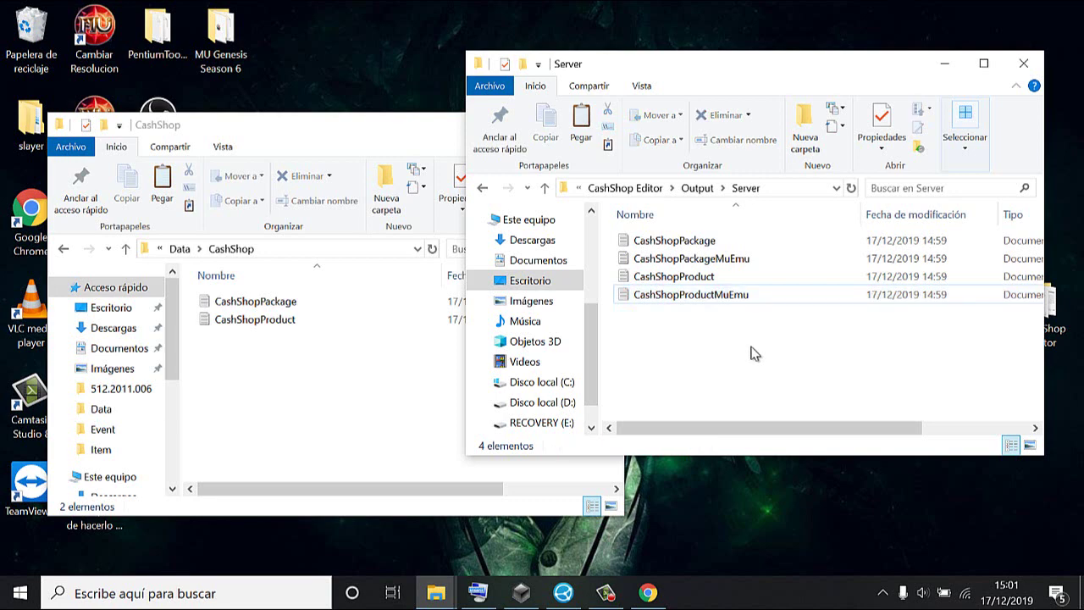
{"action": "left_click", "coordinate": [293, 387]}
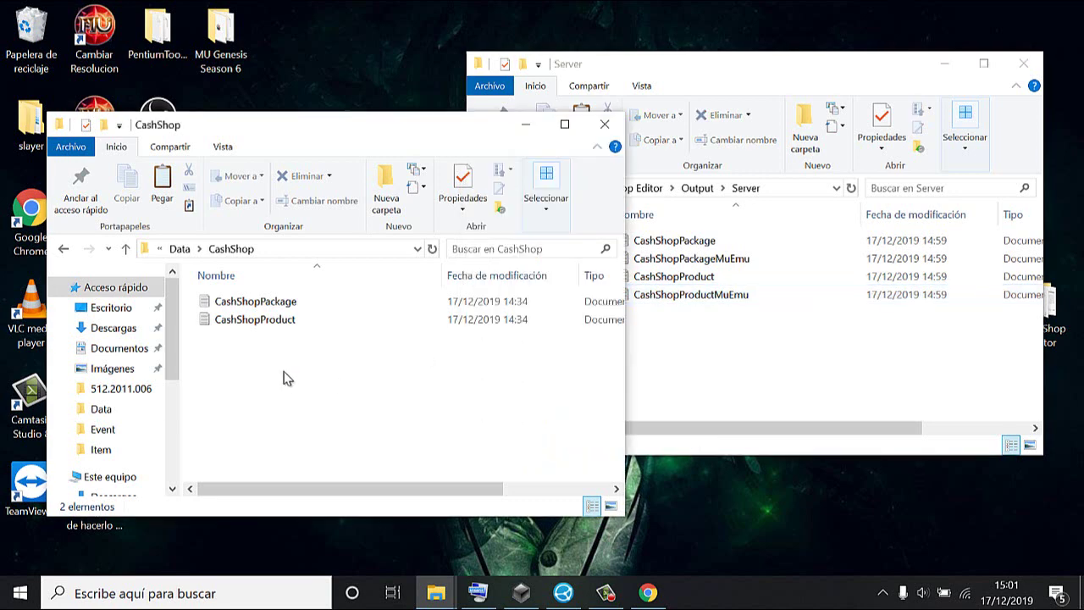
{"action": "left_click_drag", "start_coordinate": [285, 378], "coordinate": [238, 305]}
{"action": "key", "text": "Delete"}
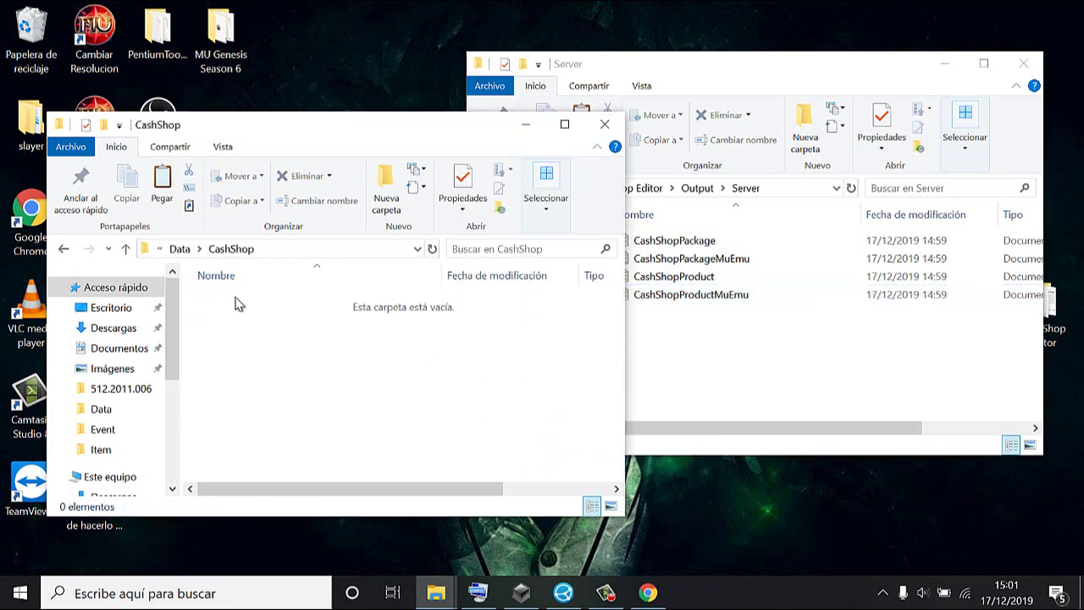
- Copy the exported CashShopPackageMuEmu and CashShopProductMuEmu files into the game server's CashShop folder and close the export folder
{"action": "left_click", "coordinate": [735, 331]}
{"action": "left_click", "coordinate": [710, 260]}
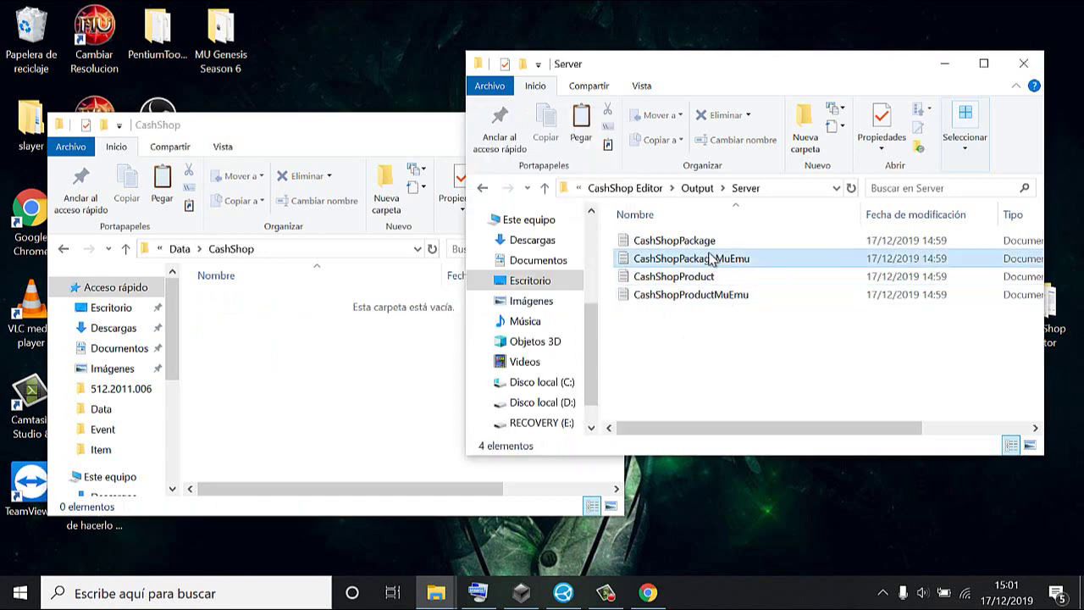
{"action": "left_click", "coordinate": [724, 296], "text": "ctrl"}
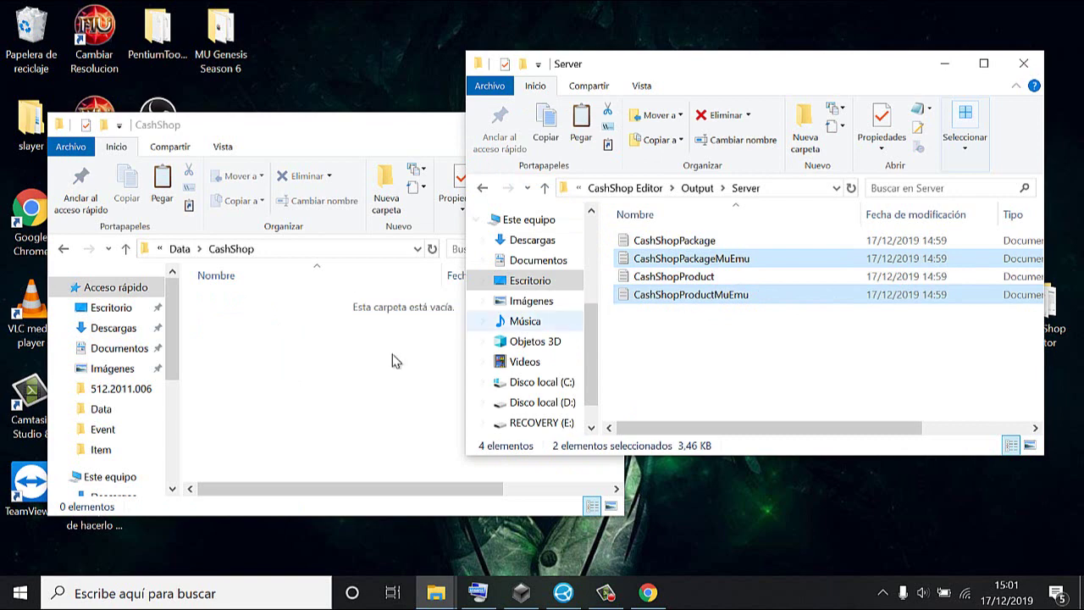
{"action": "left_click", "coordinate": [360, 371]}
{"action": "key", "text": "ctrl+v"}
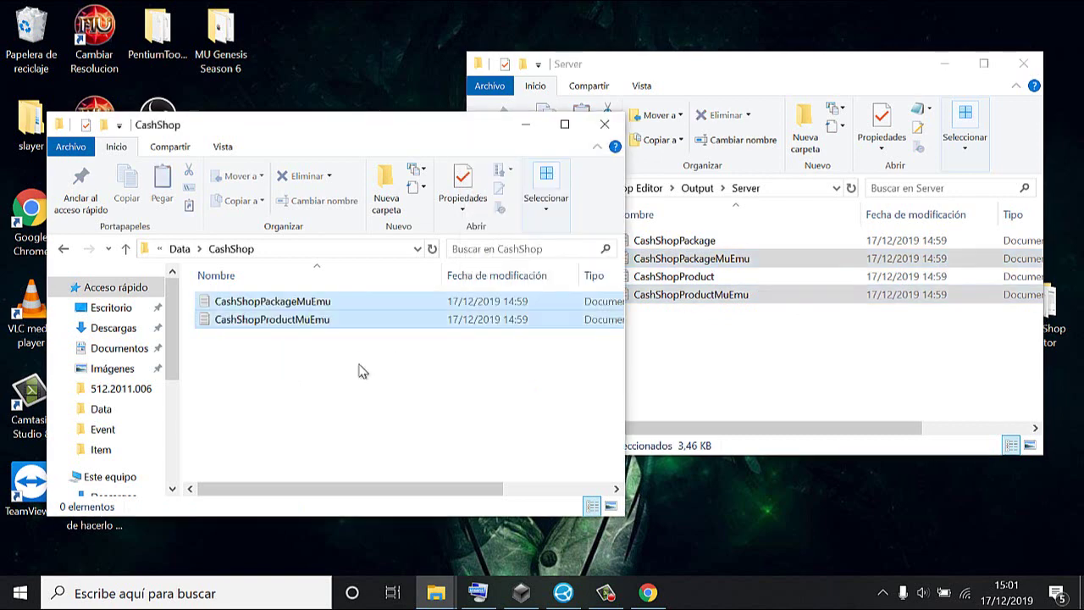
{"action": "left_click", "coordinate": [703, 336]}
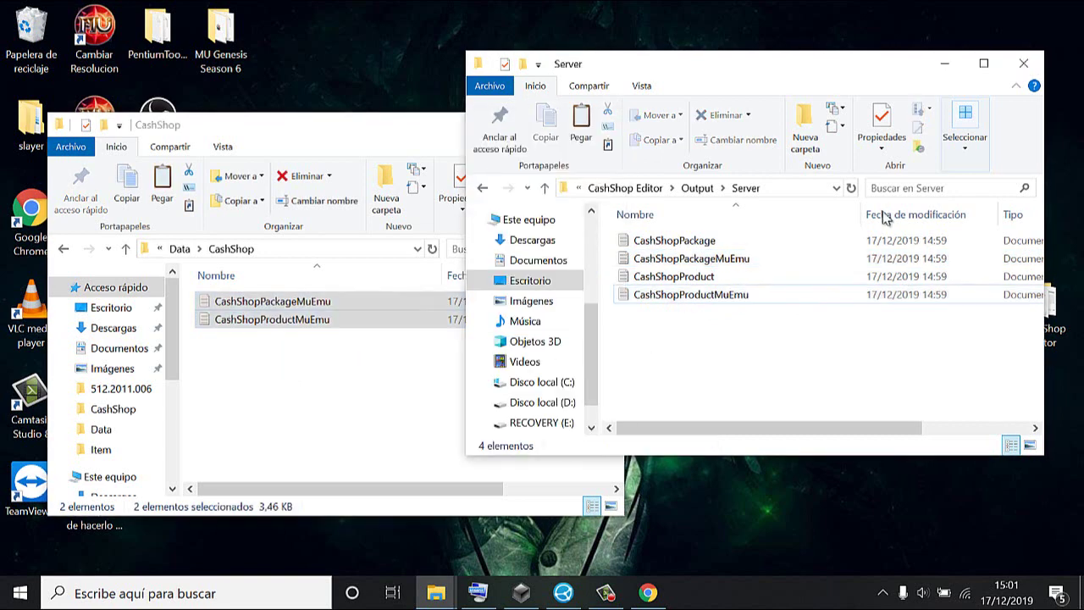
{"action": "left_click", "coordinate": [1023, 64]}
- Rename the CashShopPackageMuEmu file in the game server's CashShop folder as CashShopPackage
{"action": "left_click", "coordinate": [441, 301]}
{"action": "right_click", "coordinate": [442, 301]}
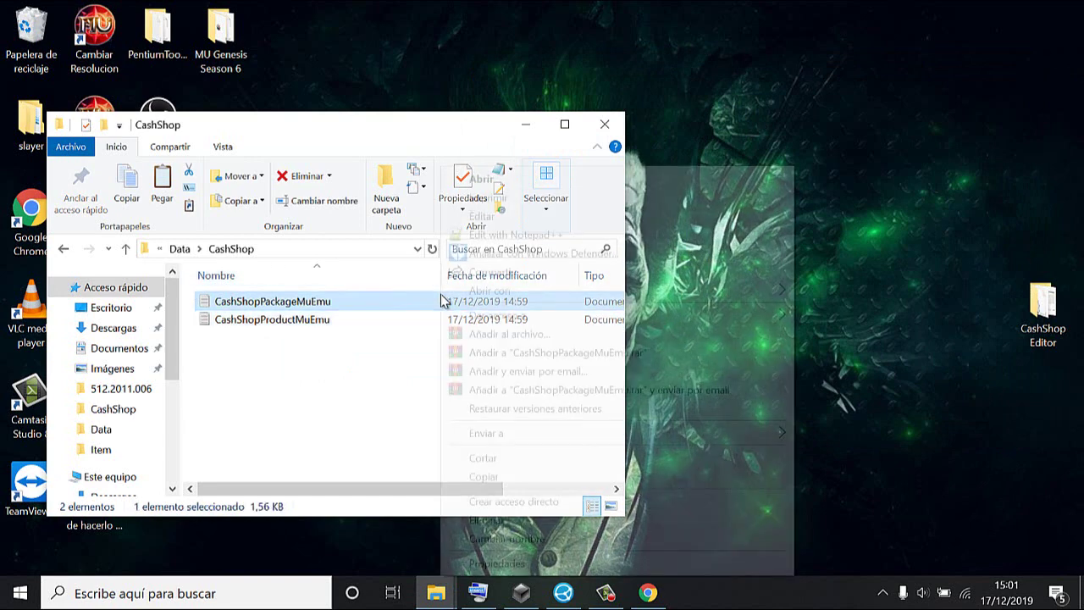
{"action": "left_click", "coordinate": [576, 546]}
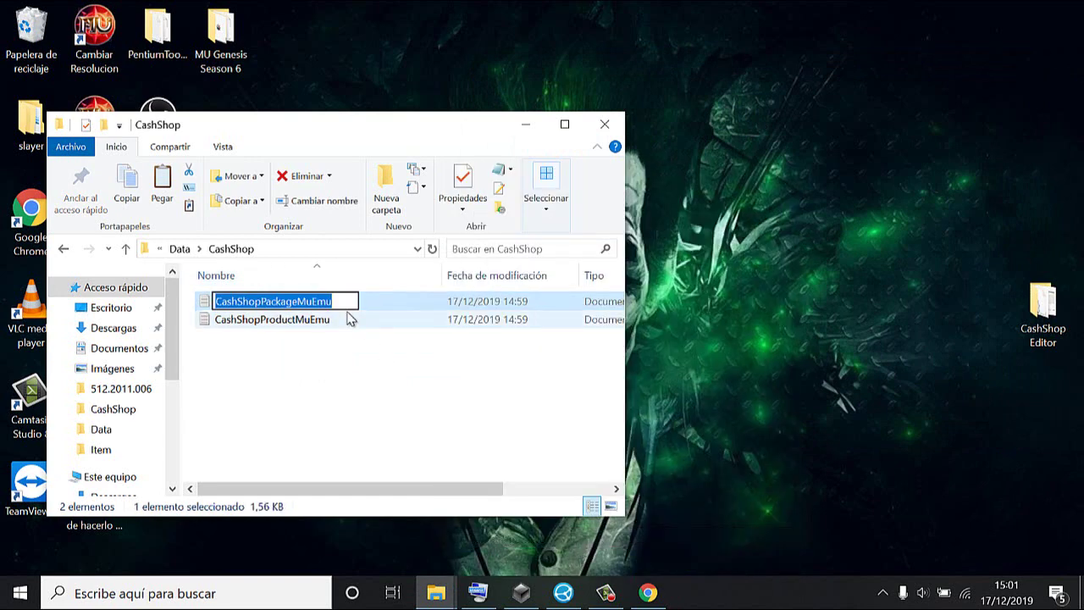
{"action": "left_click_drag", "start_coordinate": [346, 303], "coordinate": [307, 302]}
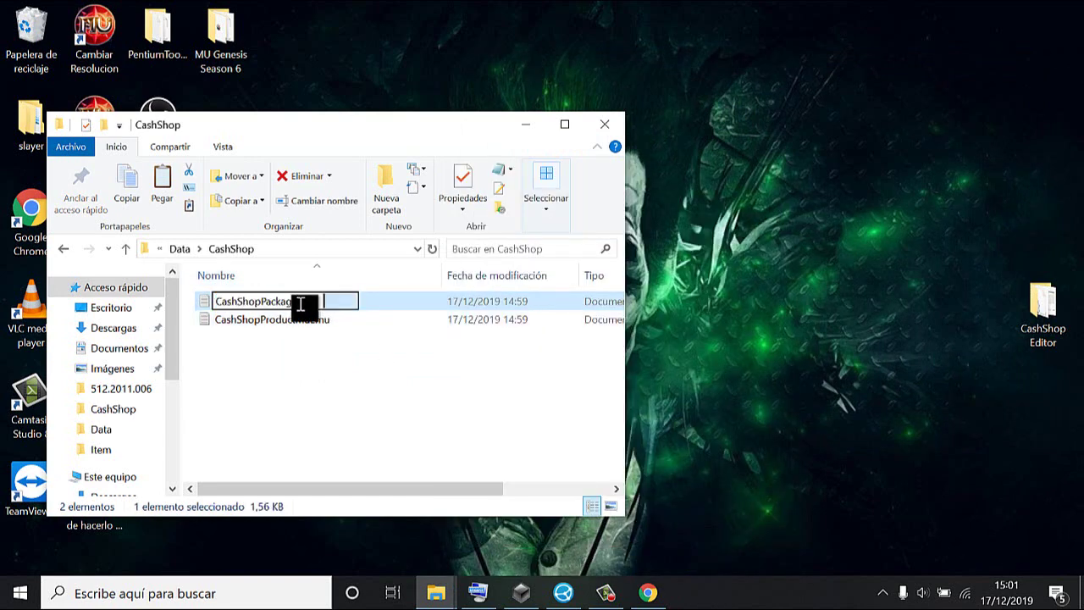
{"action": "key", "text": "BackSpace"}
- Rename the CashShopProductMuEmu file as CashShopProduct and close the CashShop folder
{"action": "right_click", "coordinate": [309, 322]}
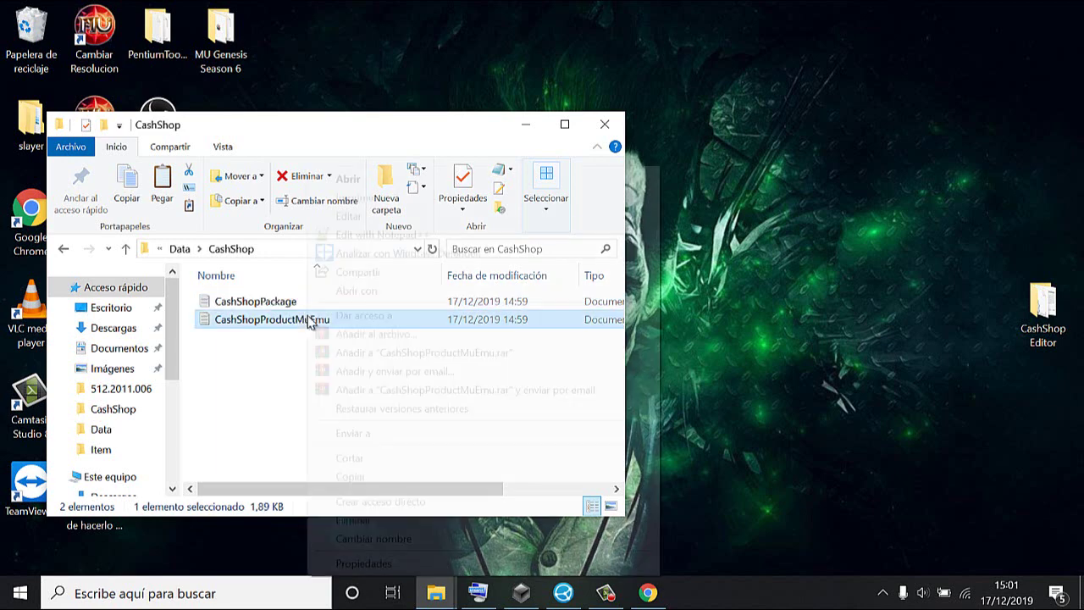
{"action": "left_click", "coordinate": [398, 538]}
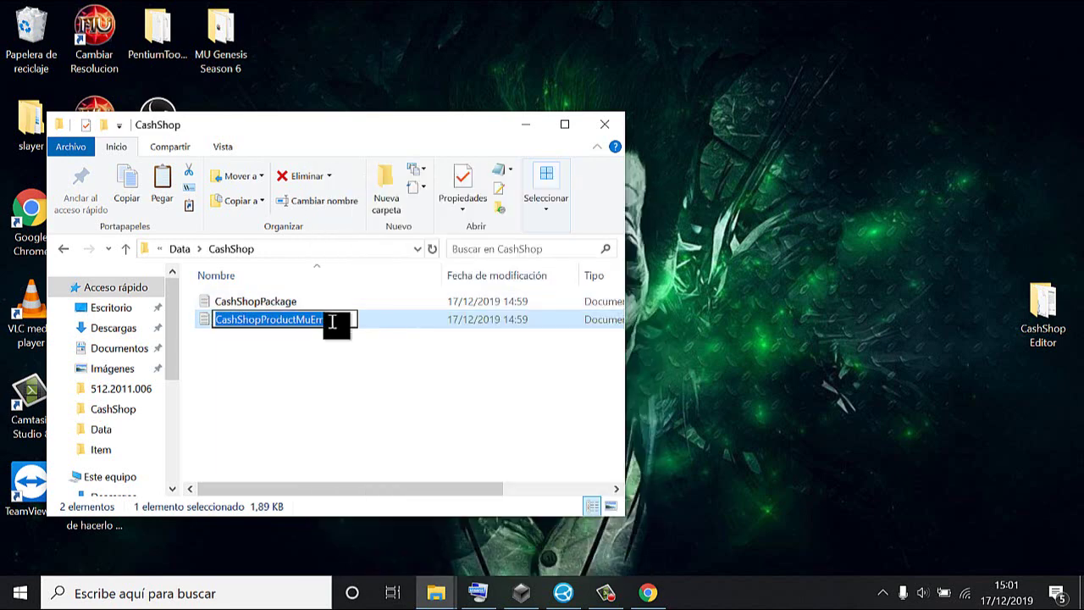
{"action": "left_click_drag", "start_coordinate": [334, 320], "coordinate": [304, 326]}
{"action": "key", "text": "BackSpace"}
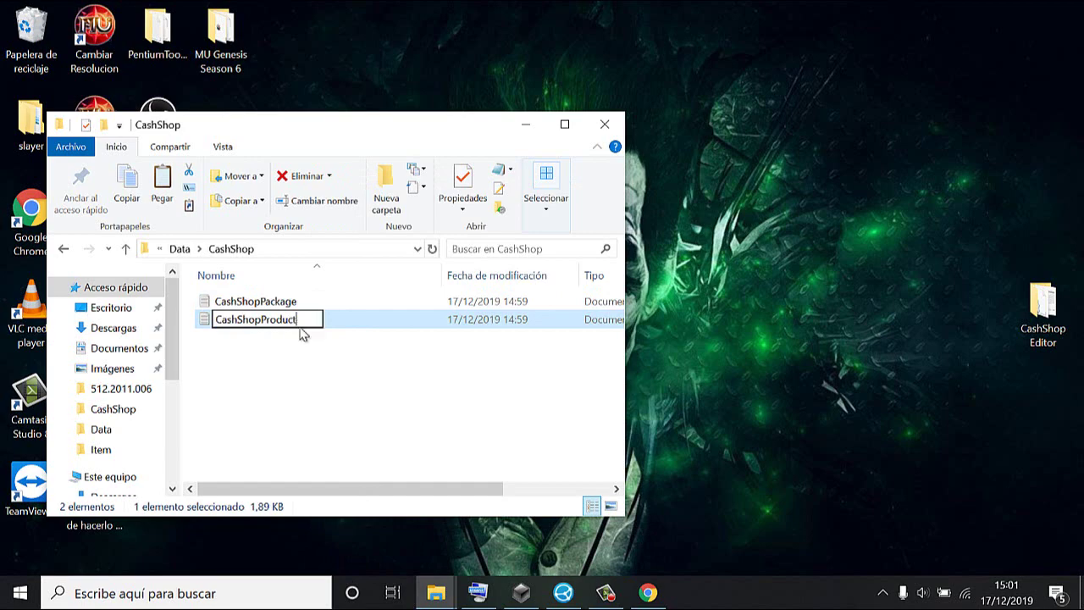
{"action": "left_click", "coordinate": [367, 377]}
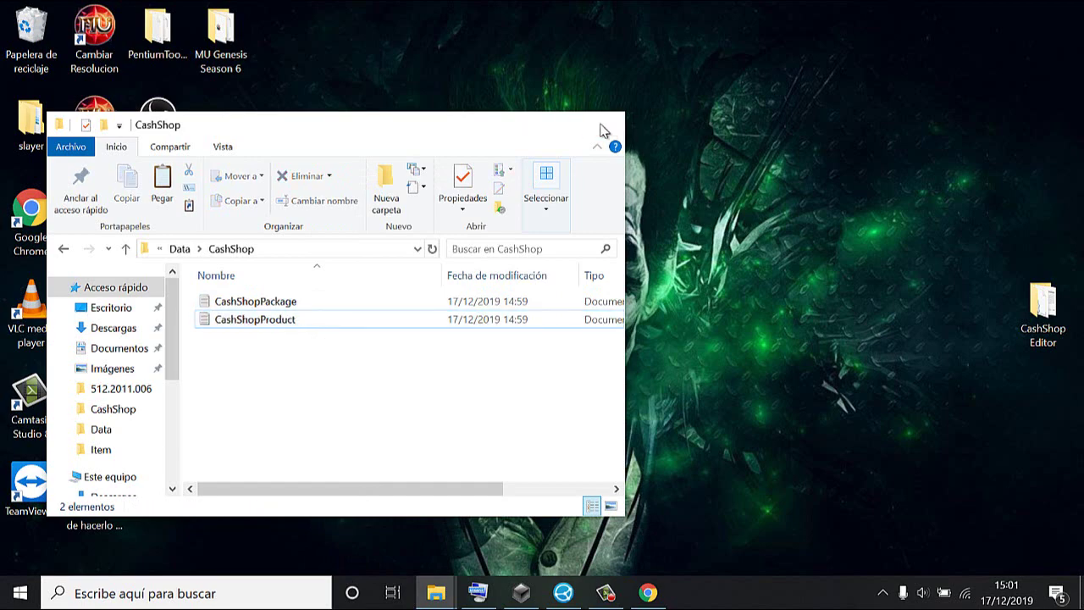
{"action": "left_click", "coordinate": [604, 131]}
- Switch to the Louis Emulator game server, reload its CashShop data and minimize it
{"action": "left_click", "coordinate": [564, 593]}
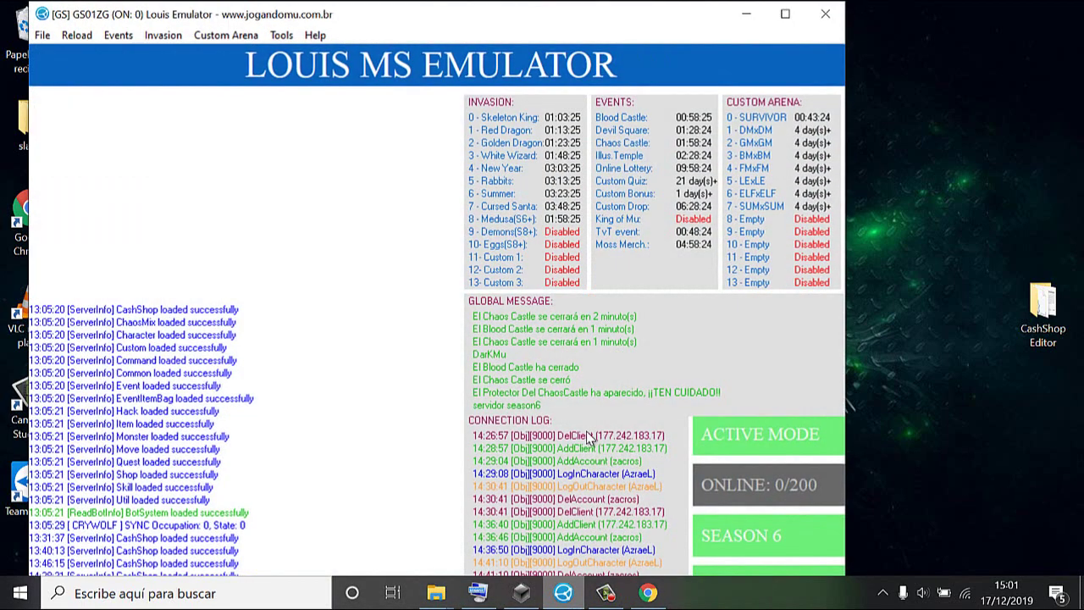
{"action": "left_click", "coordinate": [75, 39]}
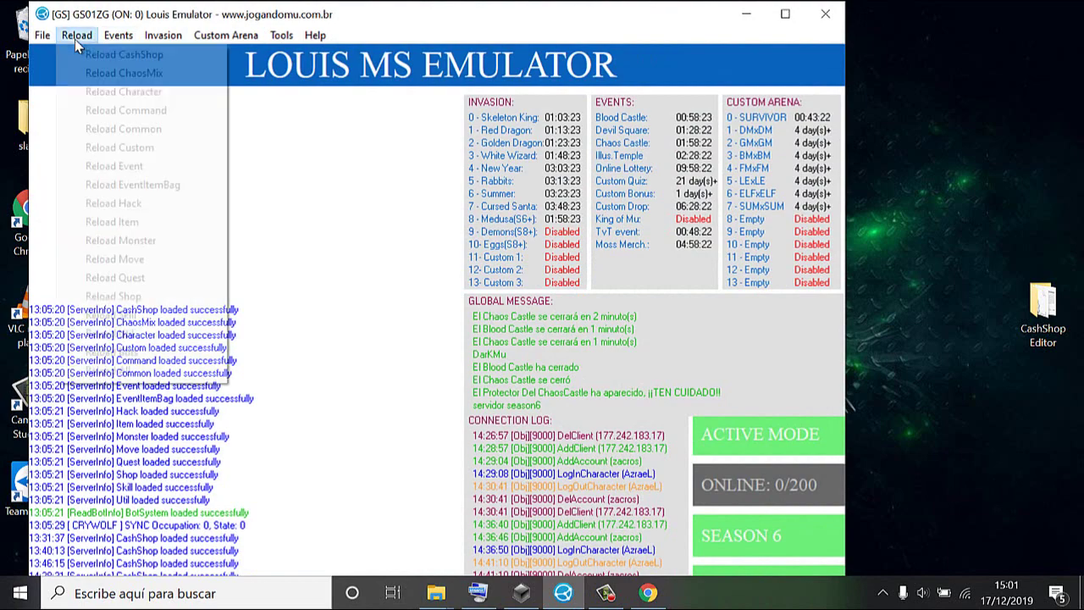
{"action": "left_click", "coordinate": [82, 58]}
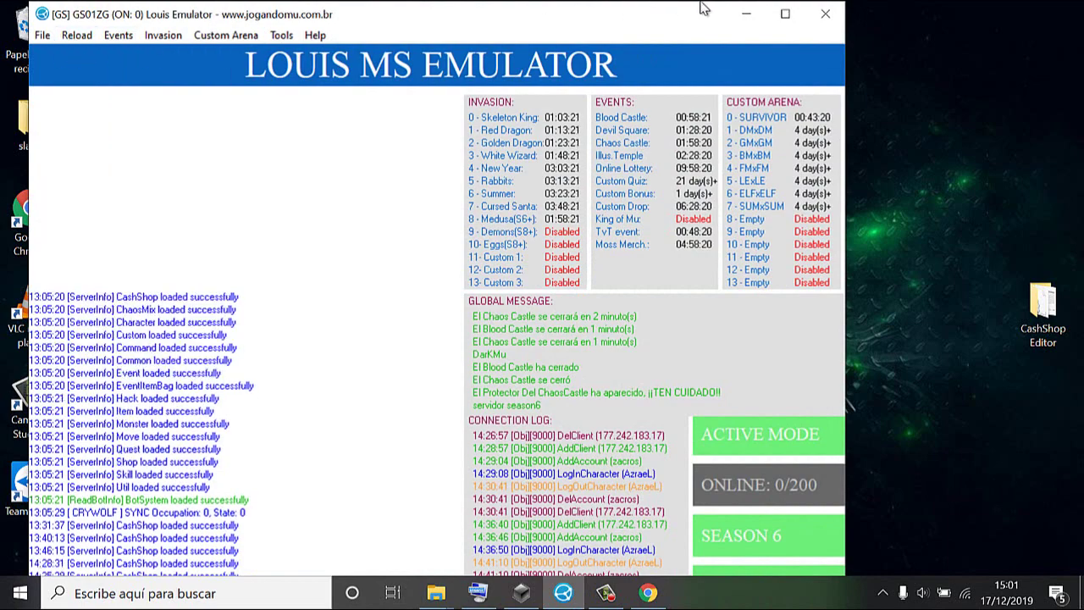
{"action": "left_click", "coordinate": [746, 13]}
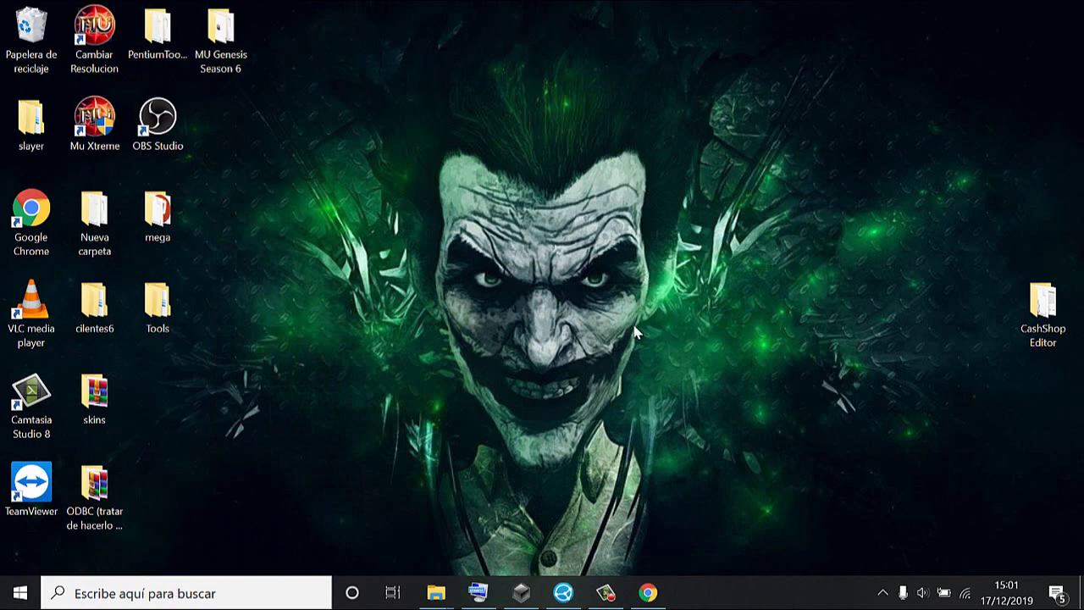
- Launch the main application from the Cliente S6 Repack Full v13 folder and minimize the folder window
{"action": "double_click", "coordinate": [106, 527]}
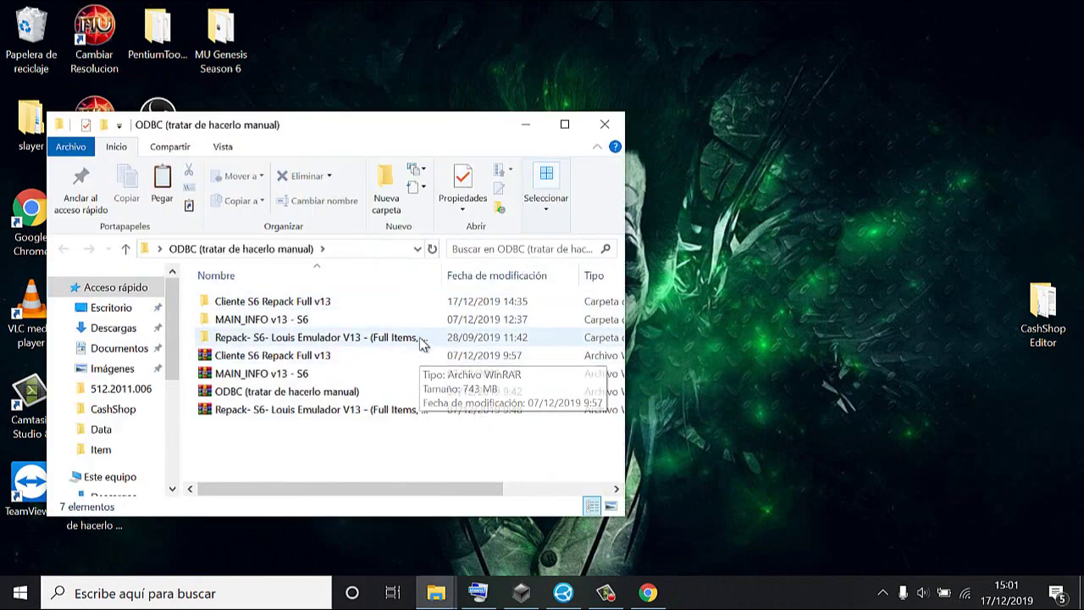
{"action": "double_click", "coordinate": [442, 302]}
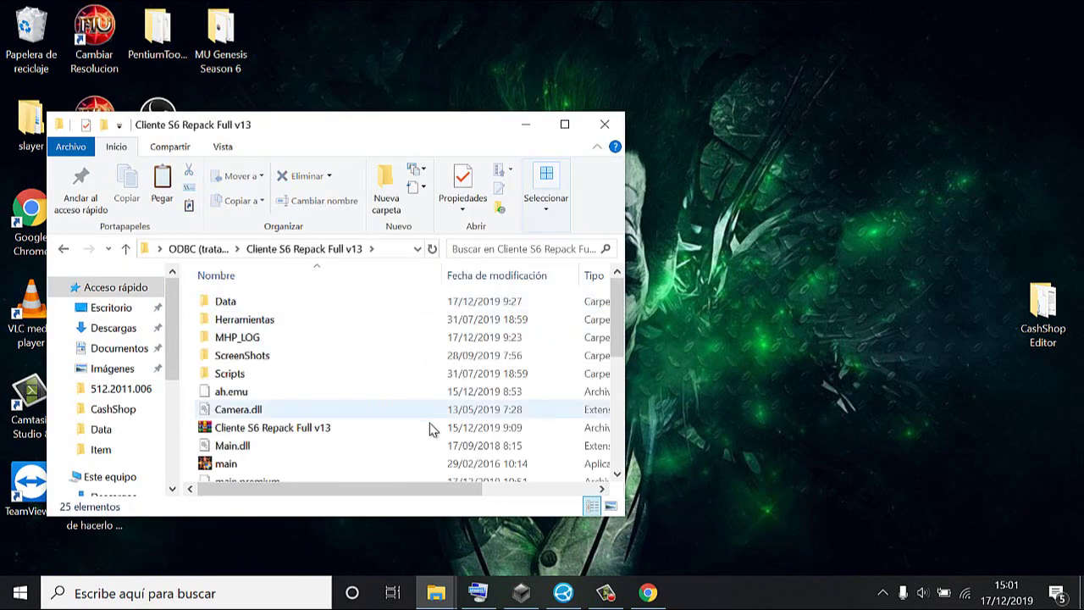
{"action": "left_click", "coordinate": [430, 468]}
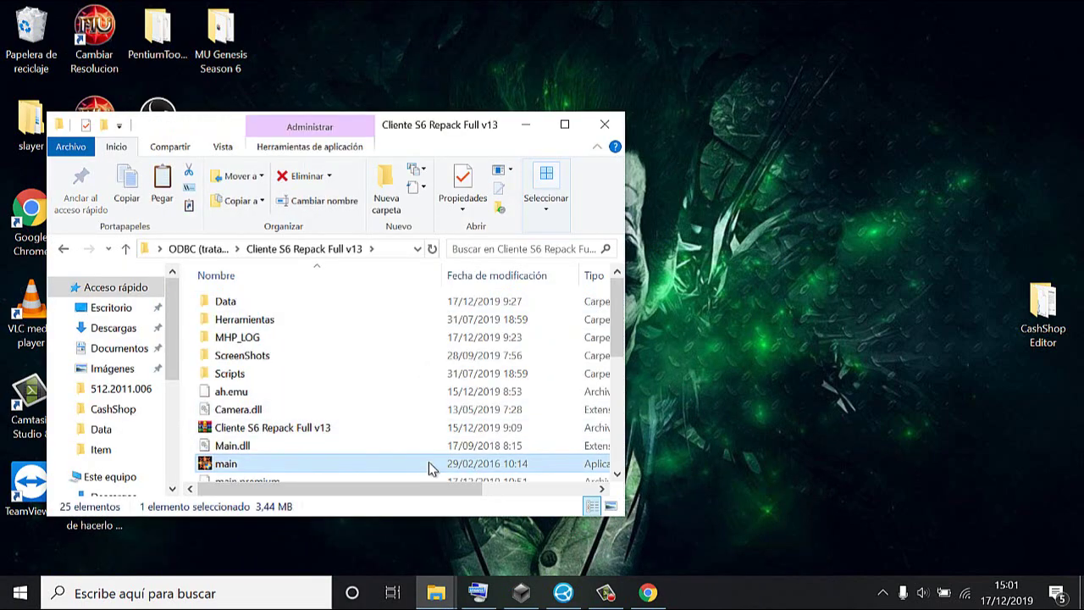
{"action": "left_click", "coordinate": [525, 125]}
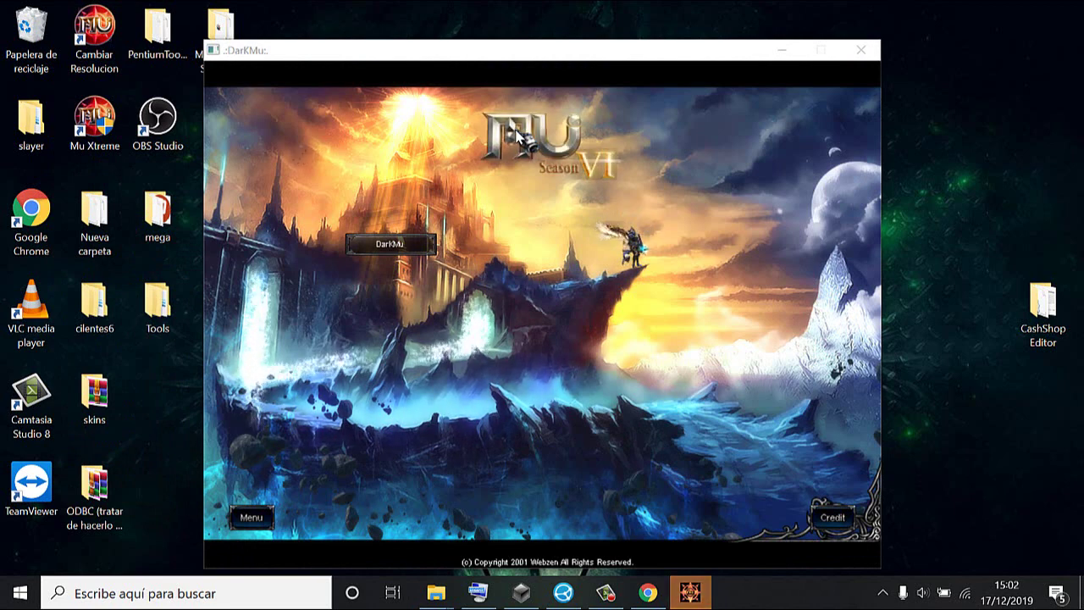
- Connect to the DarkMu-1(Gold) server and log in with the account name and password
{"action": "left_click", "coordinate": [398, 245]}
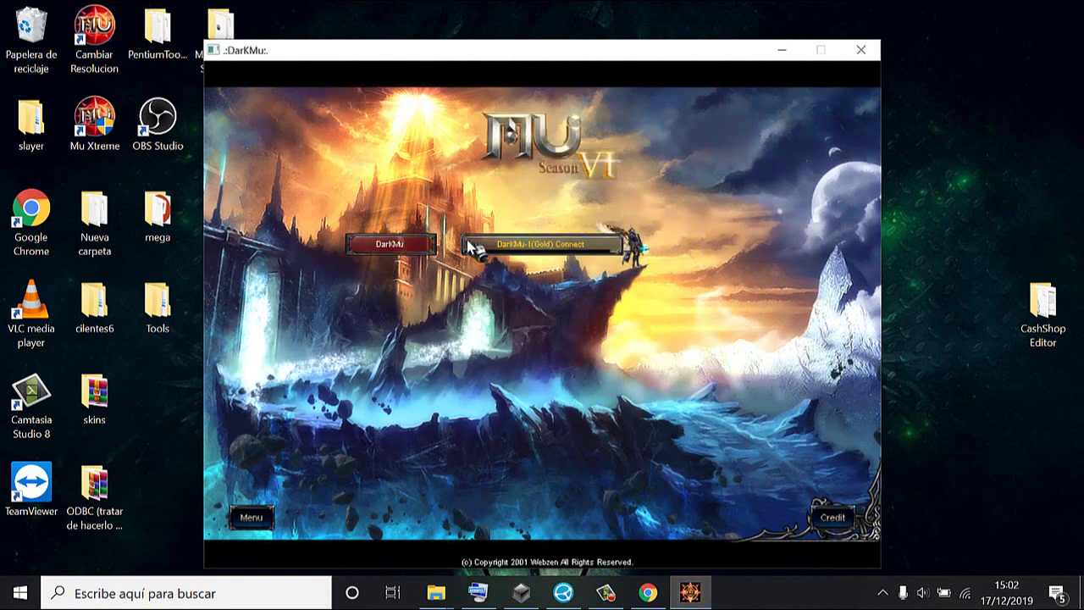
{"action": "left_click", "coordinate": [480, 247]}
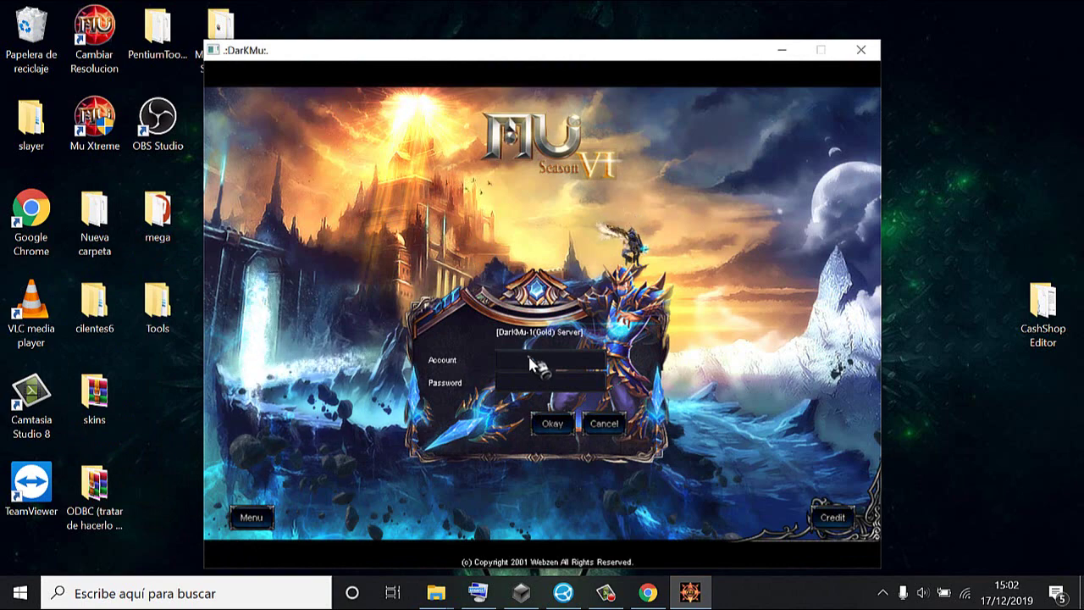
{"action": "type", "text": "zacros"}
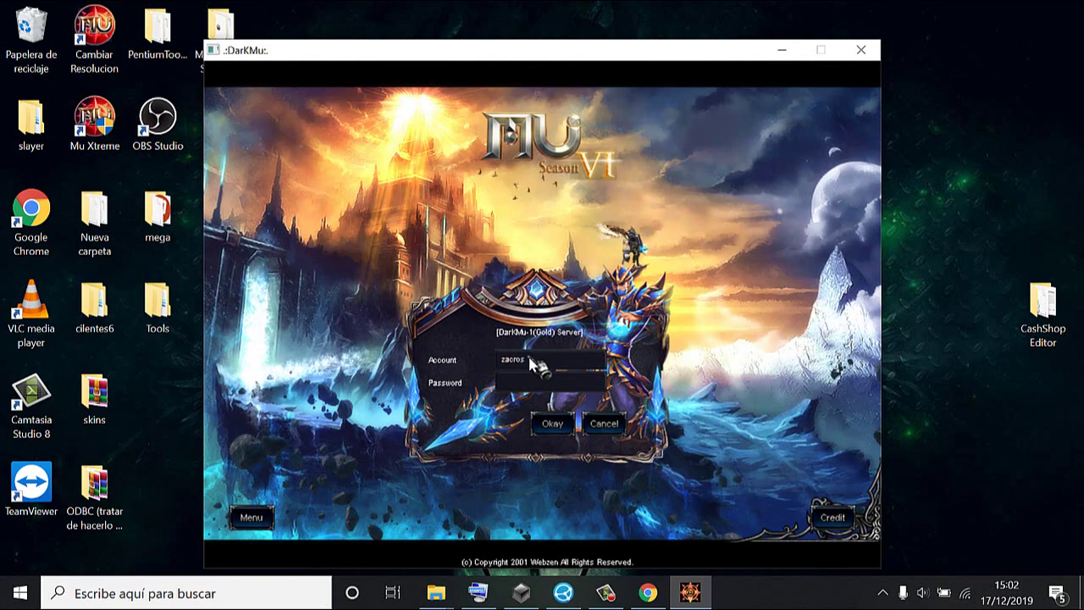
{"action": "key", "text": "Tab"}
{"action": "type", "text": "z"}
{"action": "key", "text": "Return"}
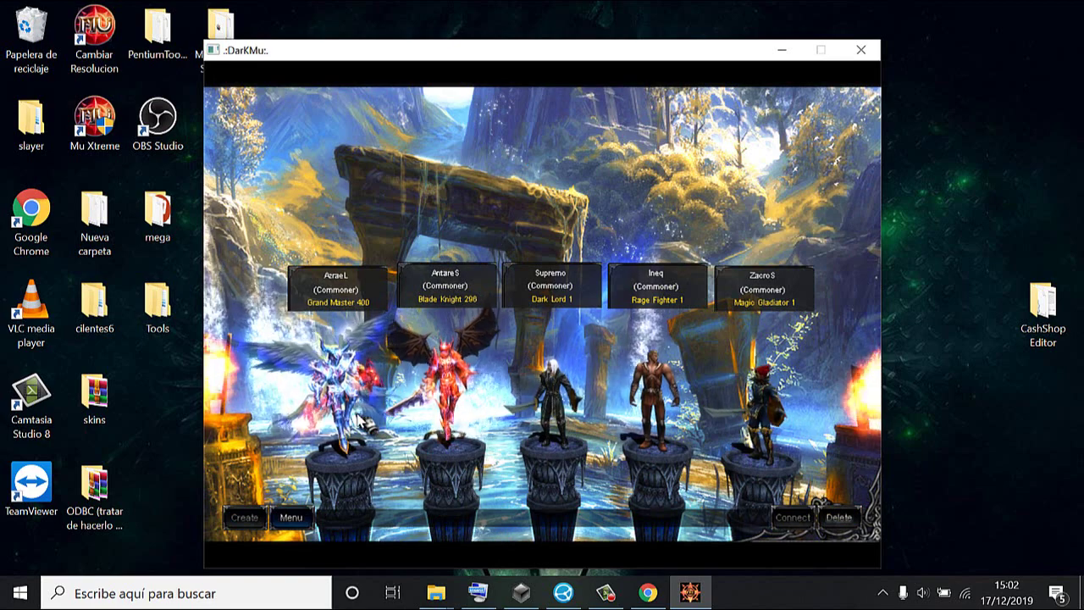
- Enter the game with the level 400 Grand Master, walk to the Lorencia safe area and open the cash shop
{"action": "double_click", "coordinate": [360, 421]}
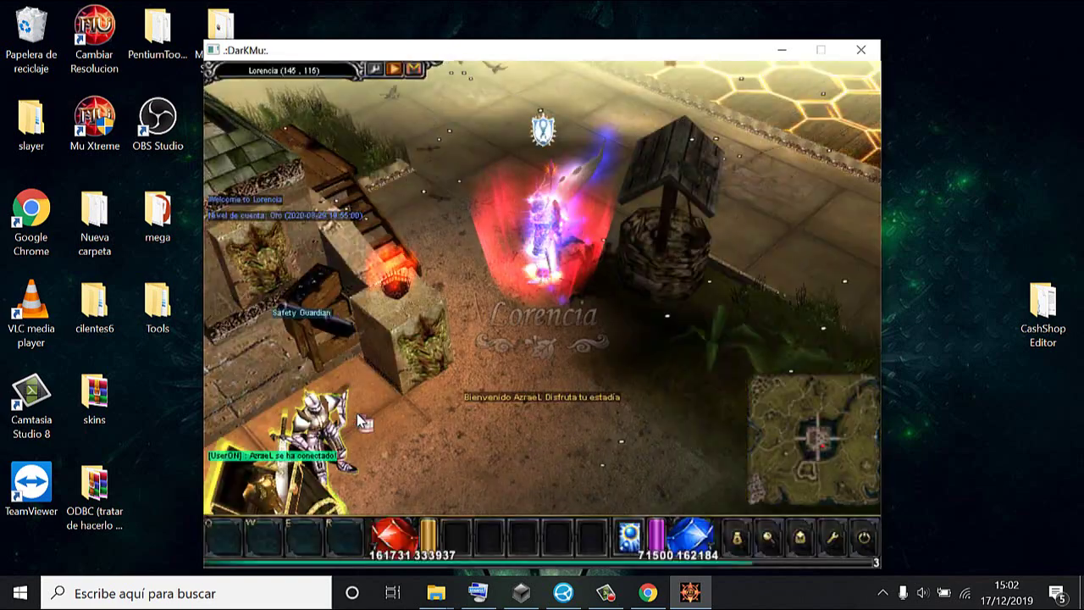
{"action": "left_click", "coordinate": [622, 203]}
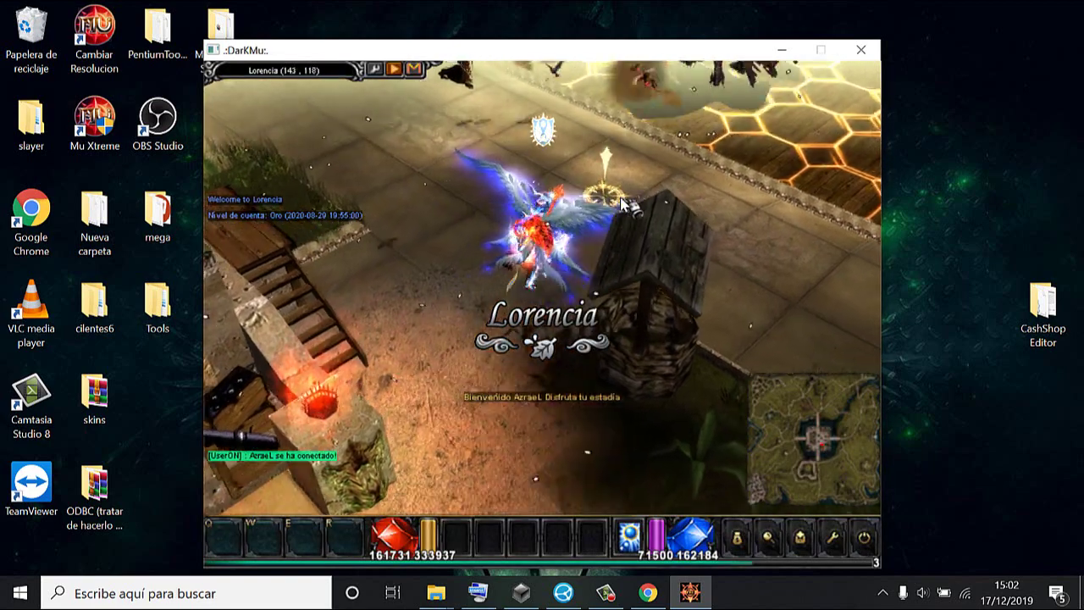
{"action": "left_click", "coordinate": [653, 326]}
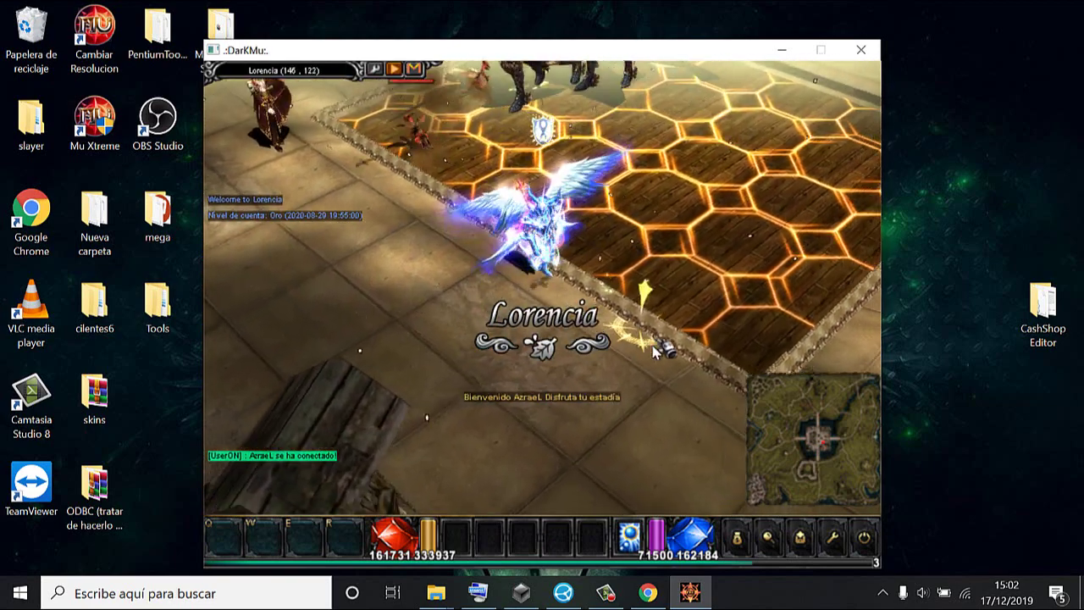
{"action": "key", "text": "x"}
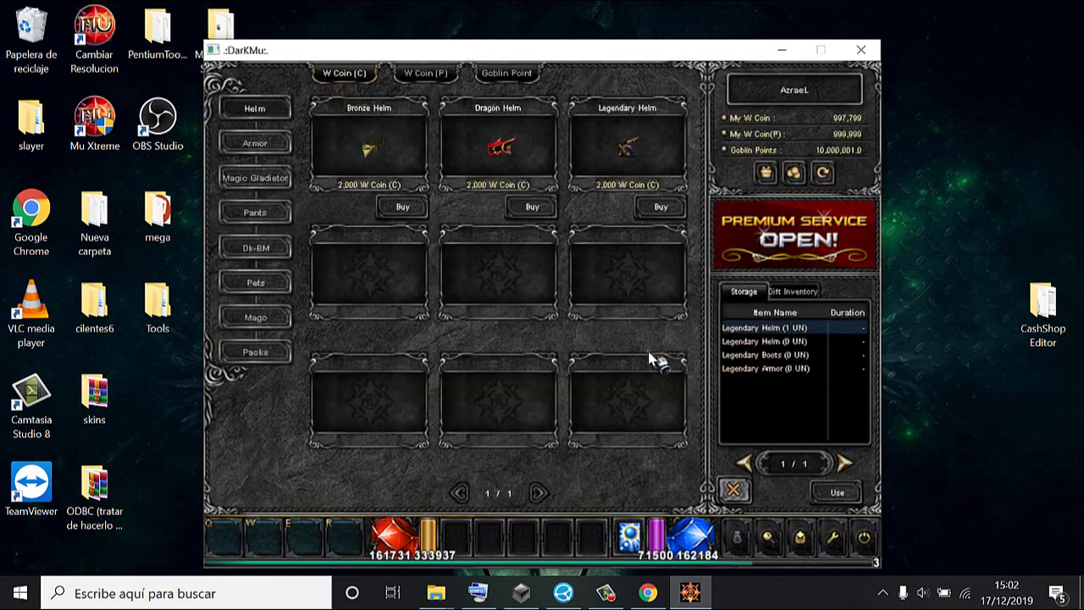
- Check the items in the W Coin (C) Helm, Armor, Magic Gladiator, Pants and Pets categories and in the W Coin (P) Special category
{"action": "left_click", "coordinate": [248, 146]}
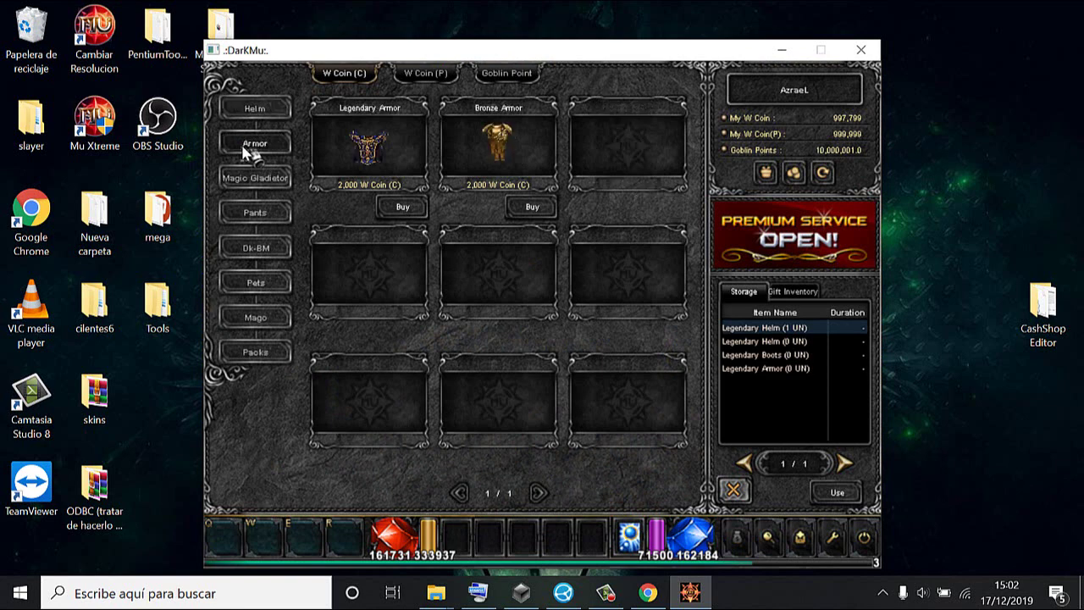
{"action": "left_click", "coordinate": [252, 176]}
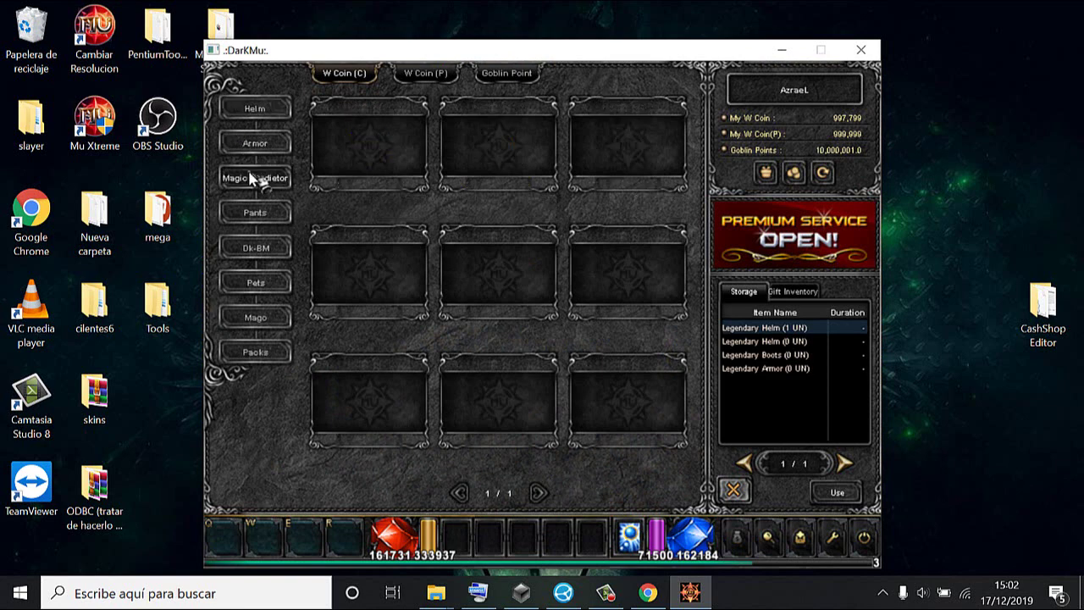
{"action": "left_click", "coordinate": [253, 107]}
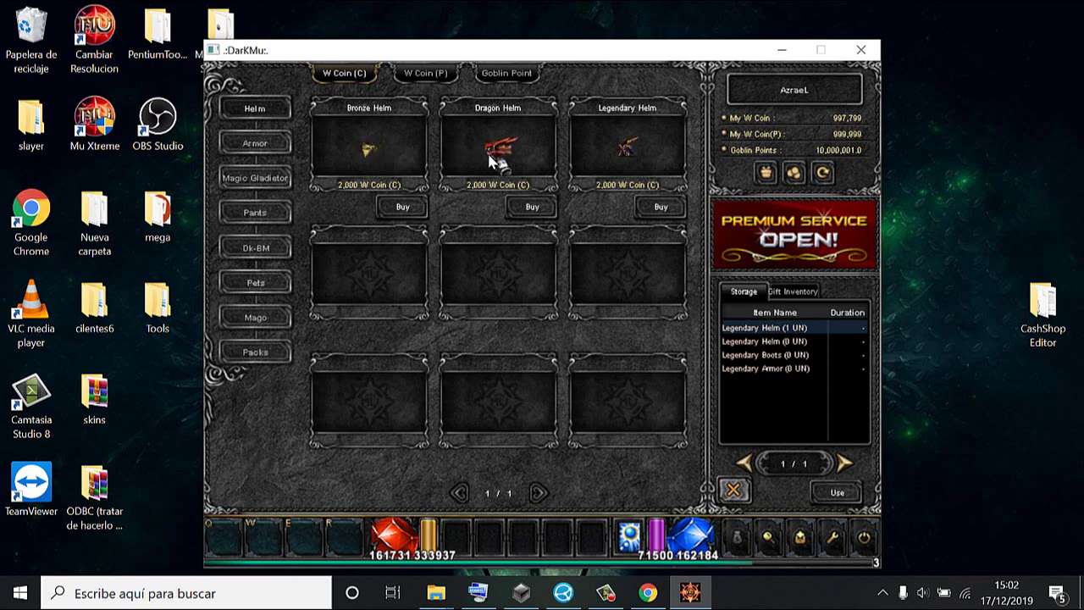
{"action": "left_click", "coordinate": [421, 75]}
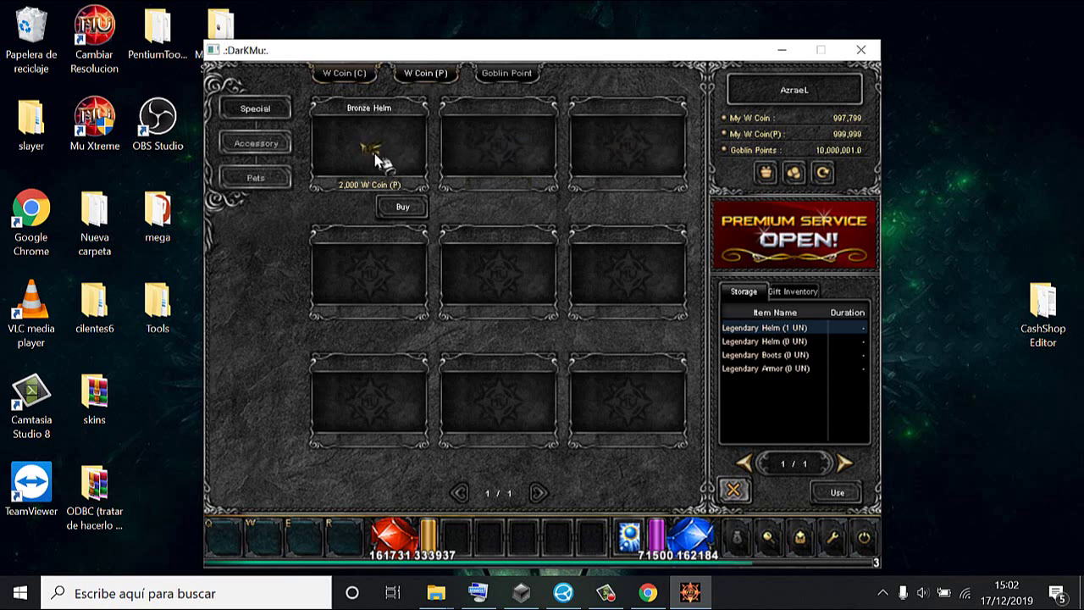
{"action": "left_click", "coordinate": [356, 73]}
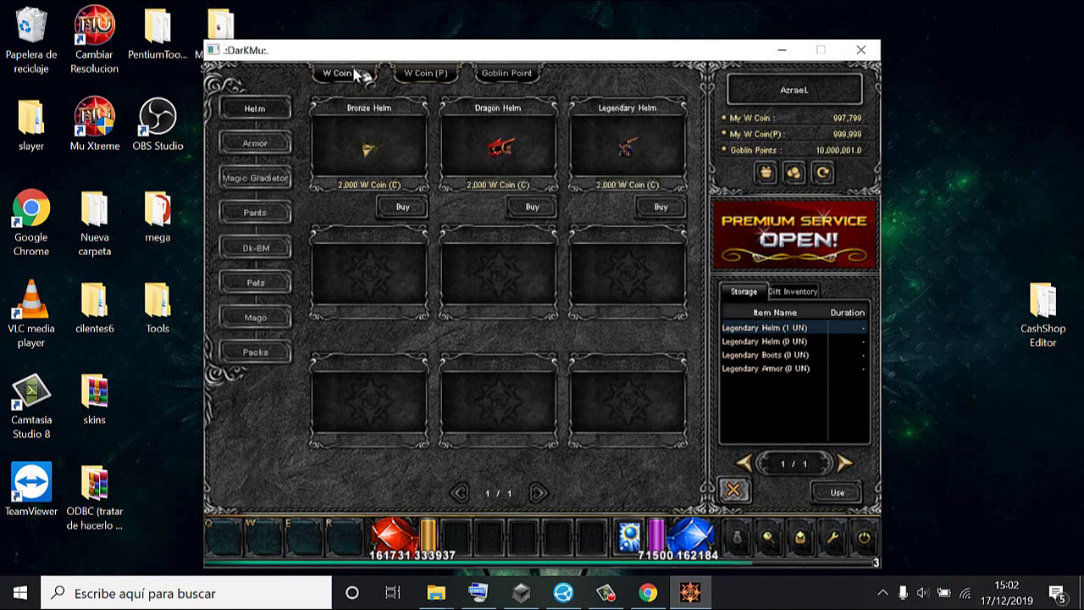
{"action": "left_click", "coordinate": [266, 149]}
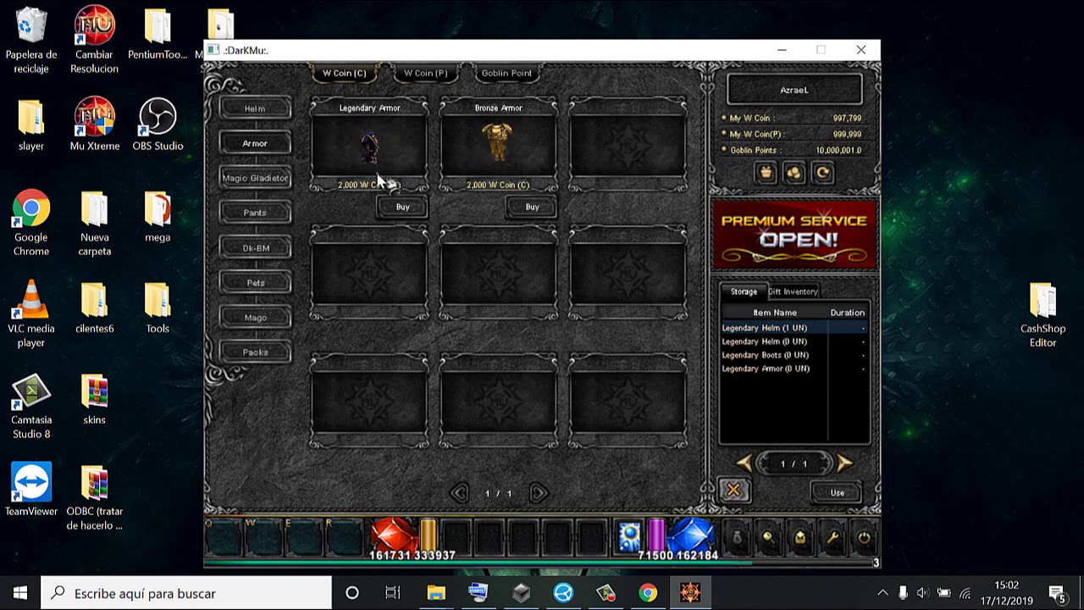
{"action": "left_click", "coordinate": [239, 213]}
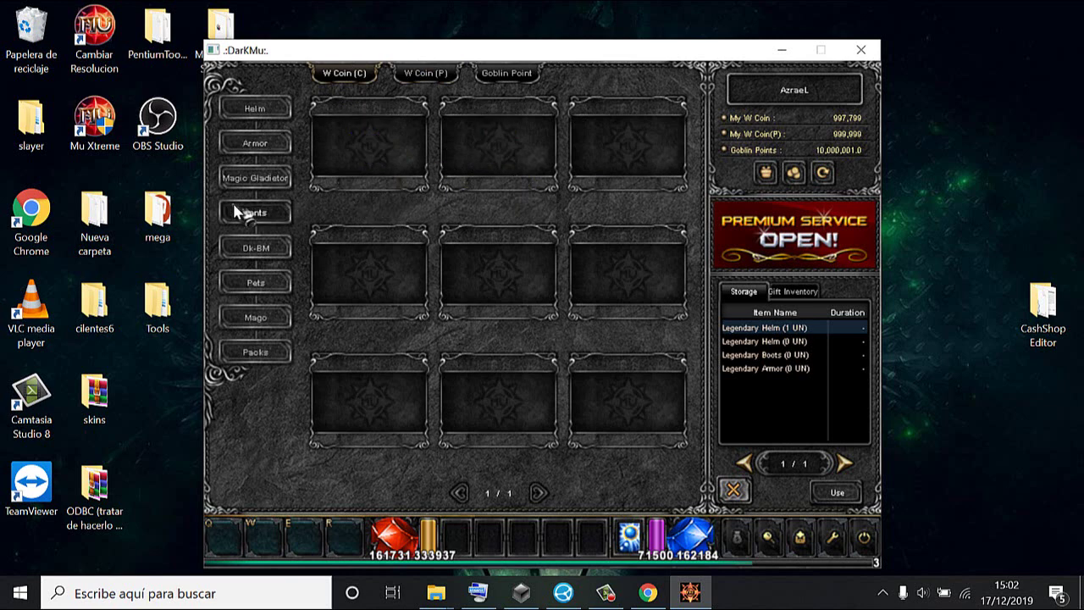
{"action": "left_click", "coordinate": [256, 282]}
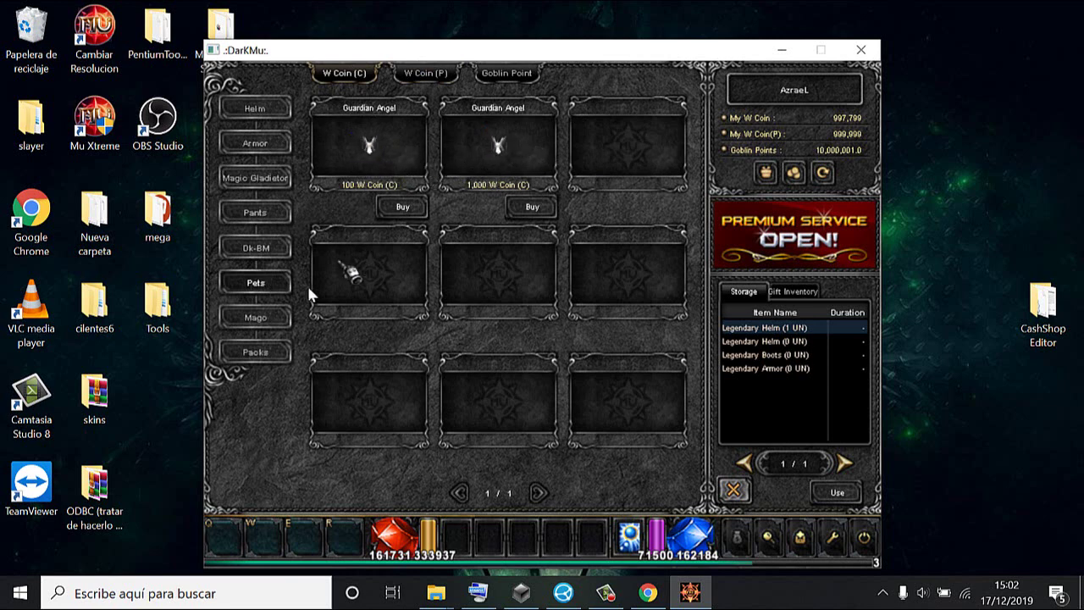
- Examine the W Coin (P) Special, Accessory and Pets categories and the packages in the W Coin (C) Packs category
{"action": "left_click", "coordinate": [426, 74]}
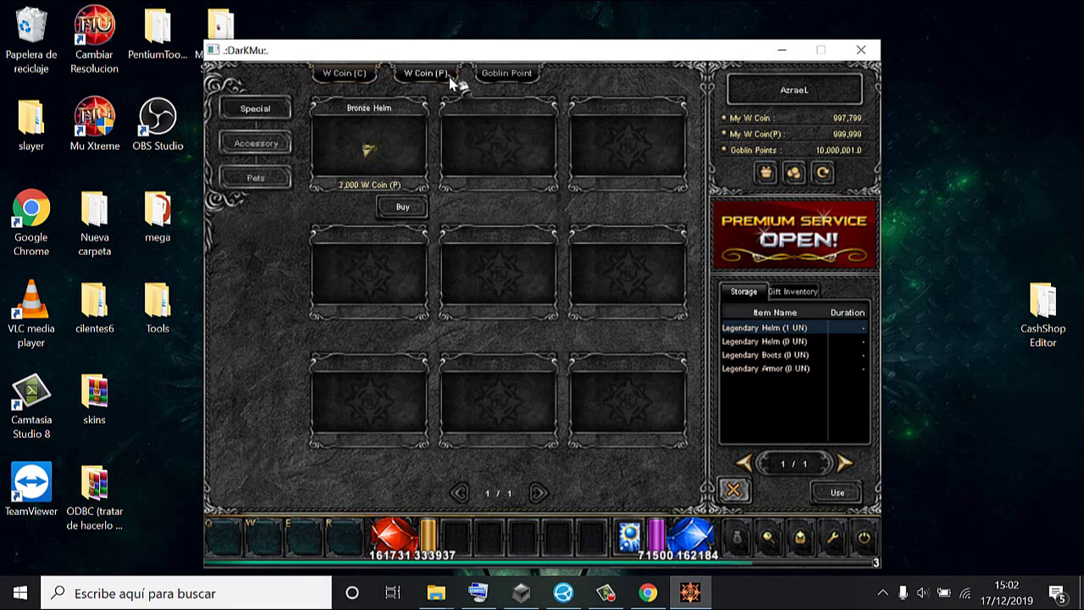
{"action": "left_click", "coordinate": [264, 144]}
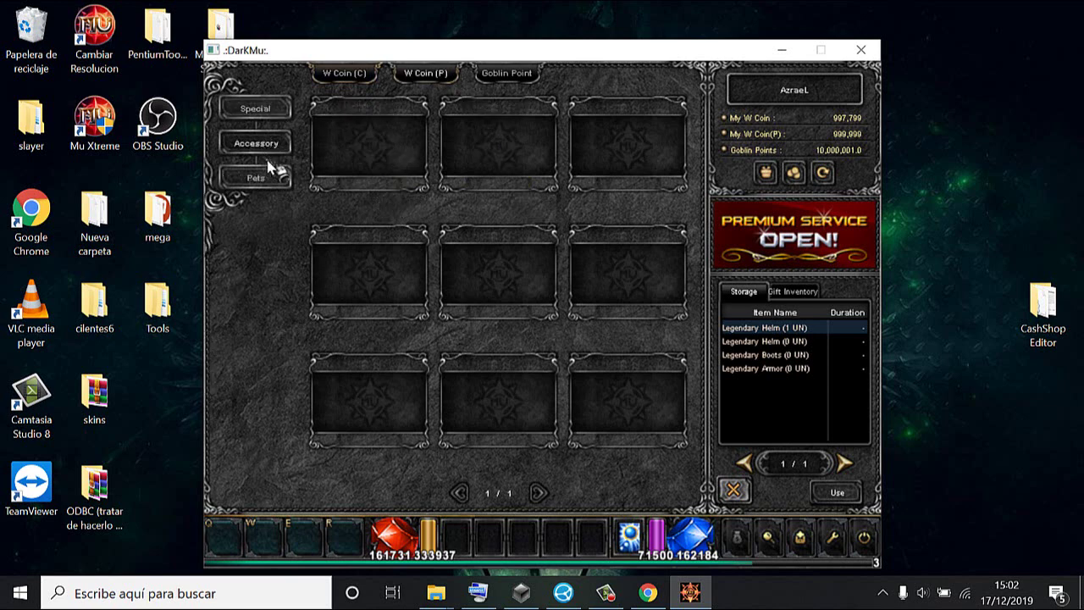
{"action": "left_click", "coordinate": [273, 176]}
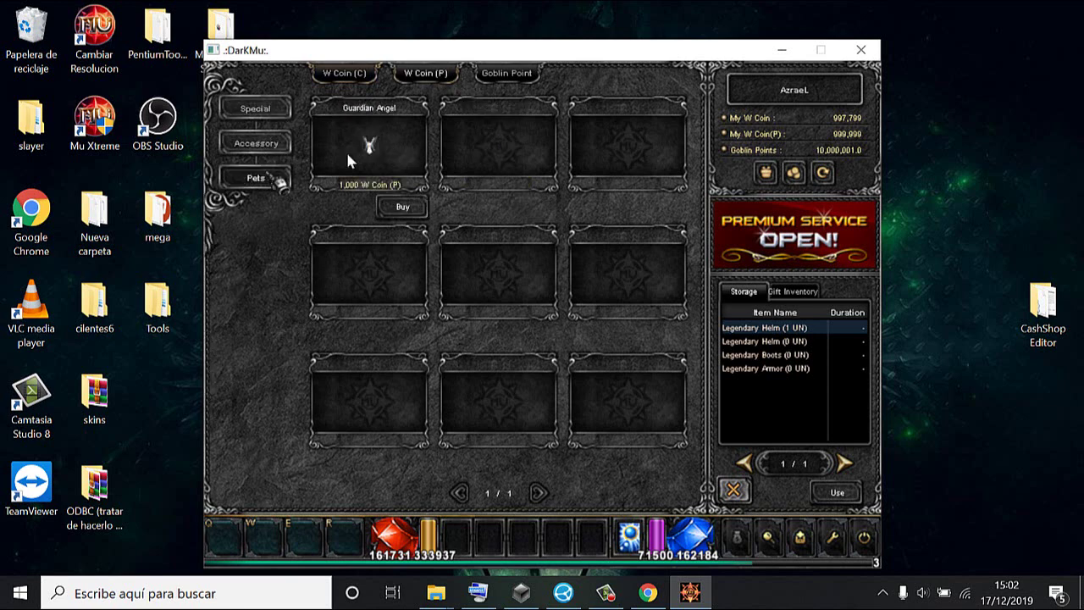
{"action": "left_click", "coordinate": [344, 72]}
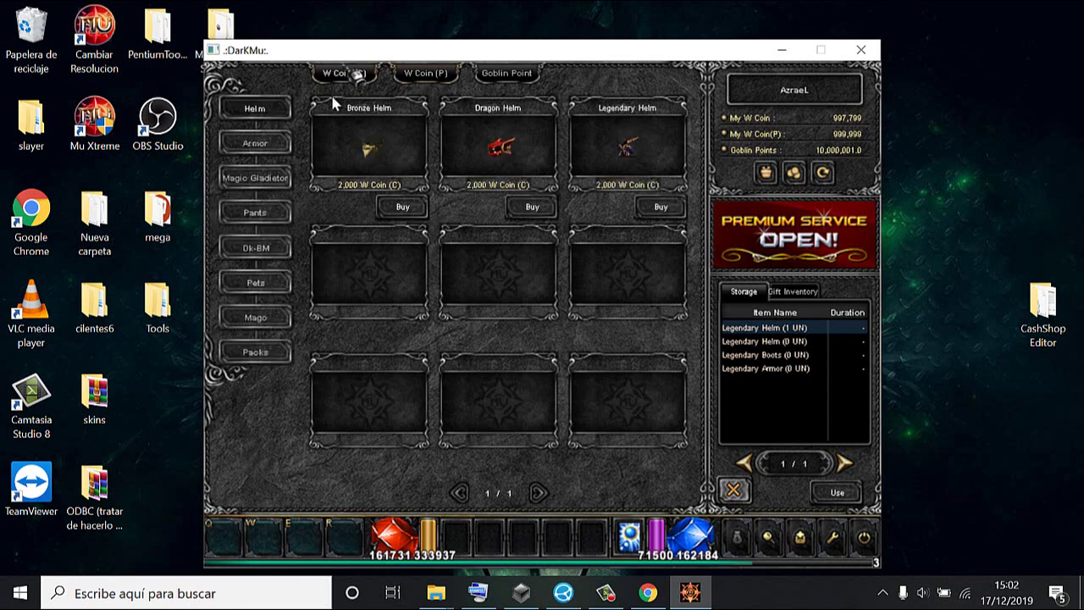
{"action": "left_click", "coordinate": [264, 323]}
{"action": "left_click", "coordinate": [255, 352]}
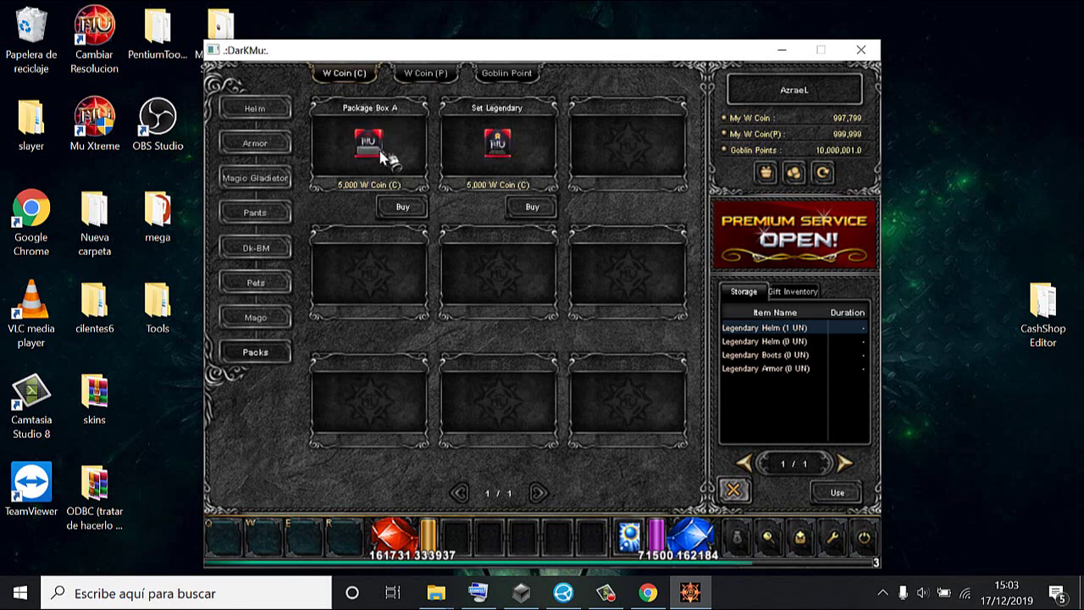
{"action": "left_click", "coordinate": [432, 74]}
{"action": "left_click", "coordinate": [379, 76]}
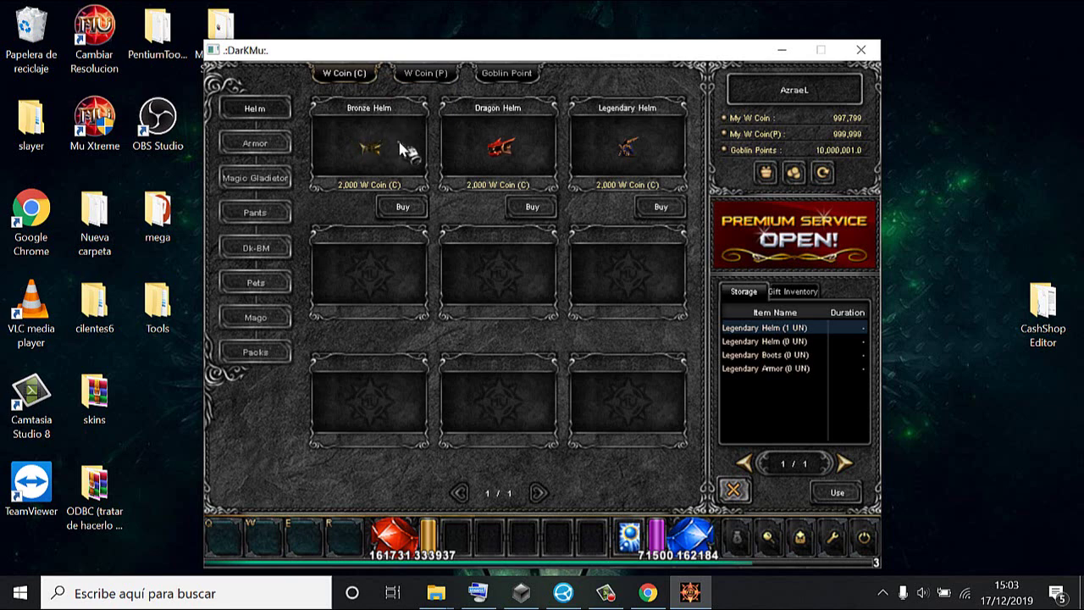
- Buy the Legendary Helm for 2,000 W Coin (C) and select the newly bought helm in the storage
{"action": "left_click", "coordinate": [661, 208]}
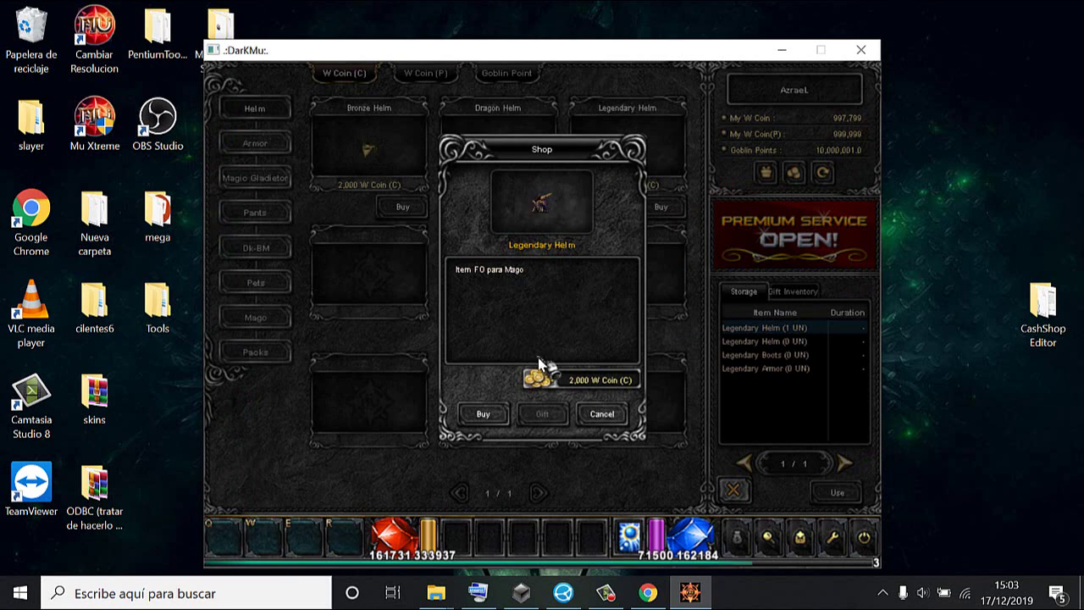
{"action": "left_click", "coordinate": [483, 415]}
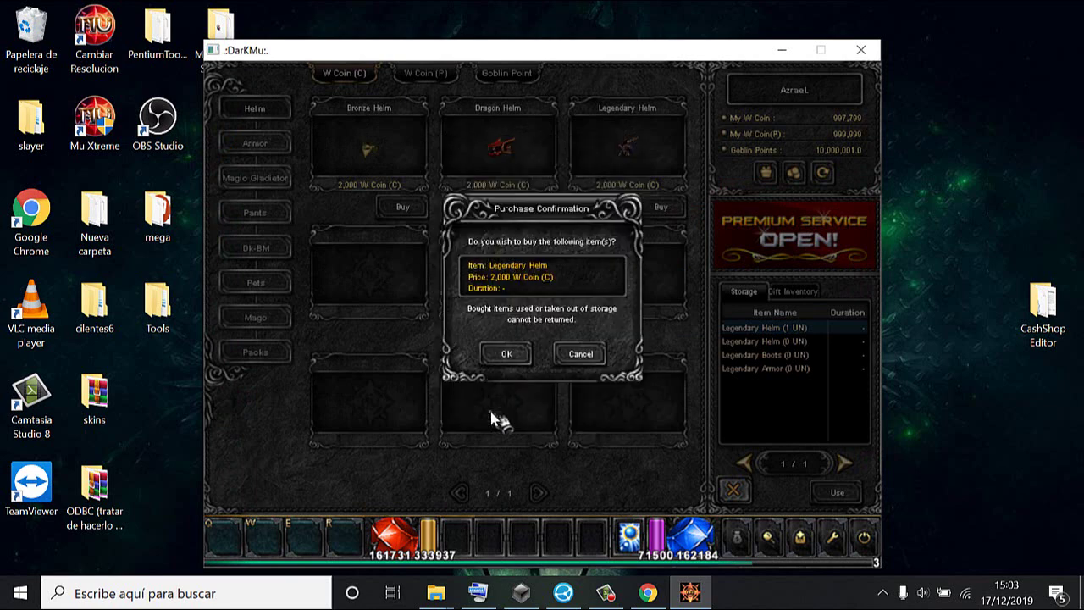
{"action": "left_click", "coordinate": [506, 352]}
{"action": "left_click", "coordinate": [542, 325]}
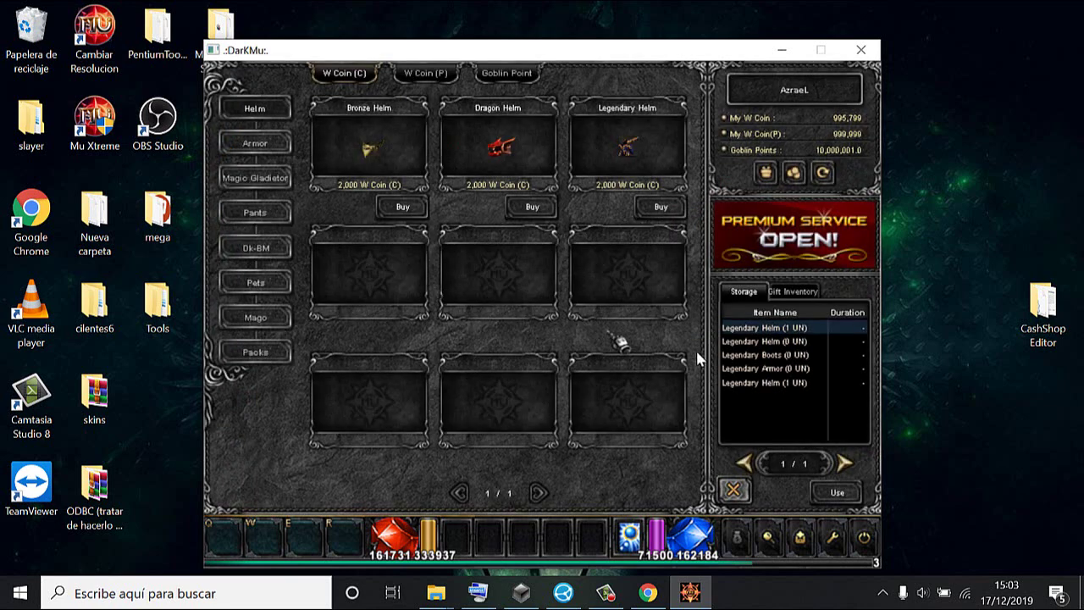
{"action": "left_click", "coordinate": [743, 384]}
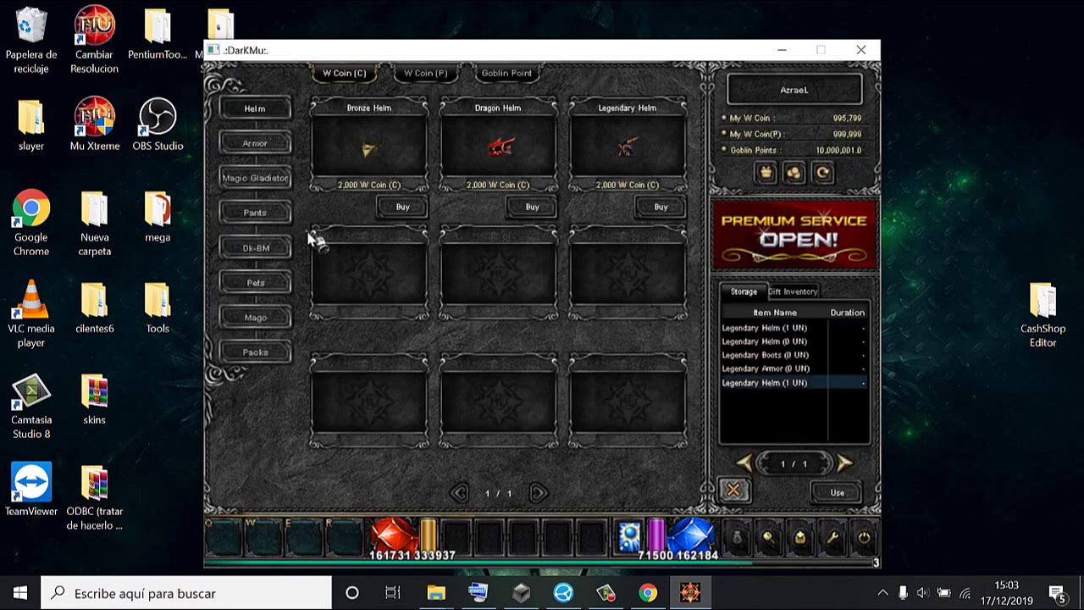
- Open the W Coin (C) Packs category containing the Set Legendary bundle
{"action": "left_click", "coordinate": [269, 359]}
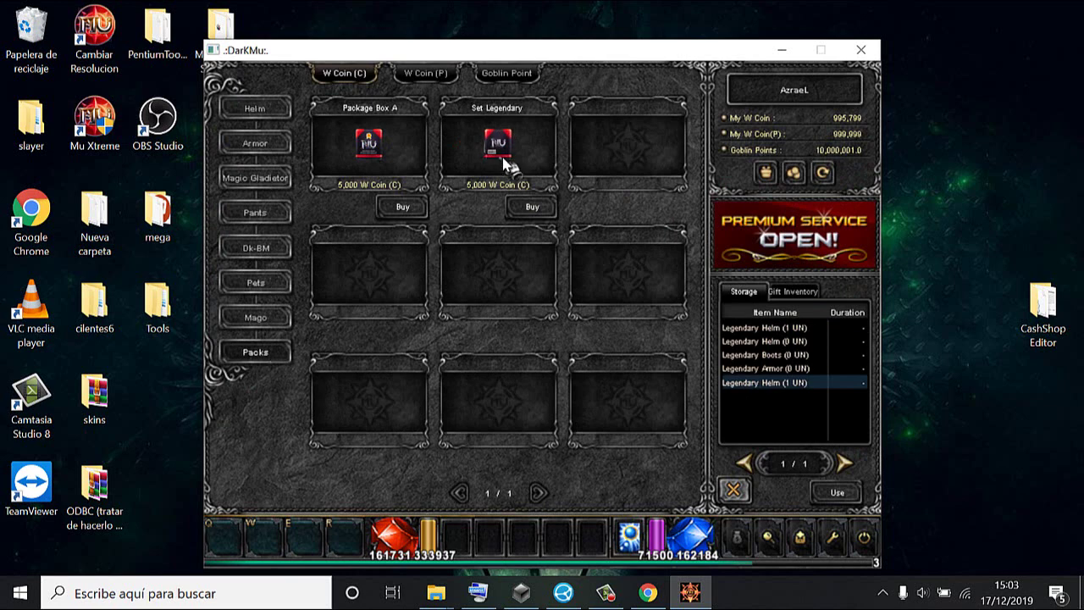